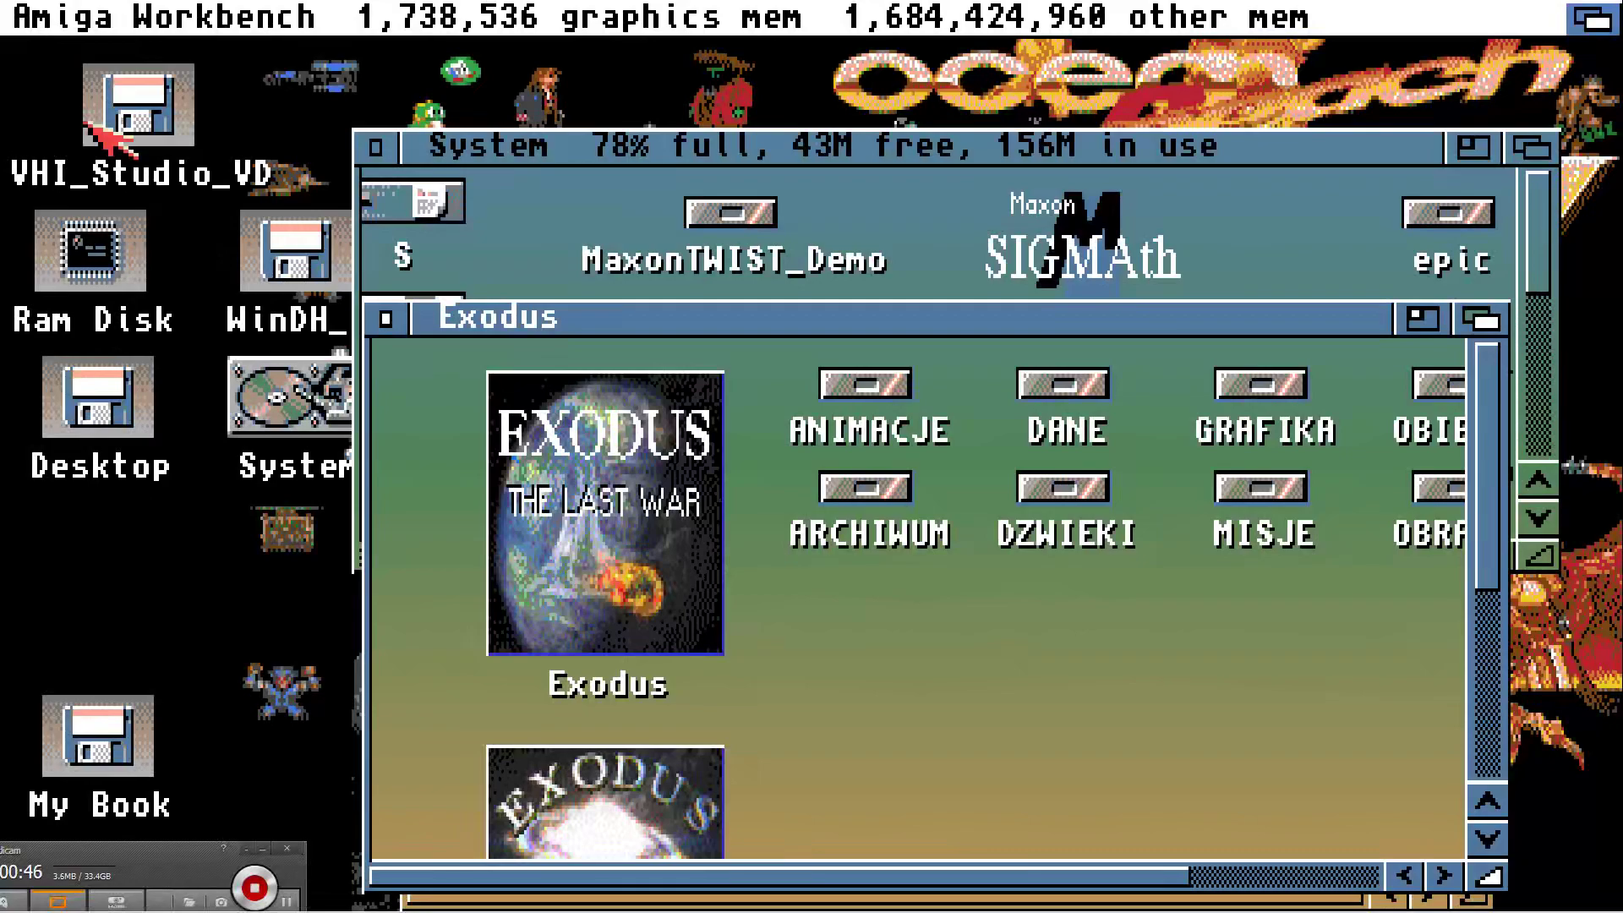
Move the Exodus drawer window higher and enlarge it to show more of its icons
left_click_drag(85, 123, 34, 4)
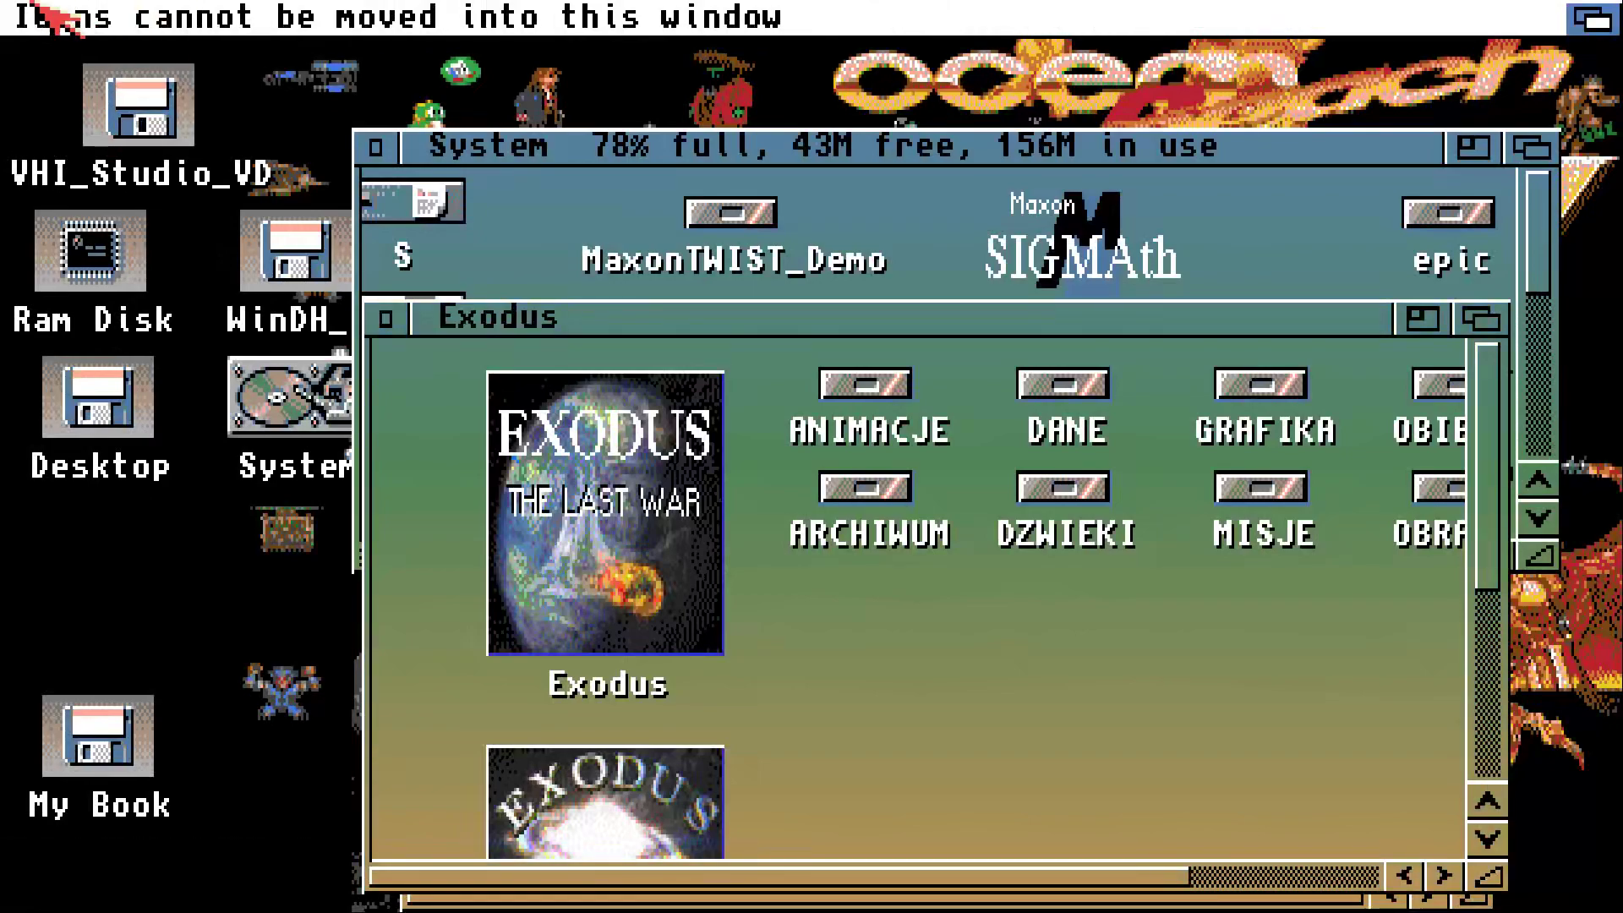
left_click_drag(695, 319, 640, 98)
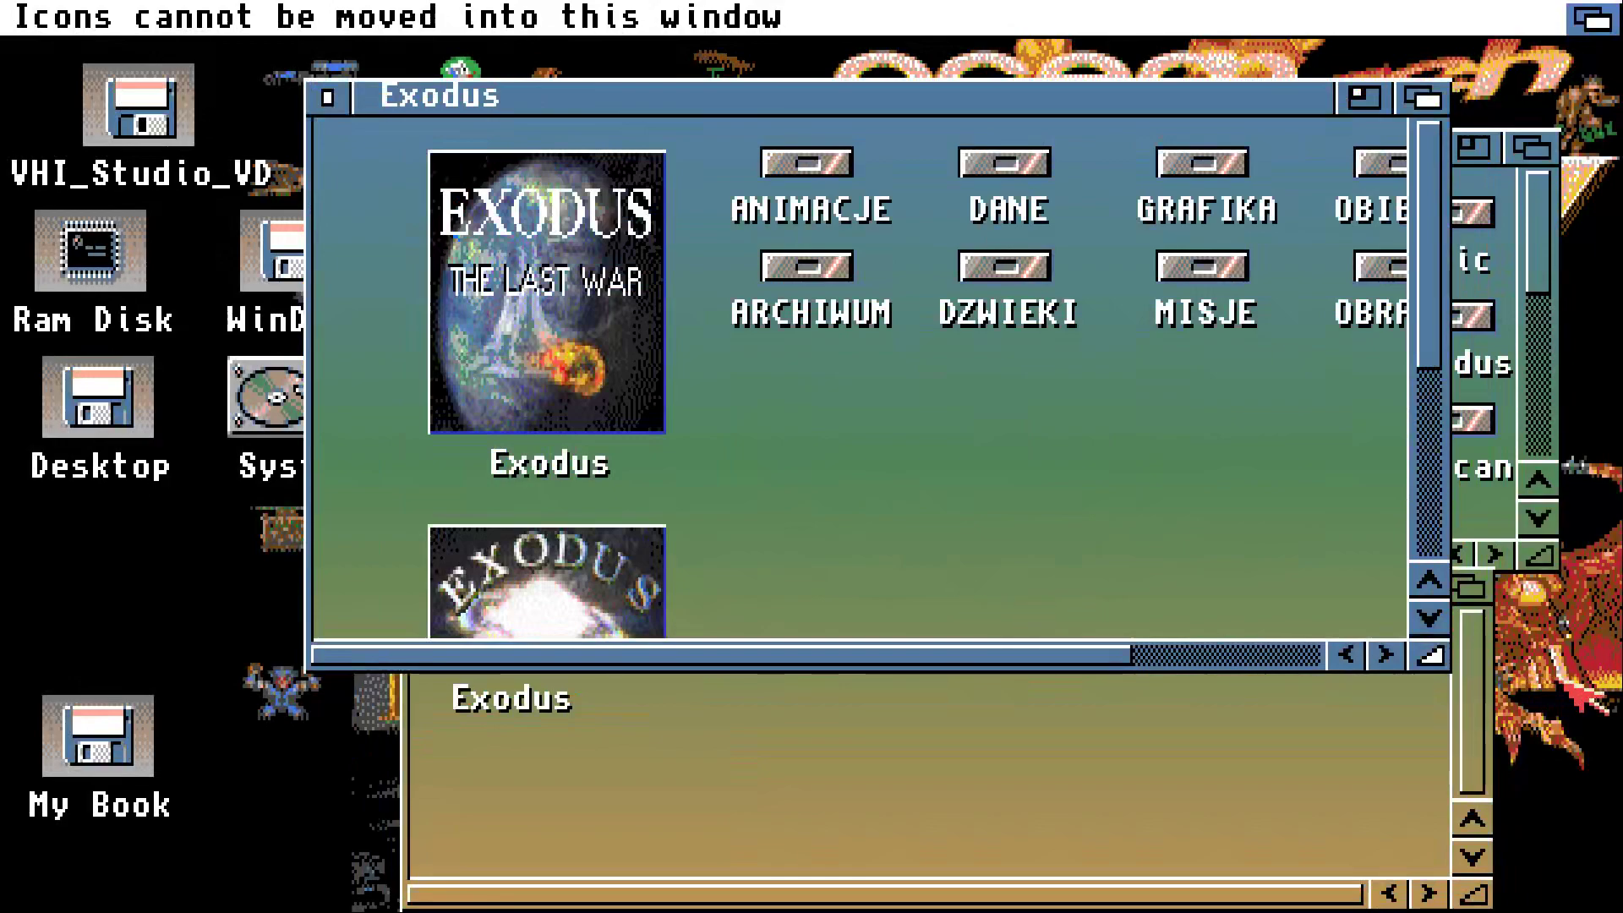
left_click_drag(1437, 657, 1589, 895)
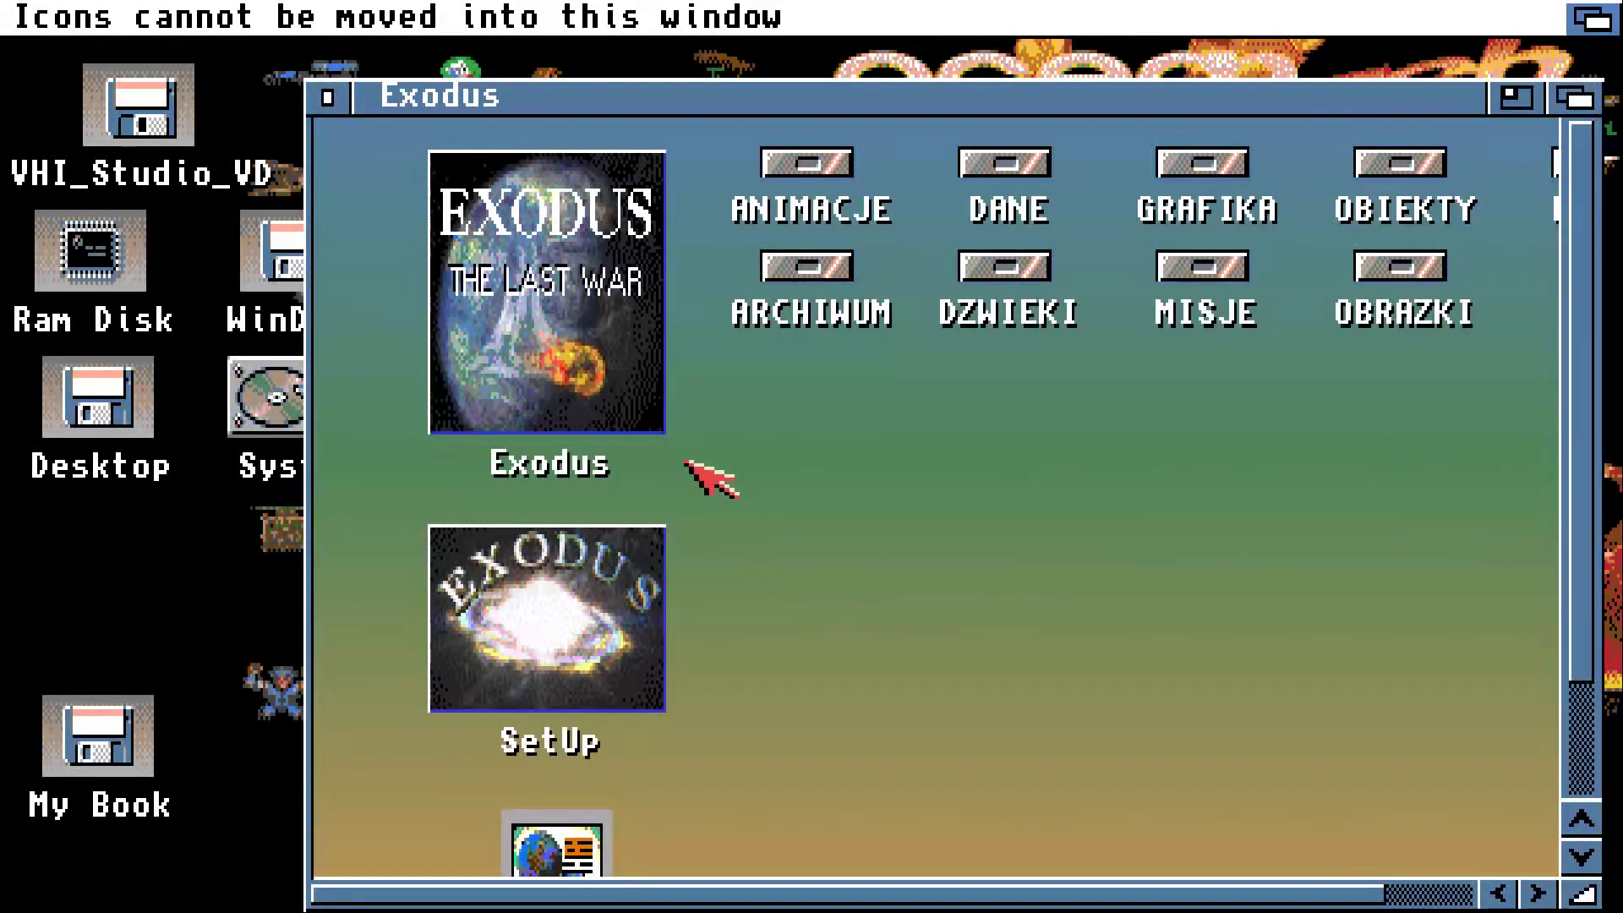
Clean up the icons in the Exodus drawer so they all fit within the window
scroll(790, 634, "down", 3)
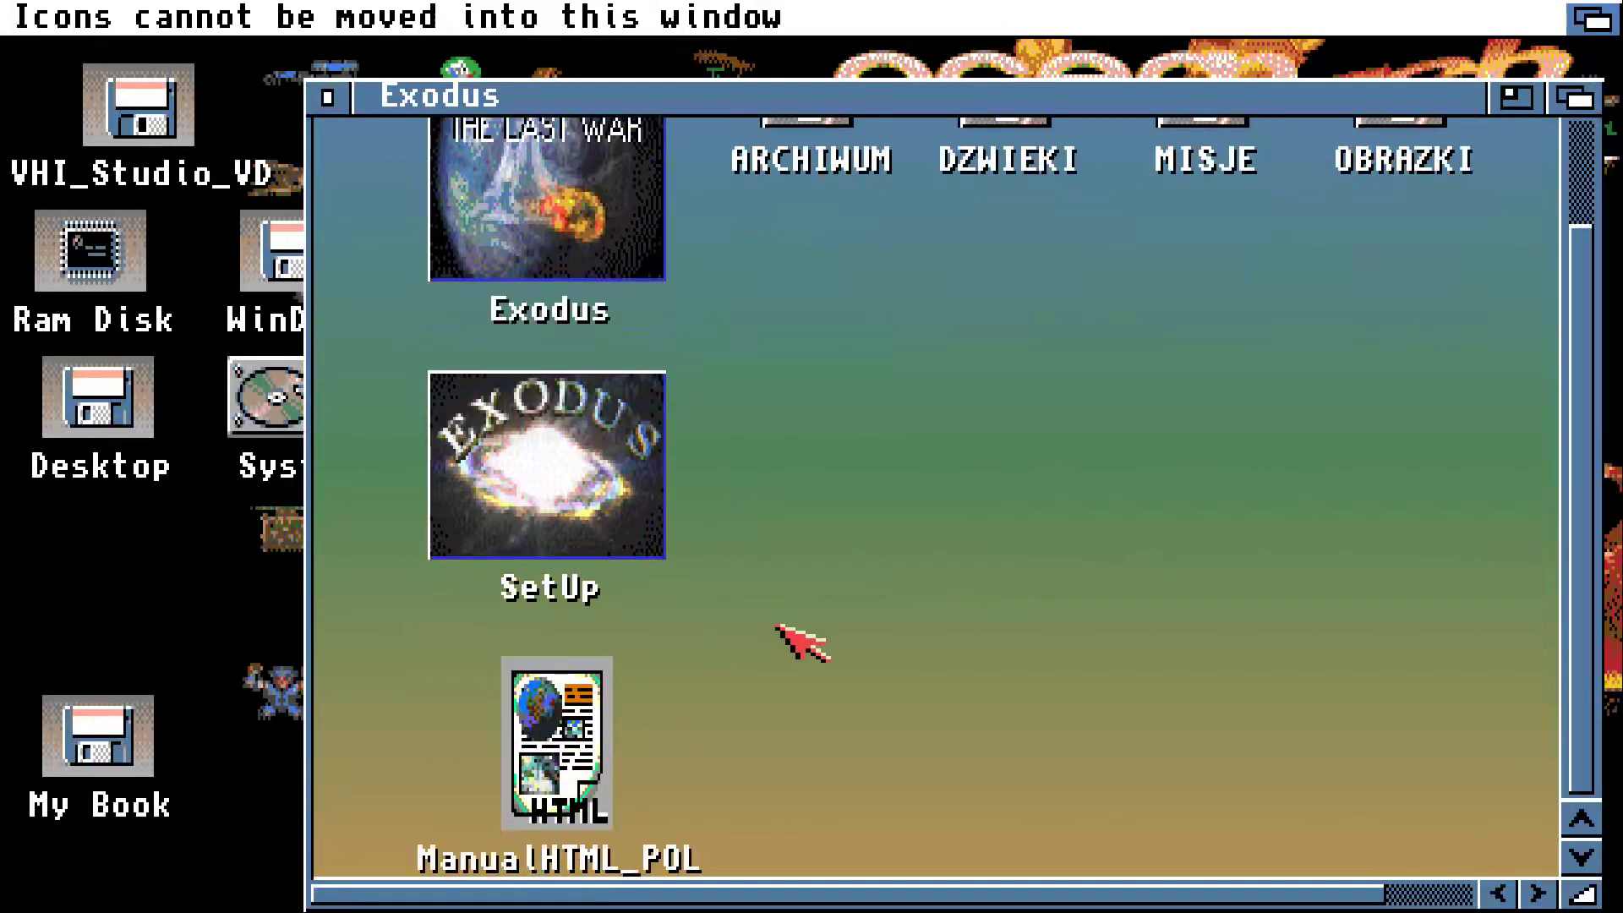
scroll(778, 632, "up", 2)
scroll(769, 680, "down", 2)
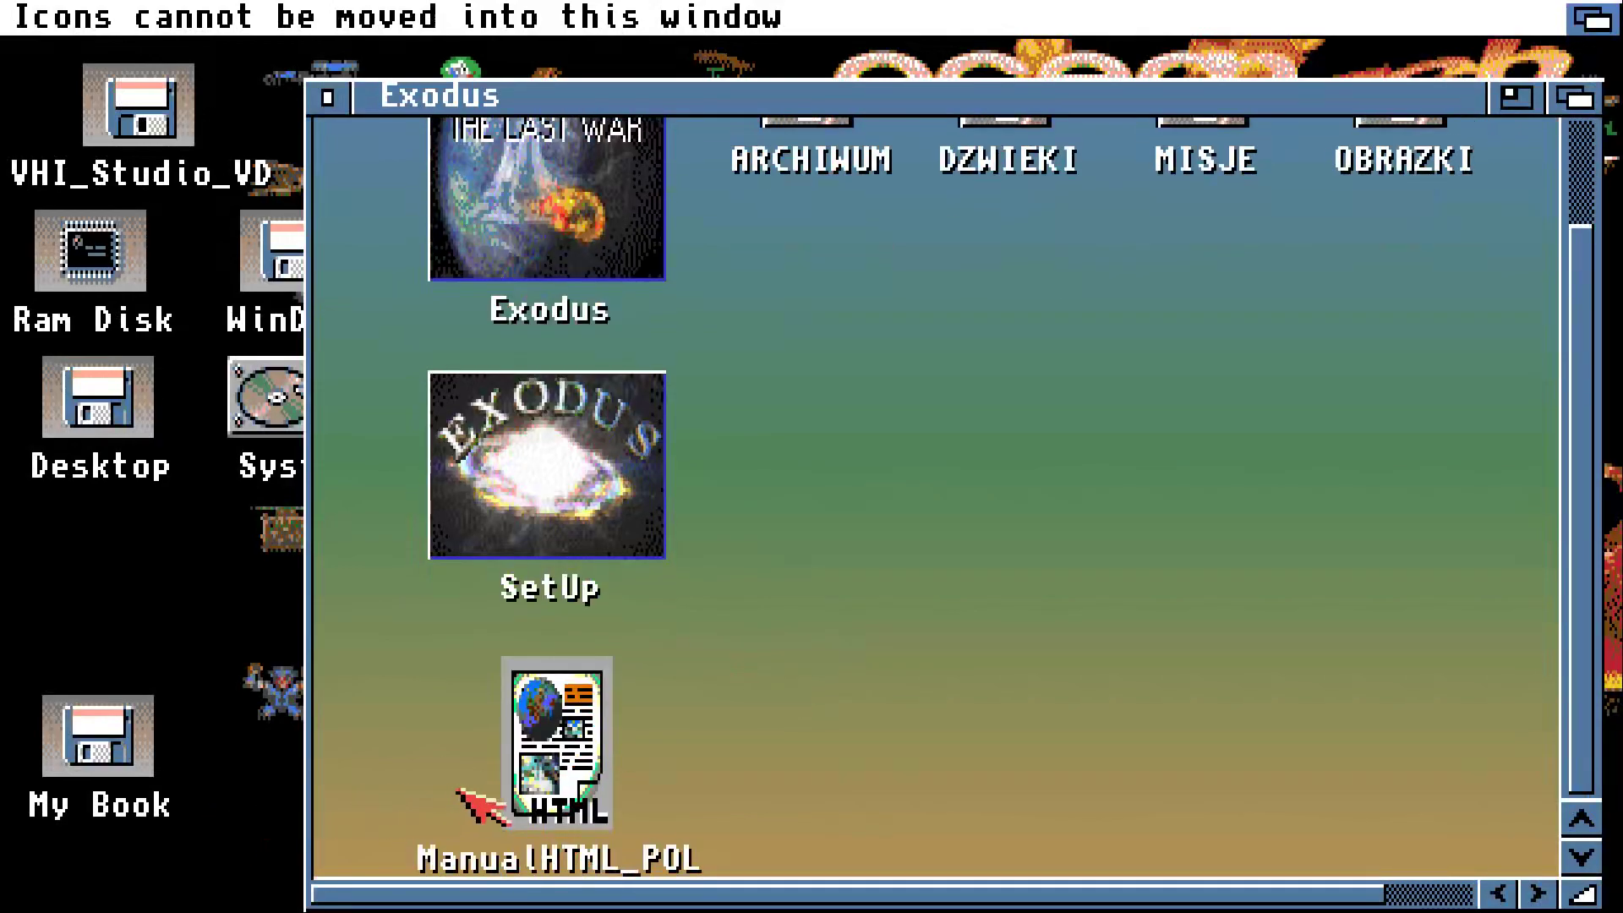
scroll(689, 772, "up", 3)
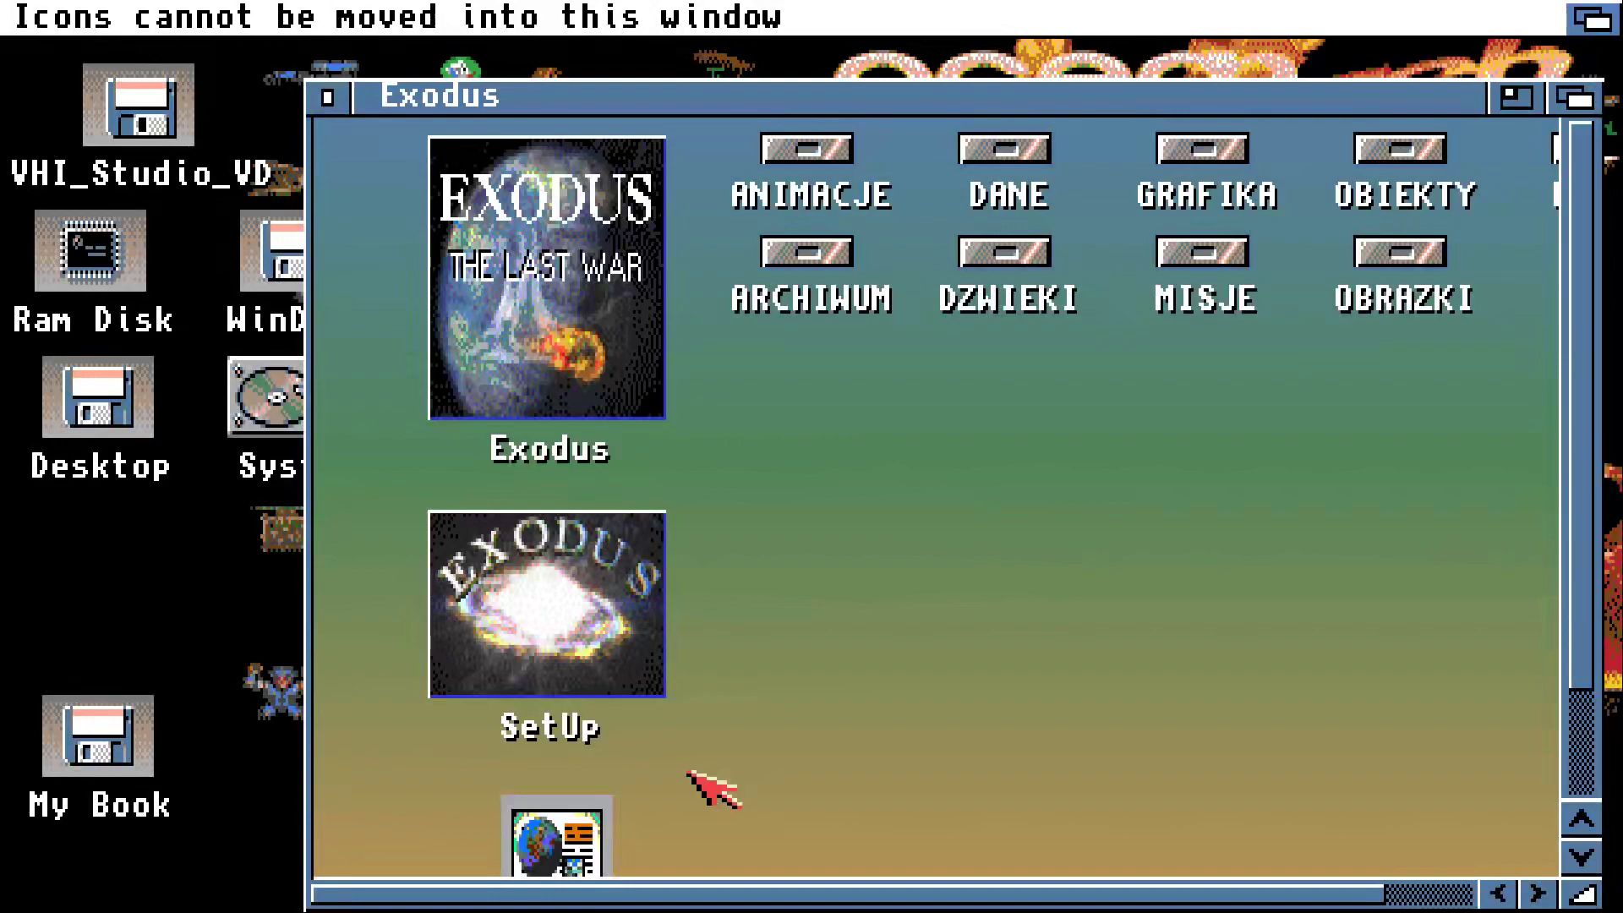
key("super+period")
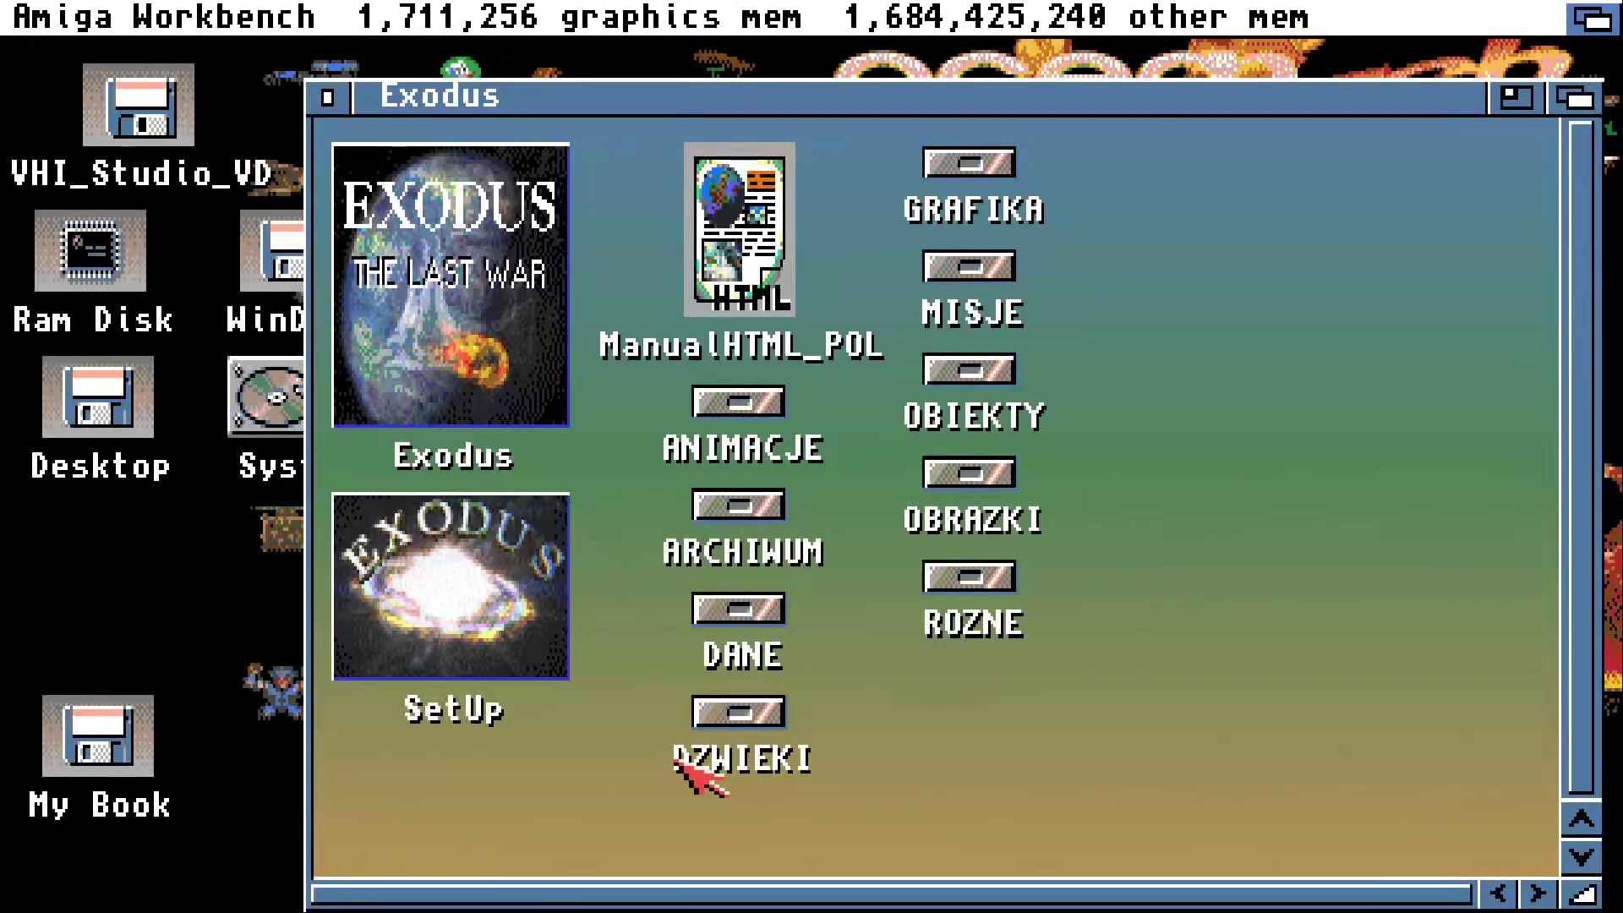
Try to open the ManualHTML_POL icon, cancel the volume request and bring the Exodus window to the front
double_click(765, 230)
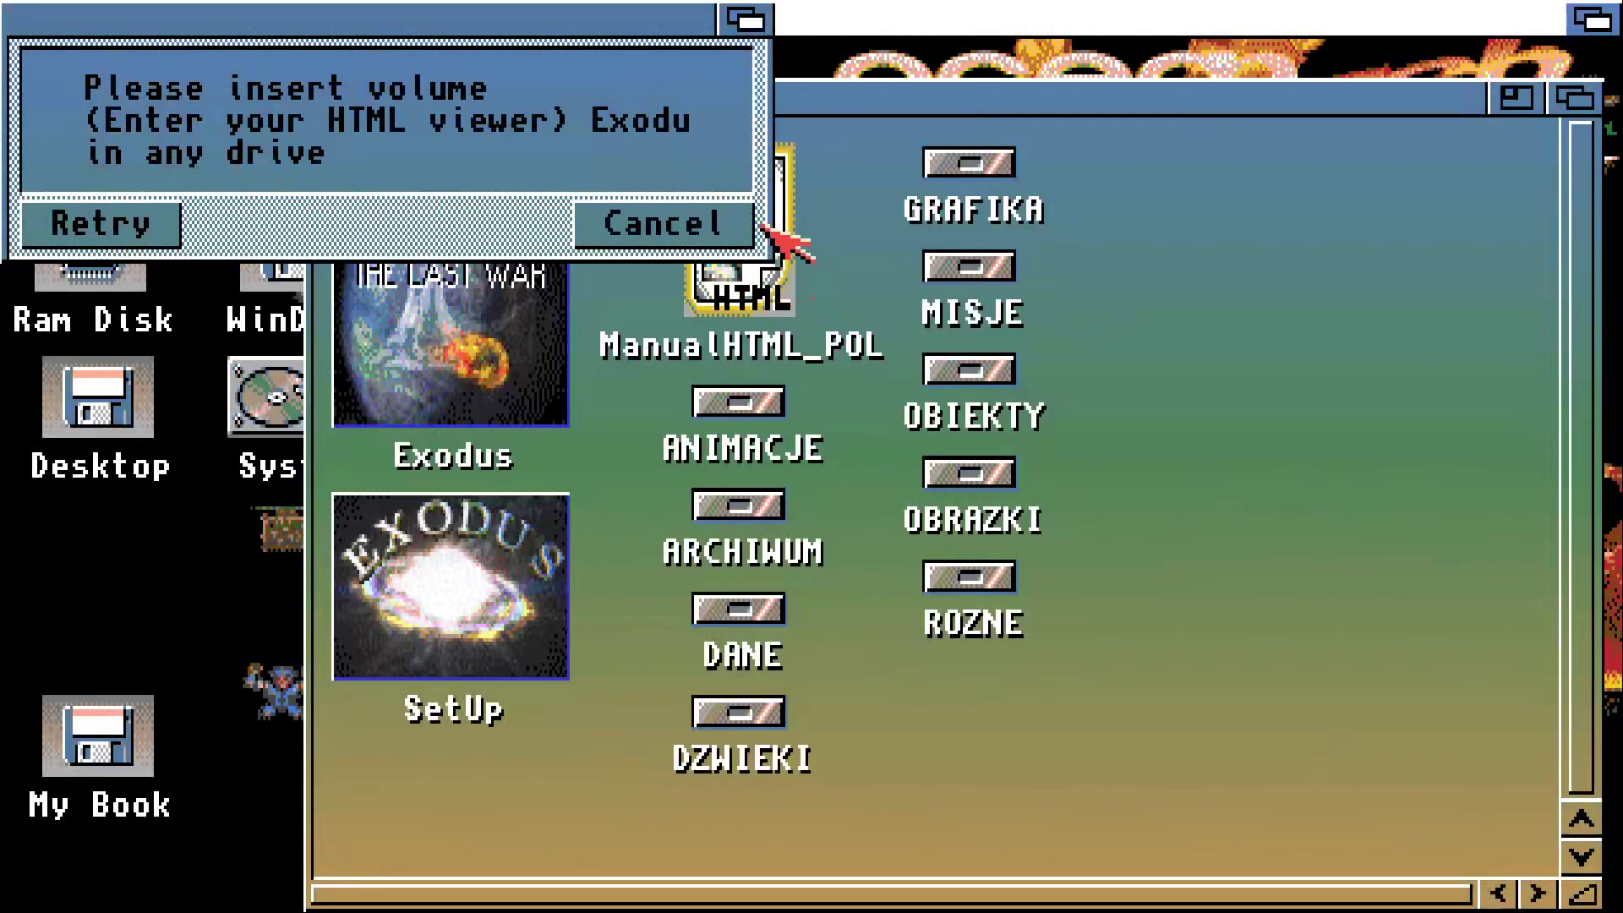
left_click(723, 242)
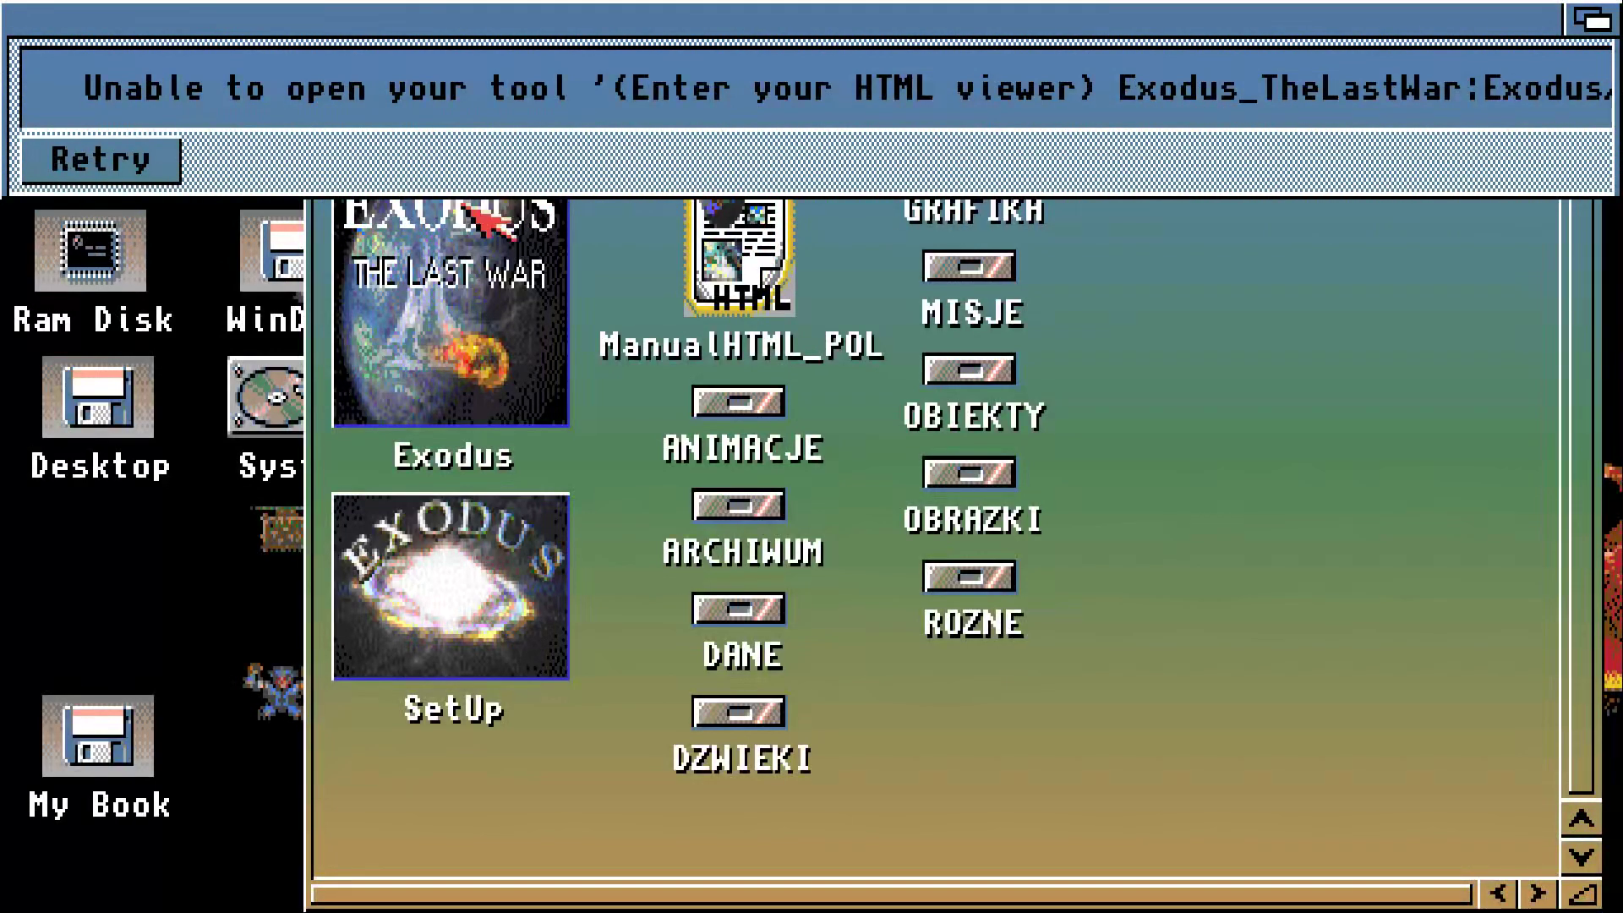
left_click(1467, 382)
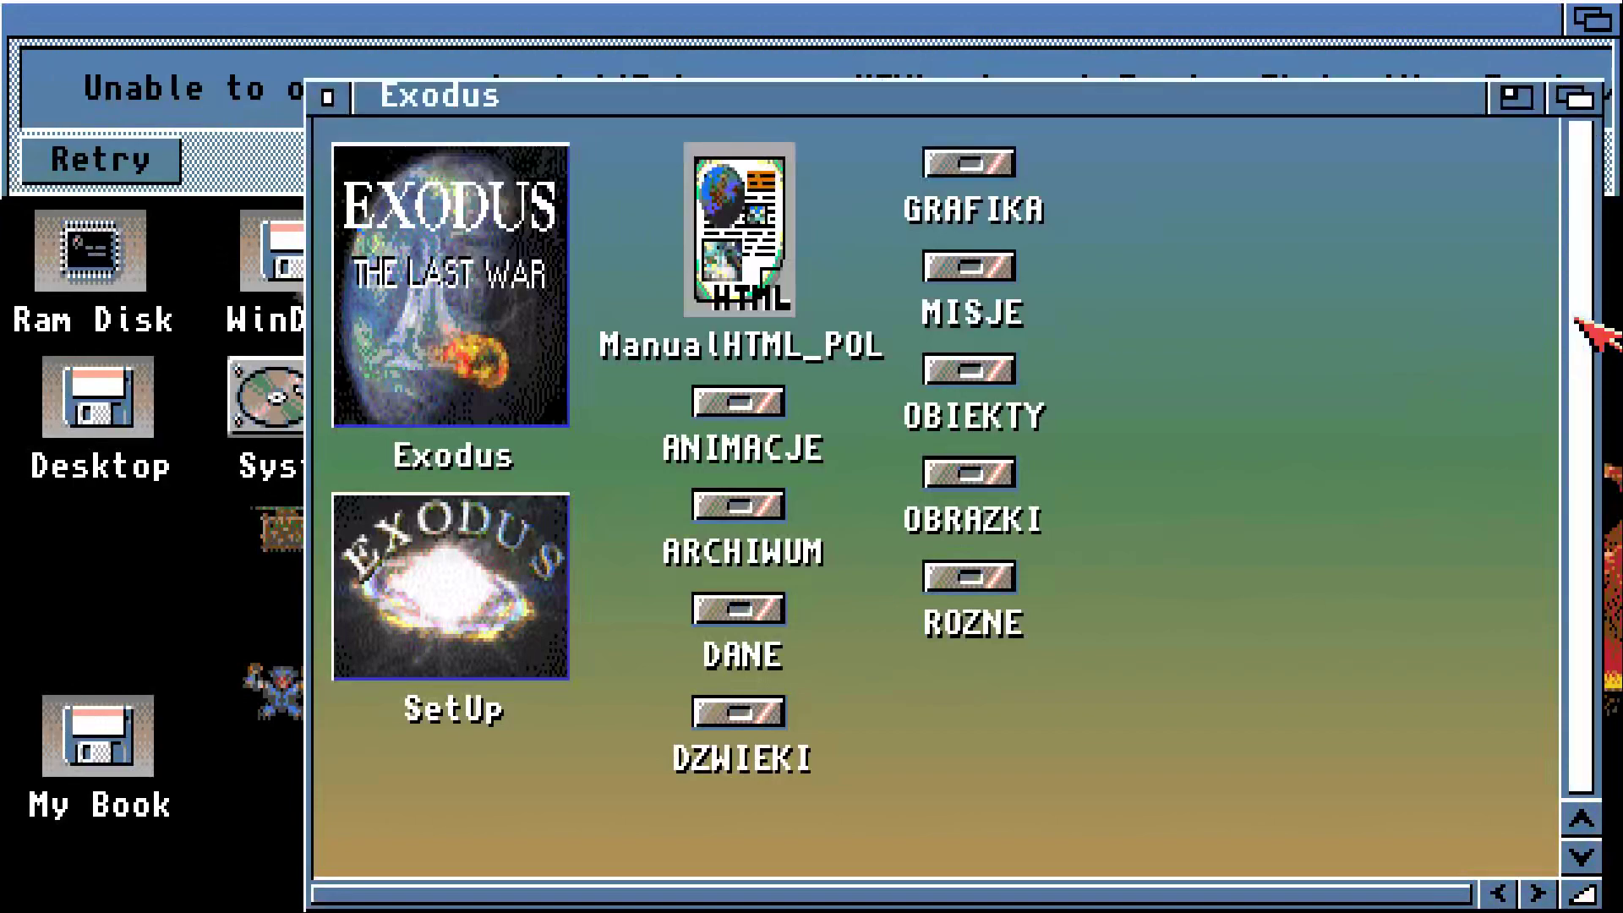
Switch to Windows and open the BD-ROM drive F: EXODUS_THELASTWAR with its default action
key("alt+Tab")
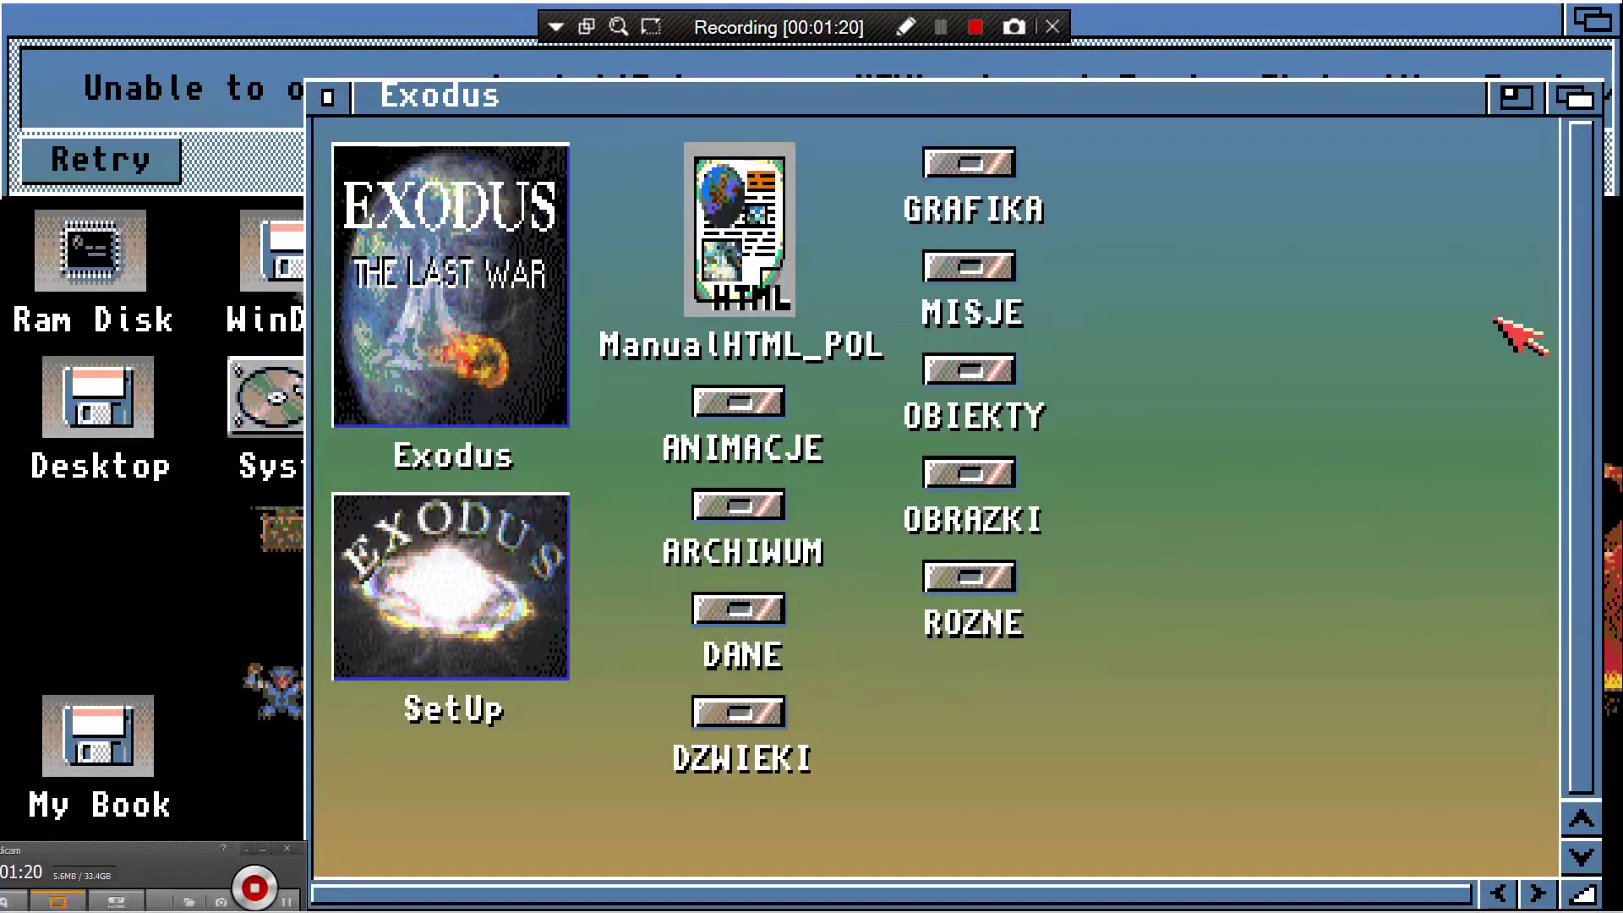
key("alt+Tab")
key("super")
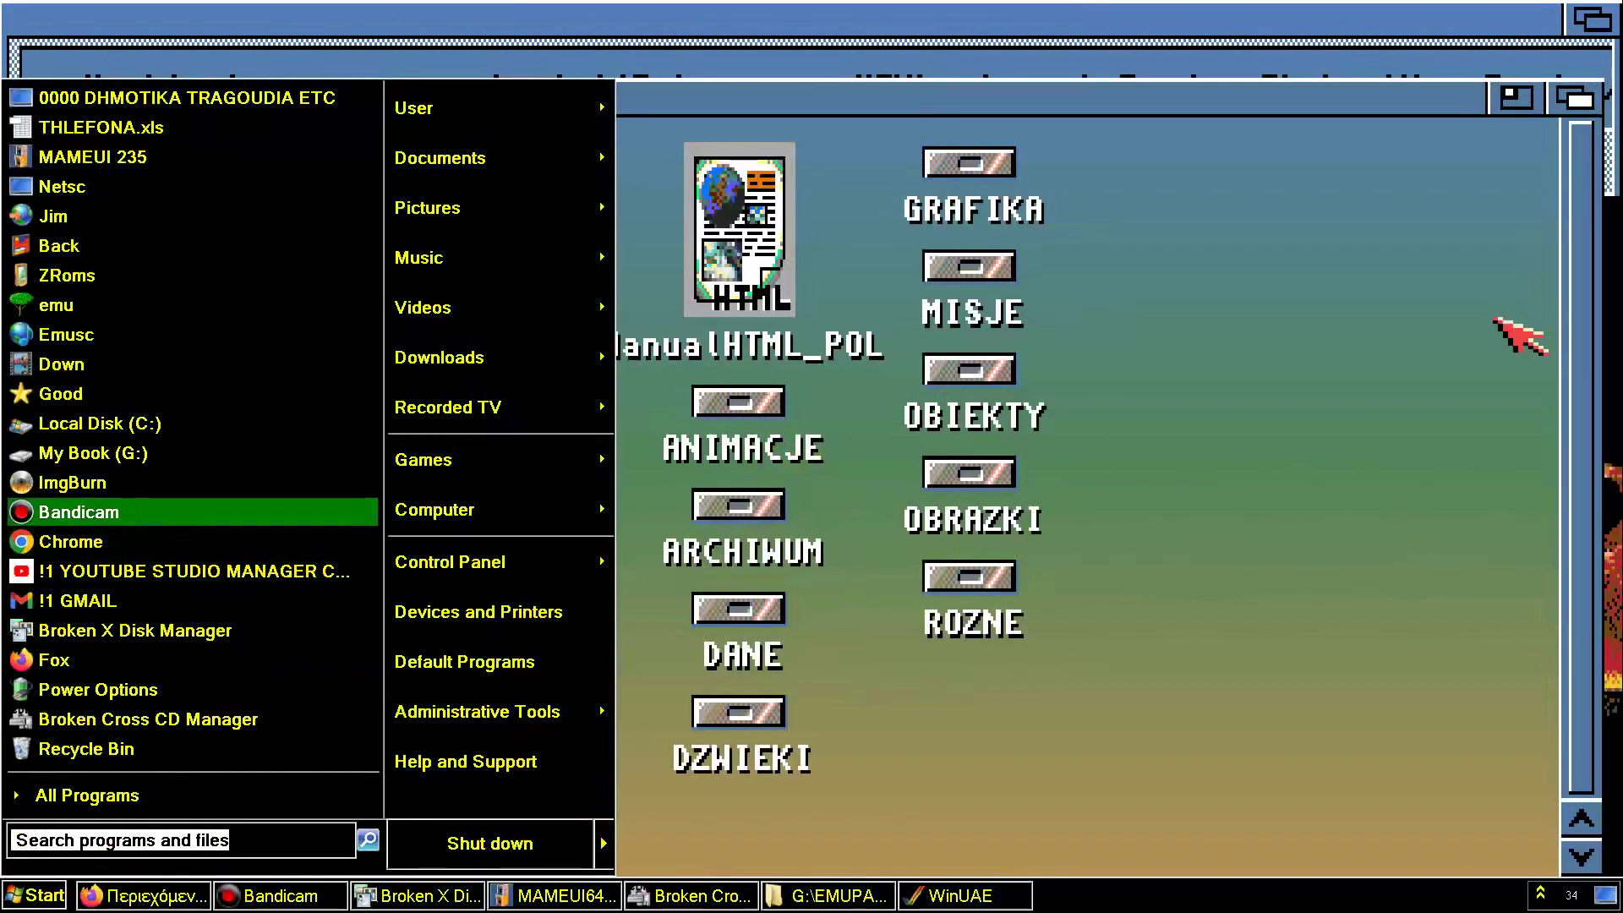
mouse_move(498, 510)
left_click(761, 582)
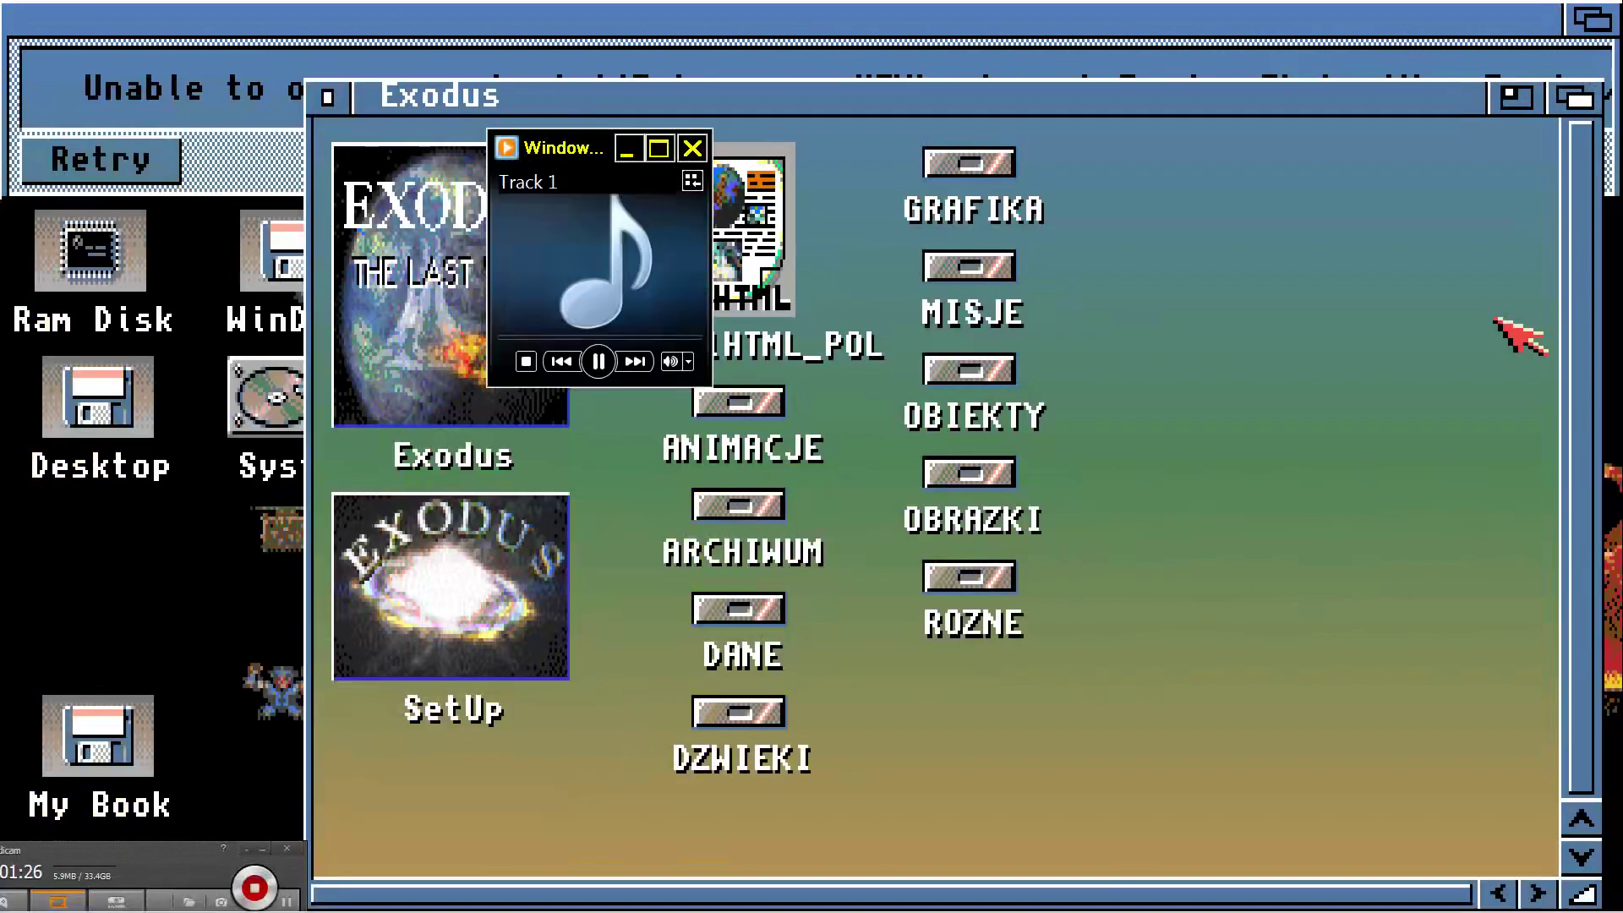
Open a file listing of the BD-ROM drive F: EXODUS_THELASTWAR instead of playing the disc
key("super")
key("Up")
key("Up")
key("Up")
key("Up")
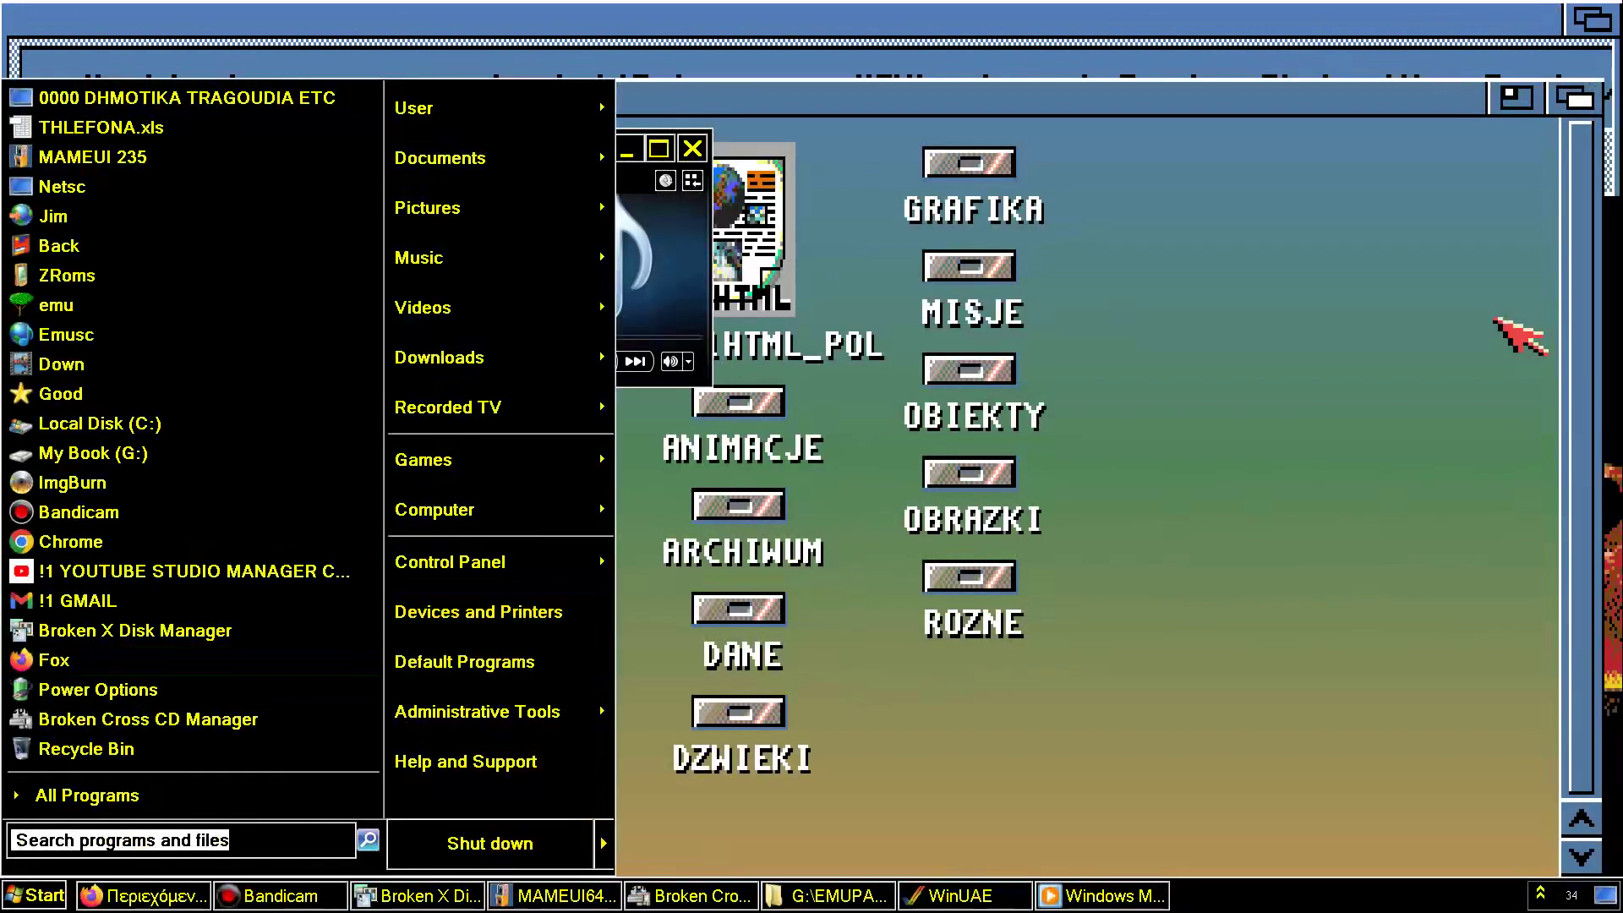
key("Right")
key("Down")
key("Down")
key("Down")
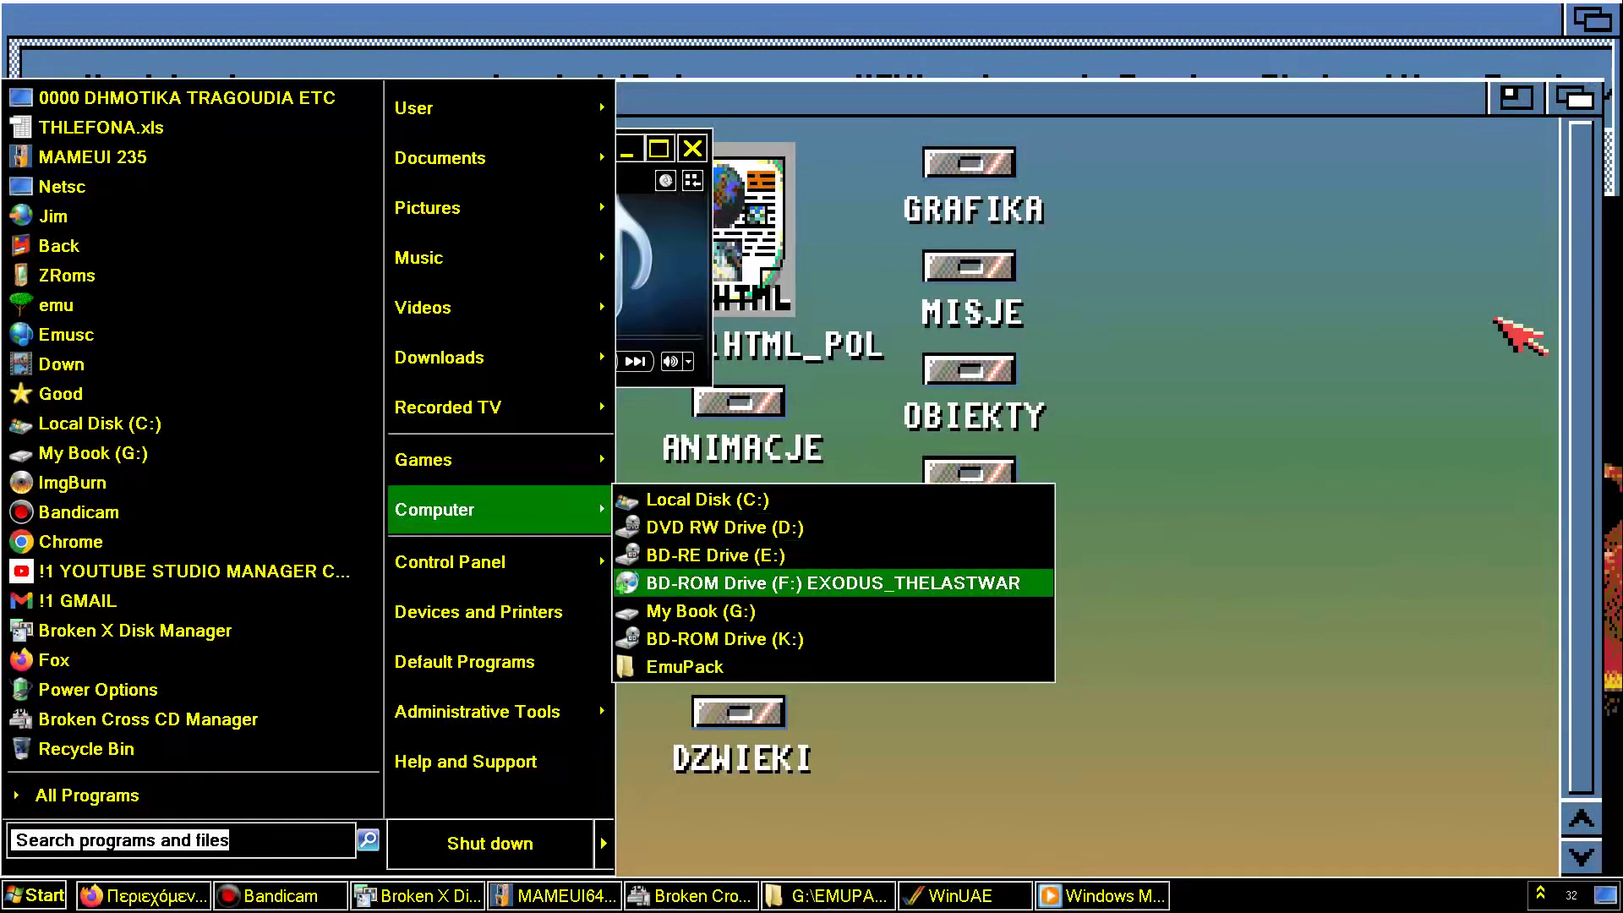
key("Menu")
key("Up")
key("Up")
Open the exodus folder on drive F:
key("Up")
key("Return")
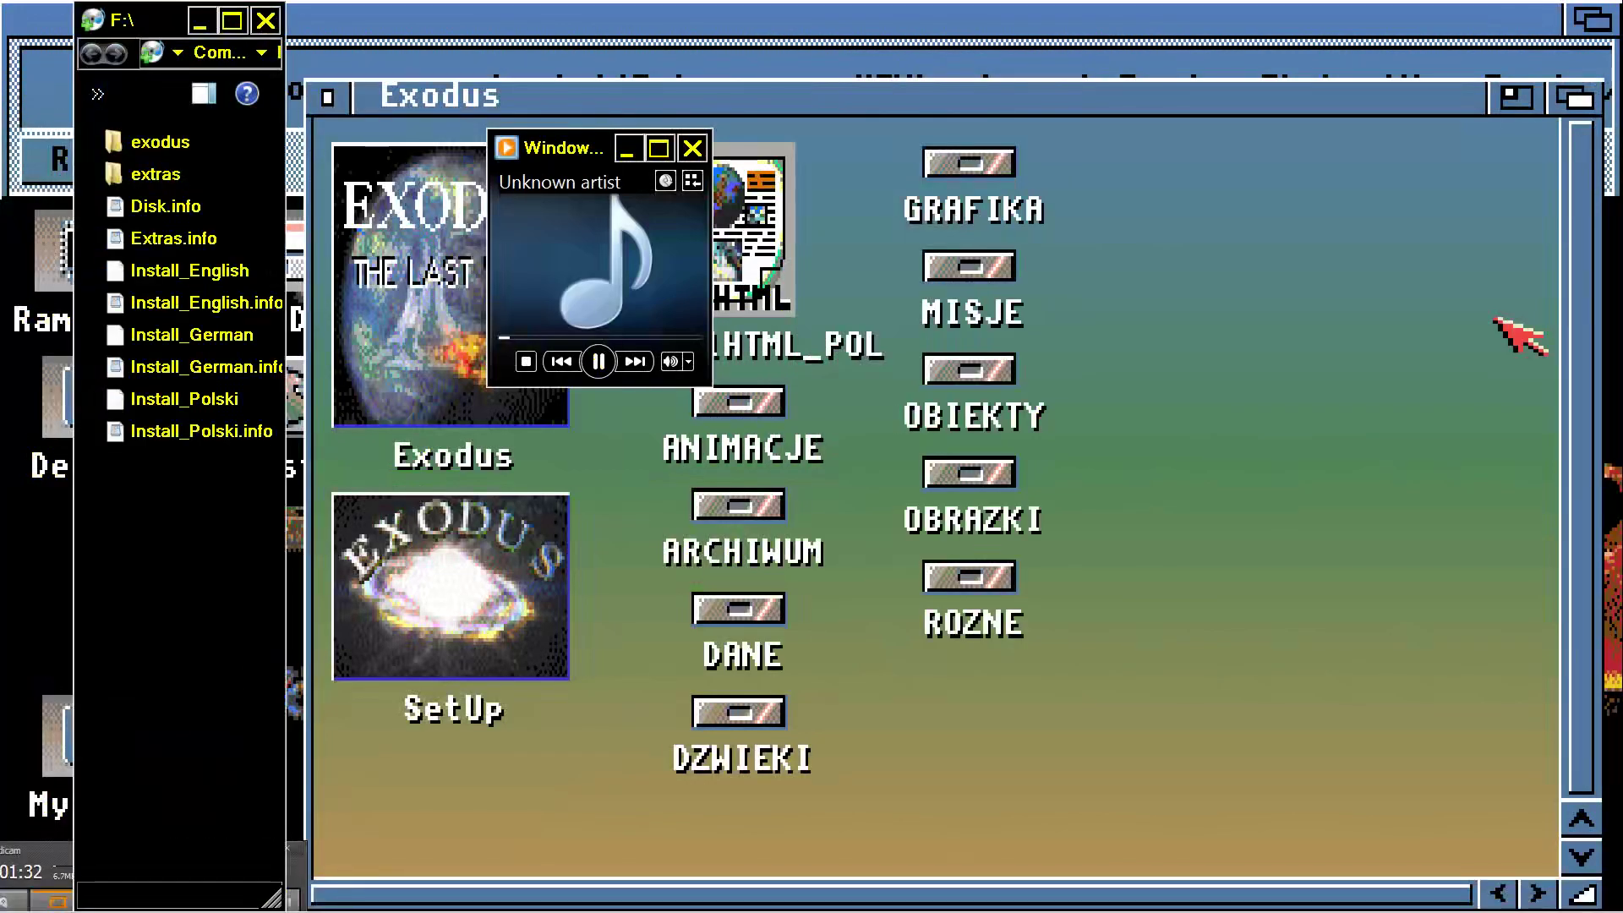
key("Down")
key("Up")
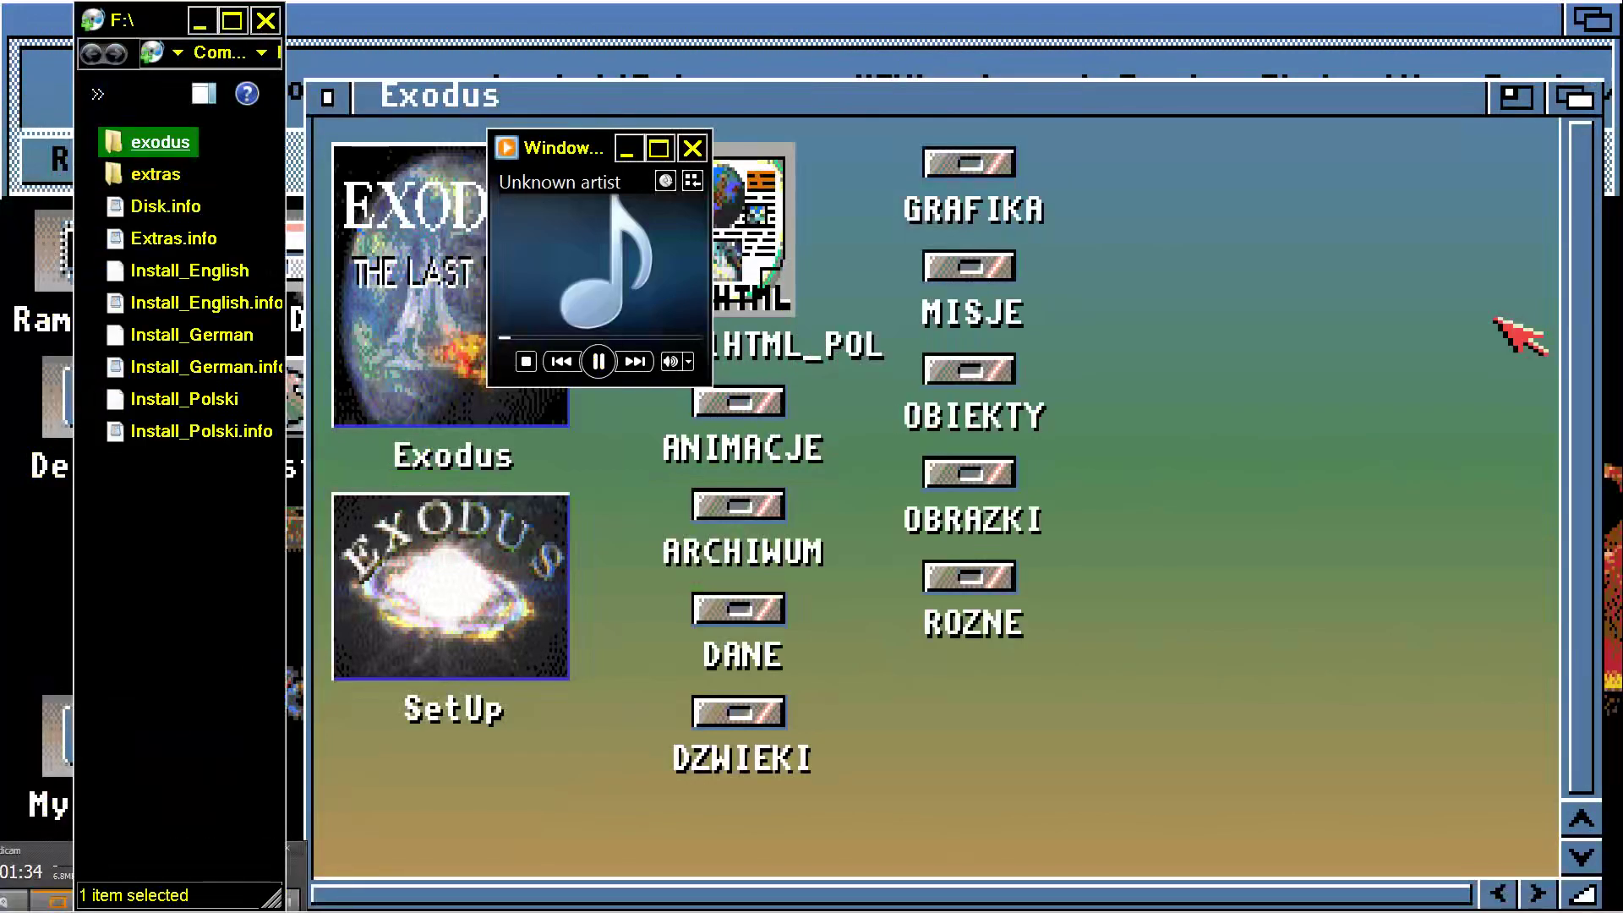
key("Return")
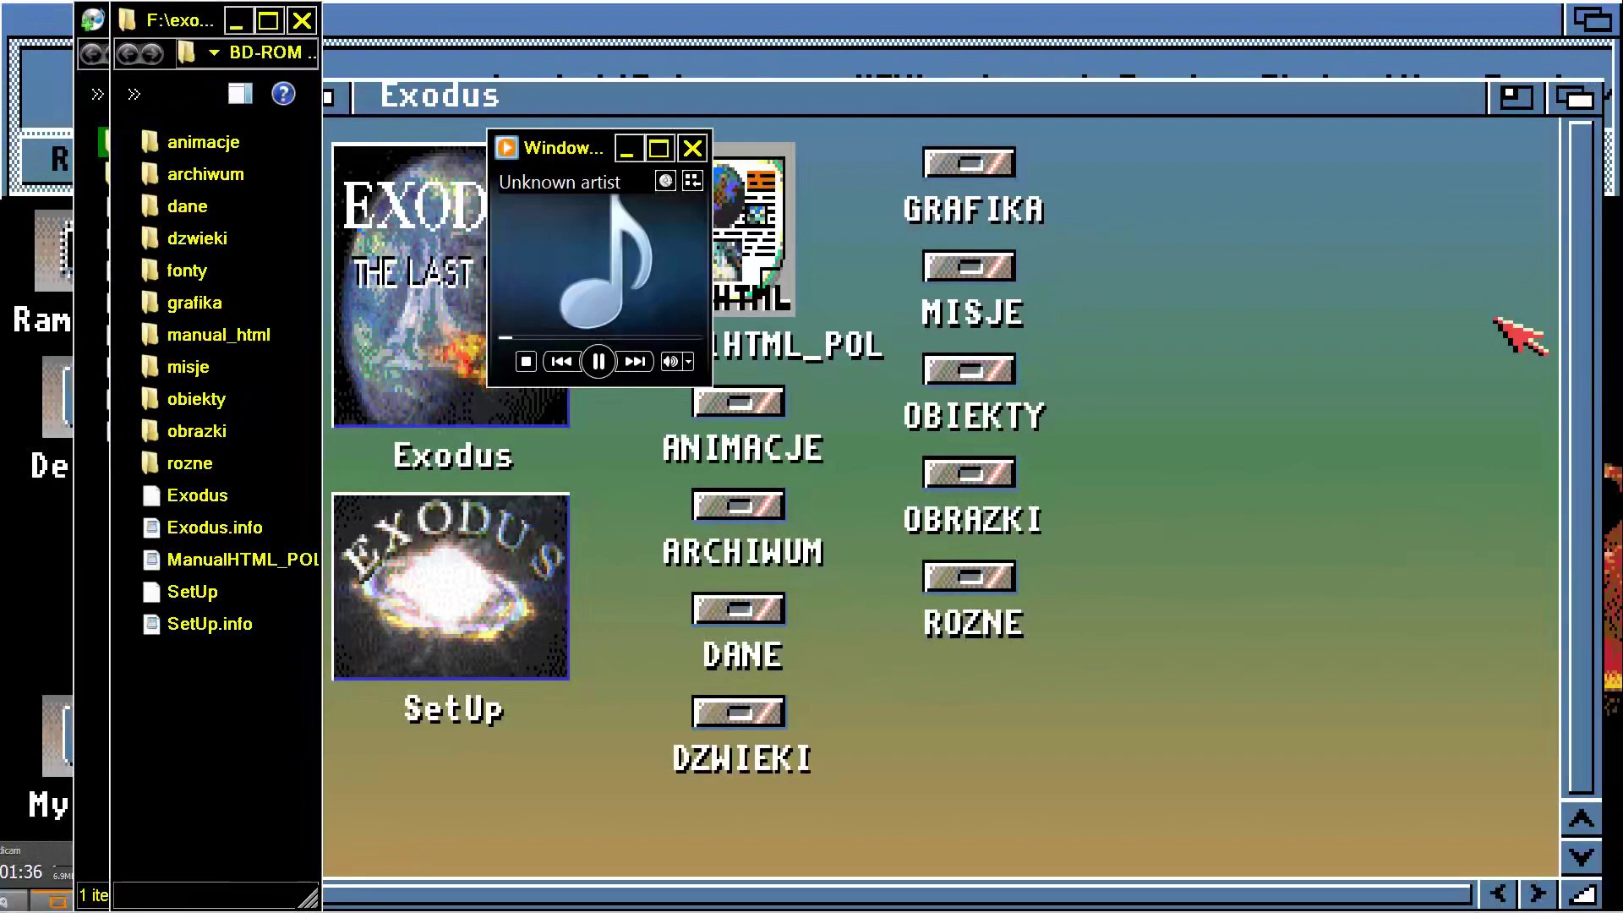
Look through the files in the animacje folder inside exodus and close its window
key("Down")
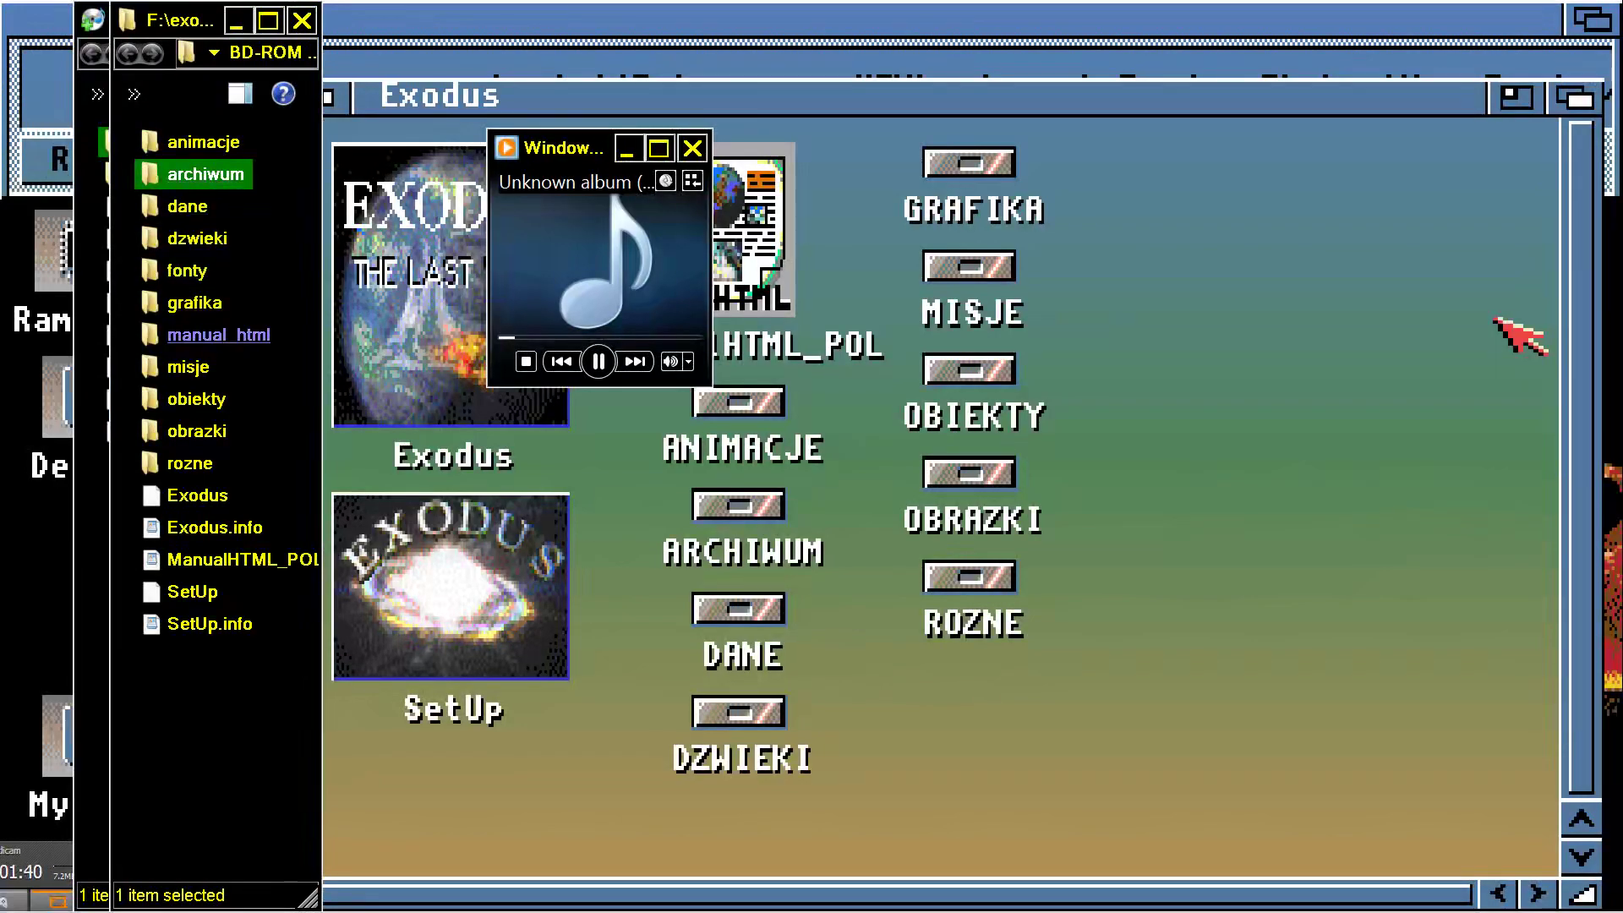
key("m")
key("a")
key("Return")
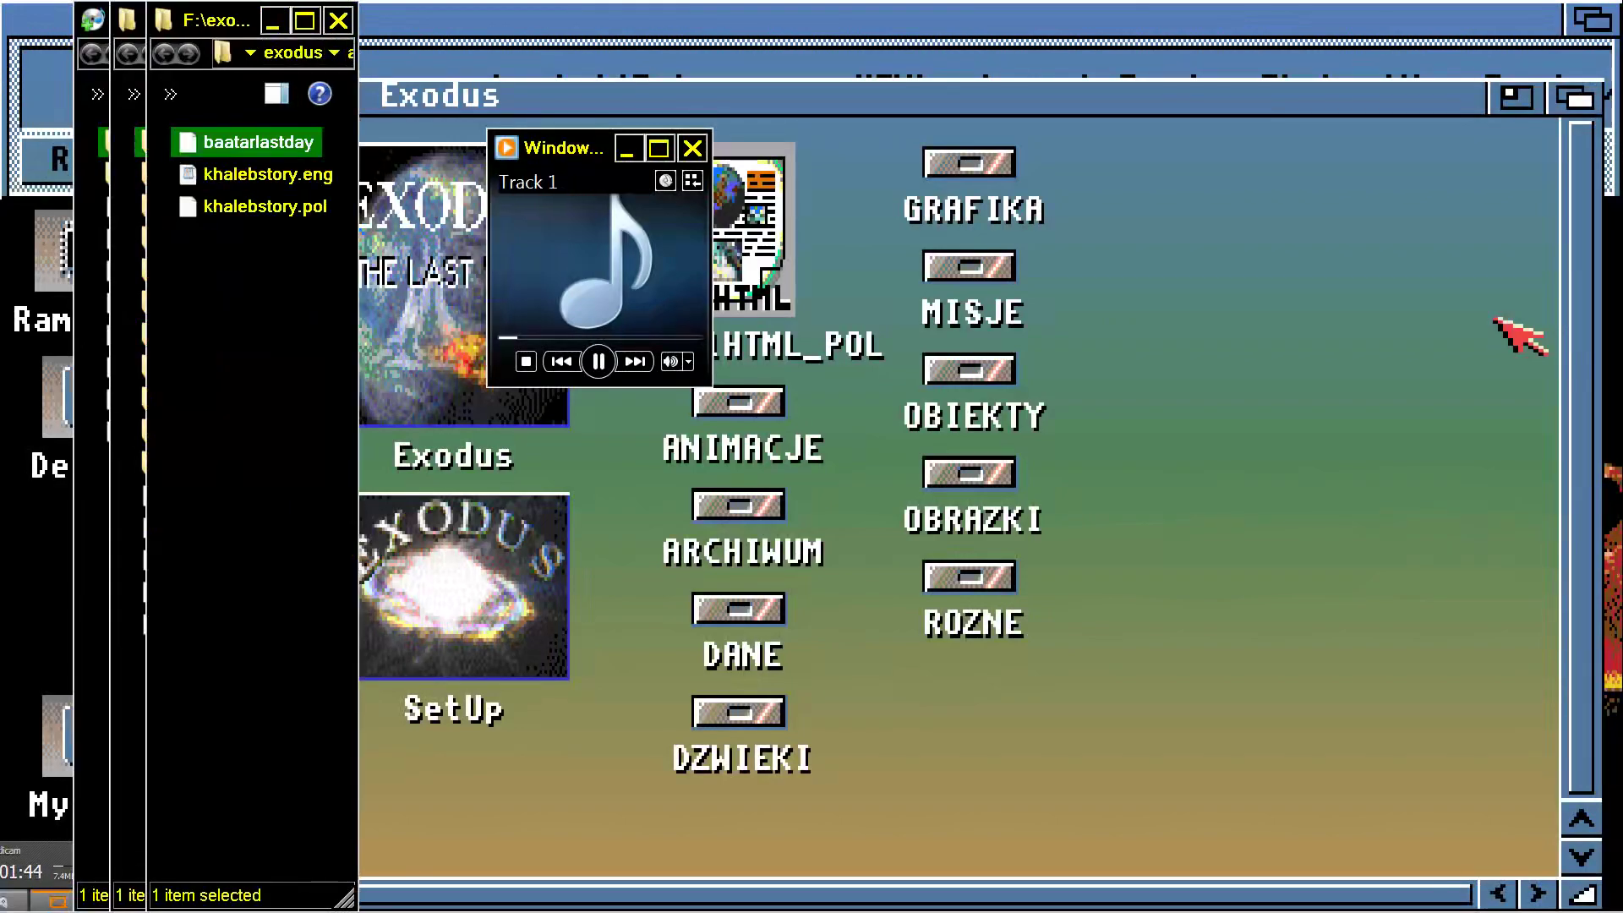
key("alt+F4")
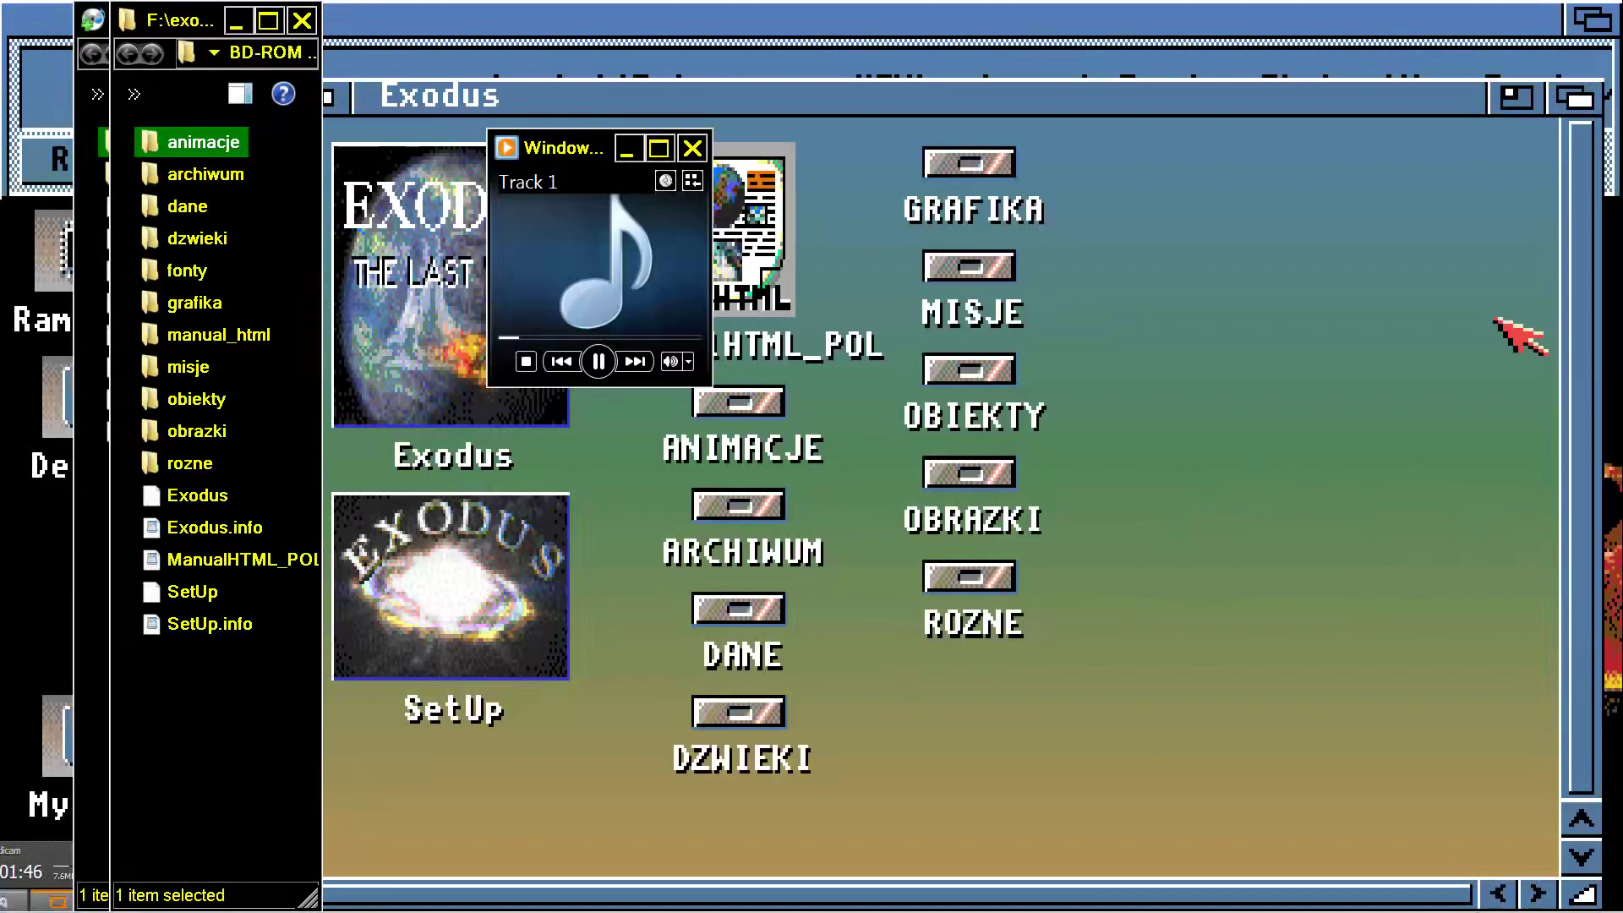
key("Return")
key("k")
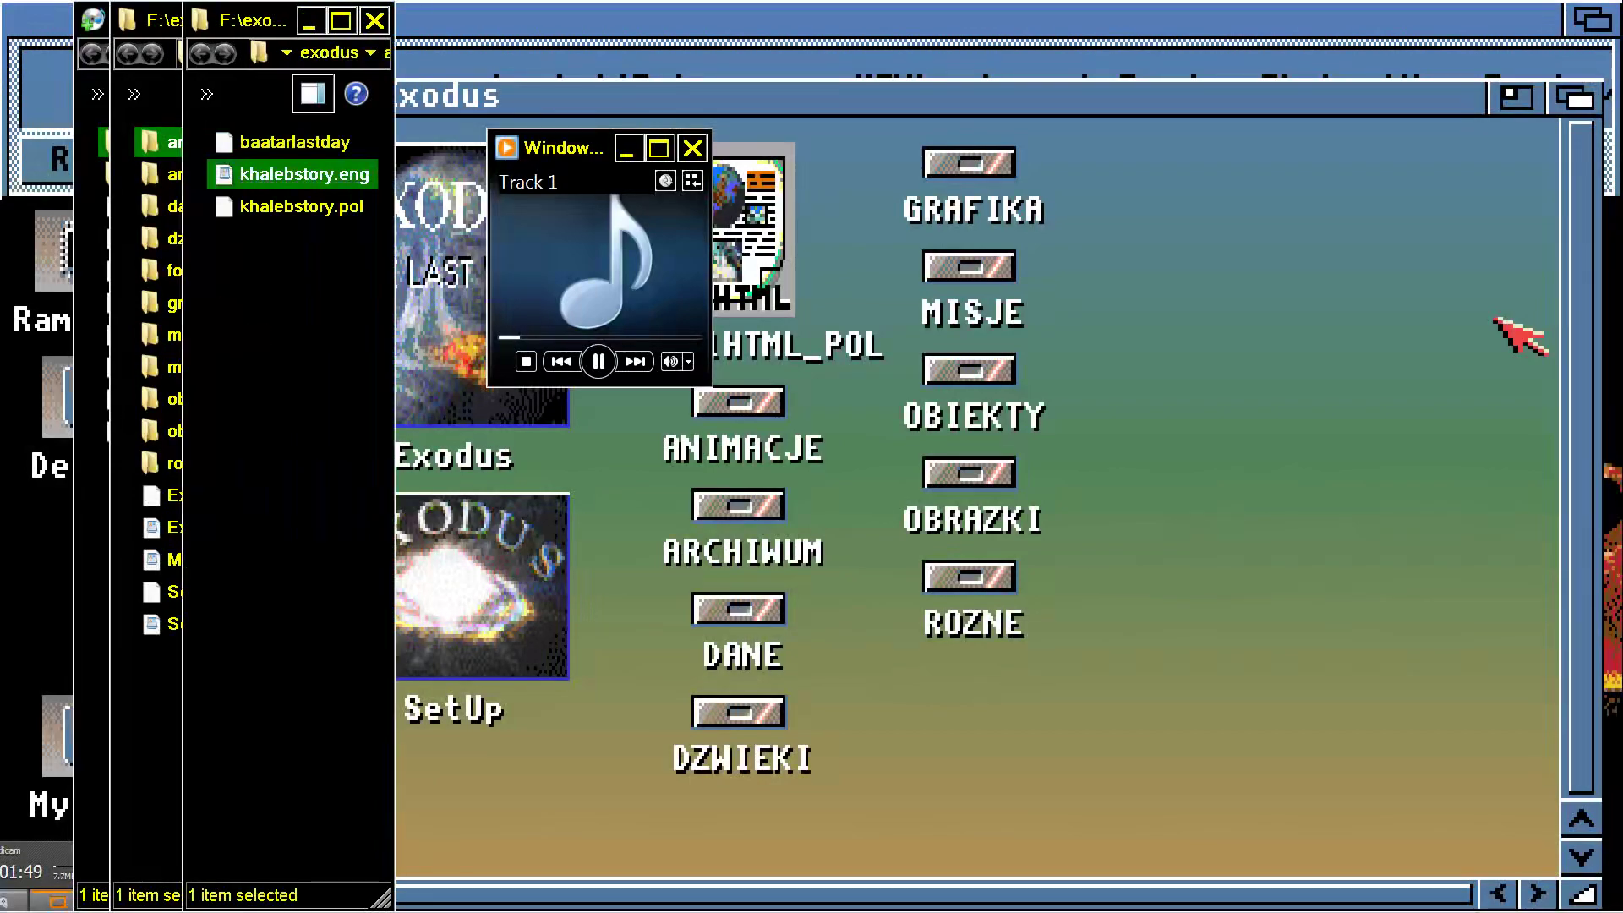
key("alt+F4")
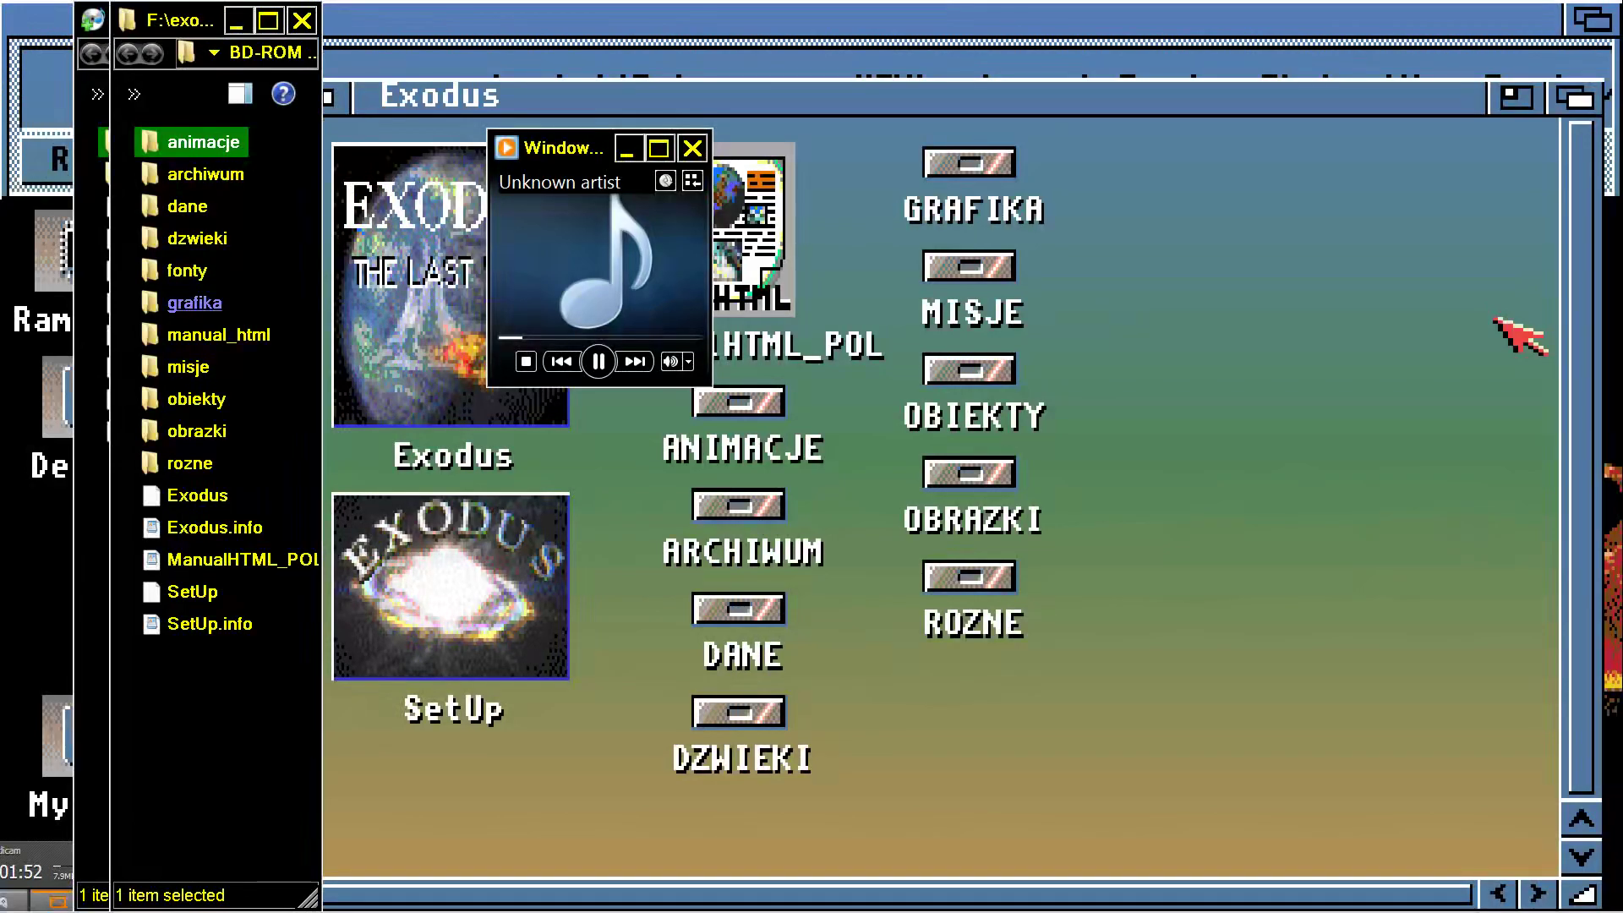
Find and open the manual_html folder inside exodus
key("g")
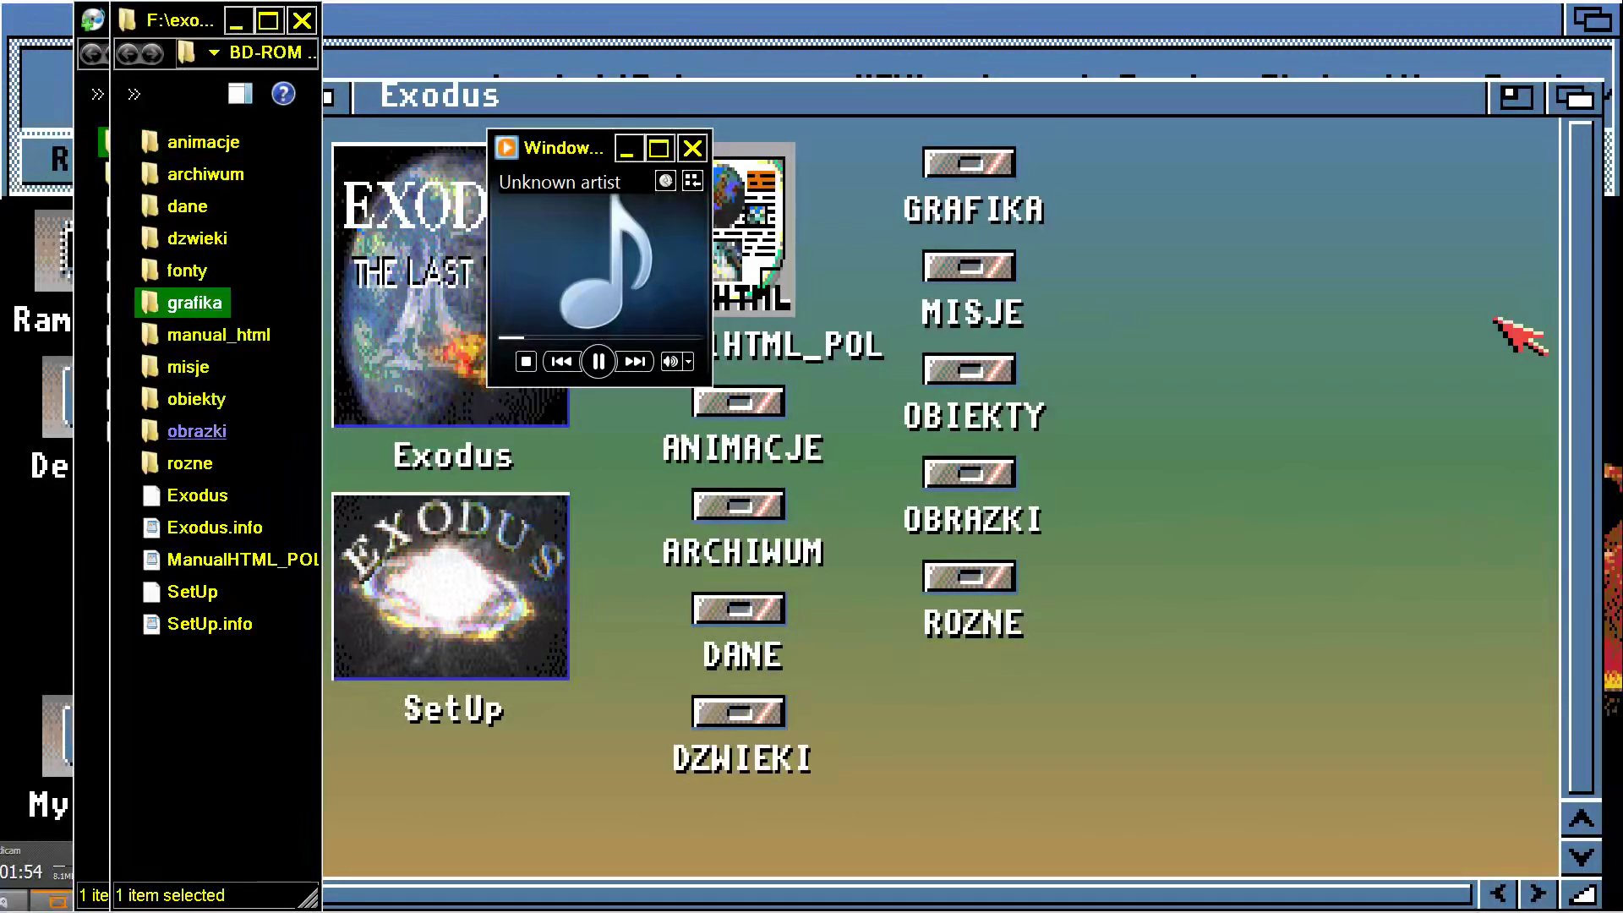
key("Escape")
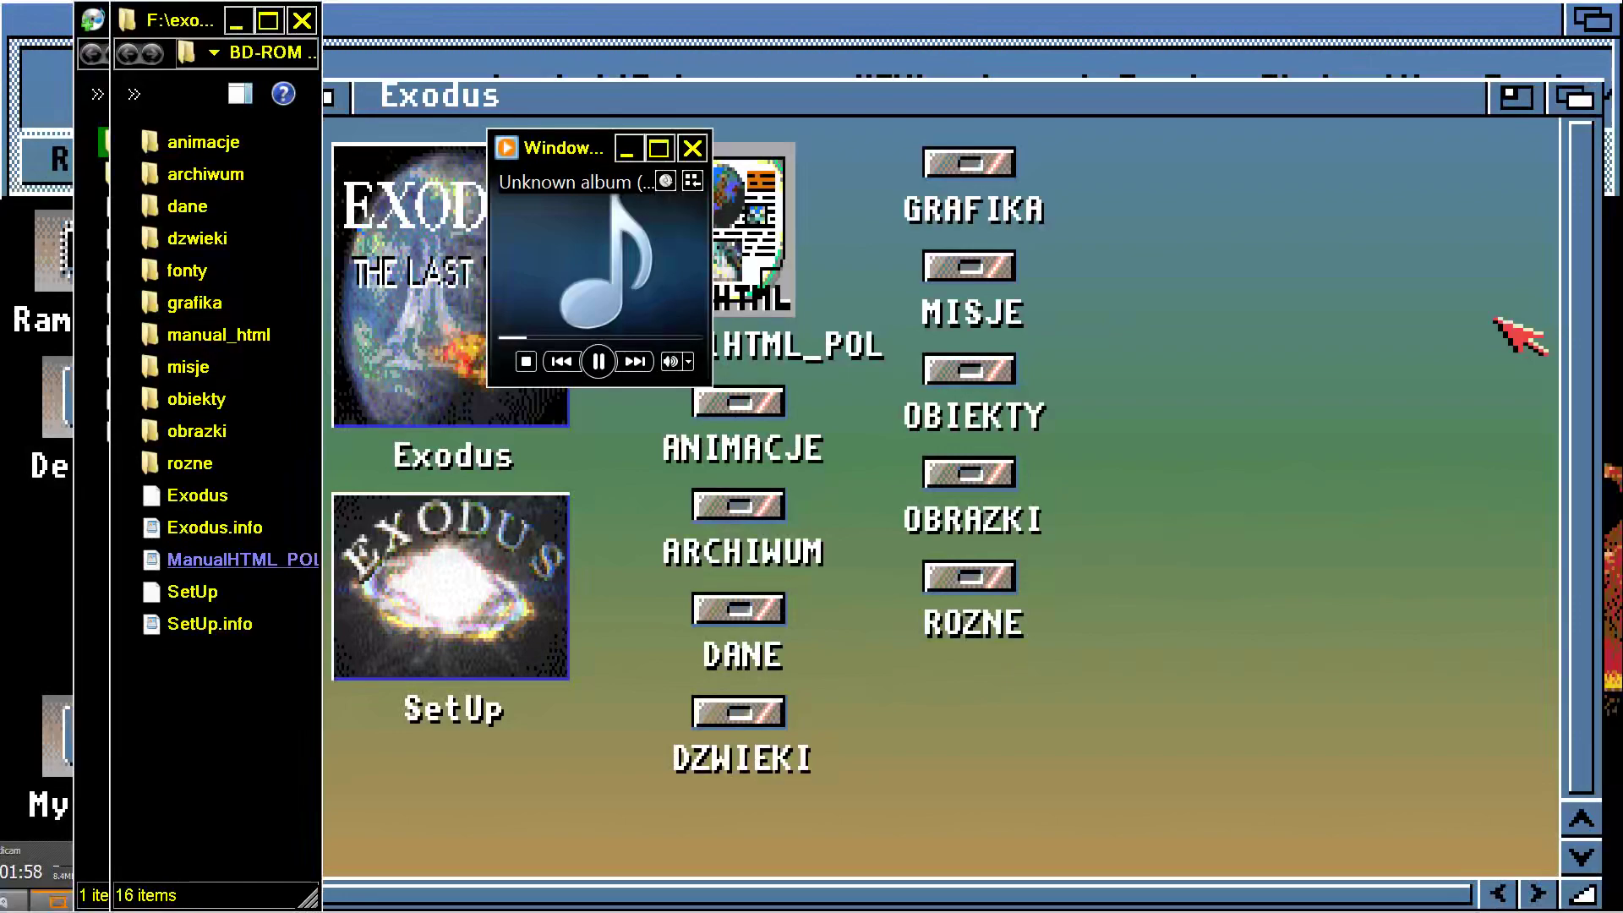
left_click(222, 560)
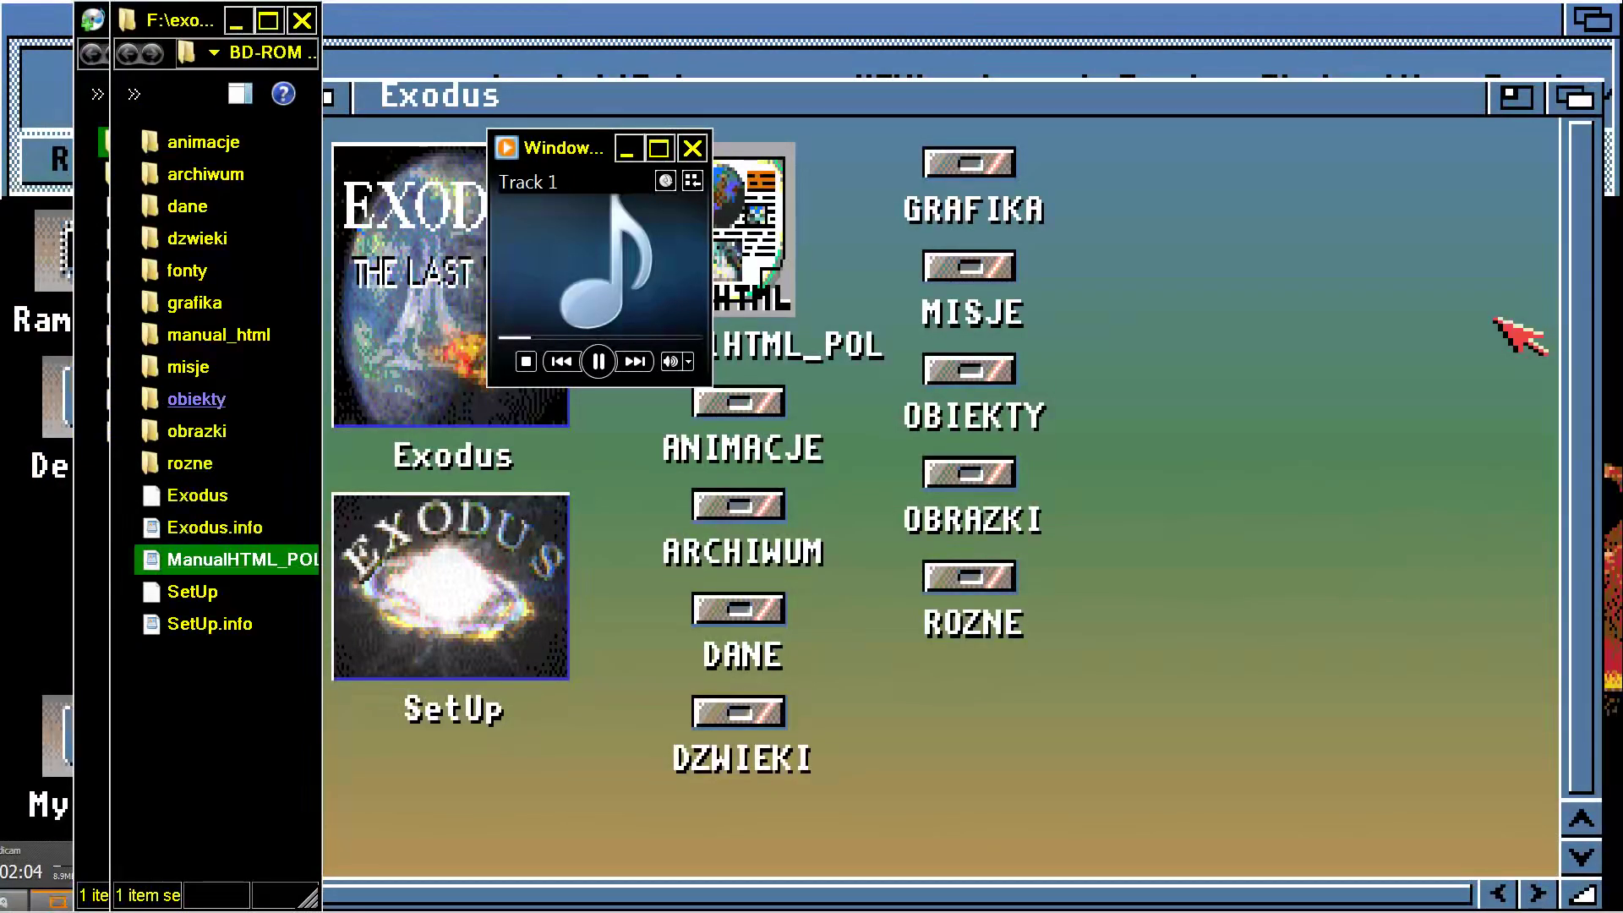
double_click(203, 335)
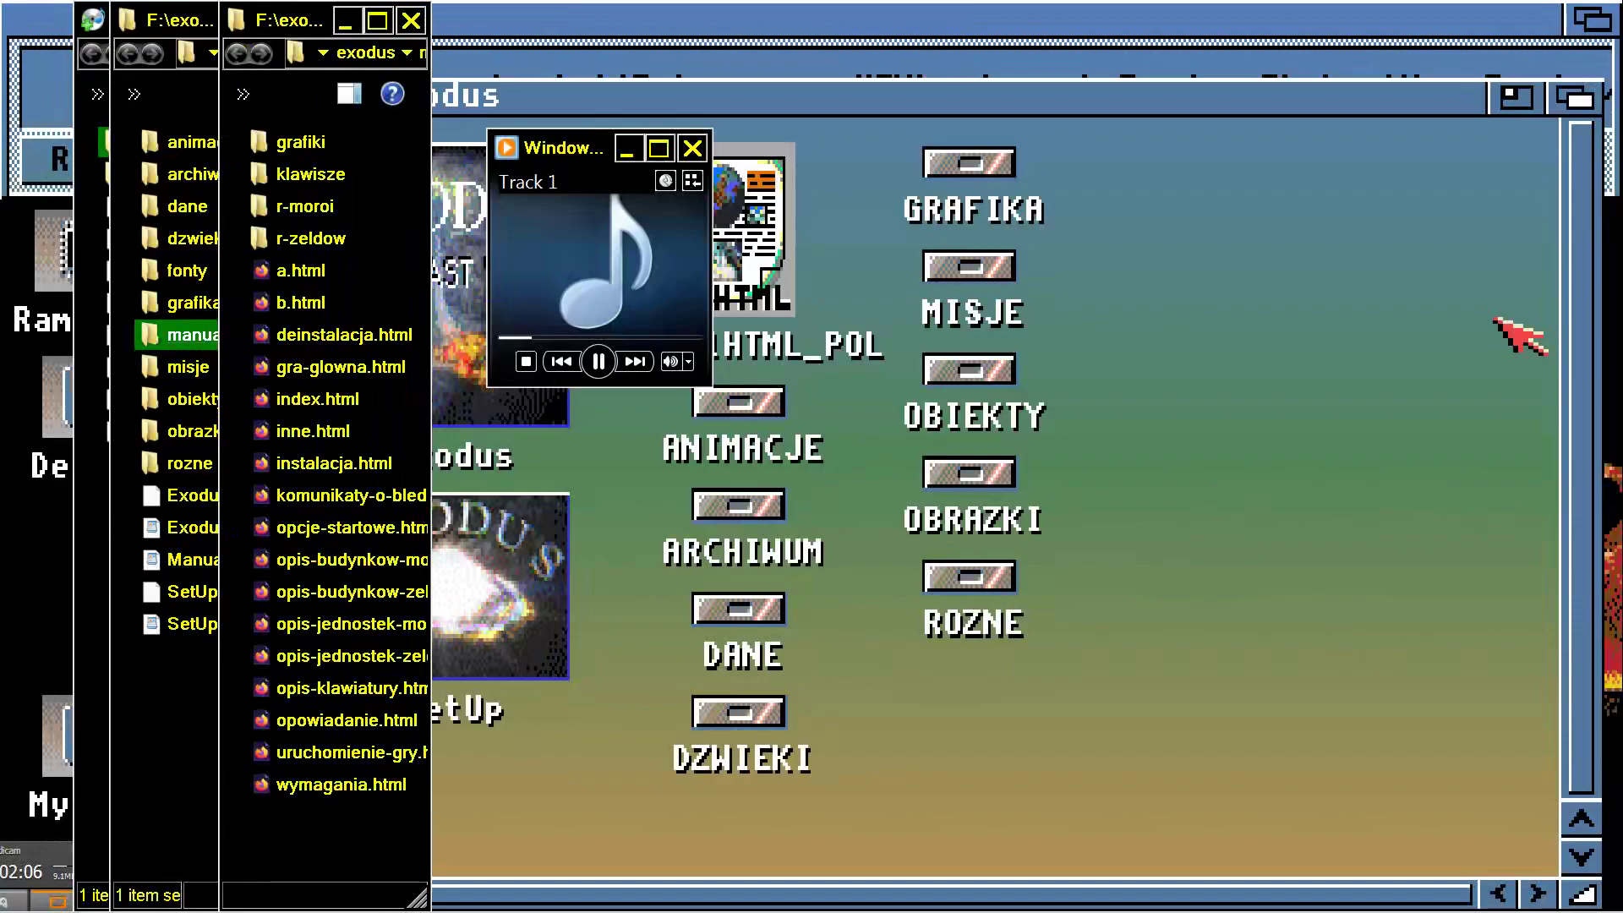
Open the manual page a.html in the web browser and look through its unit statistics tables
double_click(300, 270)
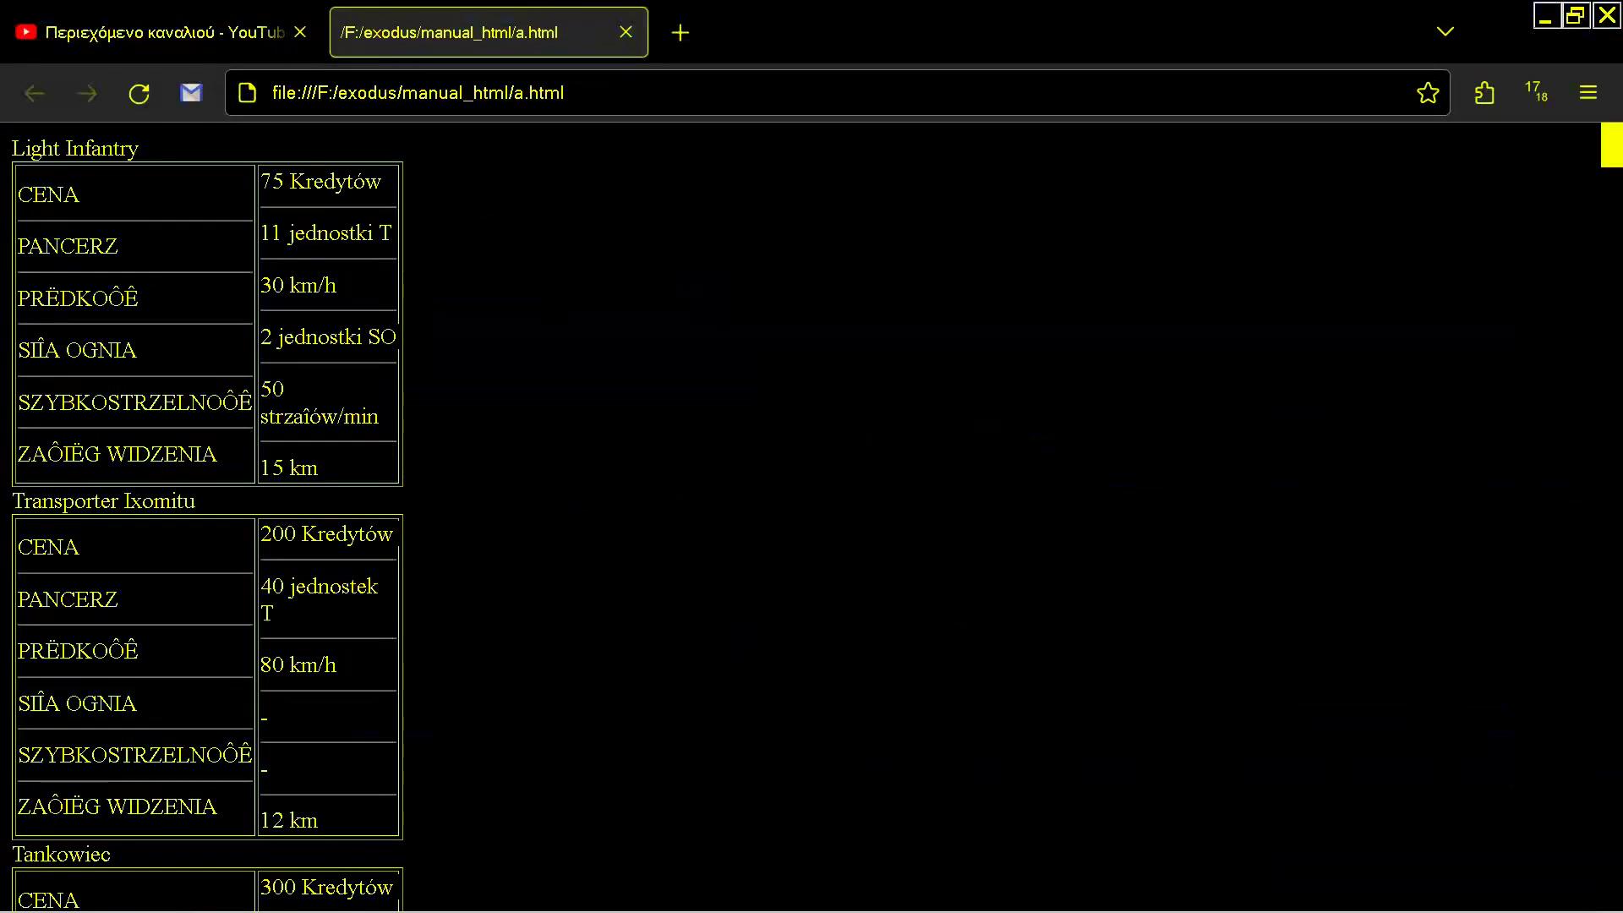
scroll(207, 516, "down", 20)
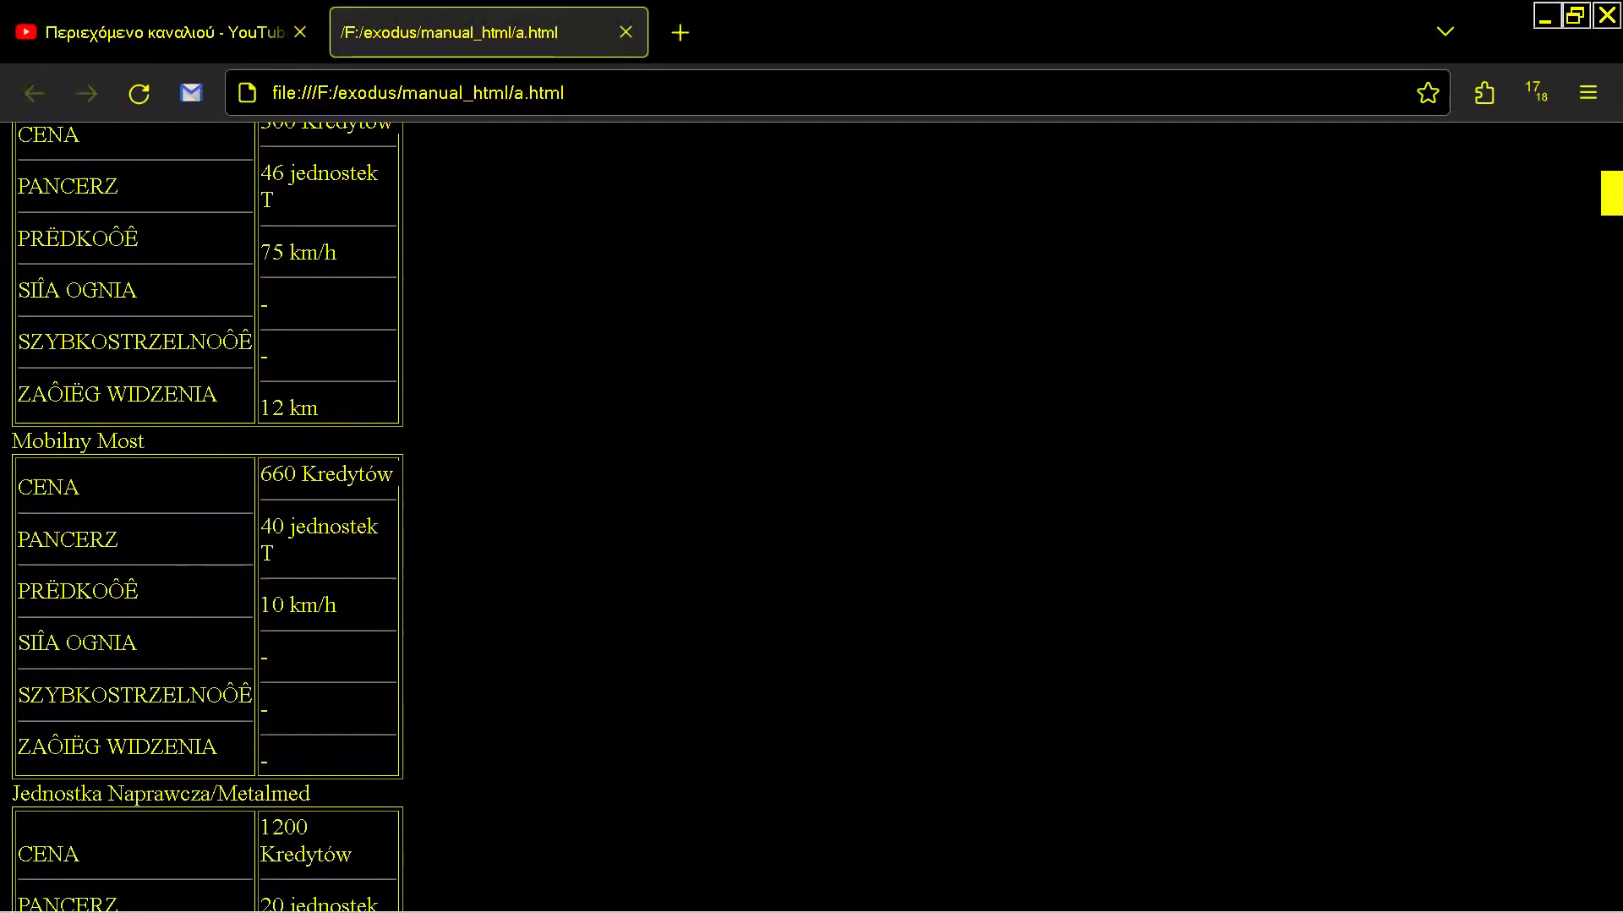
scroll(207, 516, "down", 15)
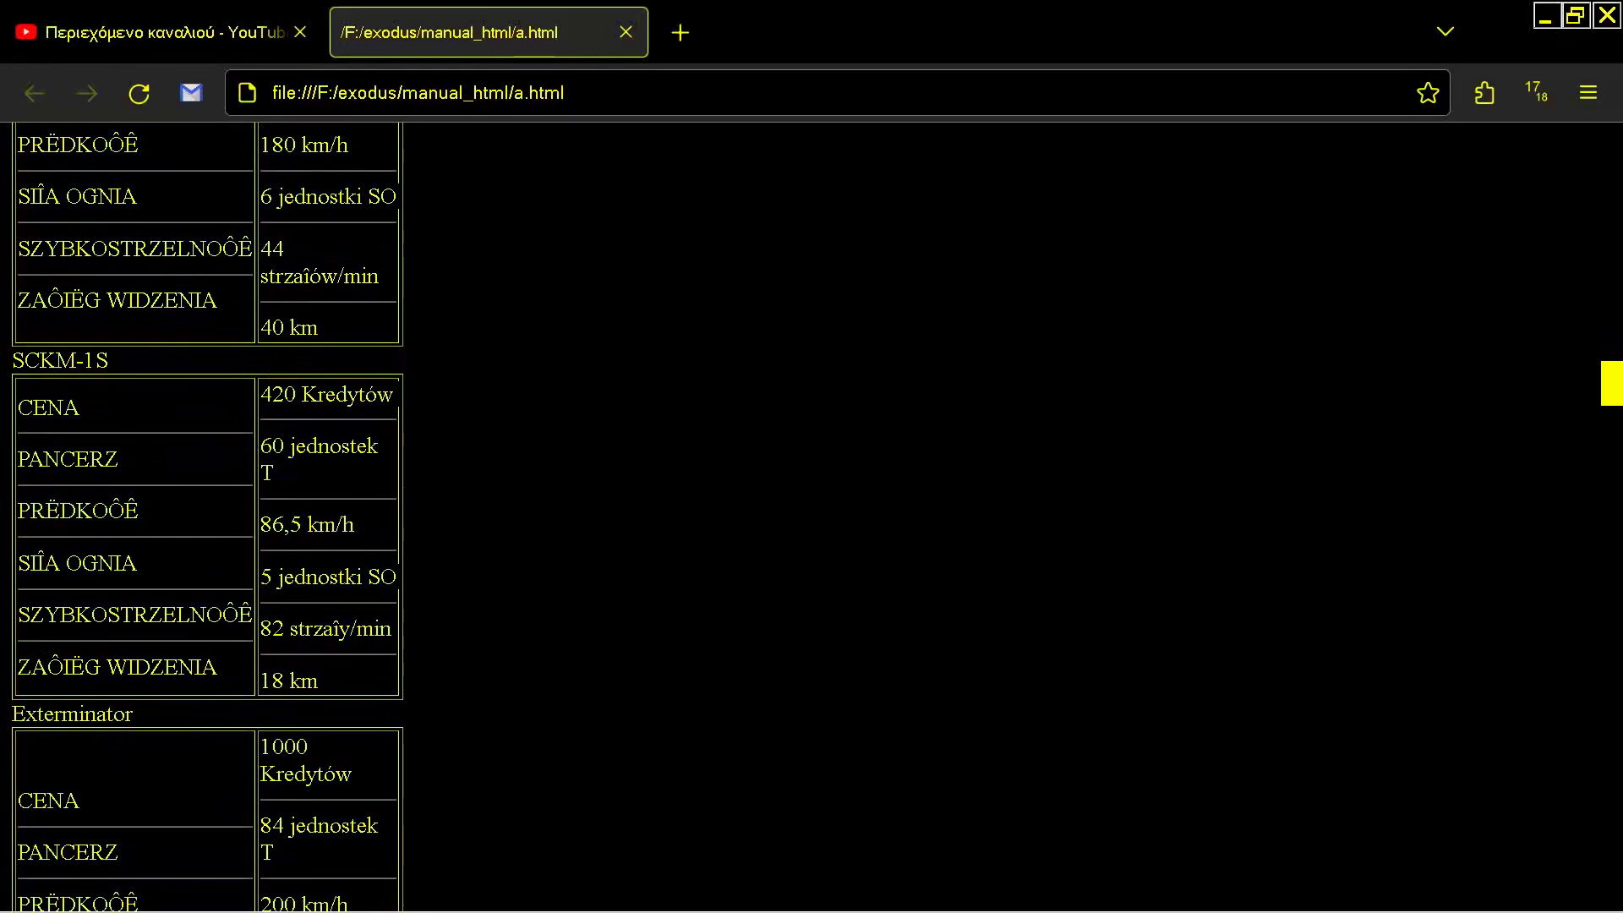
Open b.html from the manual_html folder and look through its building statistics tables
key("alt+Tab")
left_click(300, 303)
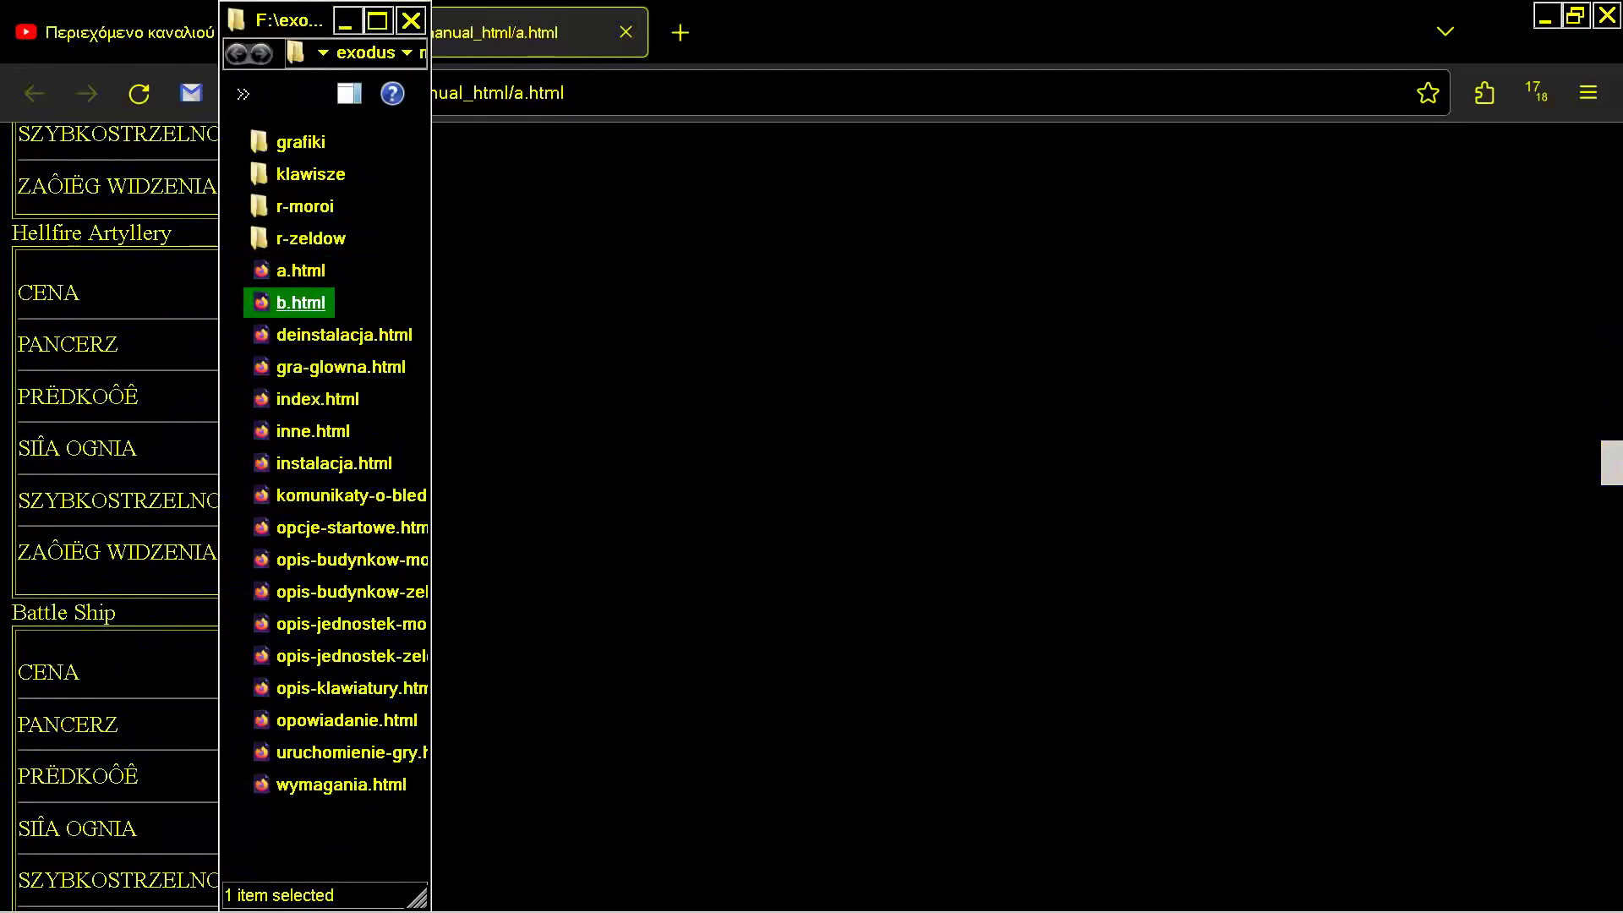
scroll(207, 516, "down", 15)
scroll(207, 516, "down", 6)
Open deinstalacja.html from the manual_html folder, follow its link to the Uruchomienie gry page and read through it
key("alt+Tab")
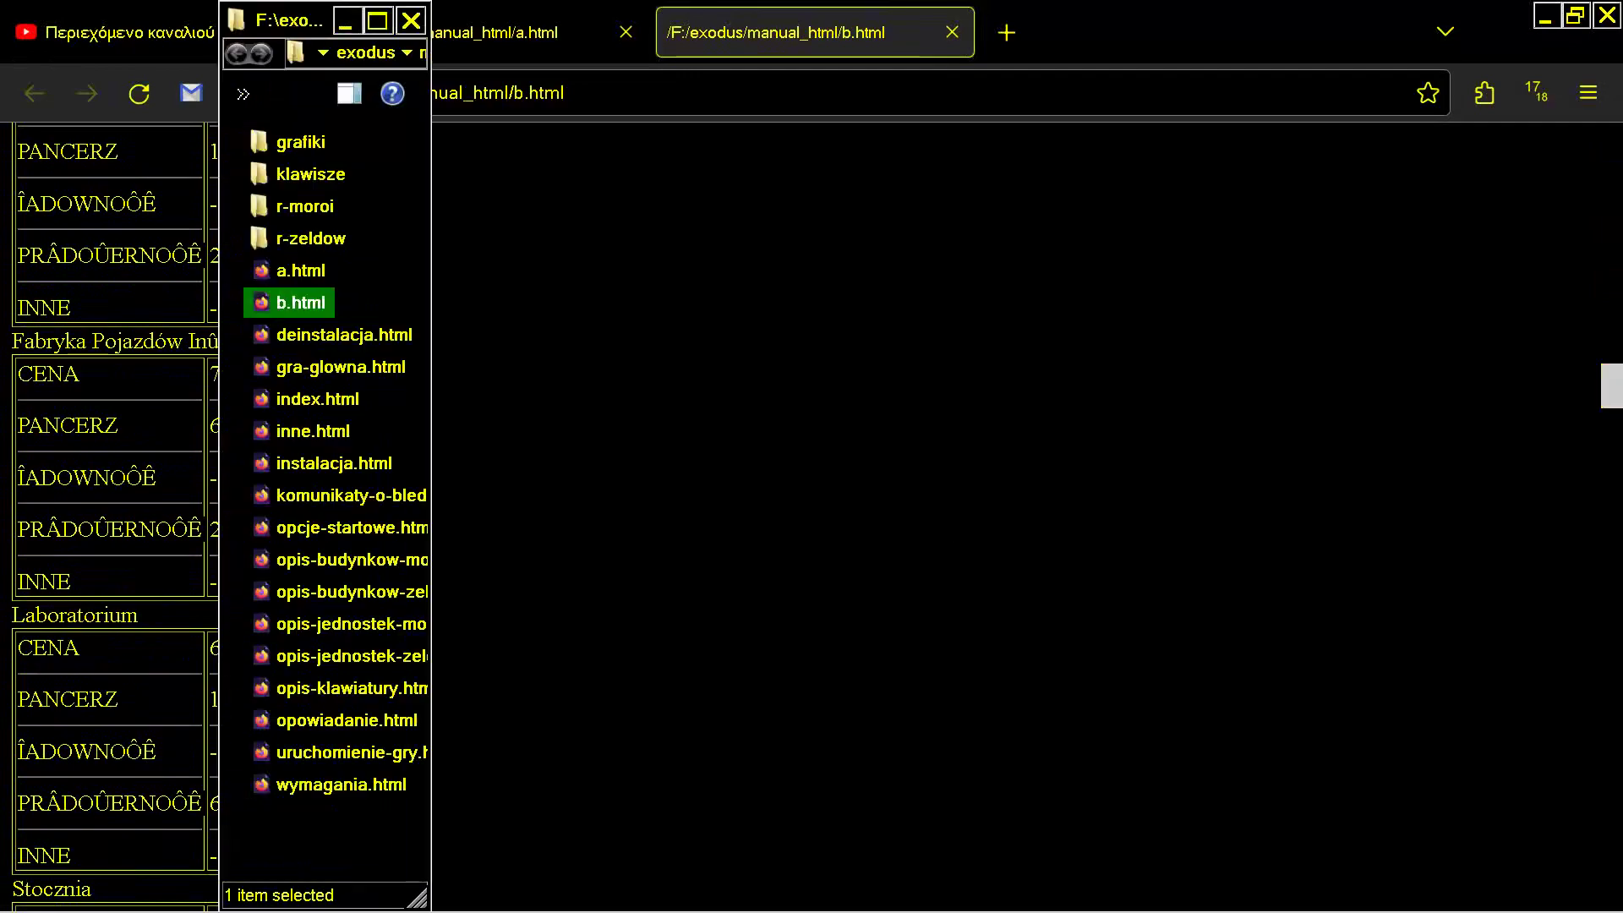
left_click(344, 335)
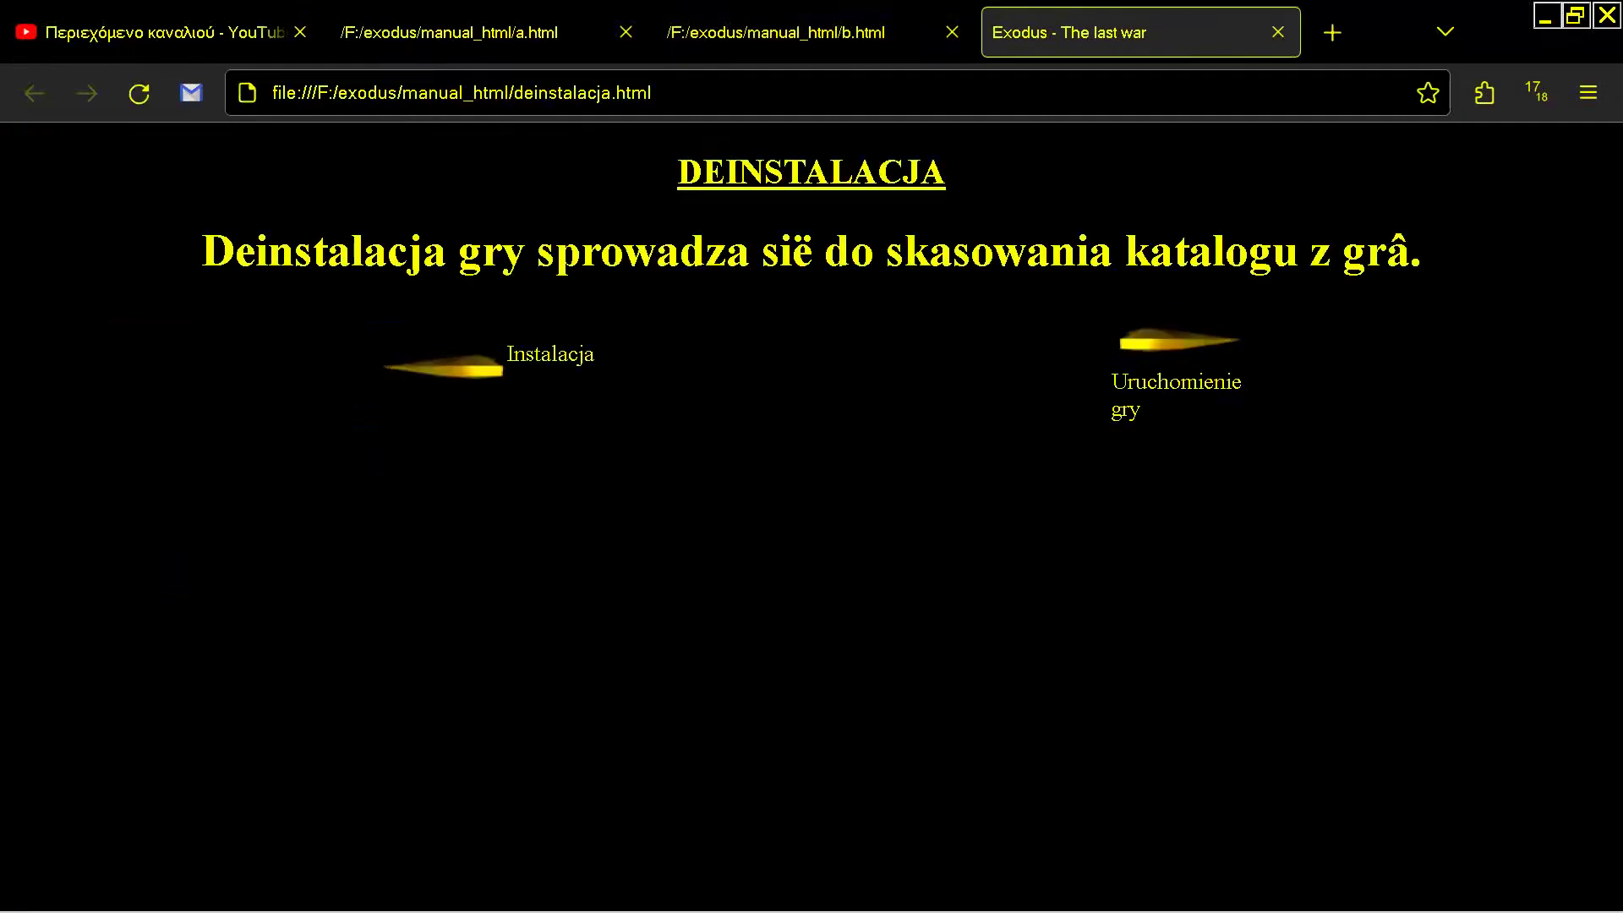
left_click(1180, 340)
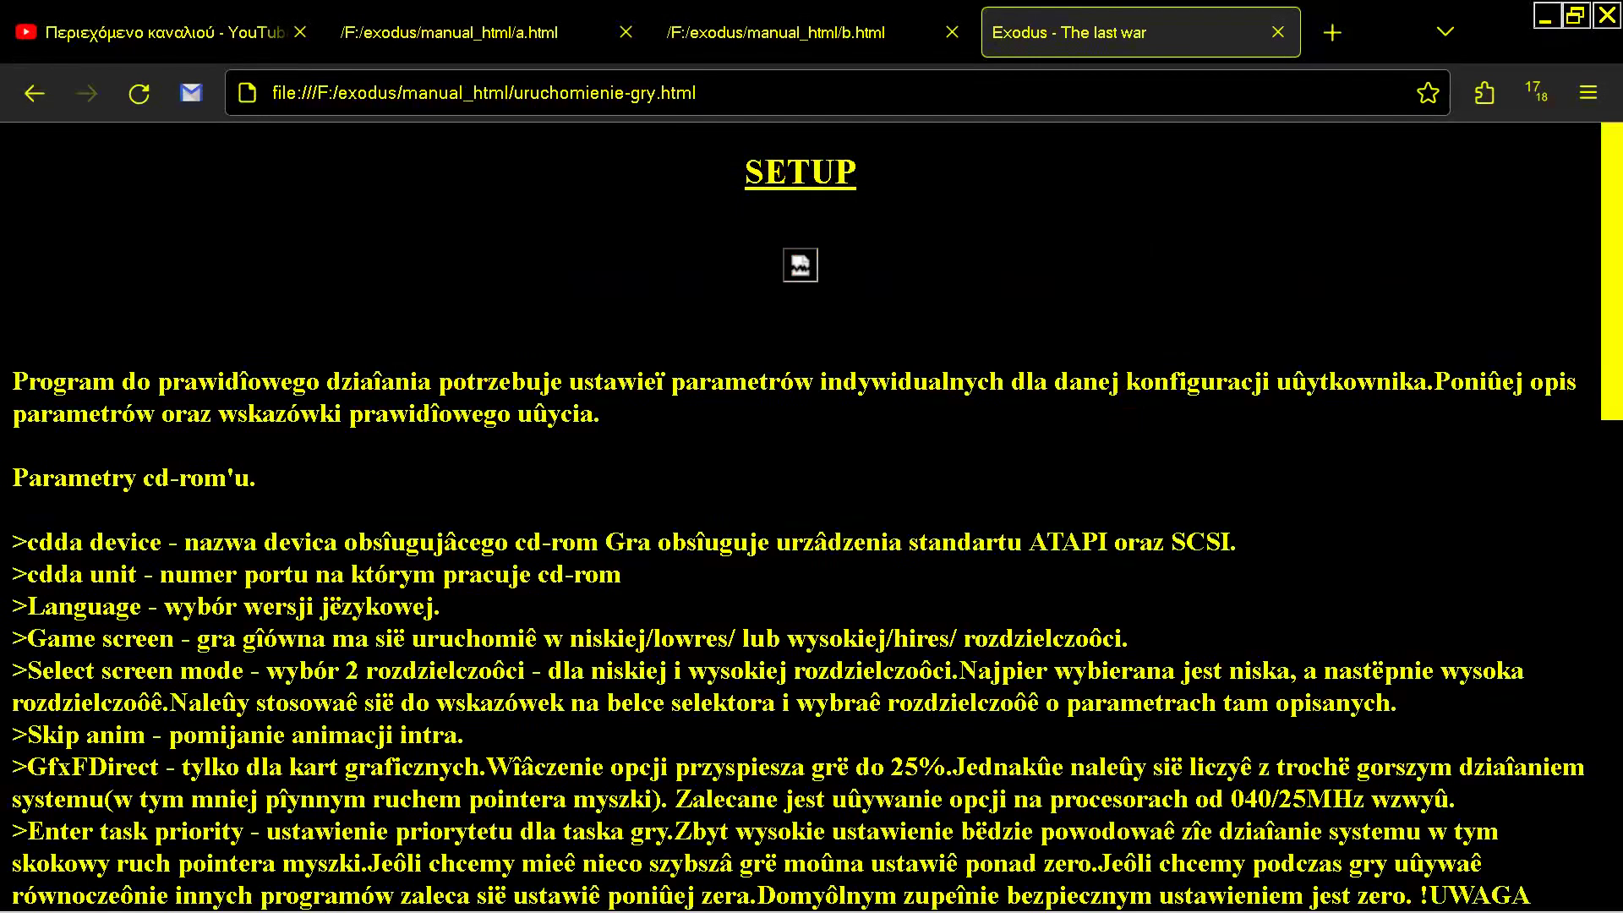
scroll(801, 516, "down", 12)
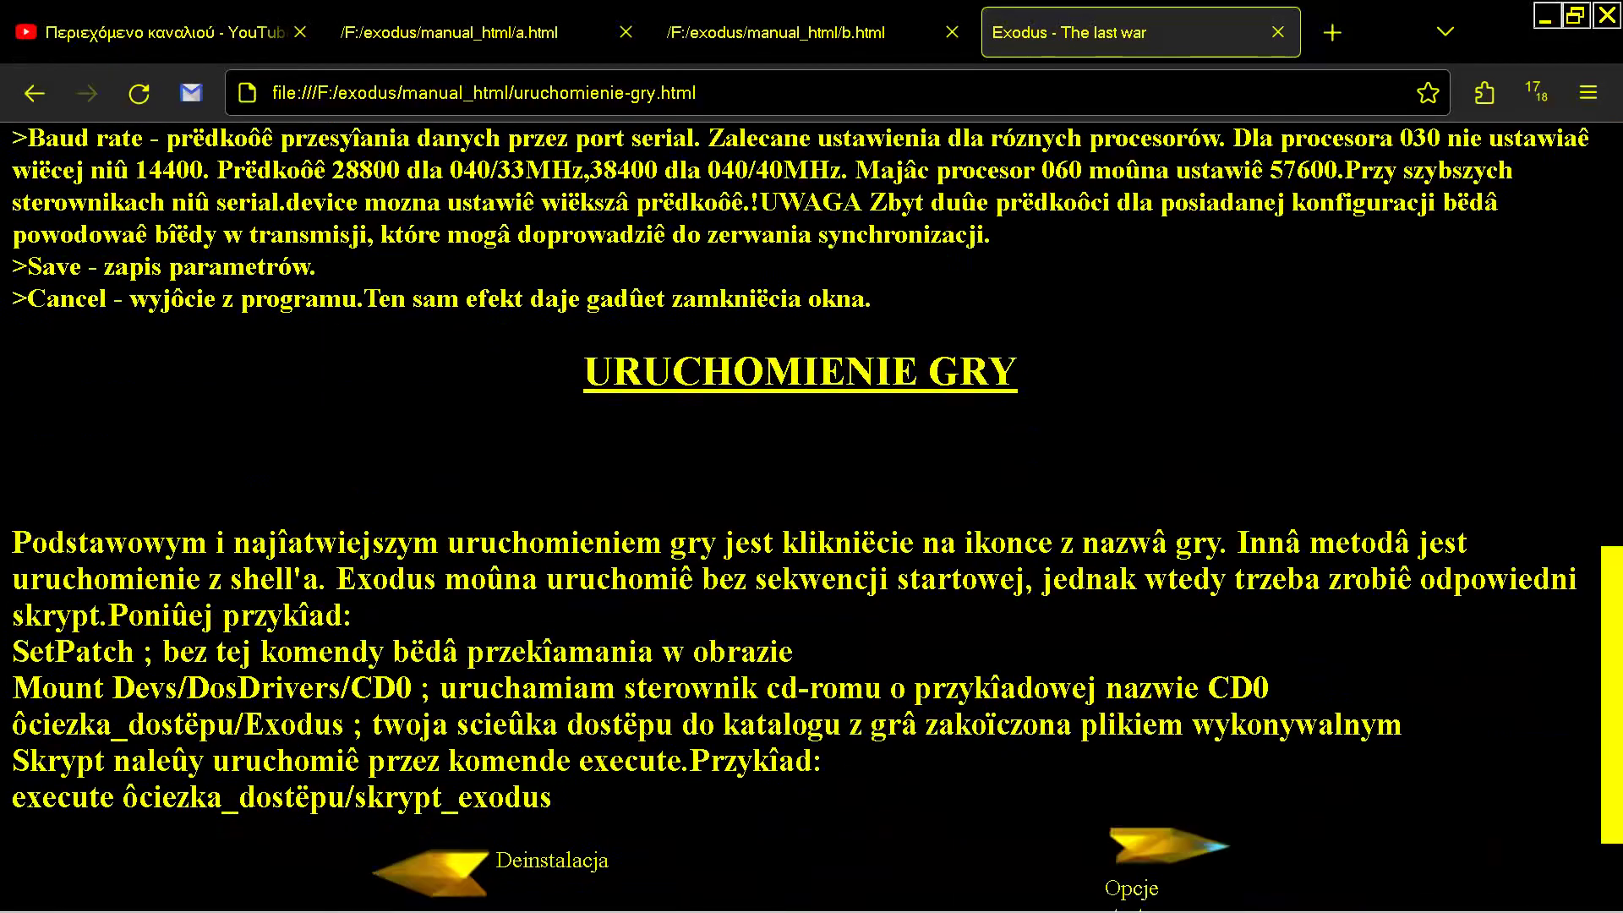
Return to the Deinstalacja page, follow its link to the Instalacja page and look through the installation instructions
scroll(800, 515, "up", 12)
key("alt+Left")
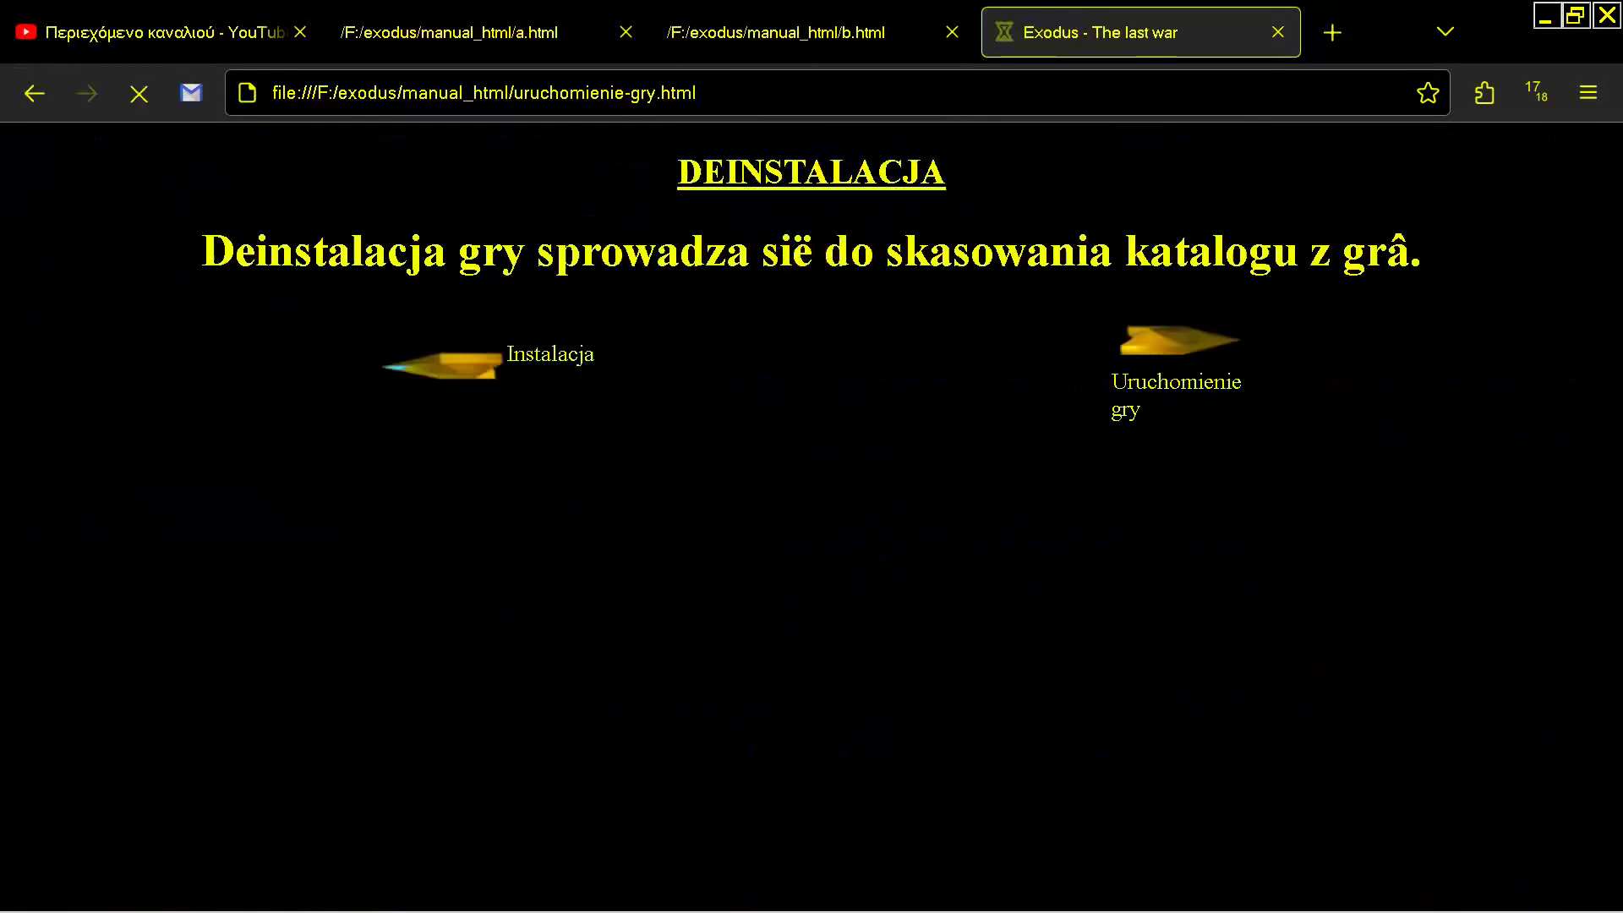
left_click(440, 366)
key("End")
key("Home")
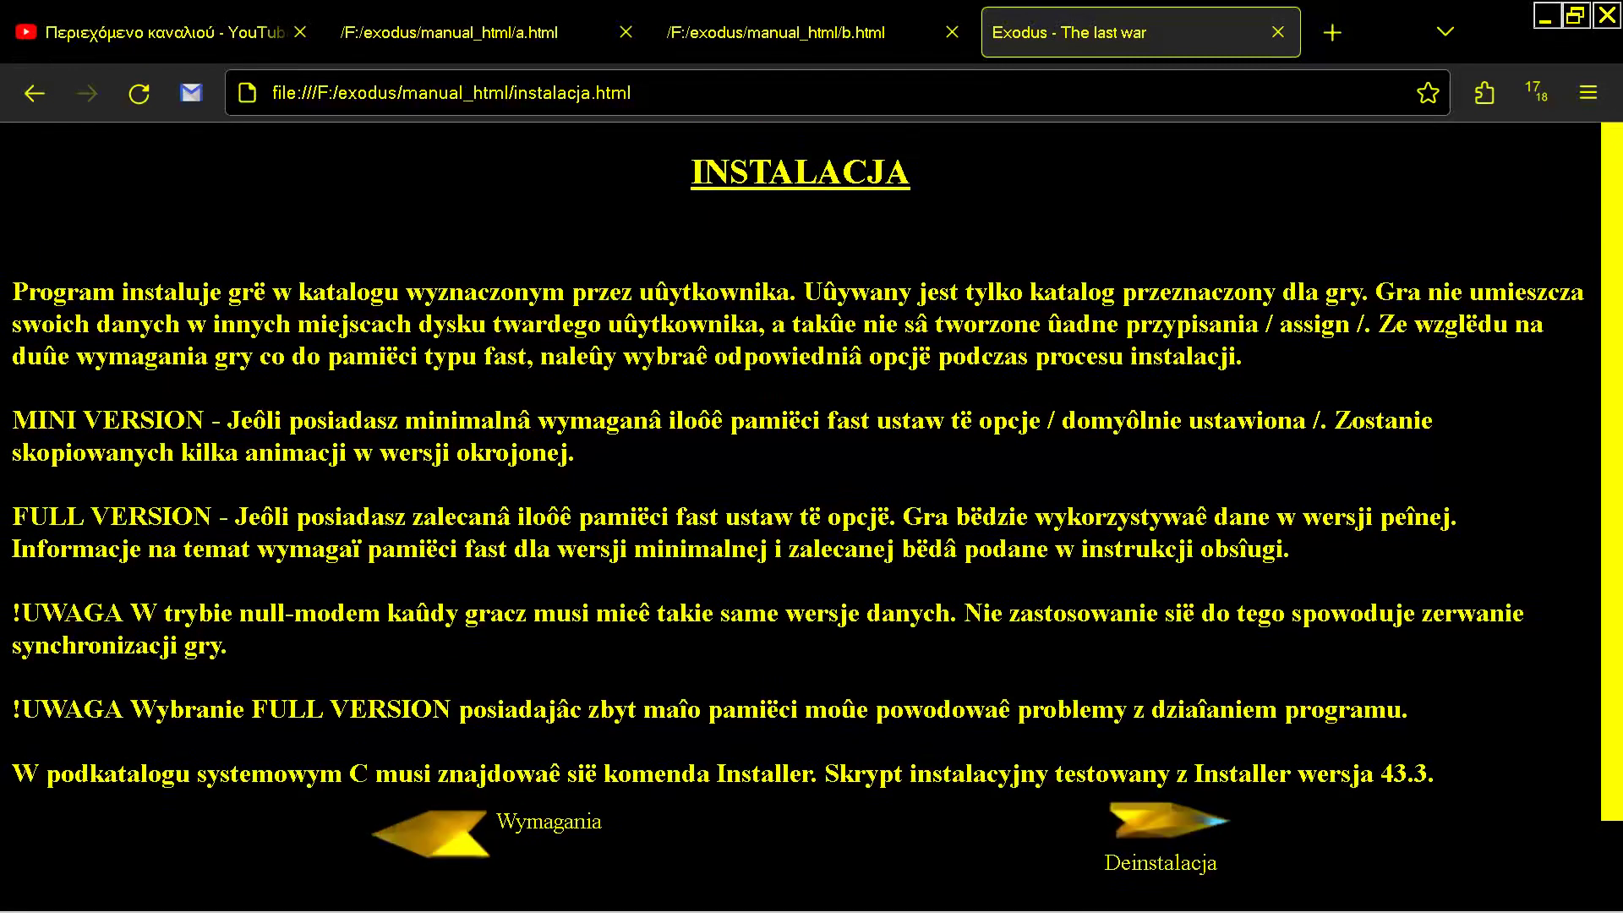
key("shift+Tab")
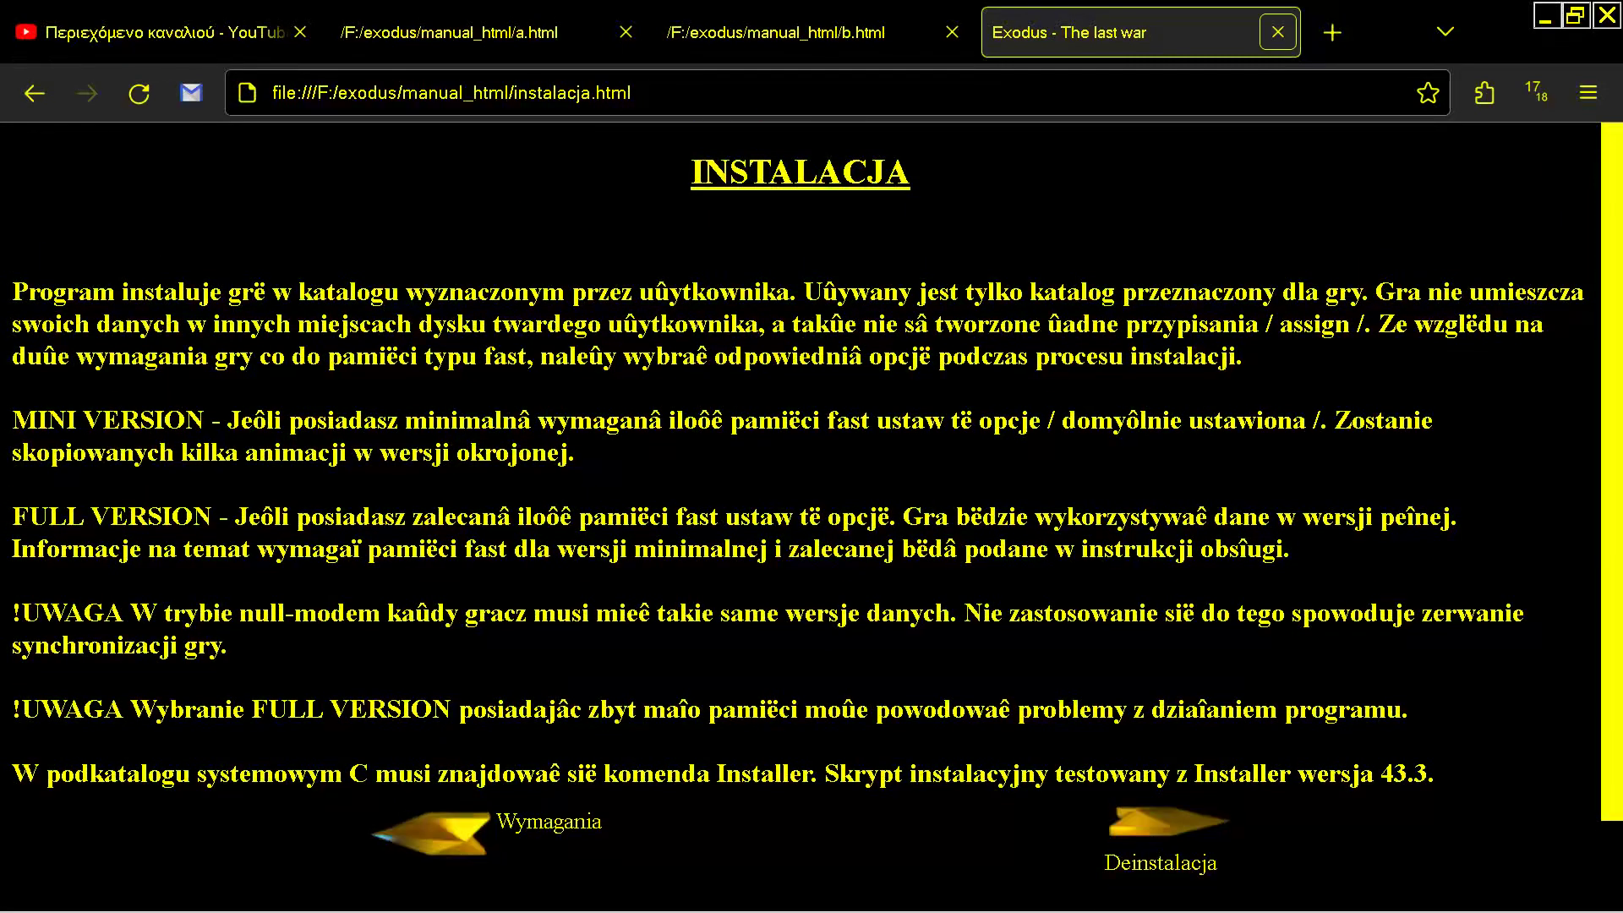
Open gra-glowna.html from the manual_html folder and look through the main game controls down to the page end
key("alt+Tab")
key("Down")
key("Return")
scroll(800, 517, "down", 5)
scroll(799, 516, "down", 6)
Open index.html from the manual_html folder and look over the manual's main page
key("alt+Tab")
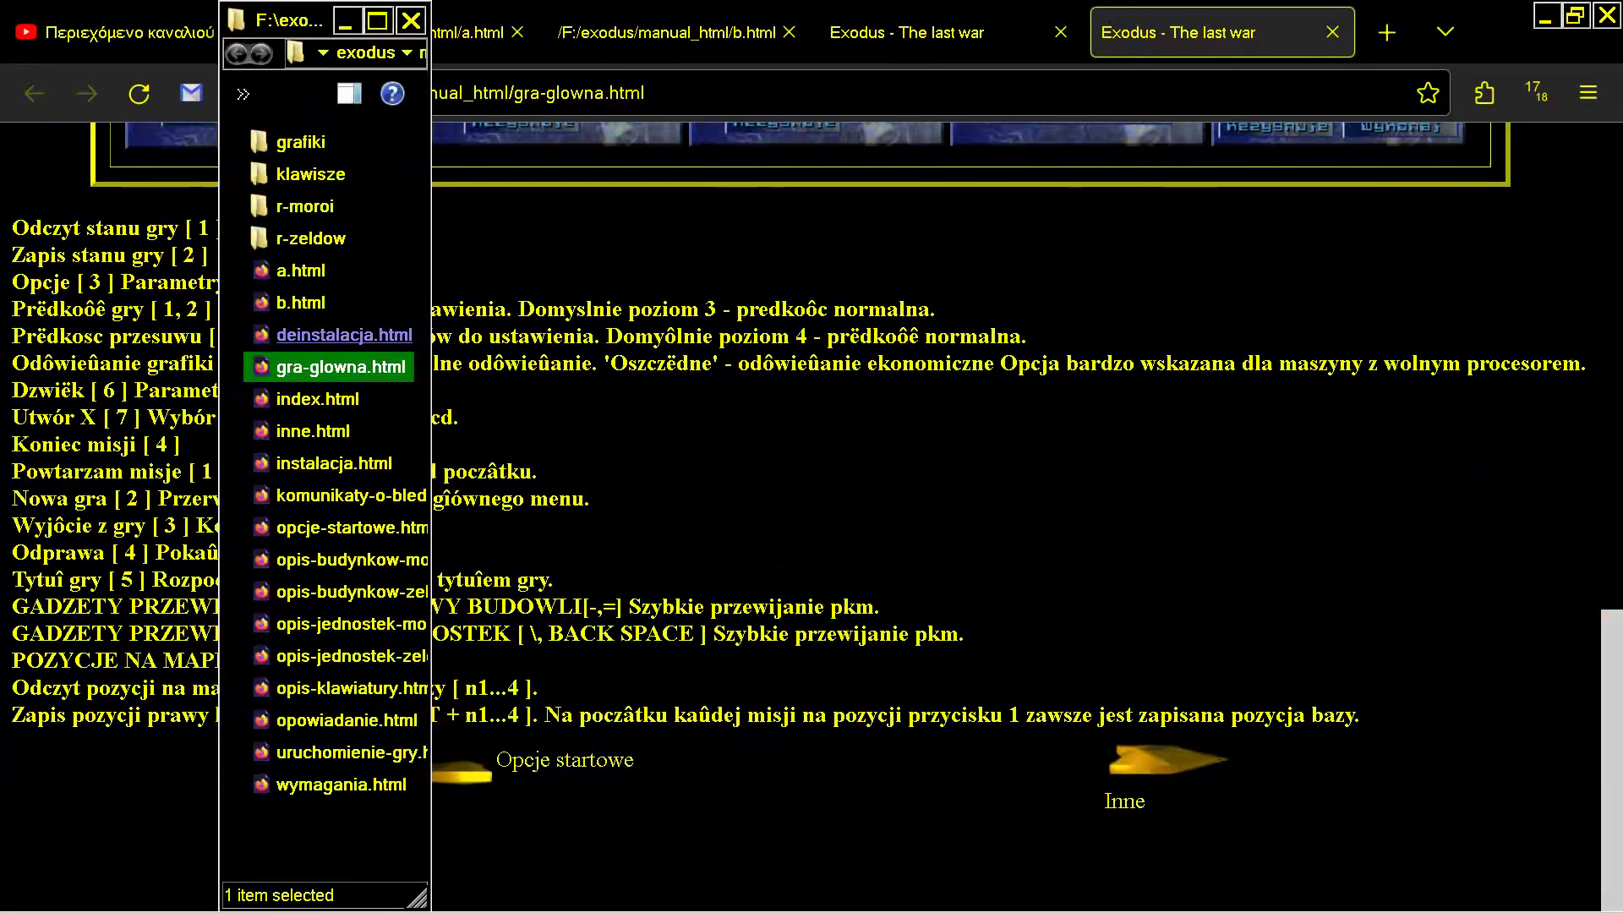
key("Down")
key("Return")
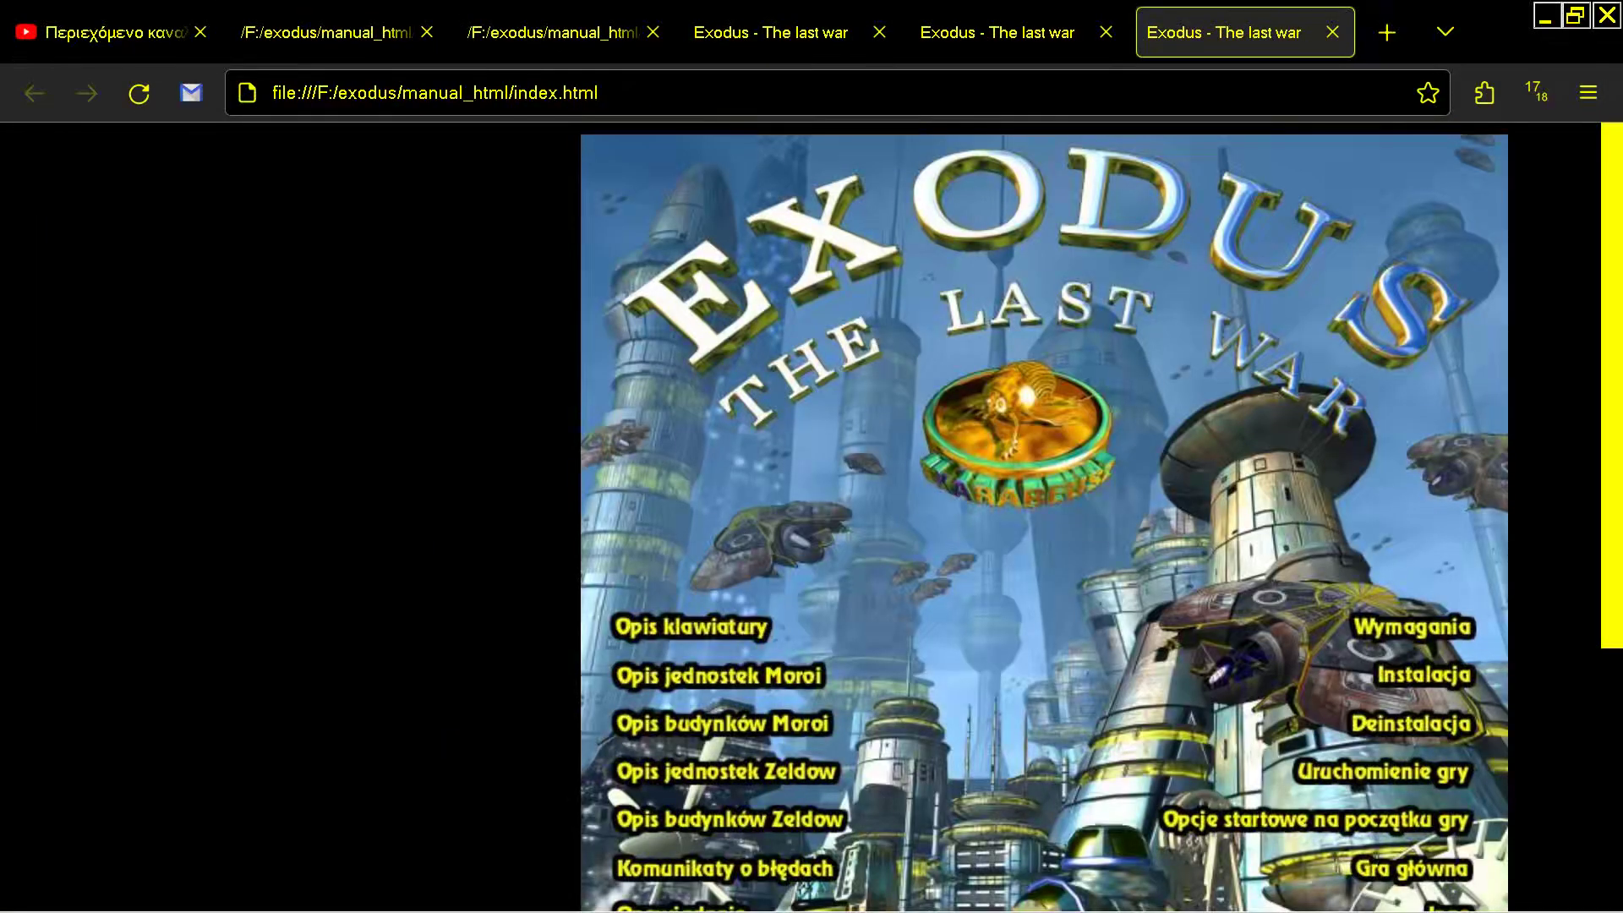
key("Page_Down")
key("Page_Up")
Open inne.html from the manual_html folder and look through its numbered game notes to the end
key("alt+Tab")
key("Down")
key("Return")
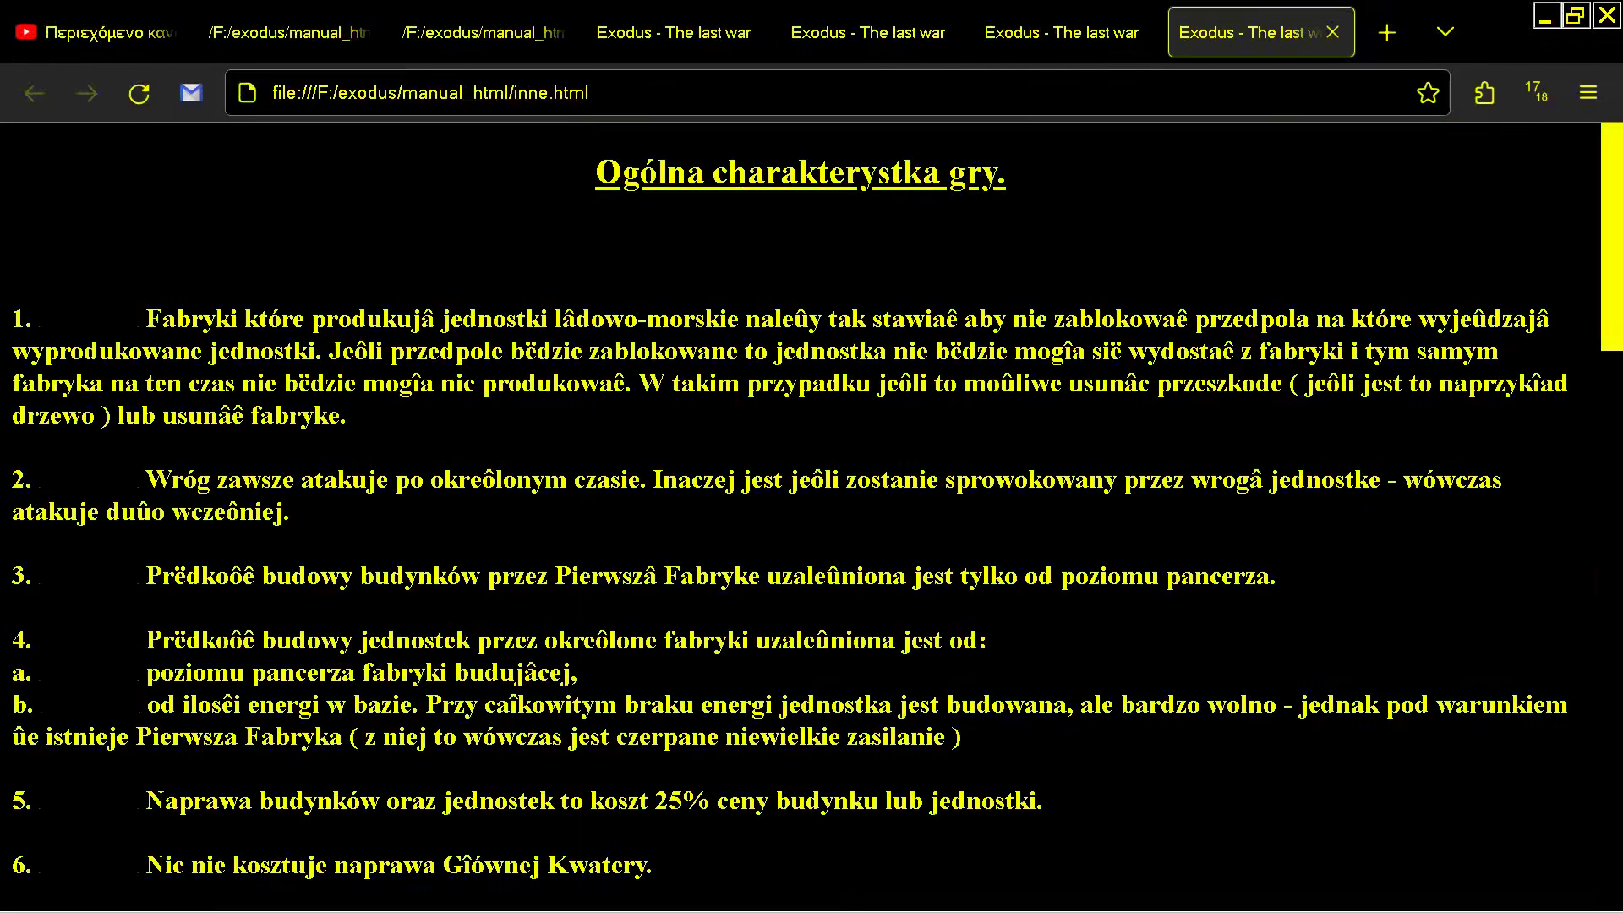
key("End")
Open instalacja.html from the manual_html folder, follow the links through Deinstalacja to Uruchomienie gry and look through that page
key("alt+Tab")
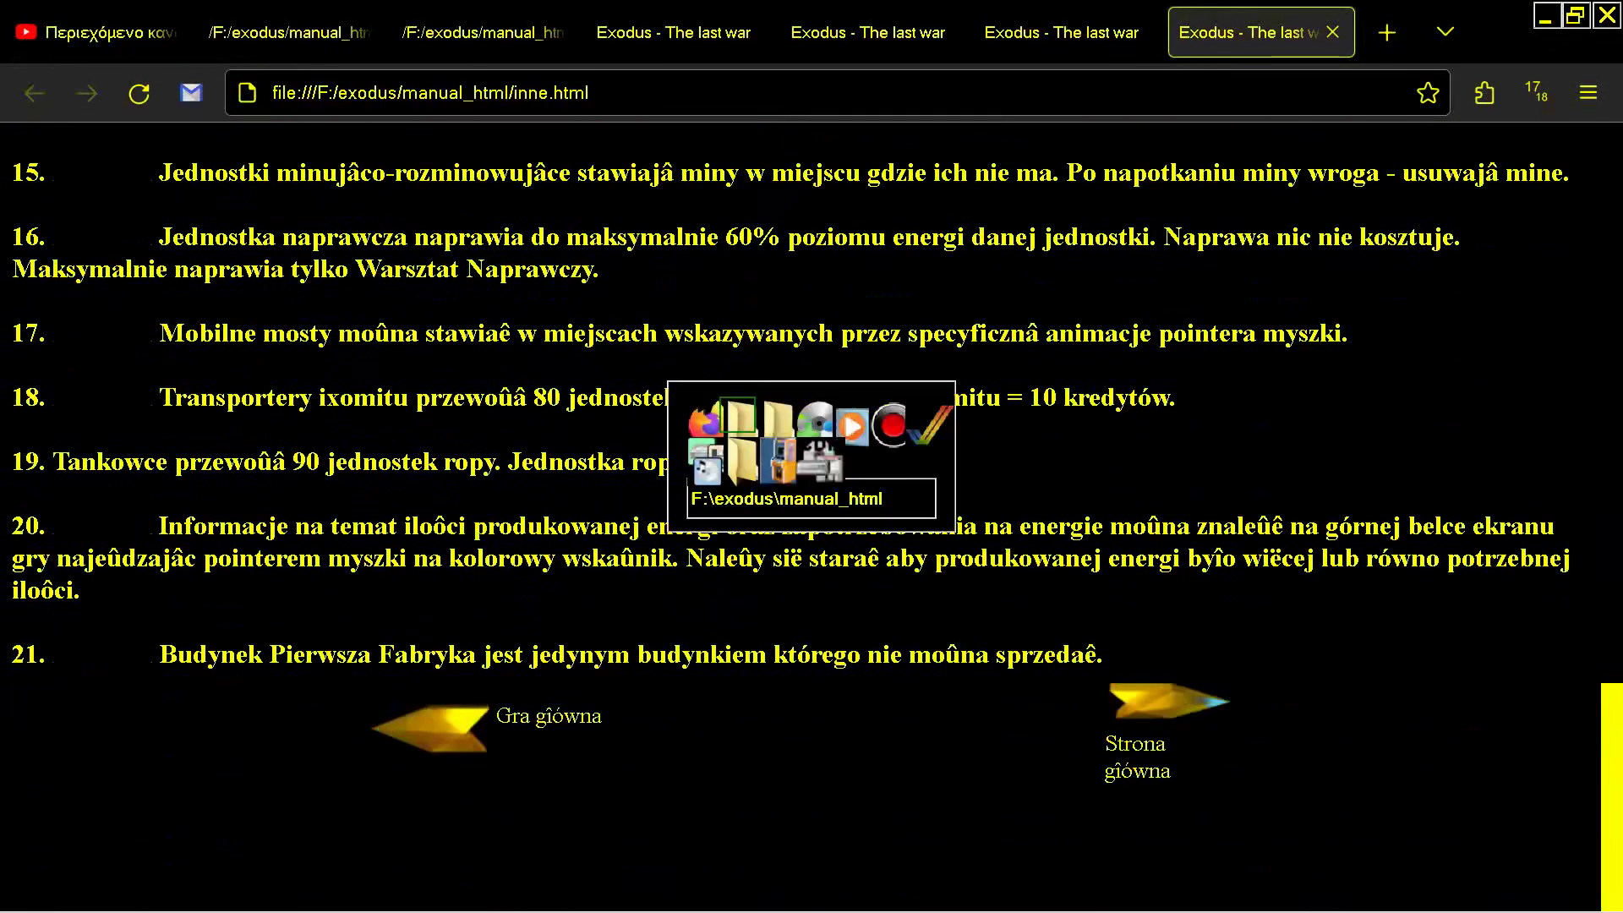
key("Down")
key("Return")
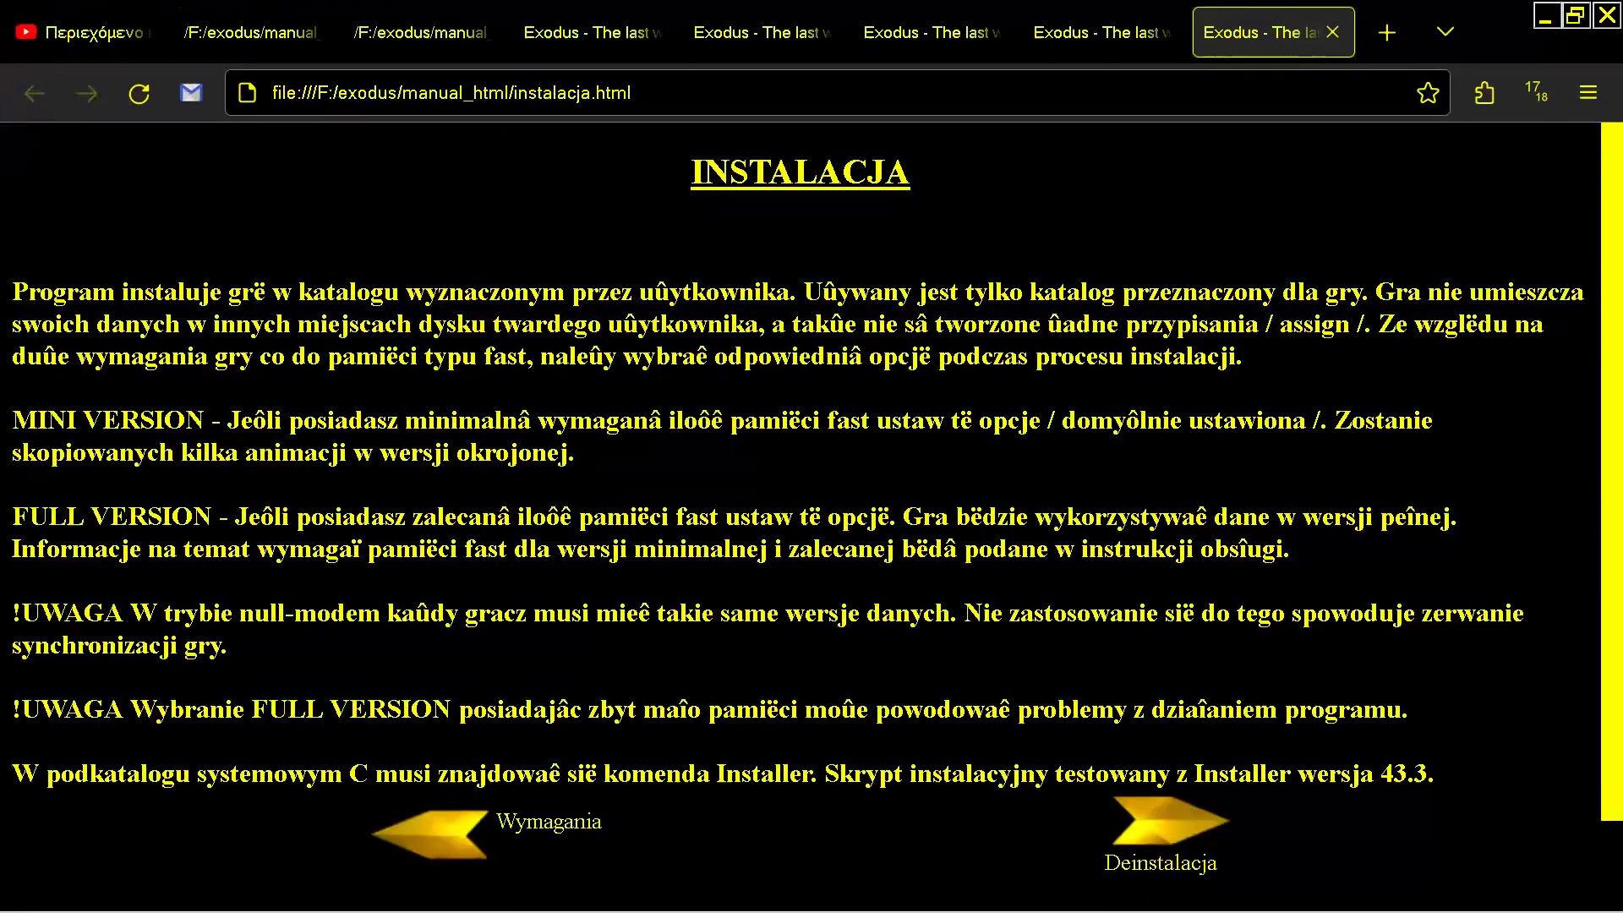
left_click(1167, 821)
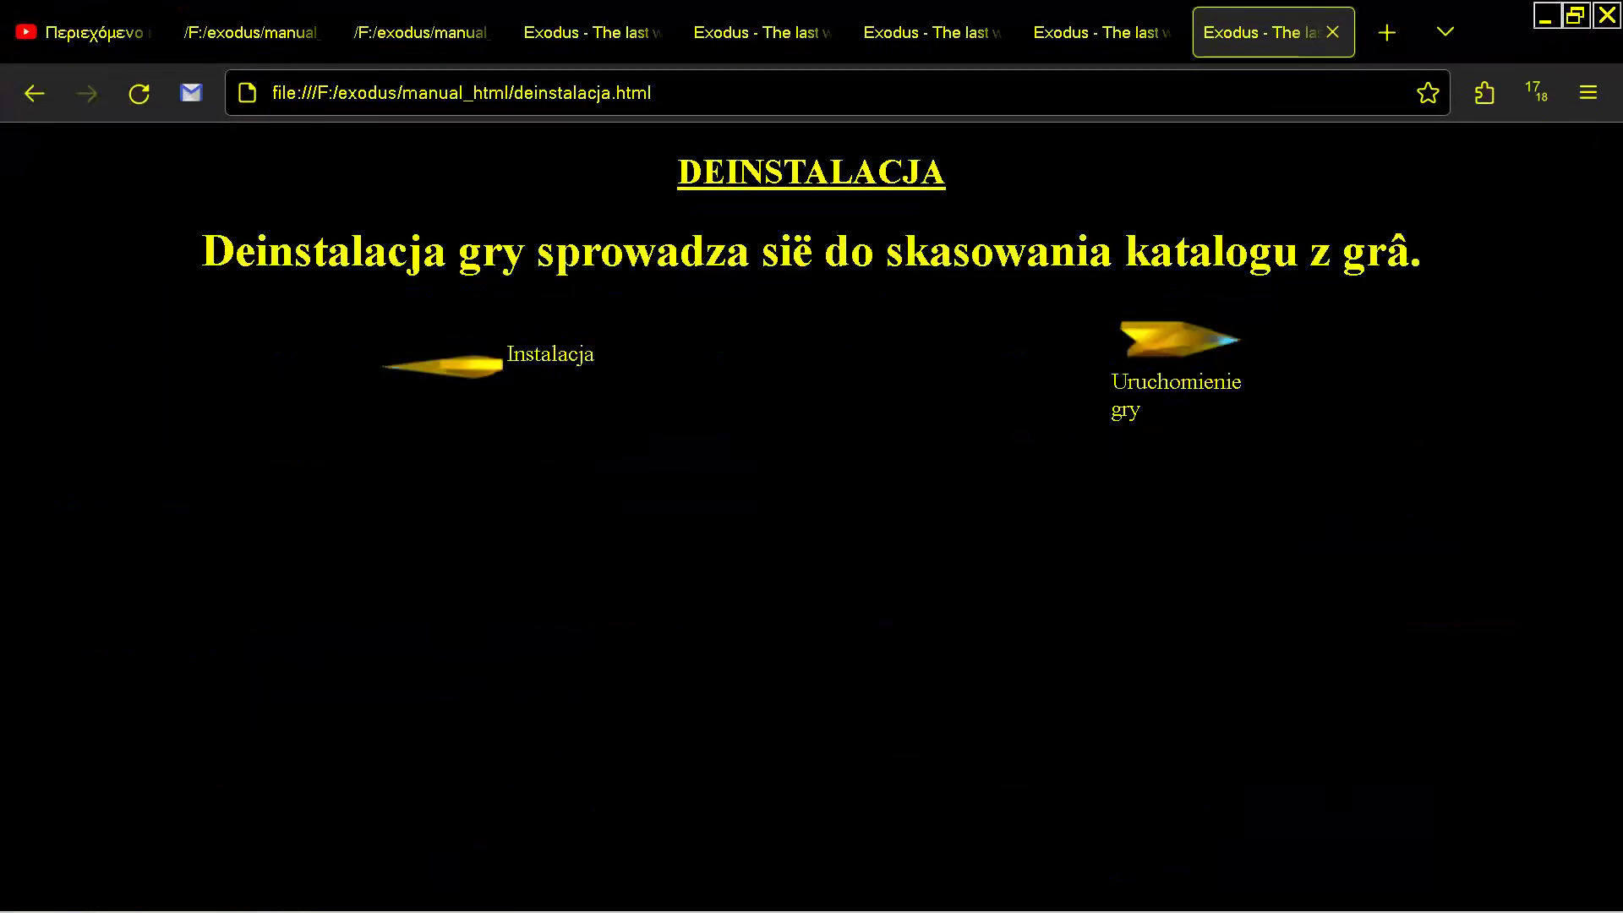
left_click(1181, 338)
scroll(800, 517, "down", 12)
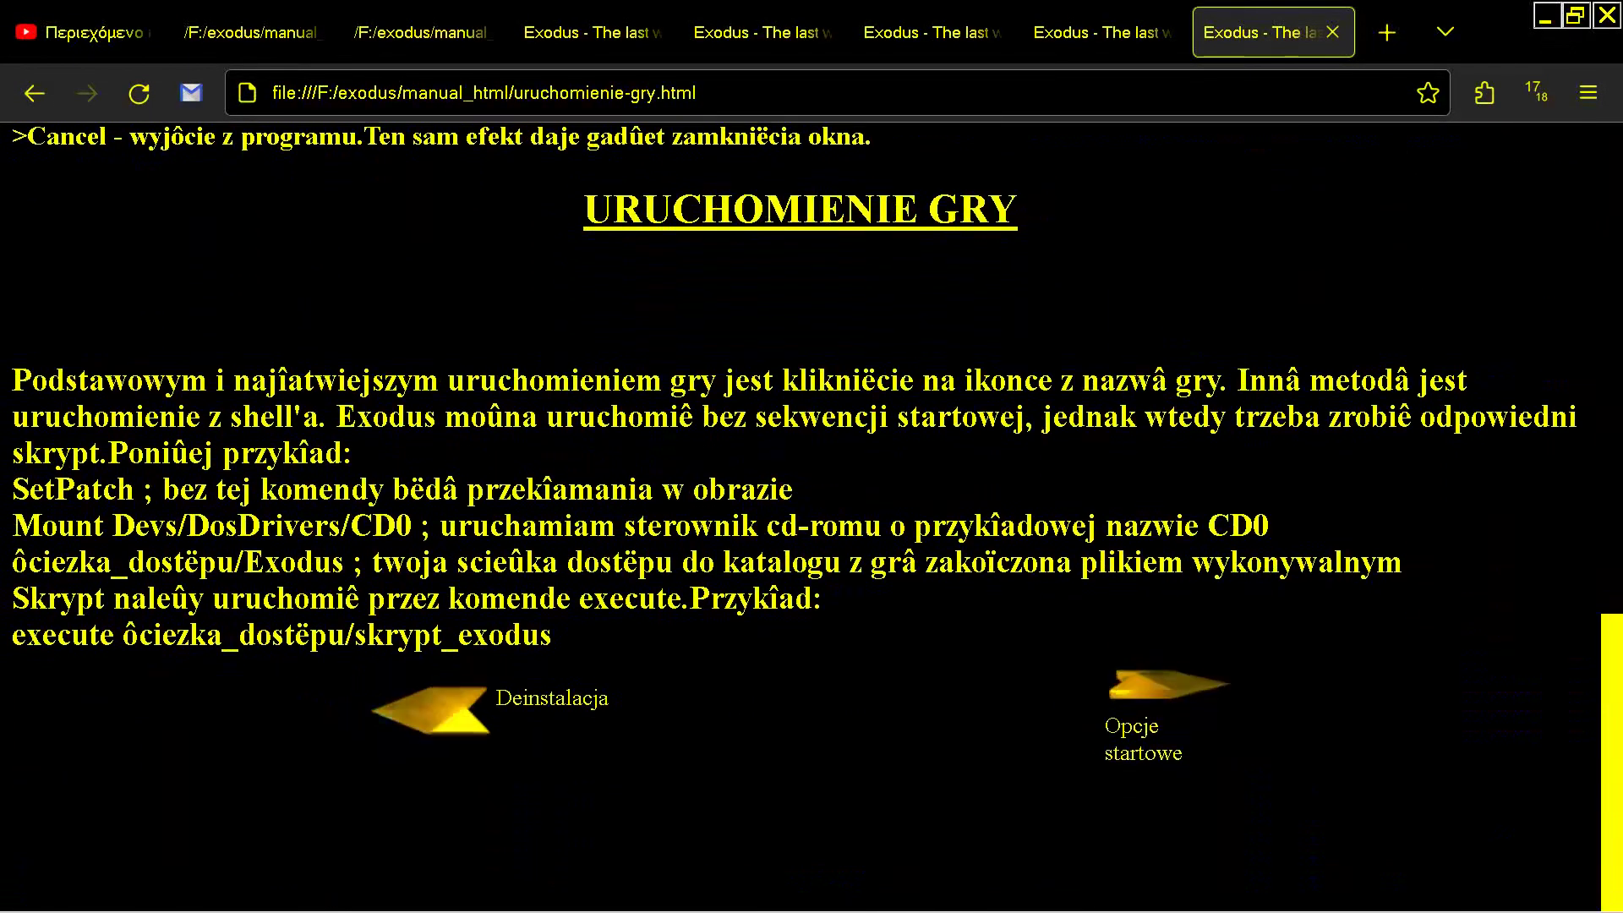
scroll(800, 518, "up", 10)
key("Page_Down")
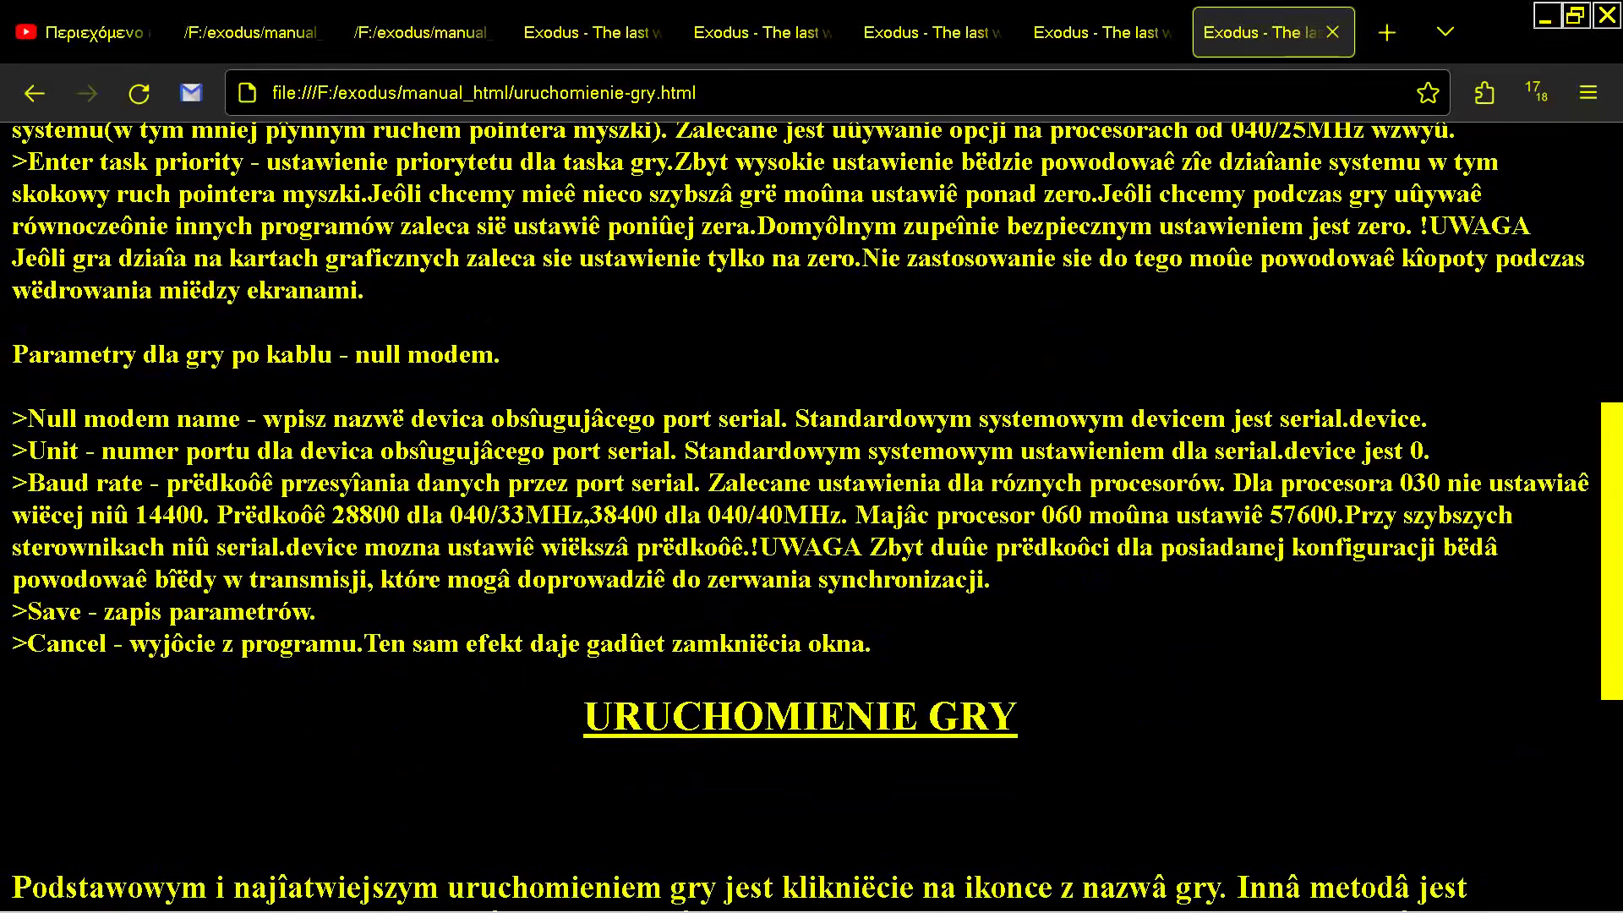
Open komunikaty-o-bledach.html from the manual_html folder and look through its error messages to the end
key("alt+Tab")
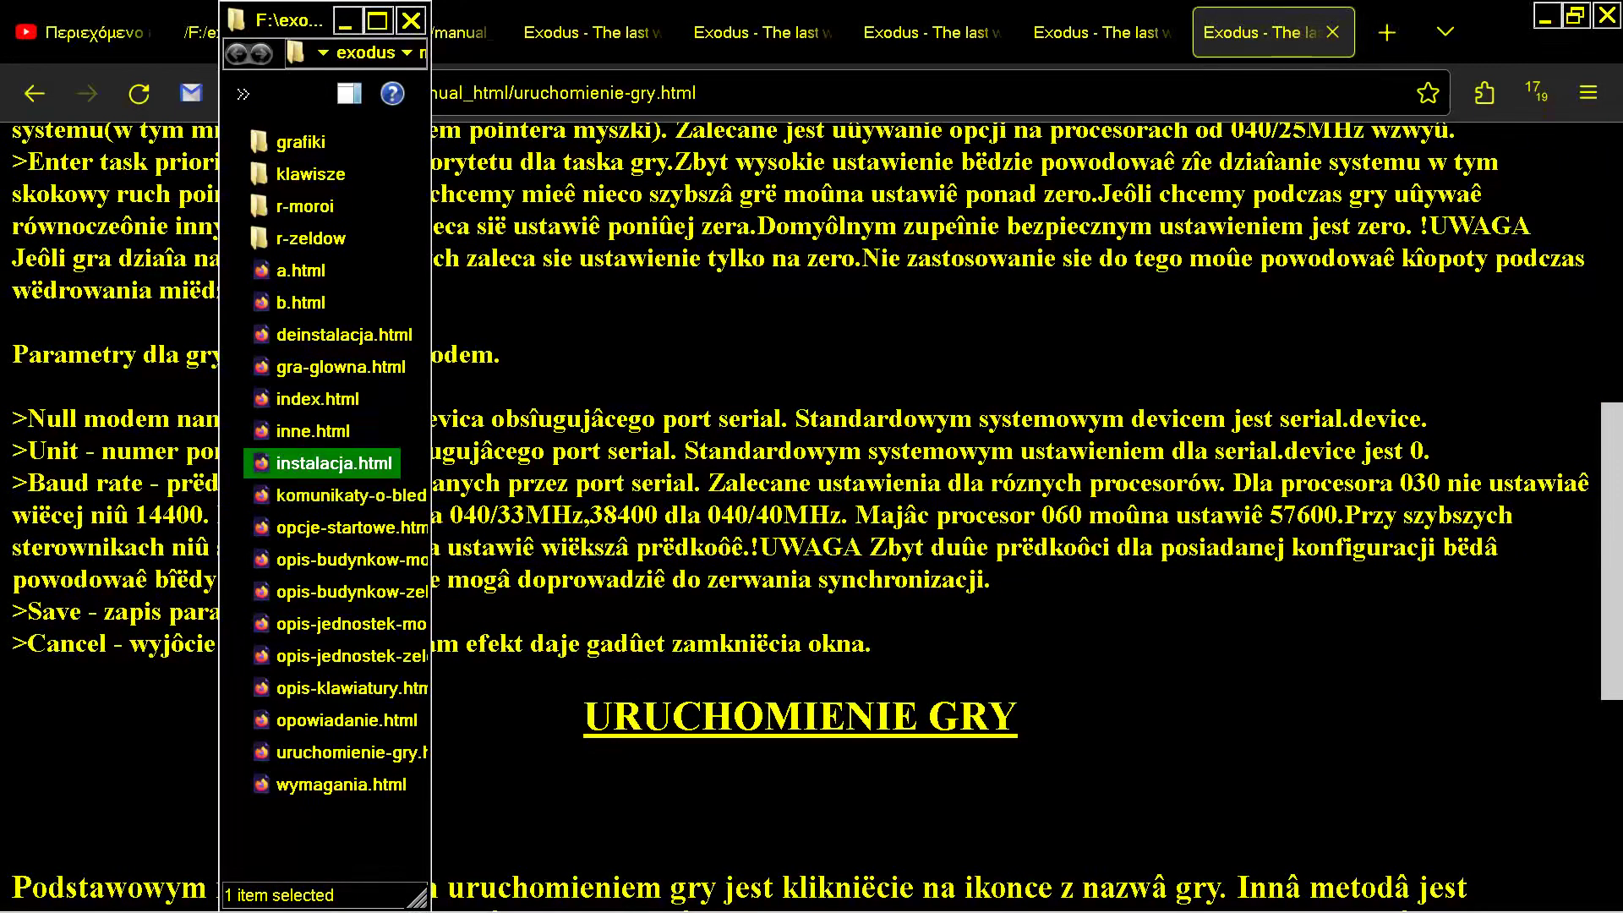
key("Down")
key("Return")
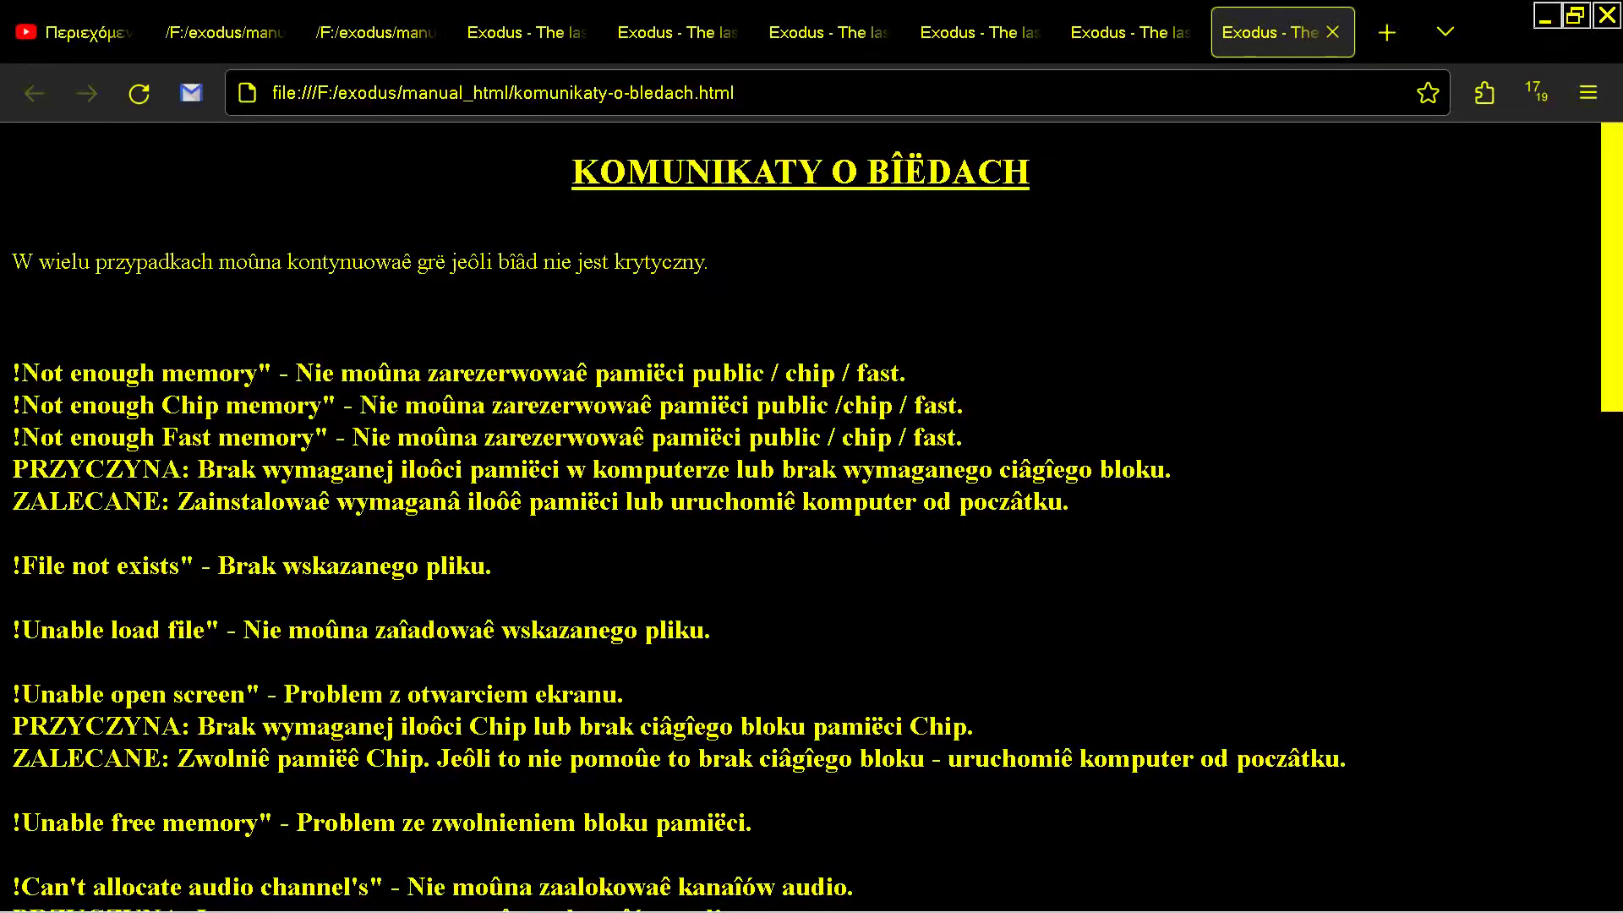
key("Page_Down")
key("Page_Down")
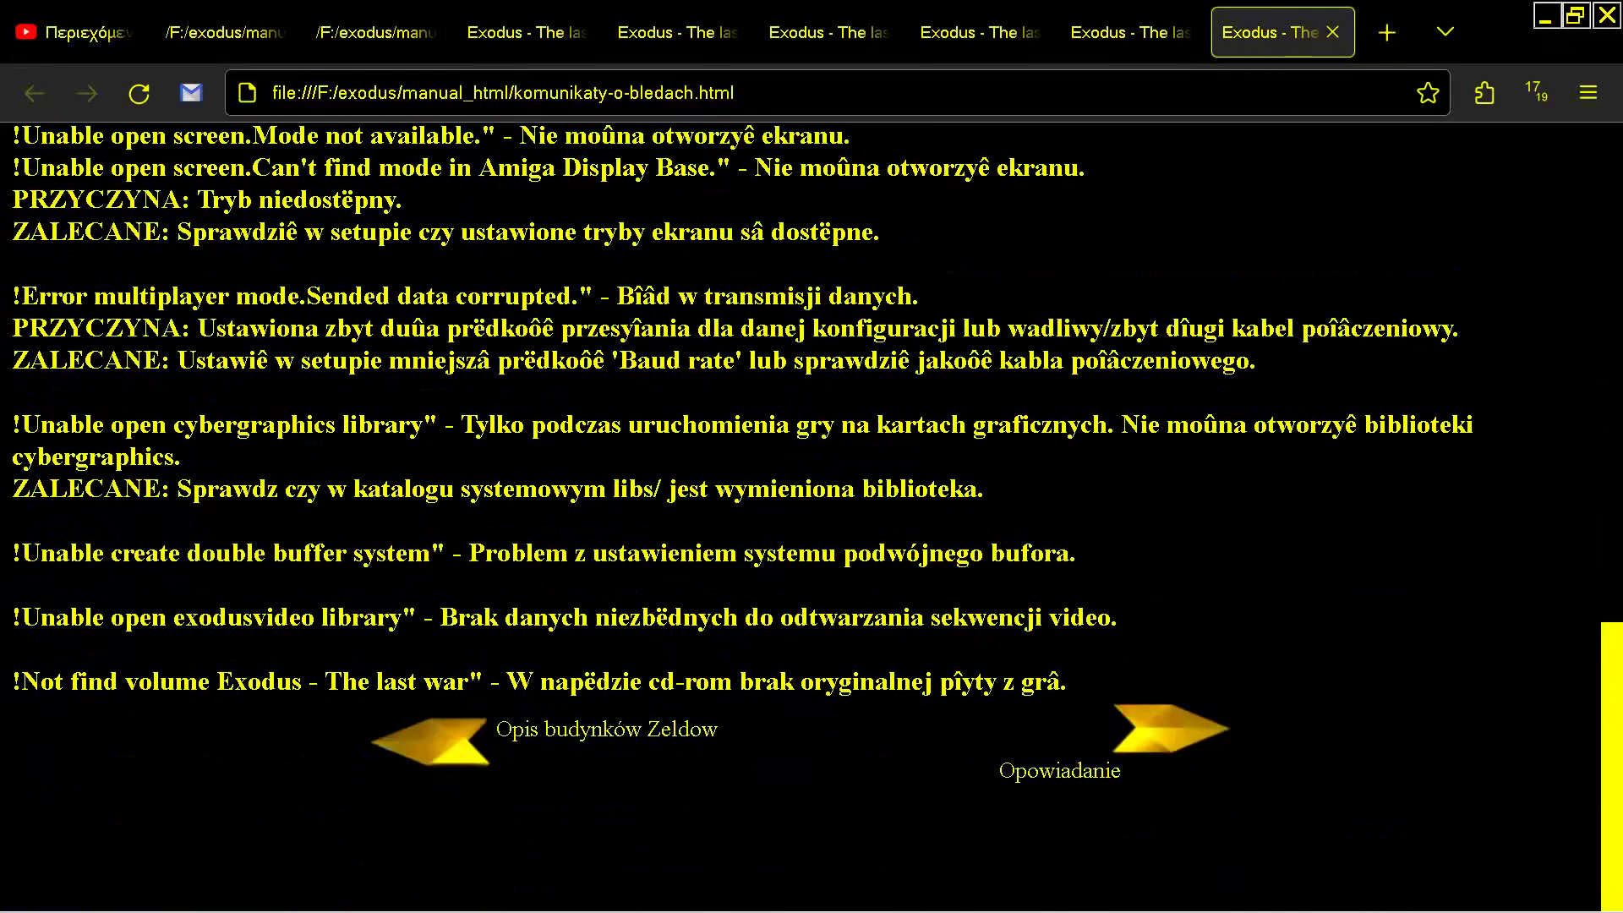
Follow the Opis budynków Zeldow link for a look at that page, and return to the error messages page
key("Tab")
key("Return")
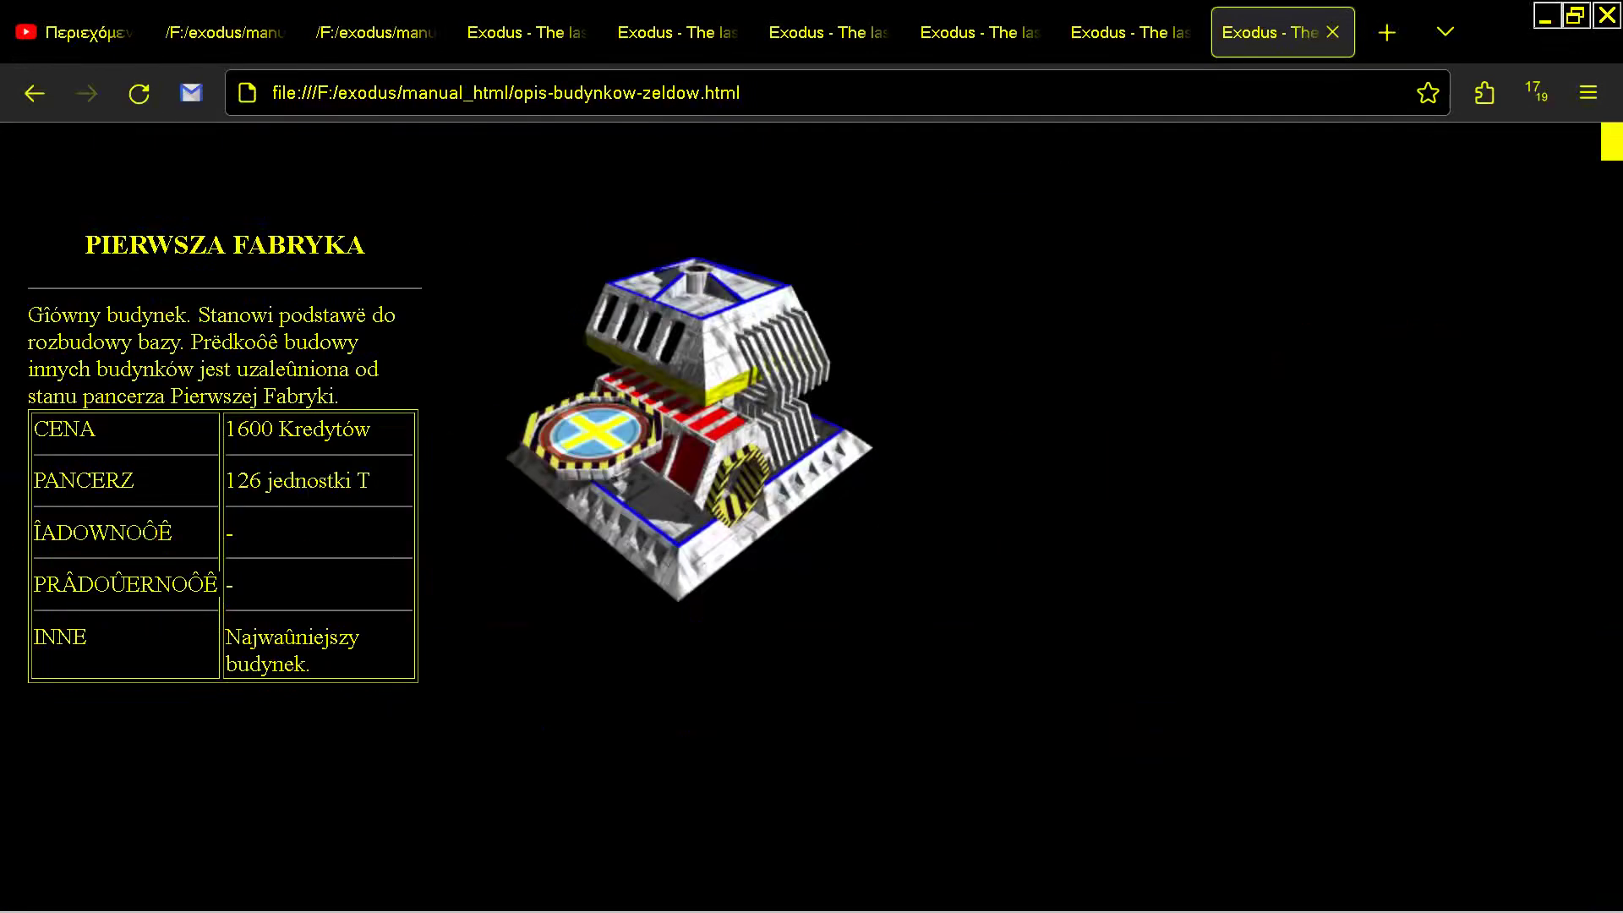
key("alt+Left")
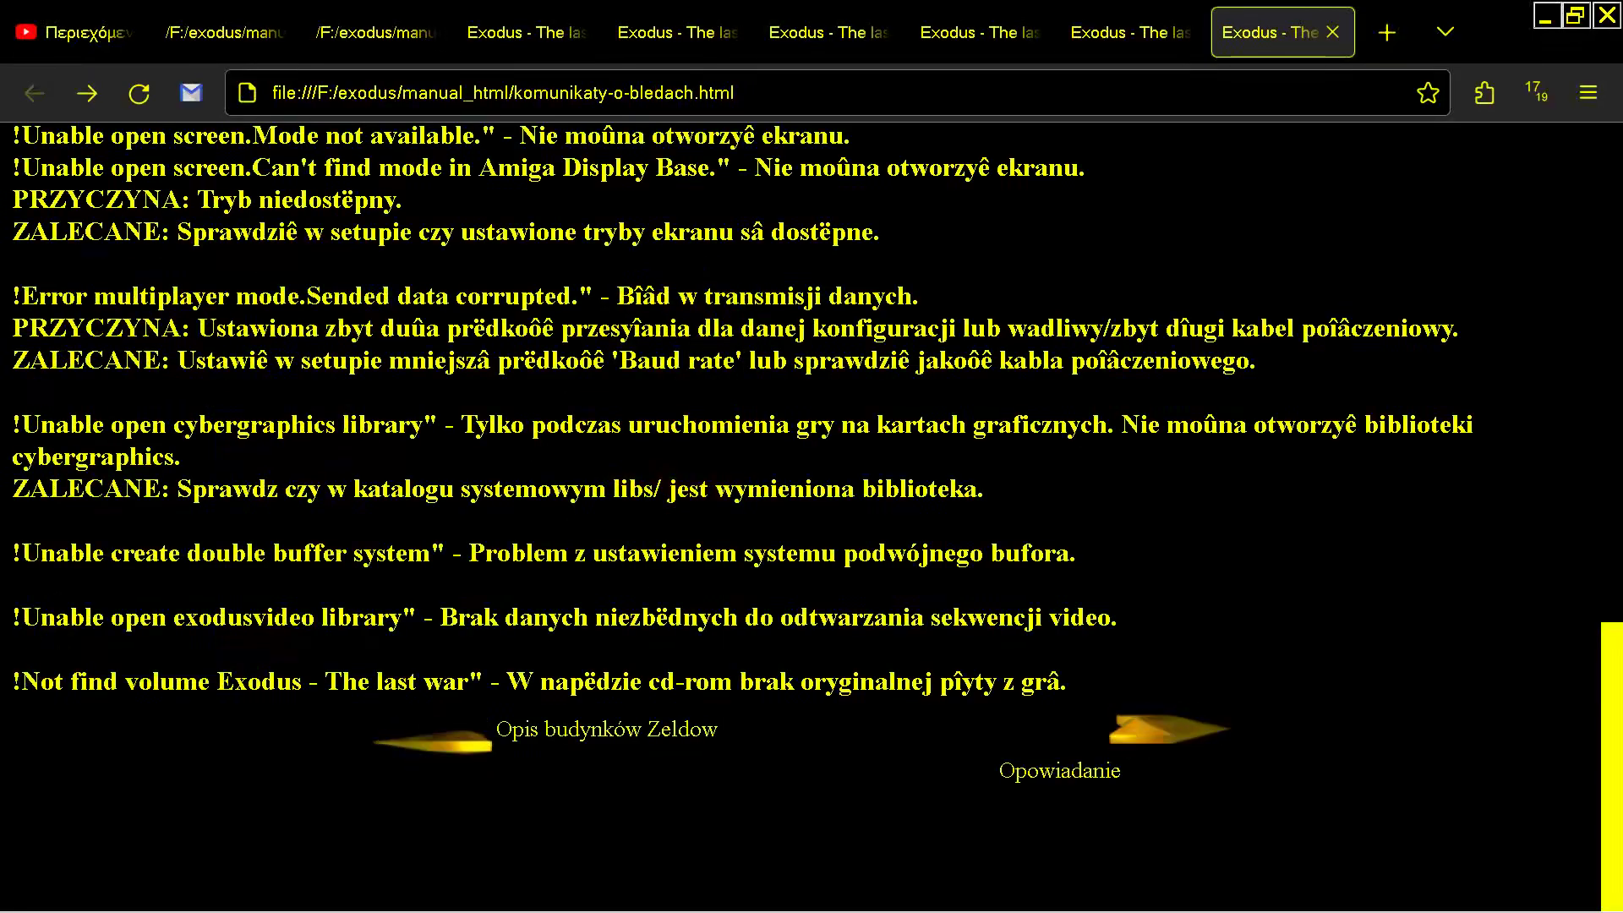
Follow the Opowiadanie link, look through the story from Rozdział I to the weapon descriptions, and return to the error messages page
key("Tab")
key("Return")
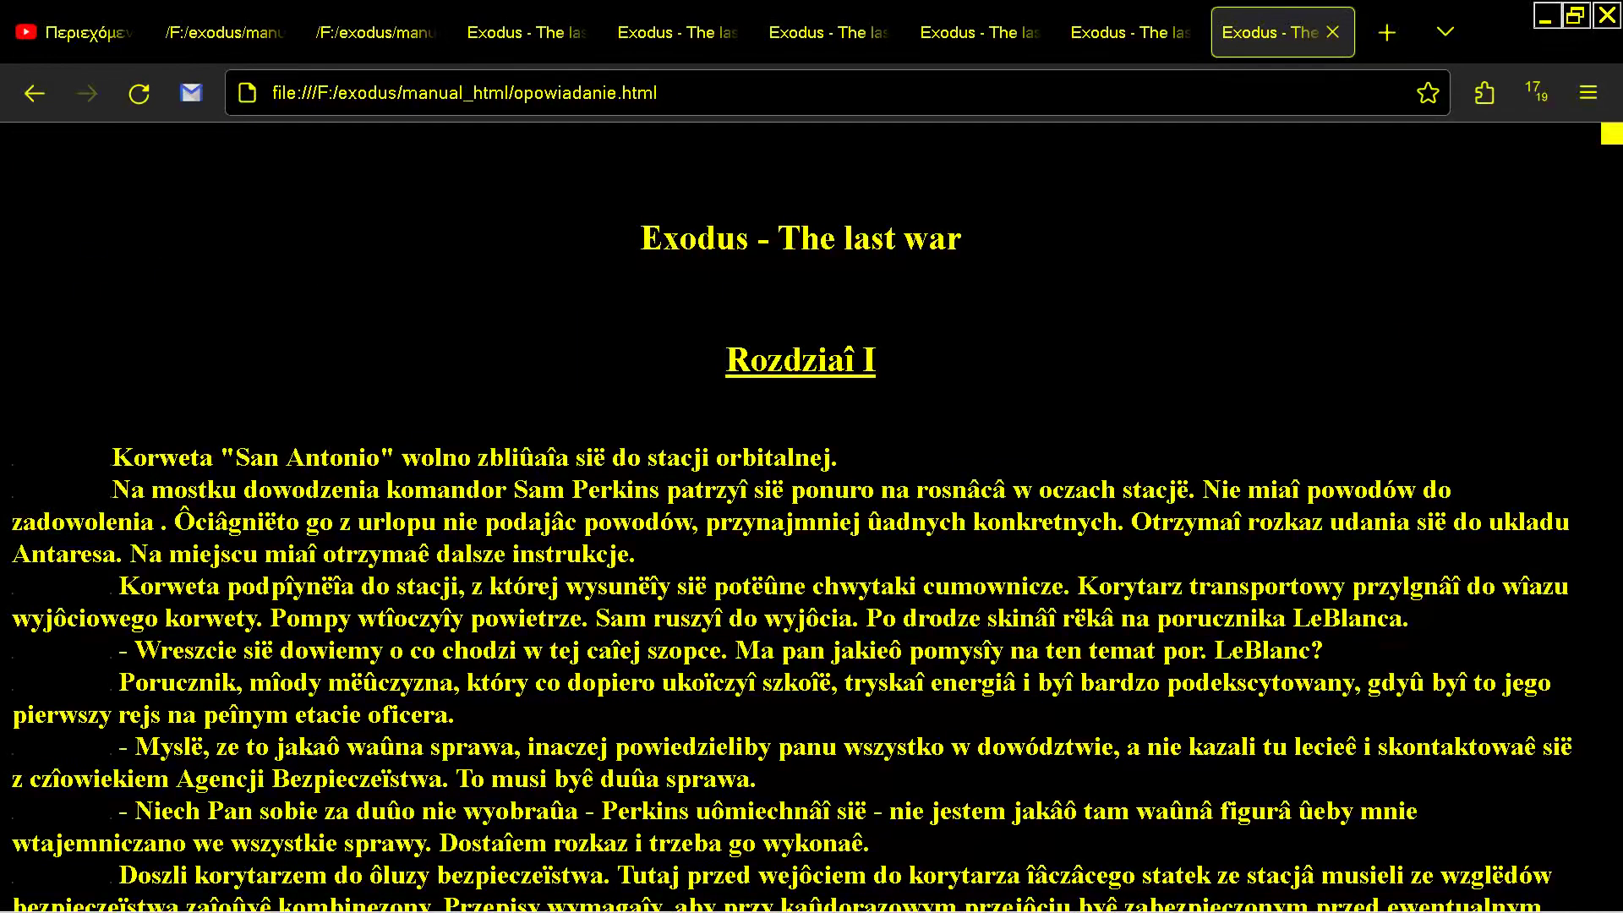
key("Page_Down")
key("Page_Down")
key("Page_Down")
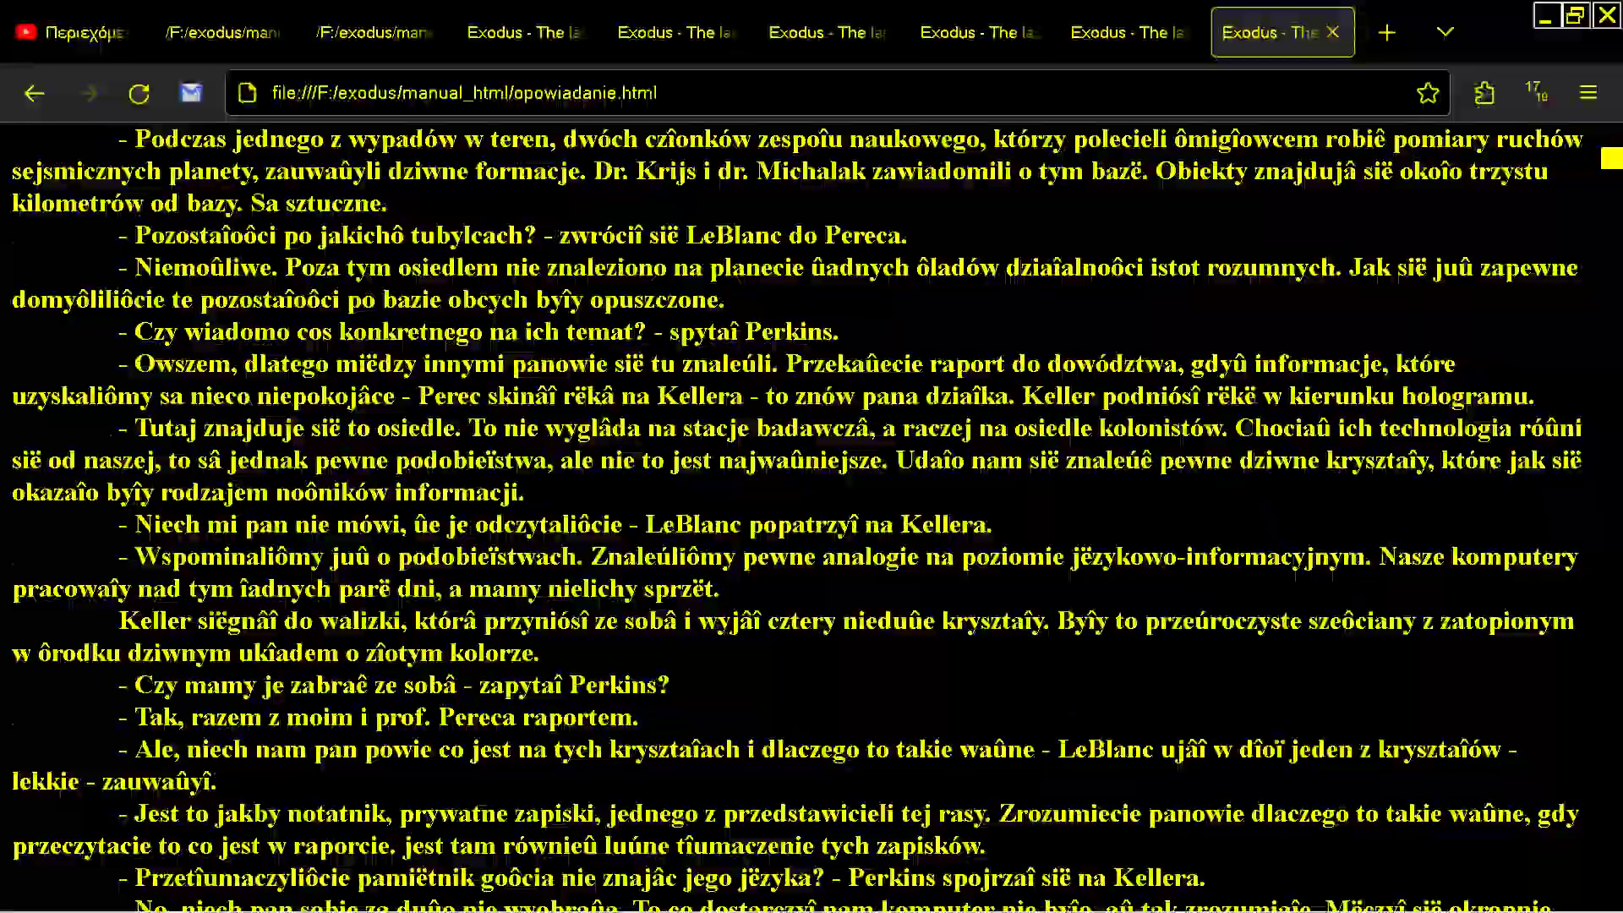
left_click_drag(1611, 158, 1611, 480)
key("Page_Down")
key("Page_Down")
key("Page_Down")
key("Page_Down")
key("Page_Down")
key("Page_Down")
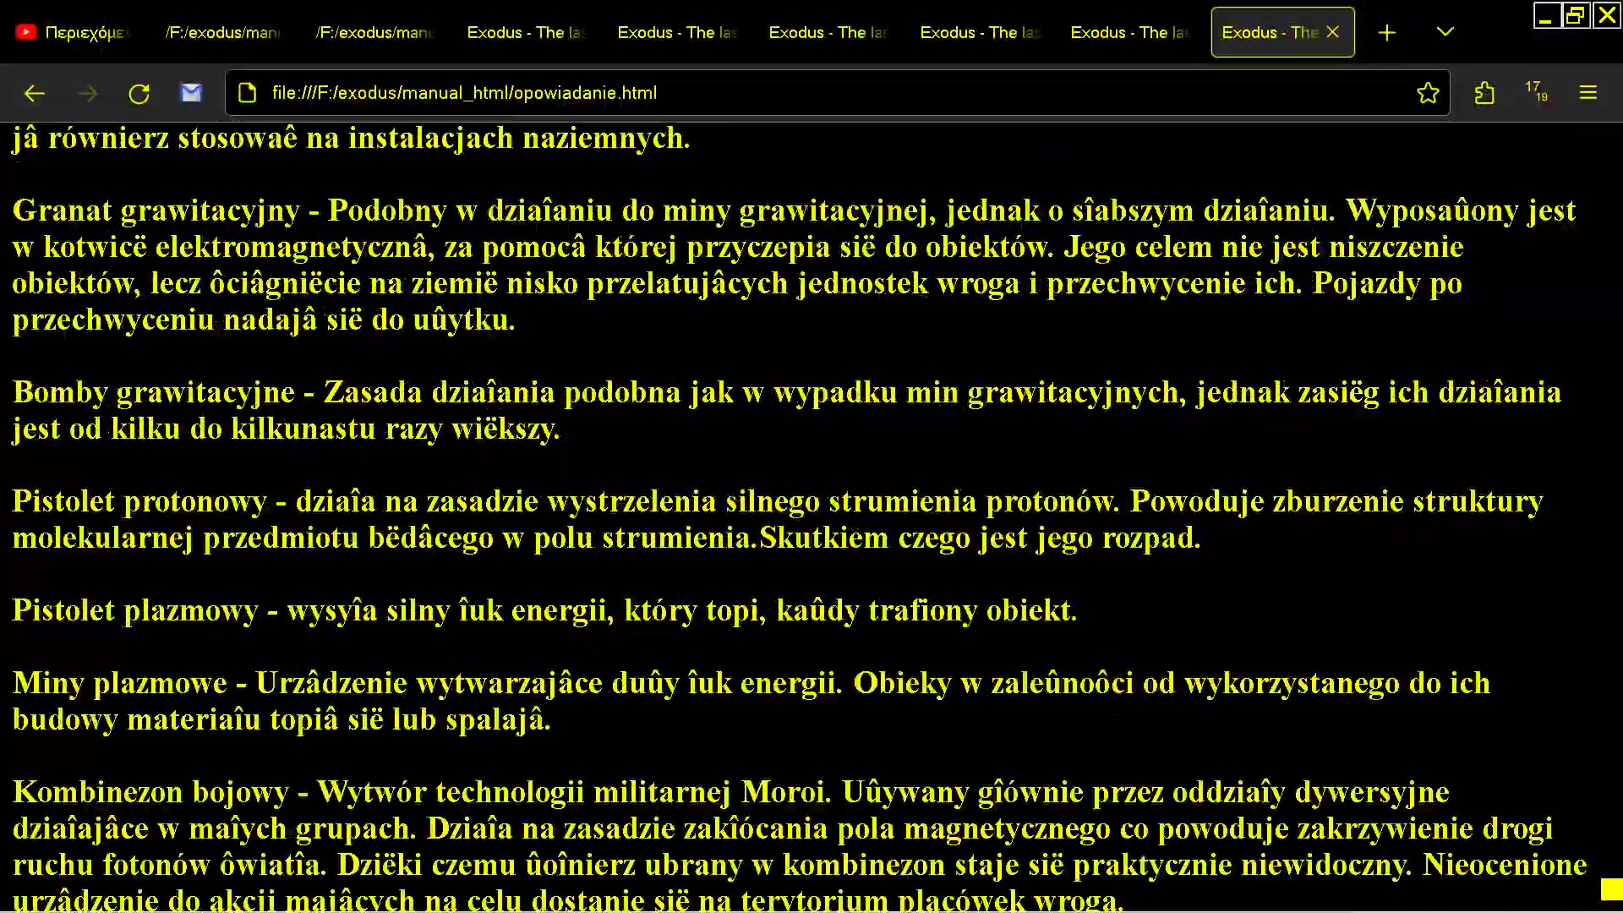
key("alt+Left")
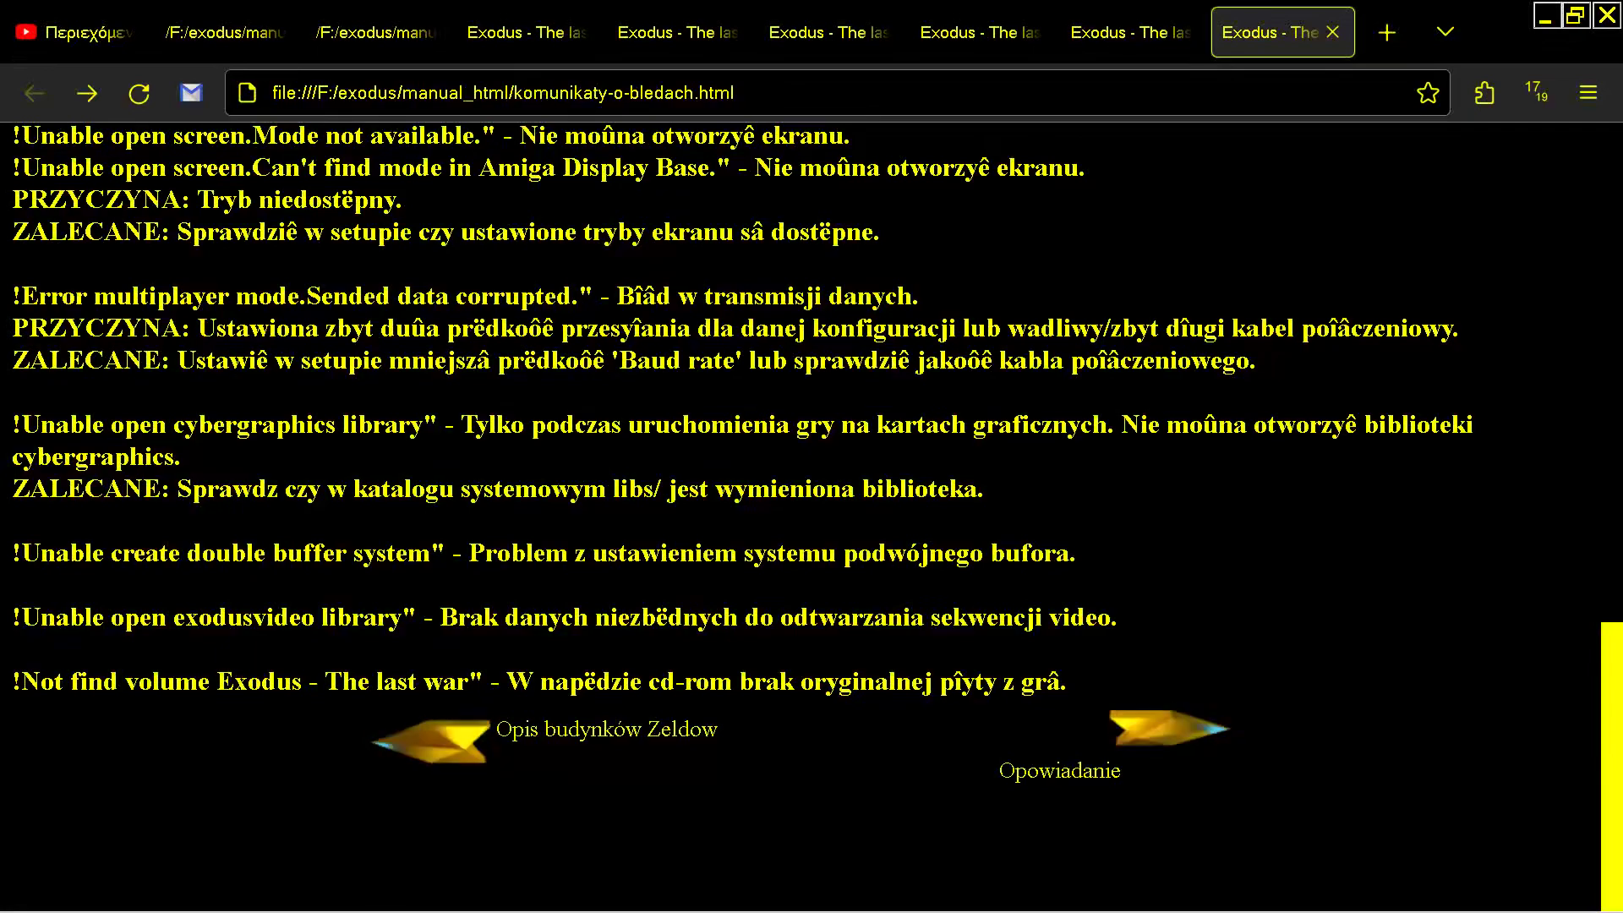
Open opcje-startowe.html from the manual_html folder and look through the start options down to the page end
key("alt+Tab")
key("Down")
key("Return")
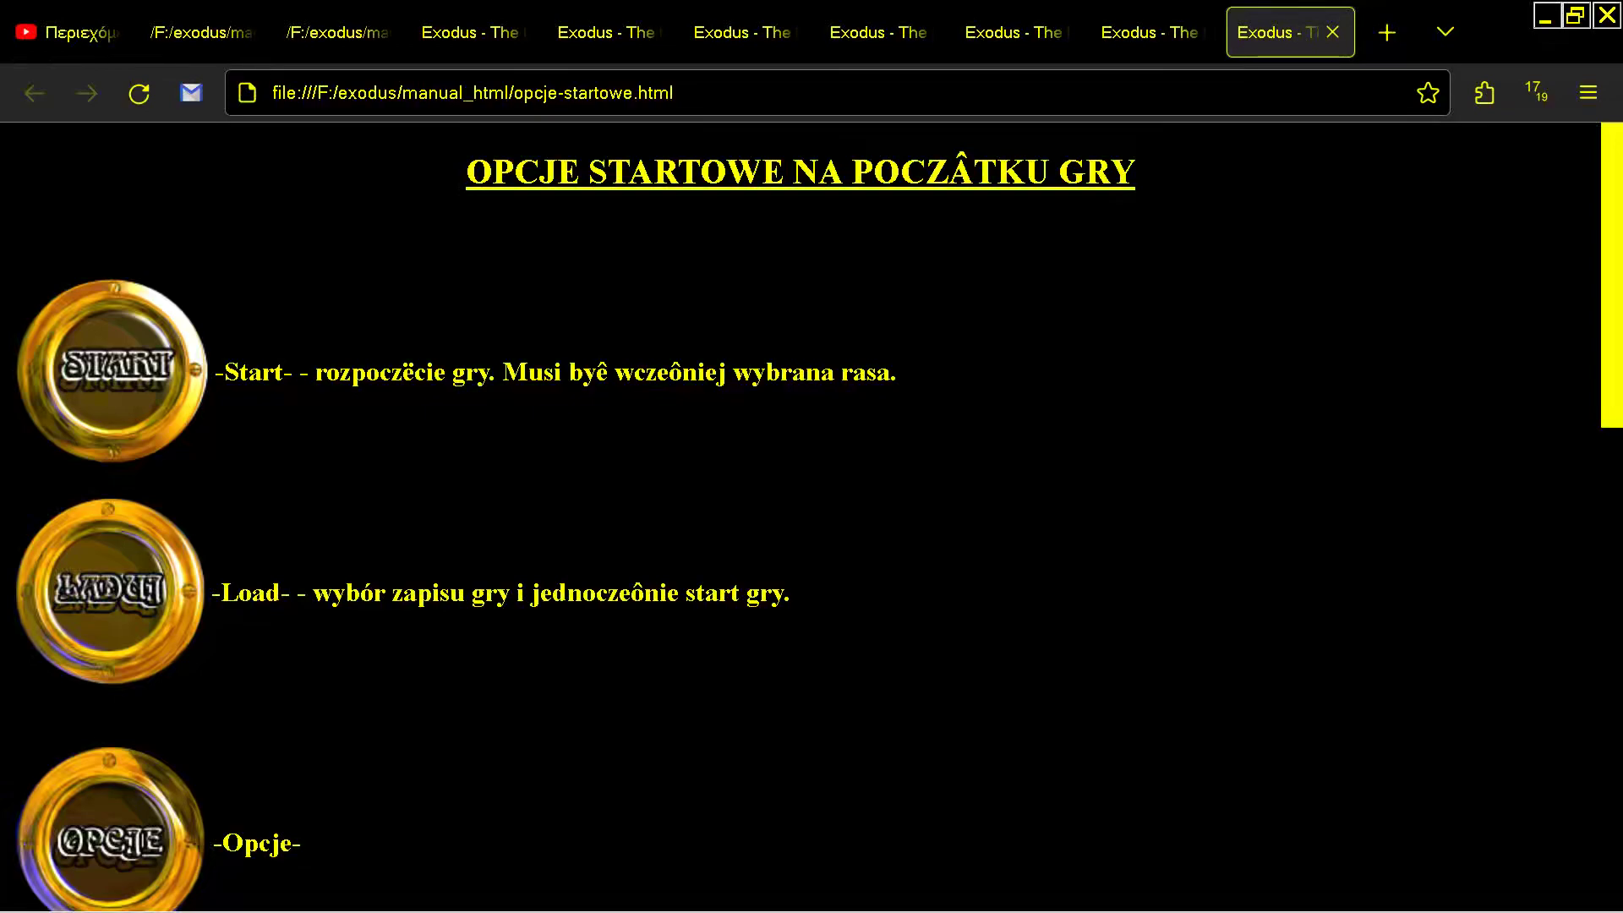
scroll(812, 517, "down", 12)
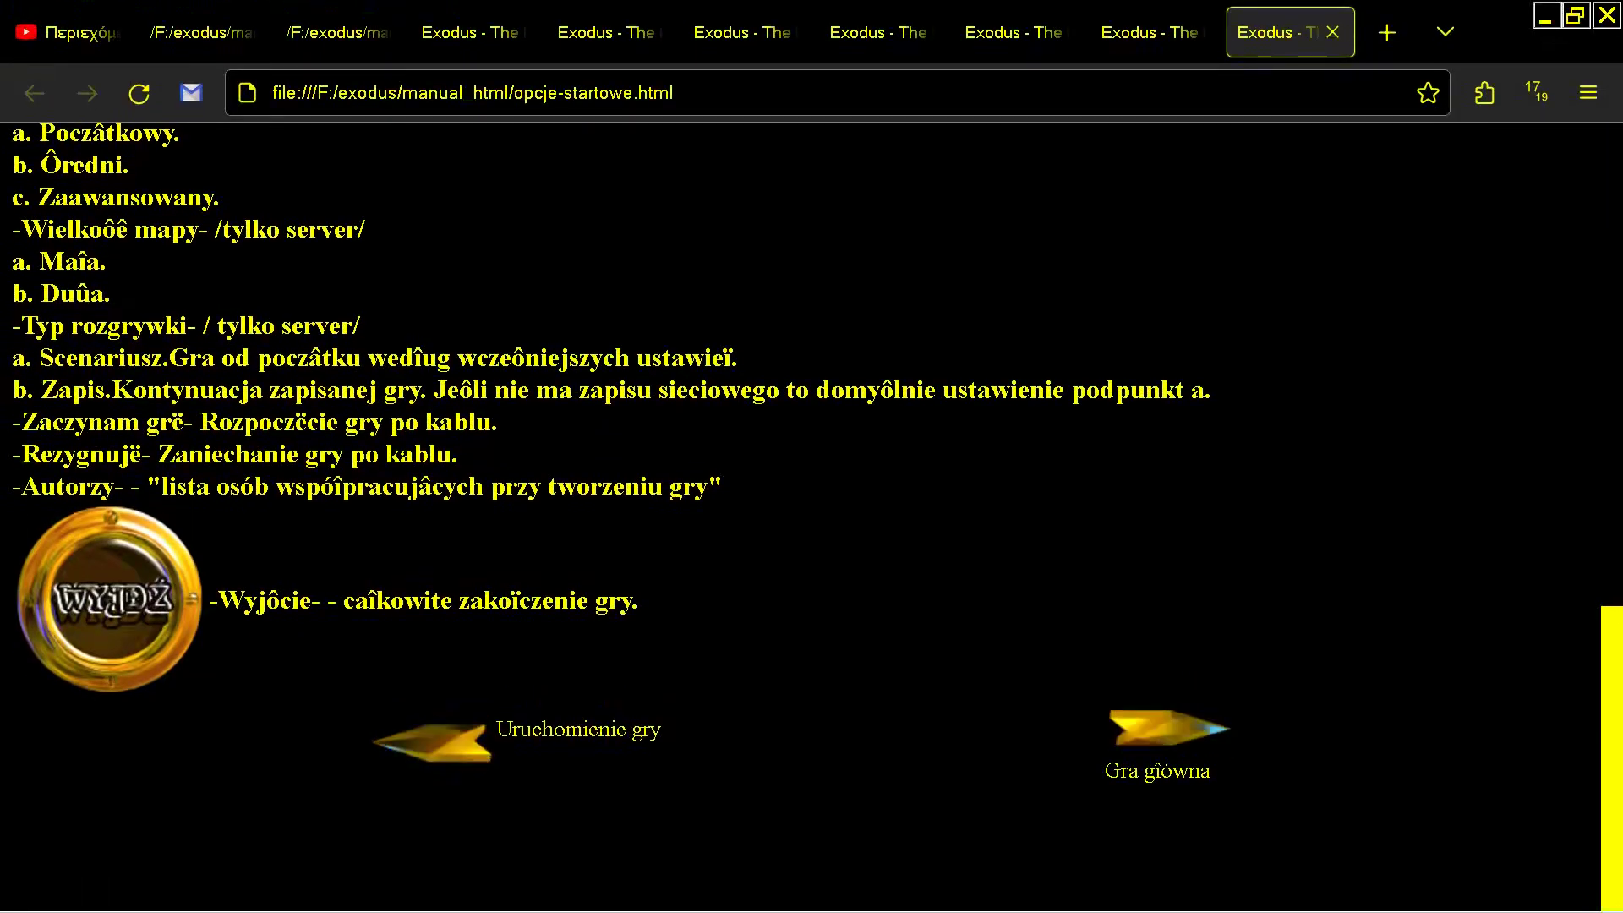
Follow the page links through Gra główna and Inne to the manual's main page, looking through each page
left_click(1169, 729)
scroll(811, 515, "down", 15)
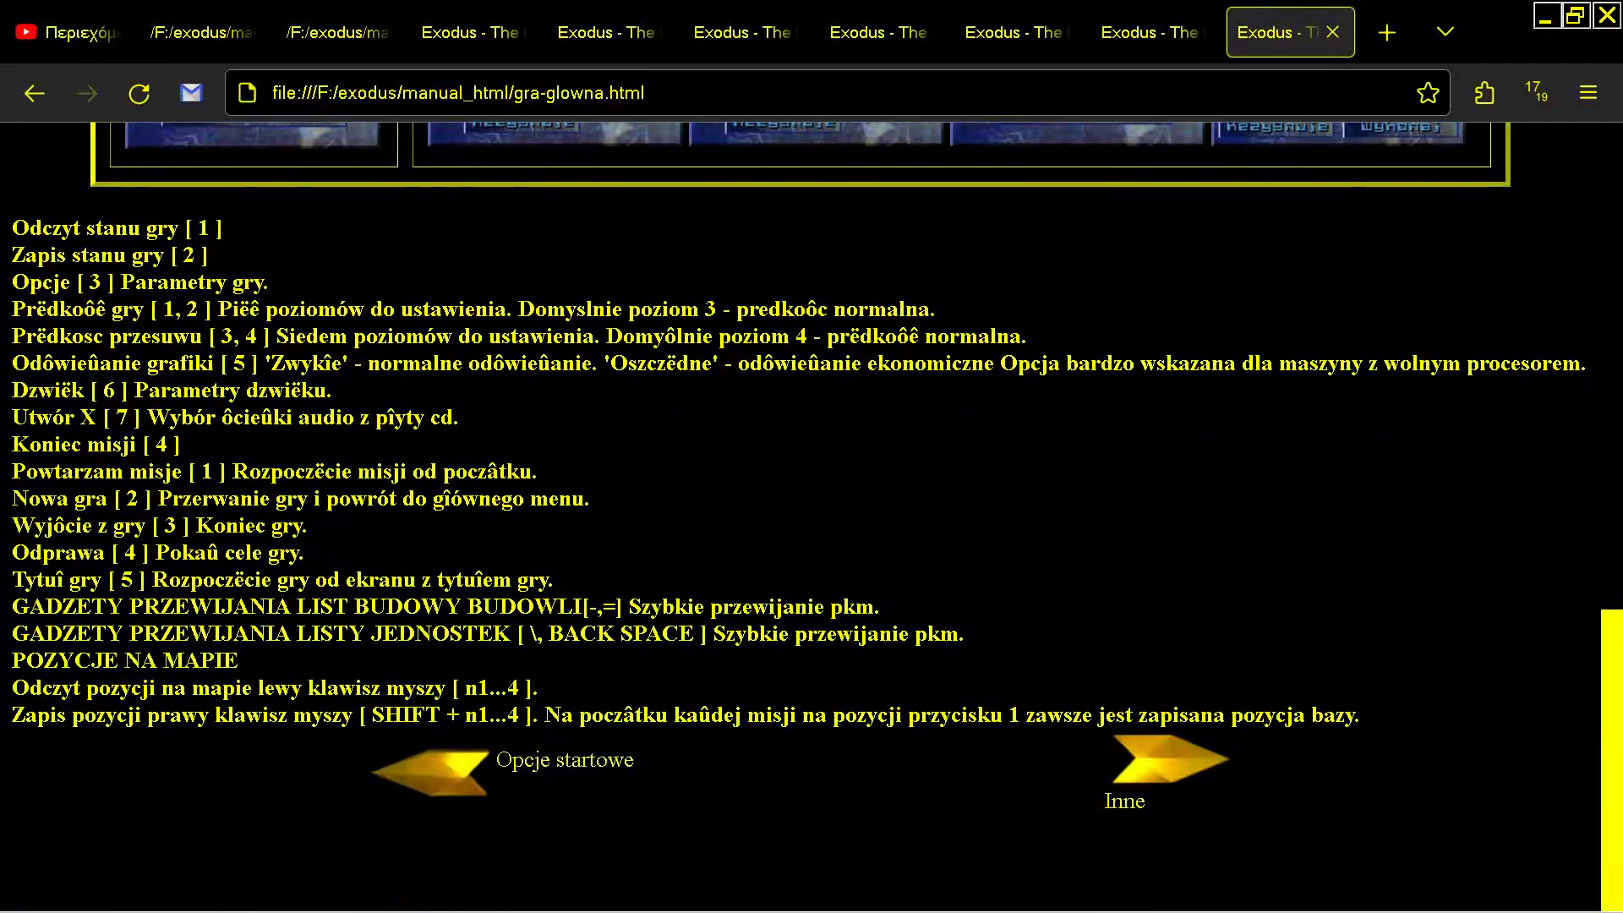
left_click(1167, 761)
scroll(1167, 744, "down", 15)
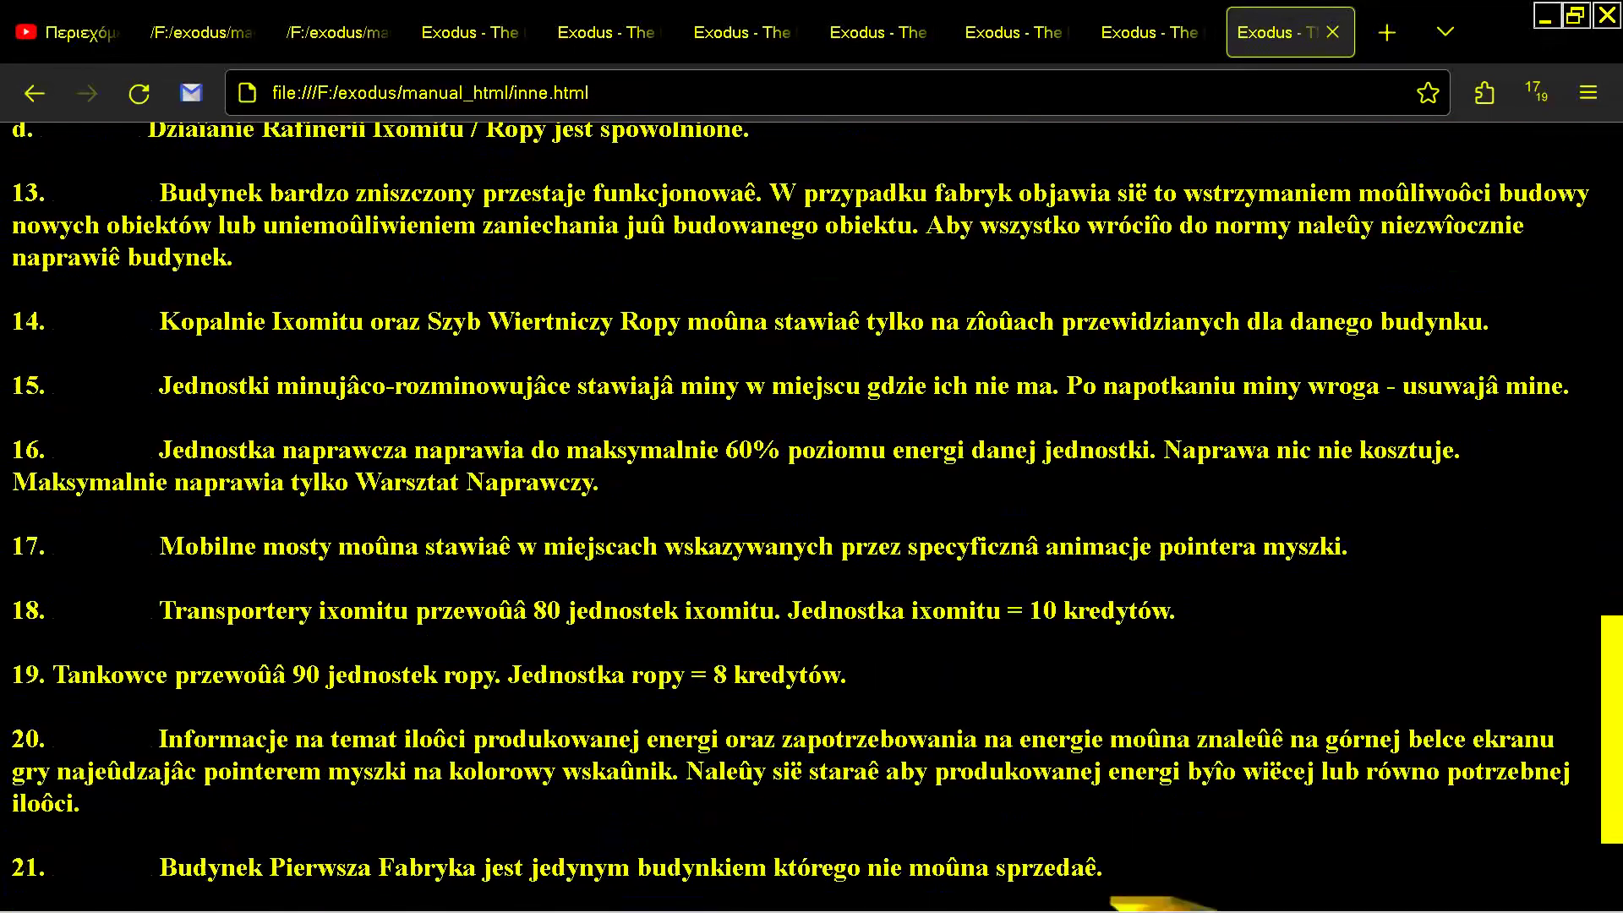
left_click(1137, 743)
Open opis-budynkow-moroi.html from the manual_html folder and look through the Moroi building descriptions to the end
key("alt+Tab")
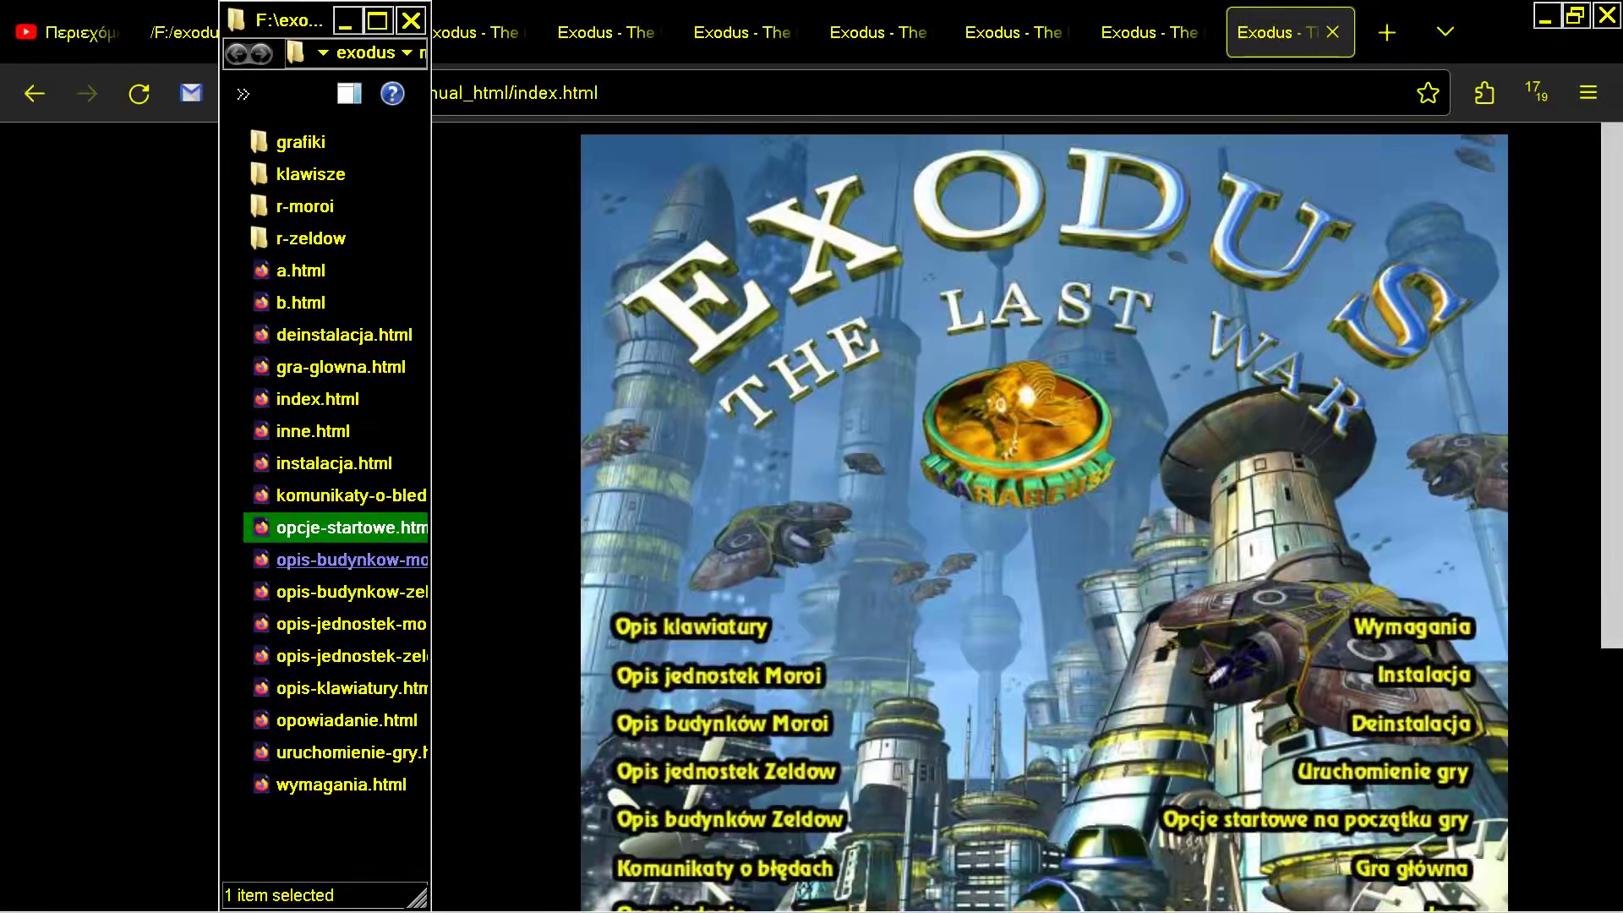
double_click(351, 559)
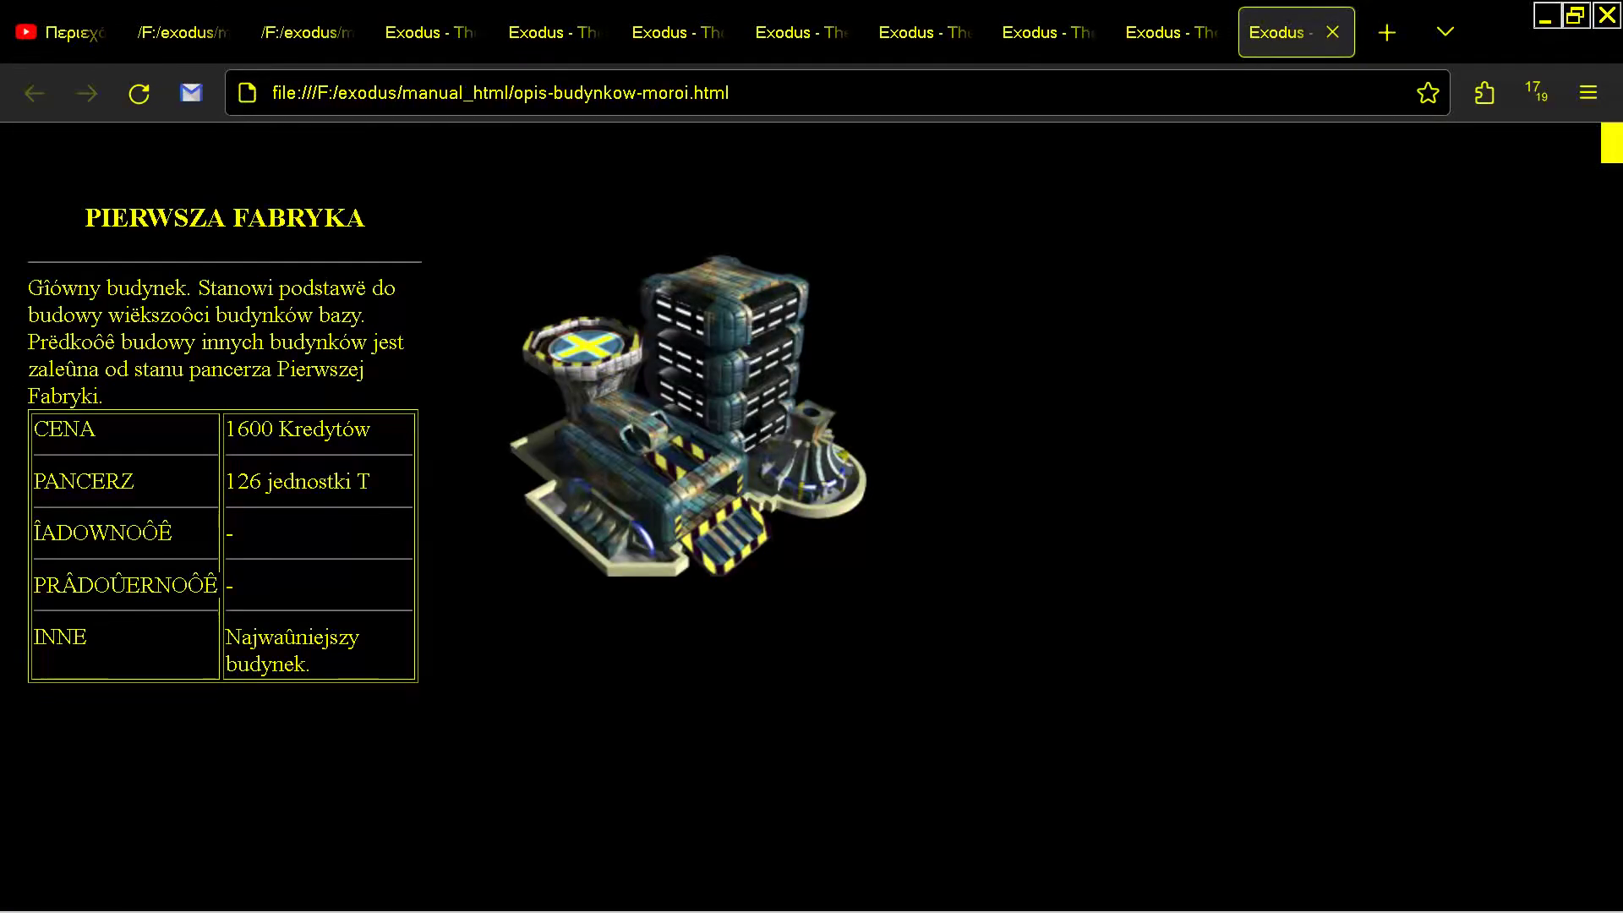
scroll(811, 507, "down", 5)
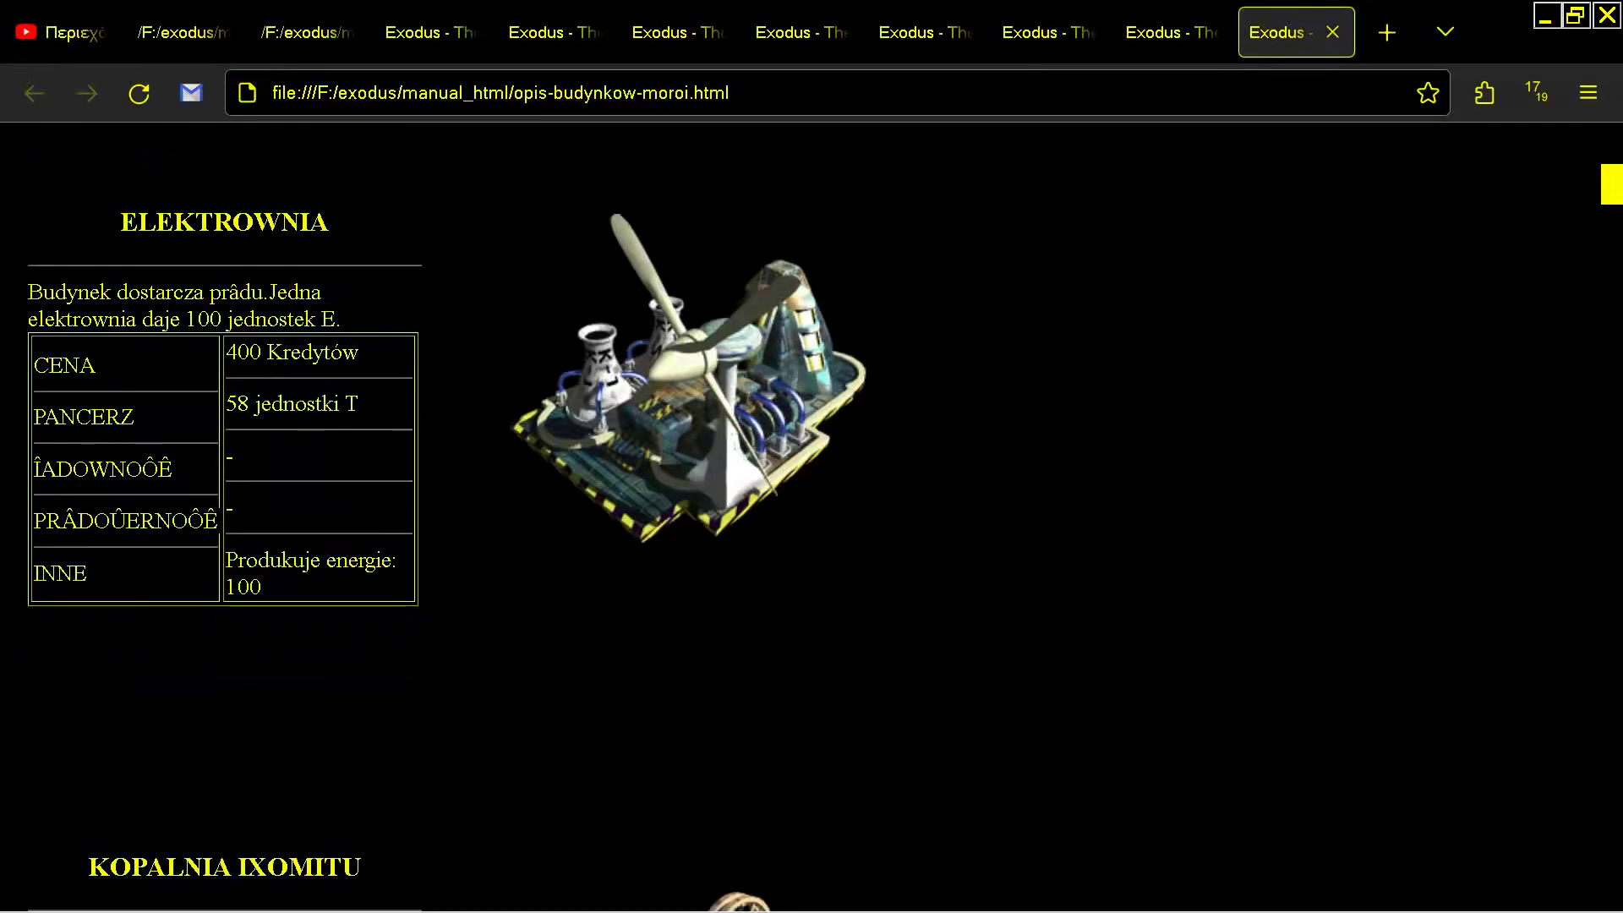
scroll(812, 507, "down", 5)
scroll(811, 507, "down", 5)
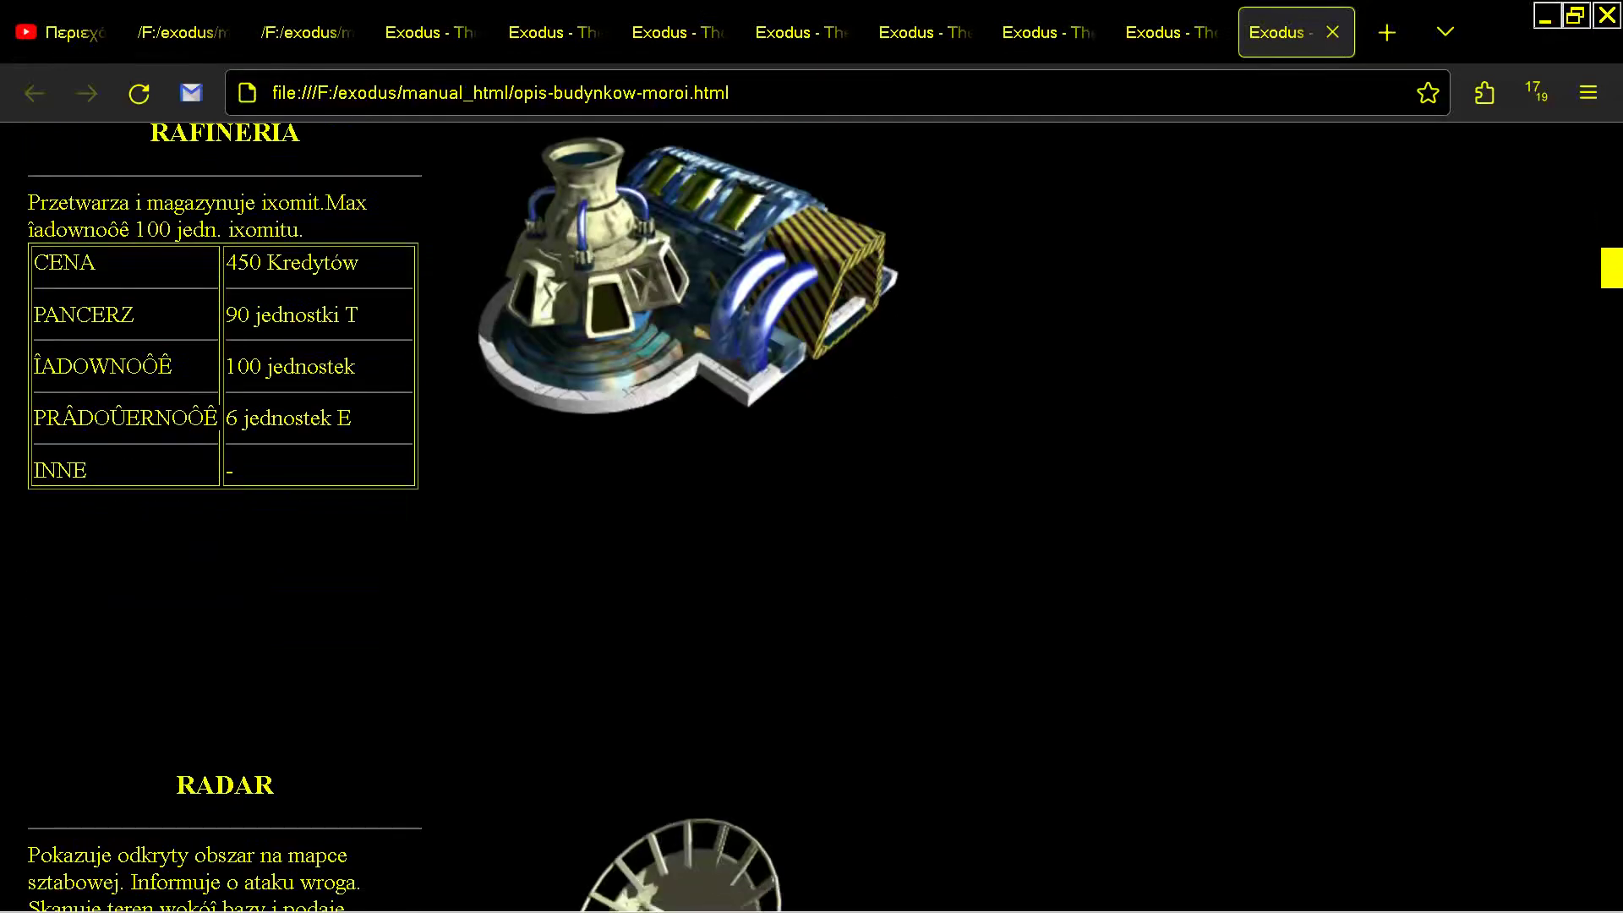
scroll(811, 507, "down", 5)
scroll(812, 508, "down", 20)
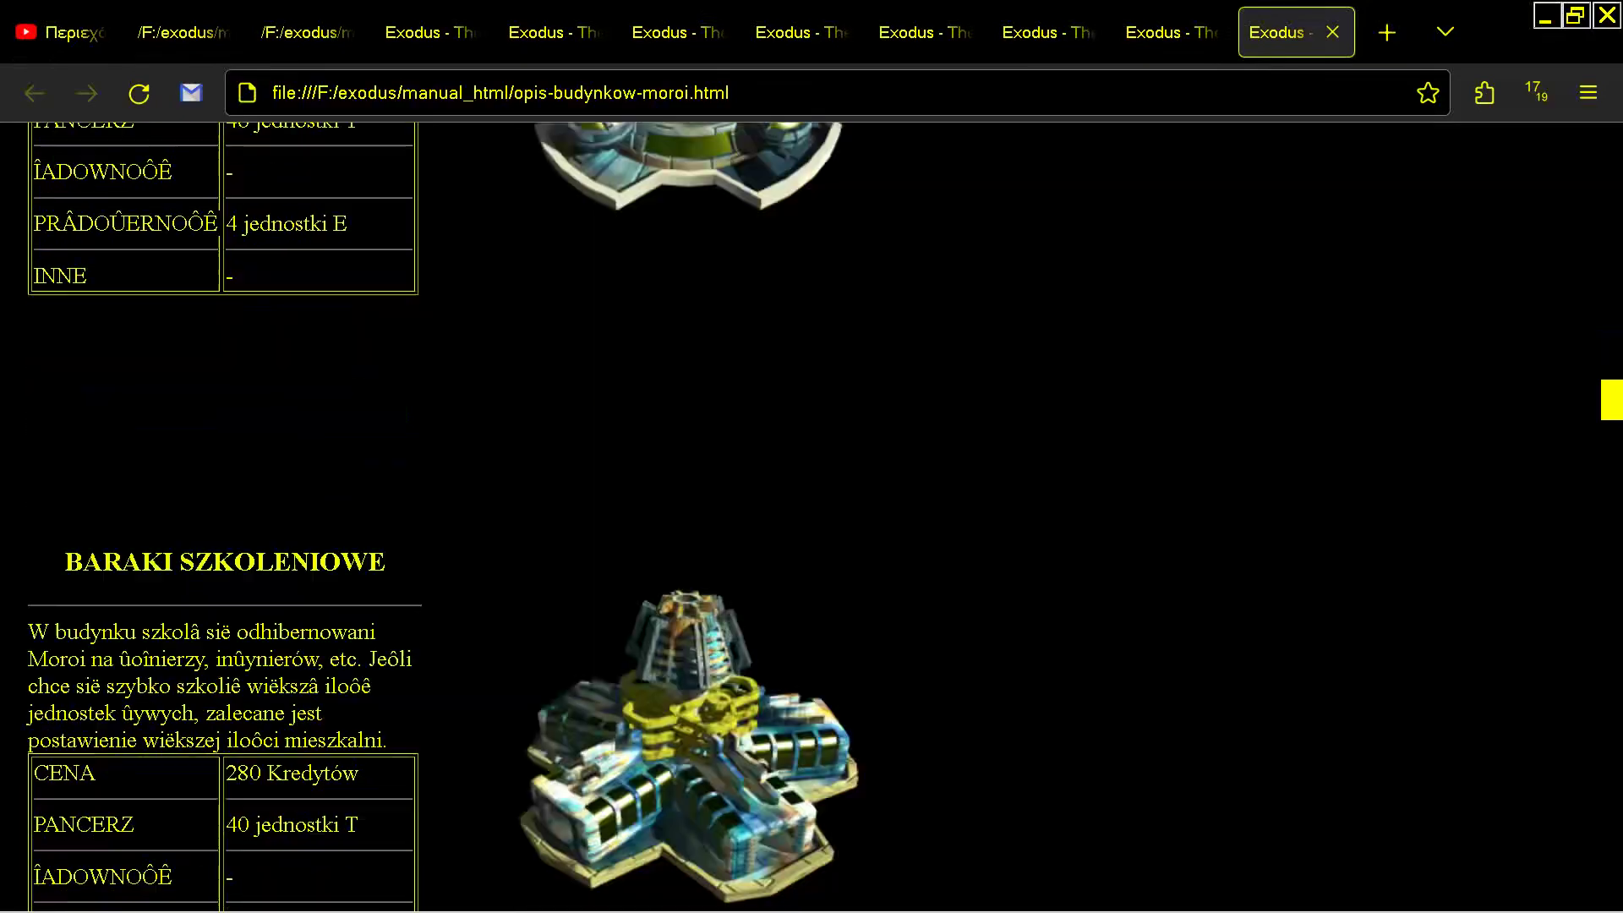
scroll(812, 507, "down", 20)
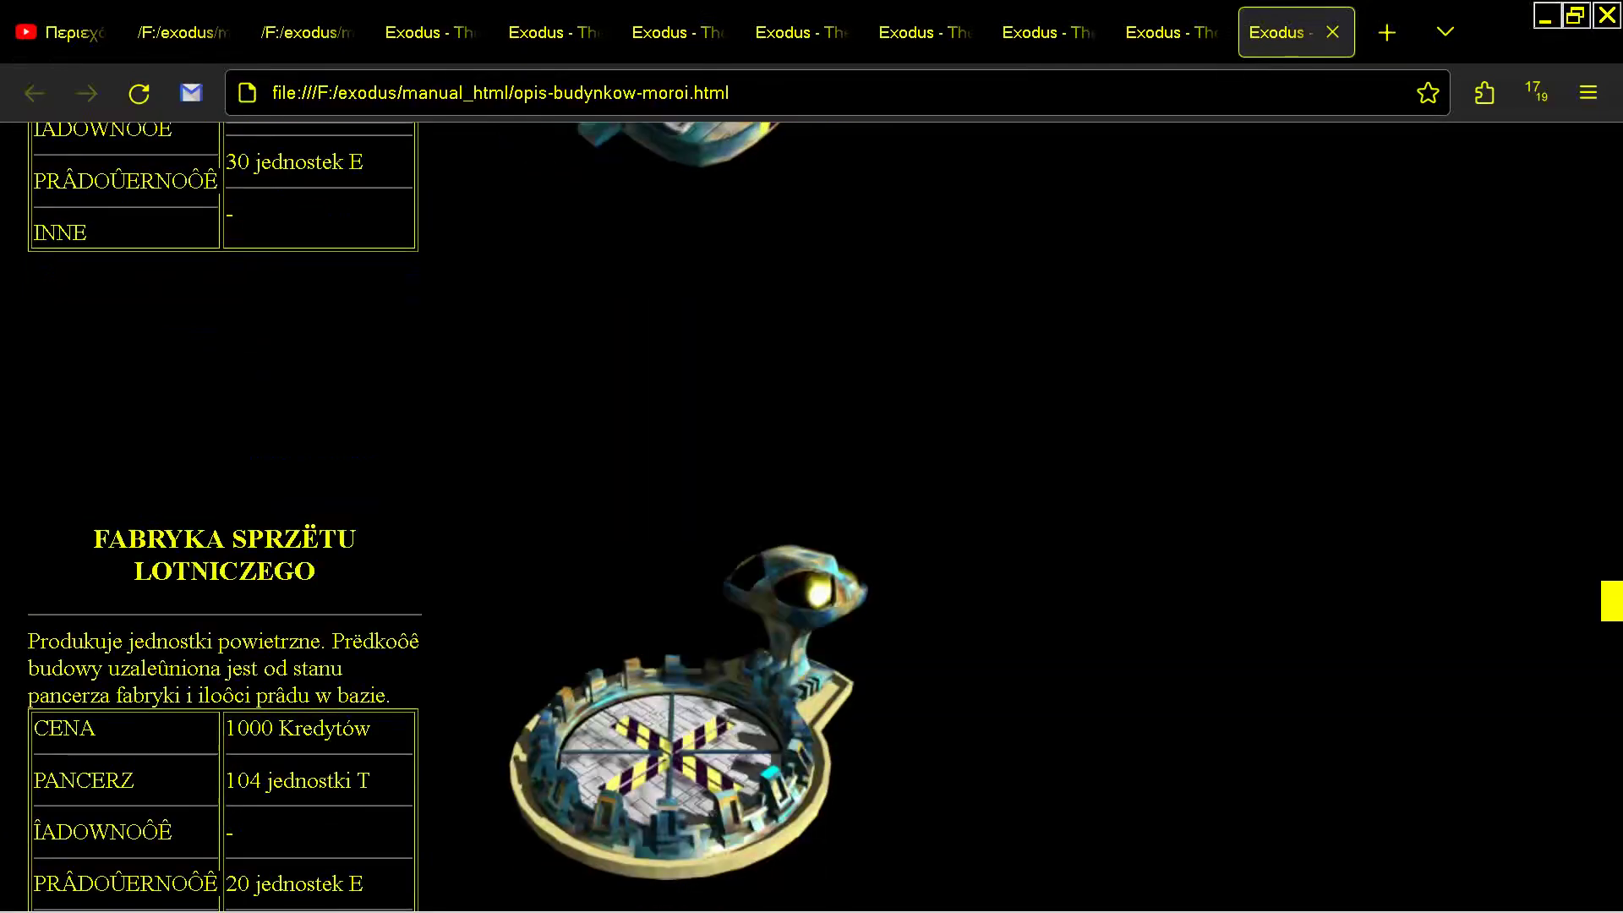
scroll(812, 507, "down", 20)
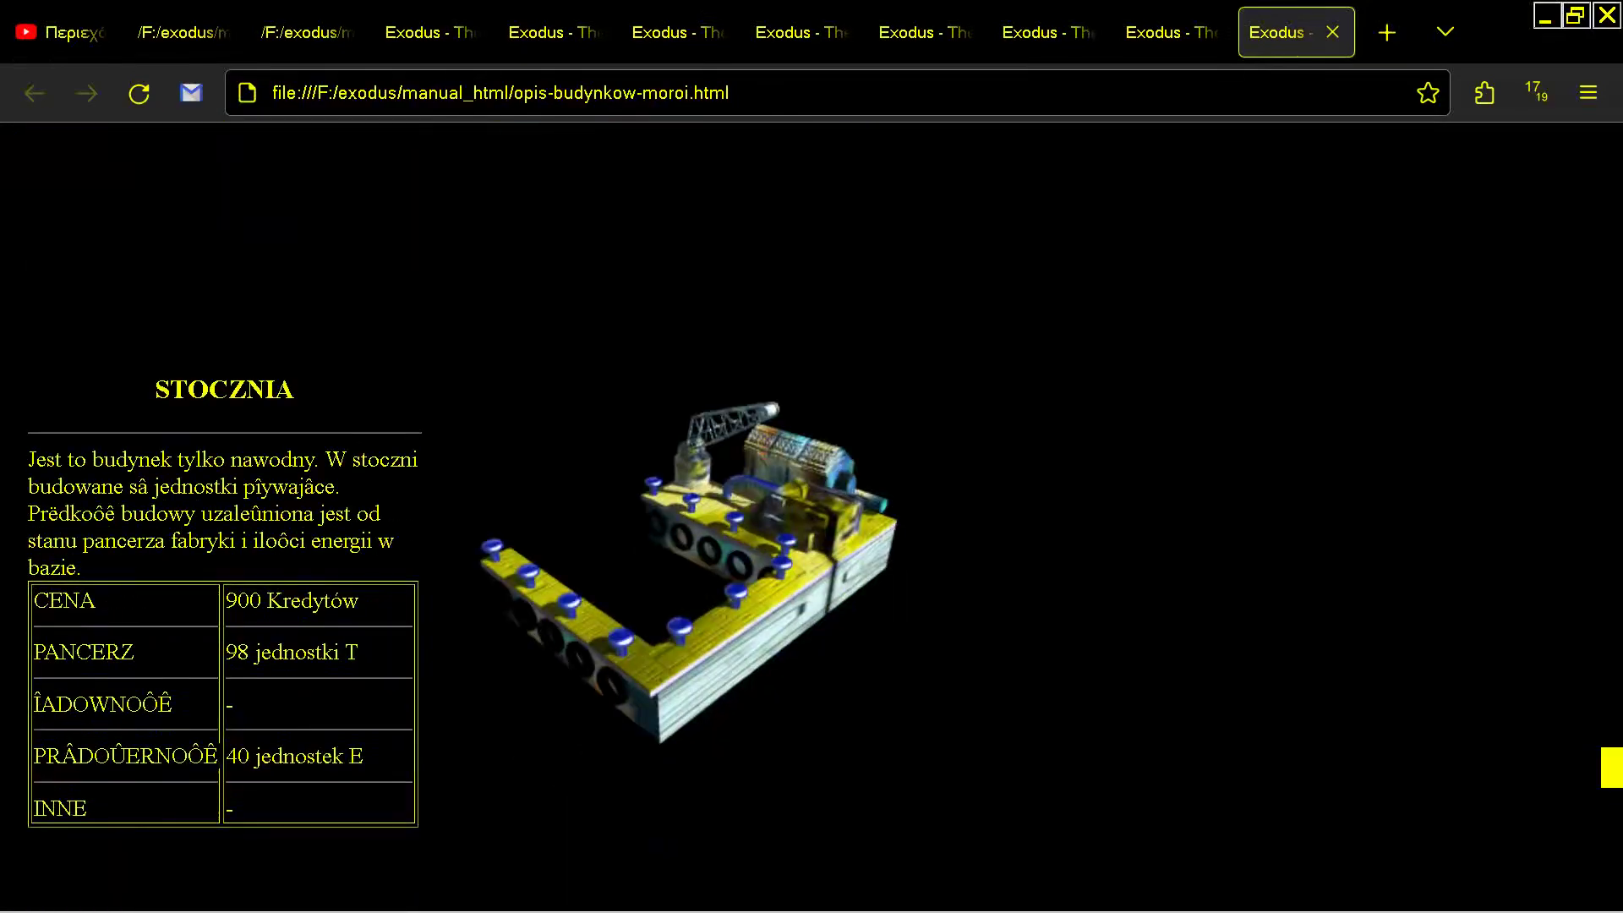
scroll(811, 508, "down", 5)
key("alt+Tab")
key("alt+Tab")
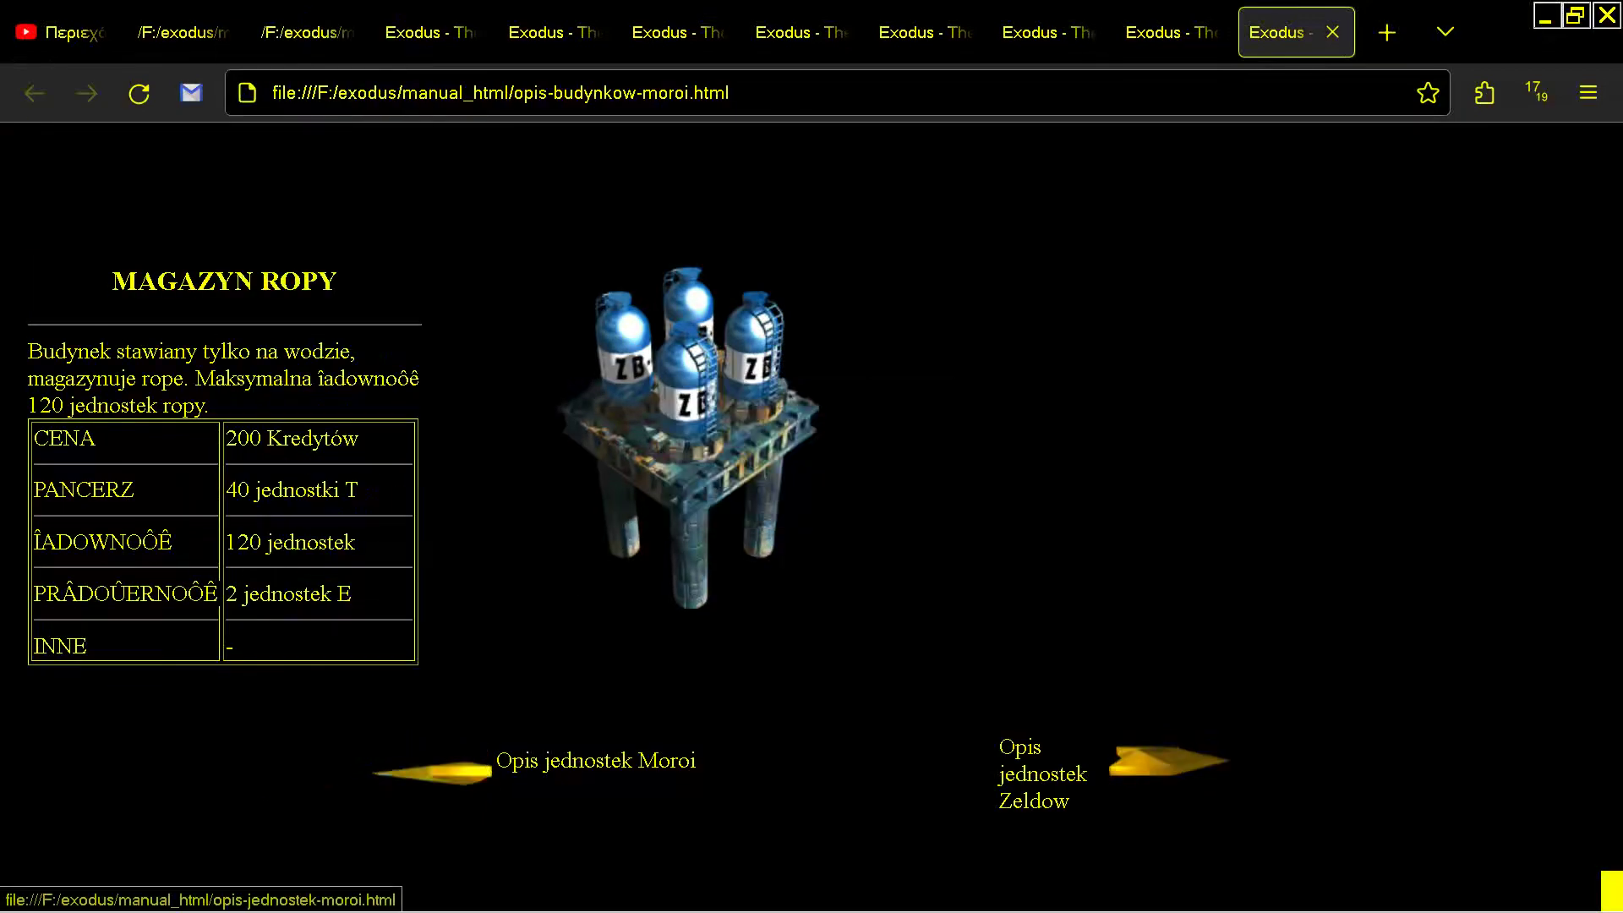
Follow the Opis jednostek Moroi link and look through the Moroi unit descriptions down past W.I.T-8
left_click(431, 772)
scroll(812, 508, "down", 6)
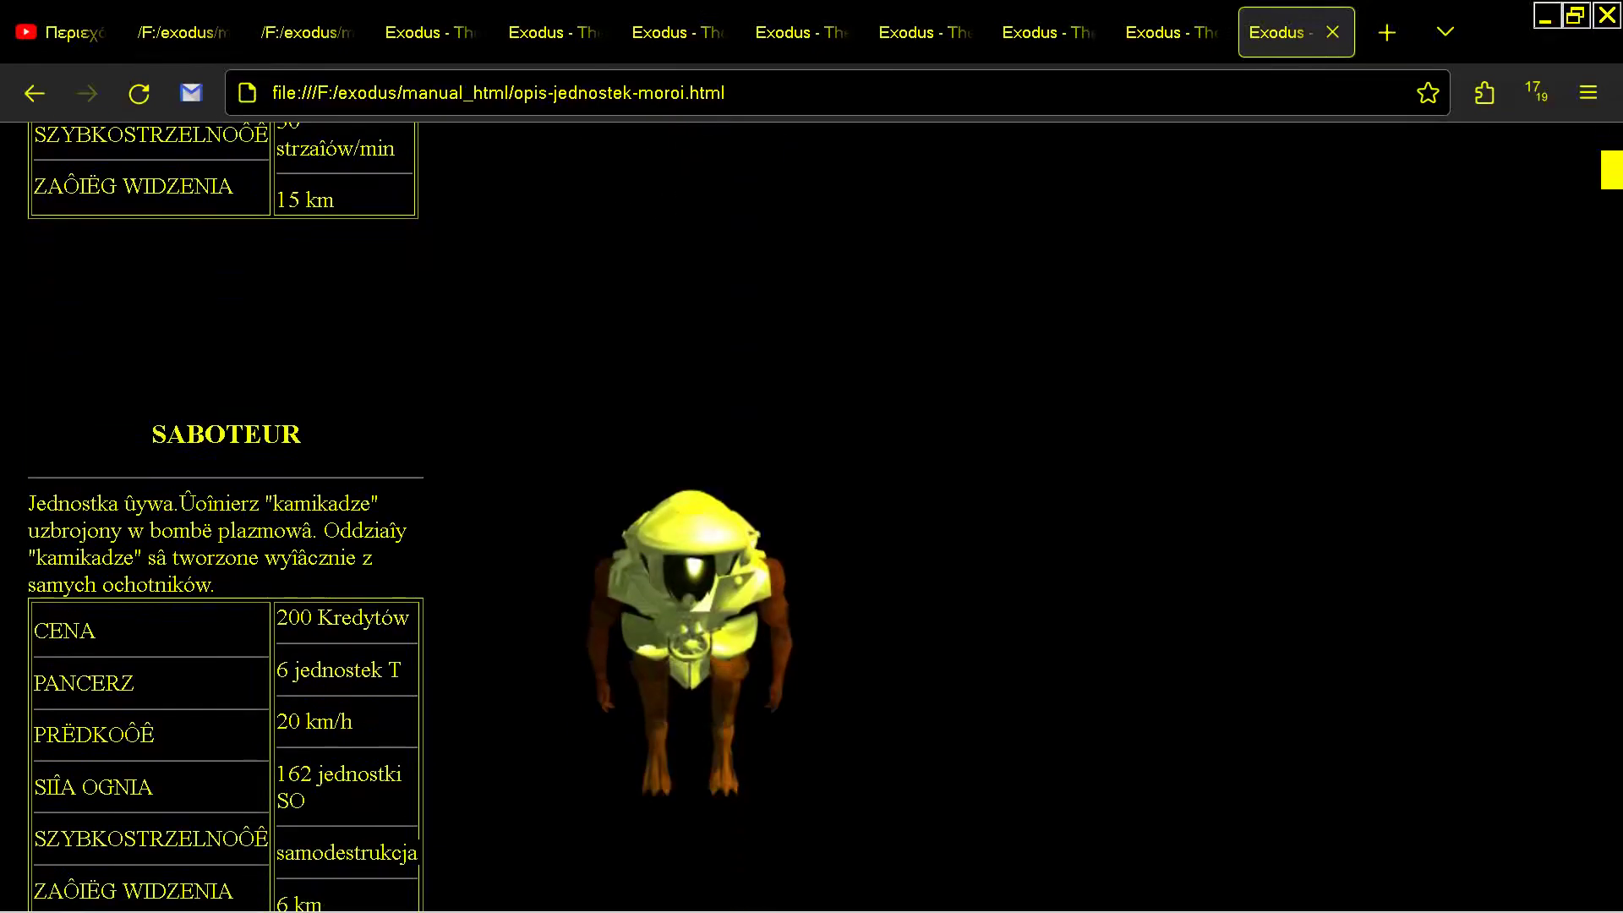
scroll(811, 508, "down", 9)
scroll(812, 508, "down", 20)
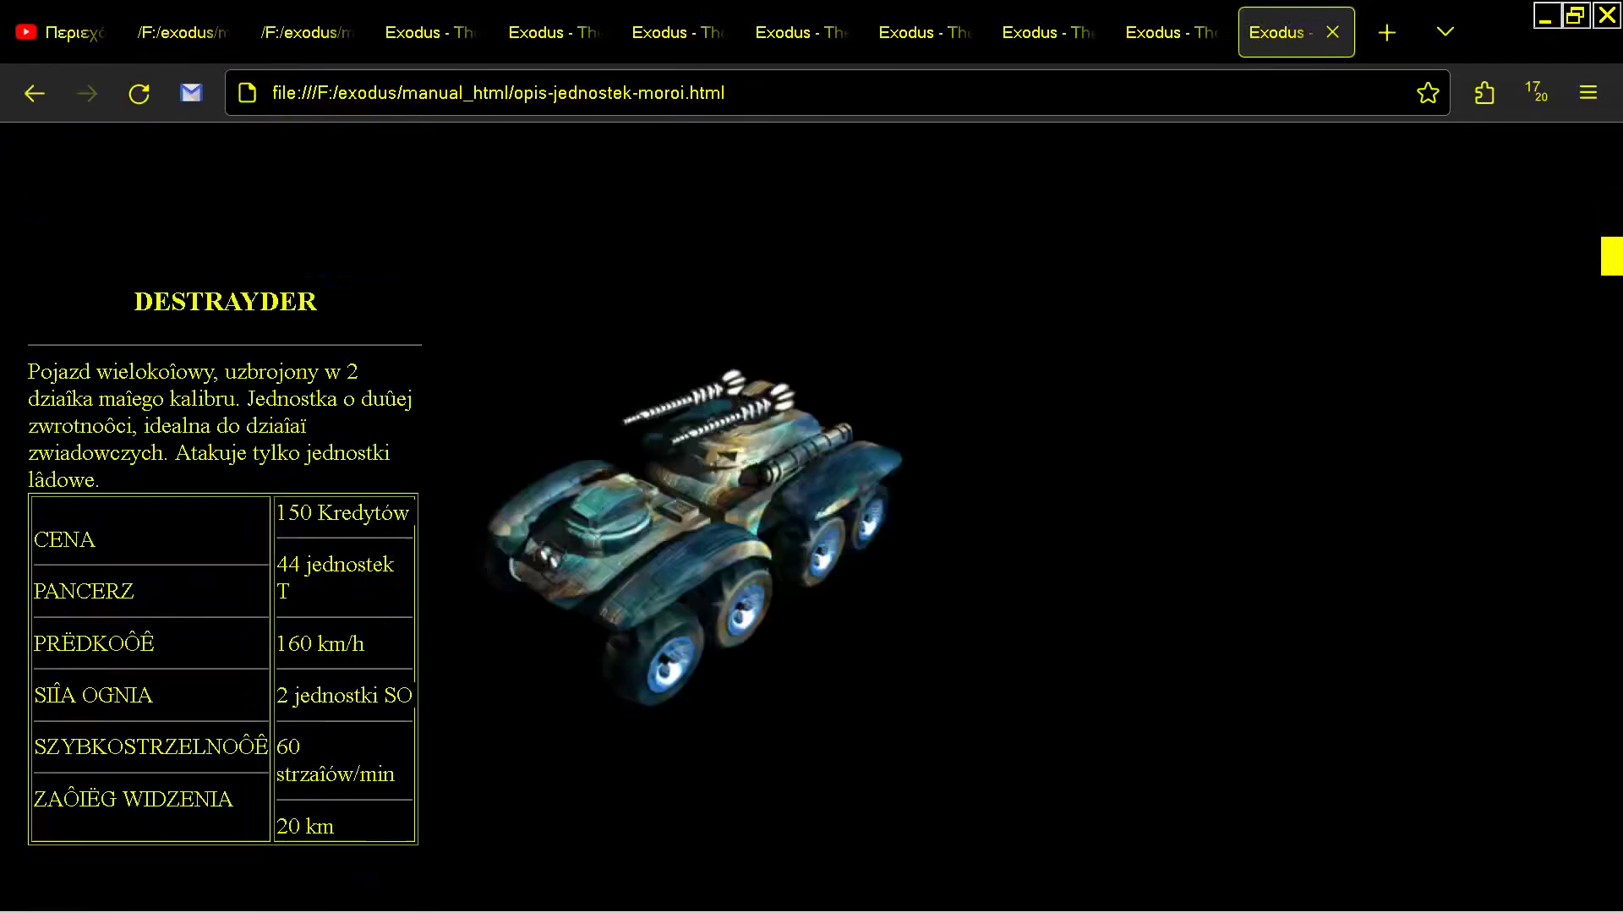
scroll(812, 507, "down", 20)
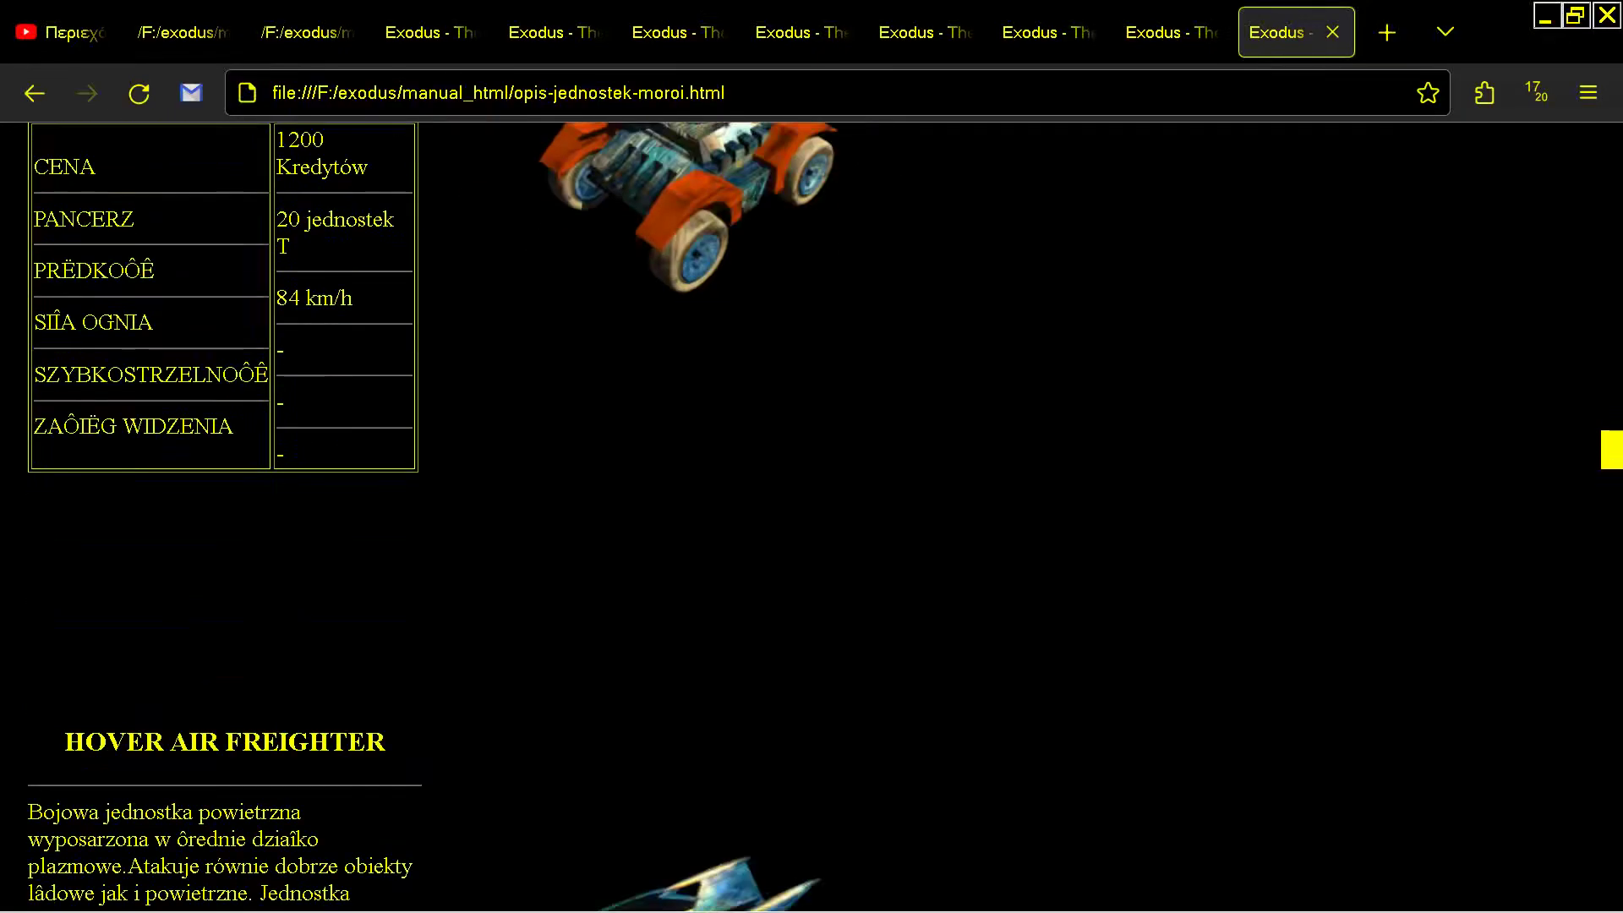
scroll(812, 507, "down", 20)
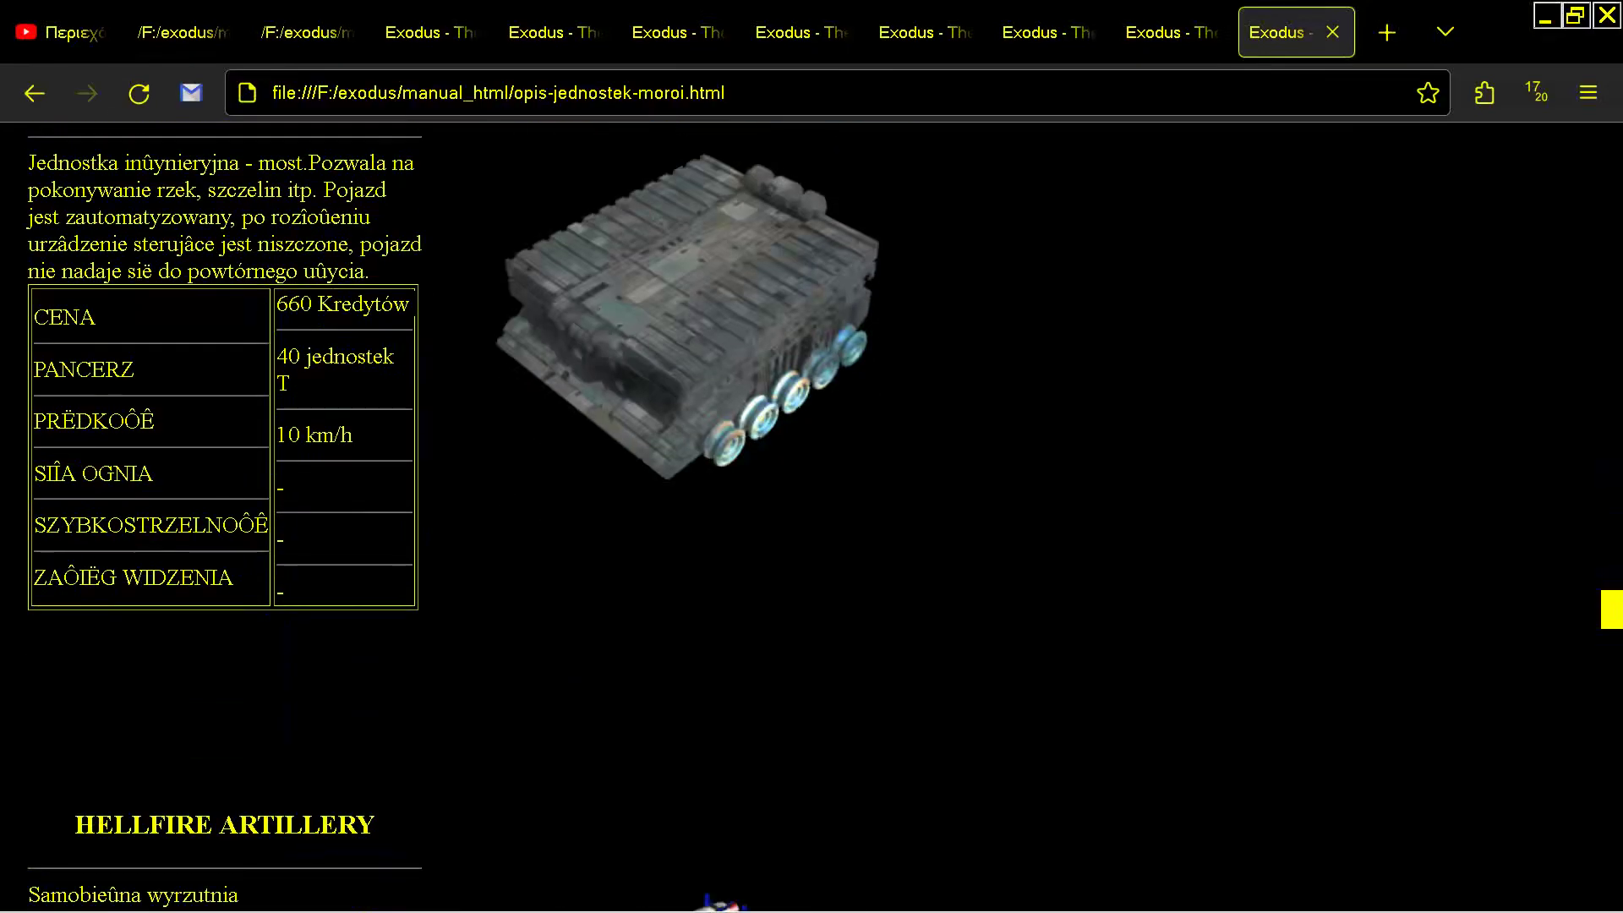
scroll(811, 507, "down", 20)
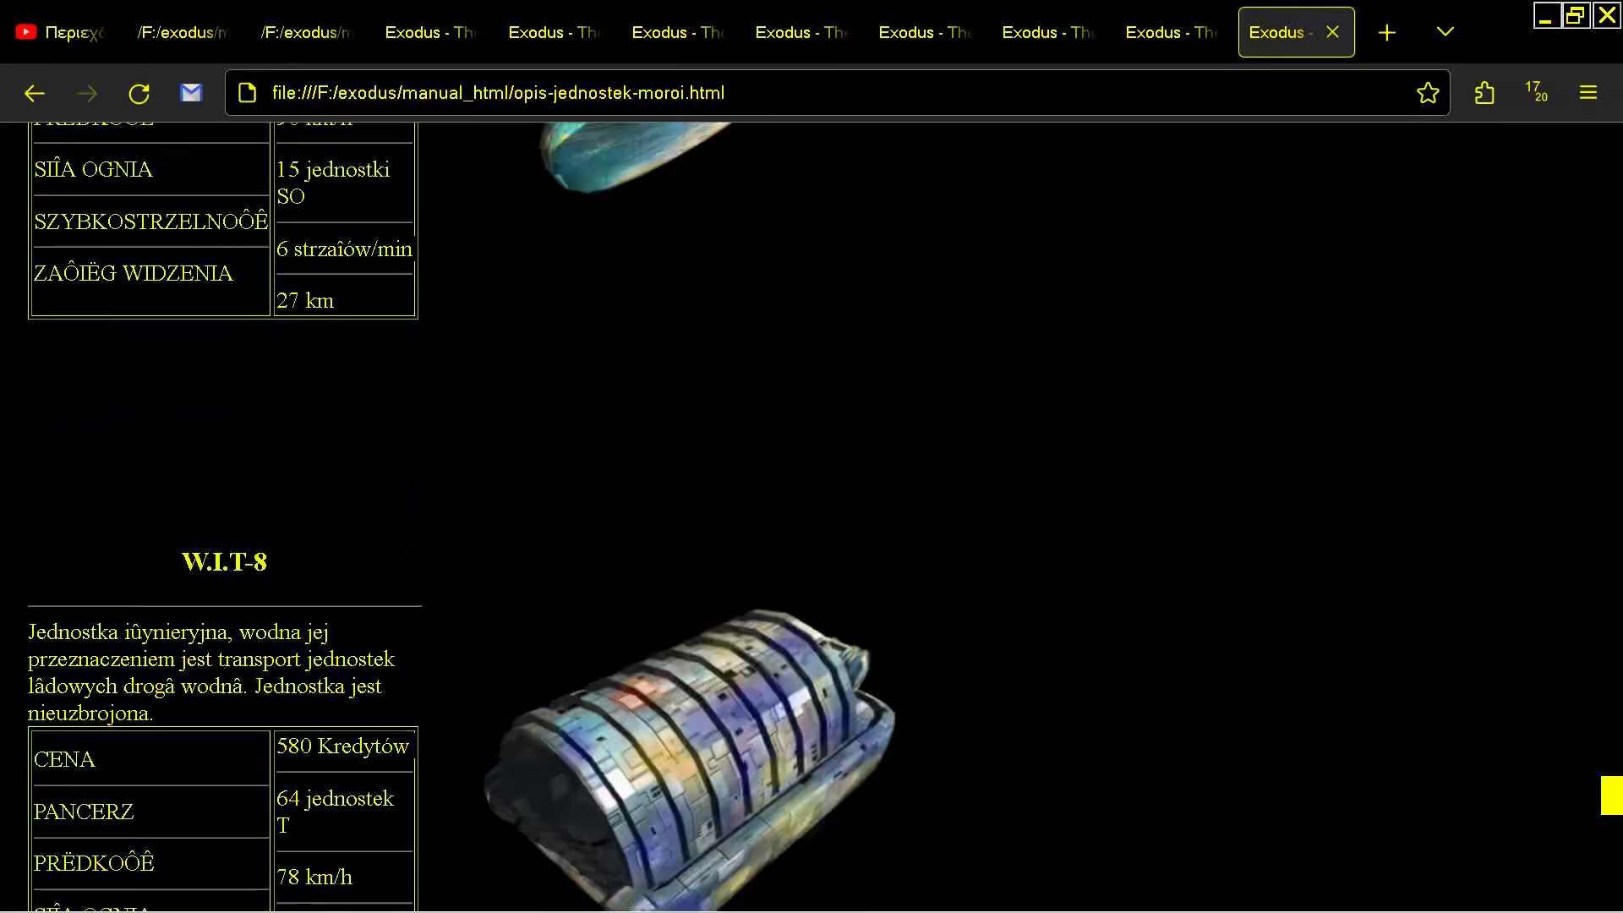
scroll(812, 507, "down", 1)
Open opis-budynkow-zeldow.html from the manual_html folder and look through the Zeldow building descriptions from Pierwsza Fabryka to Magazyn Ropy
key("alt+Tab")
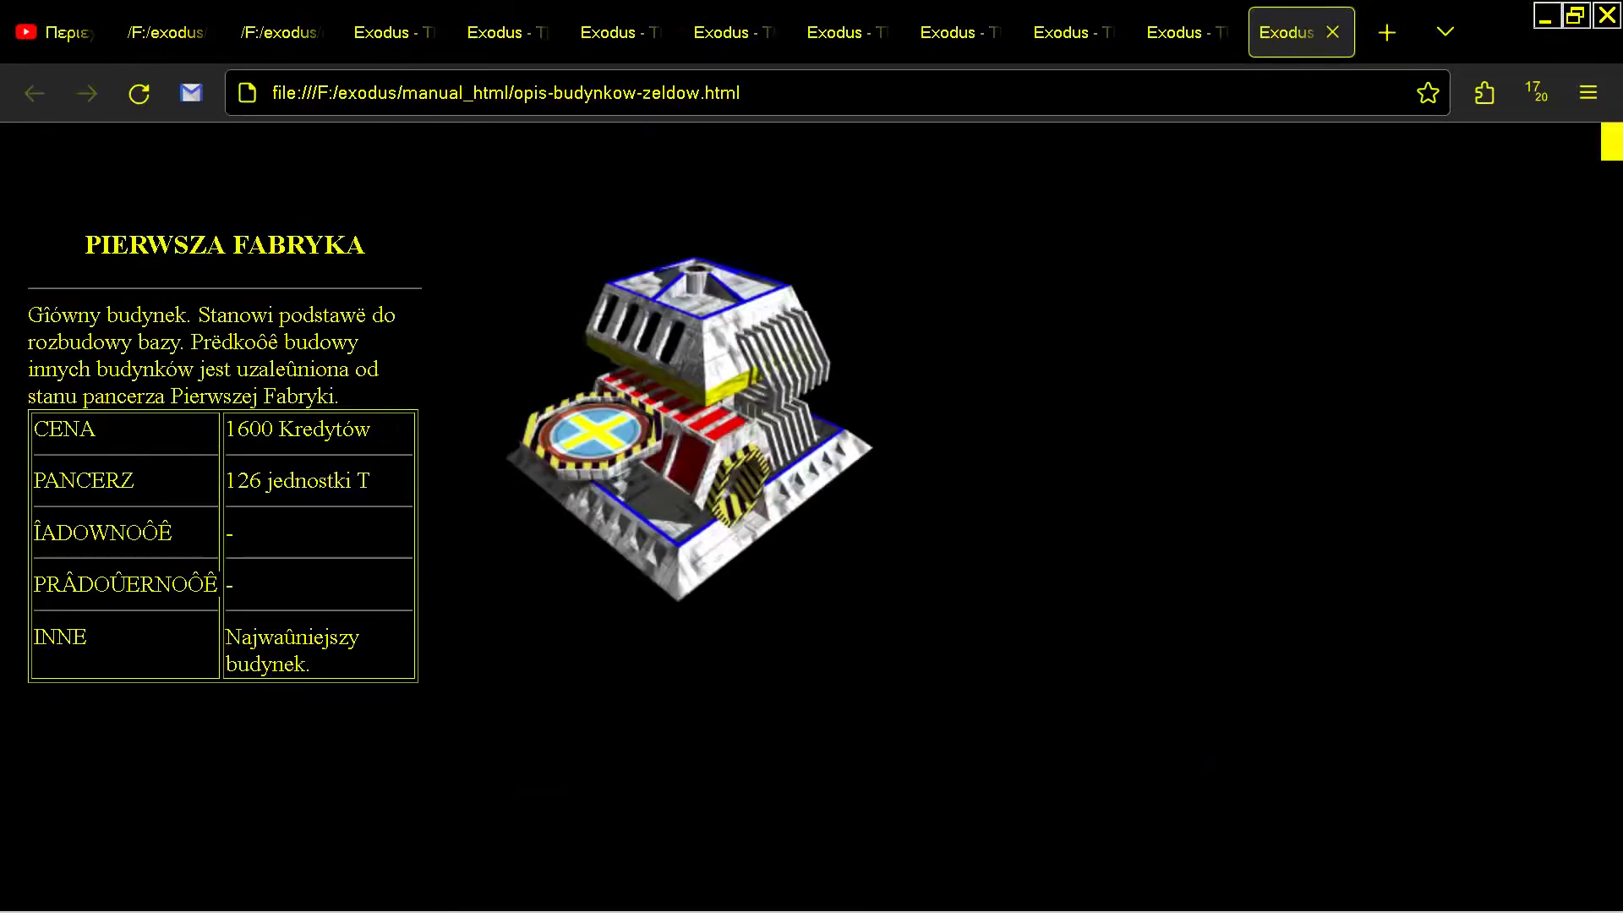
scroll(811, 507, "down", 20)
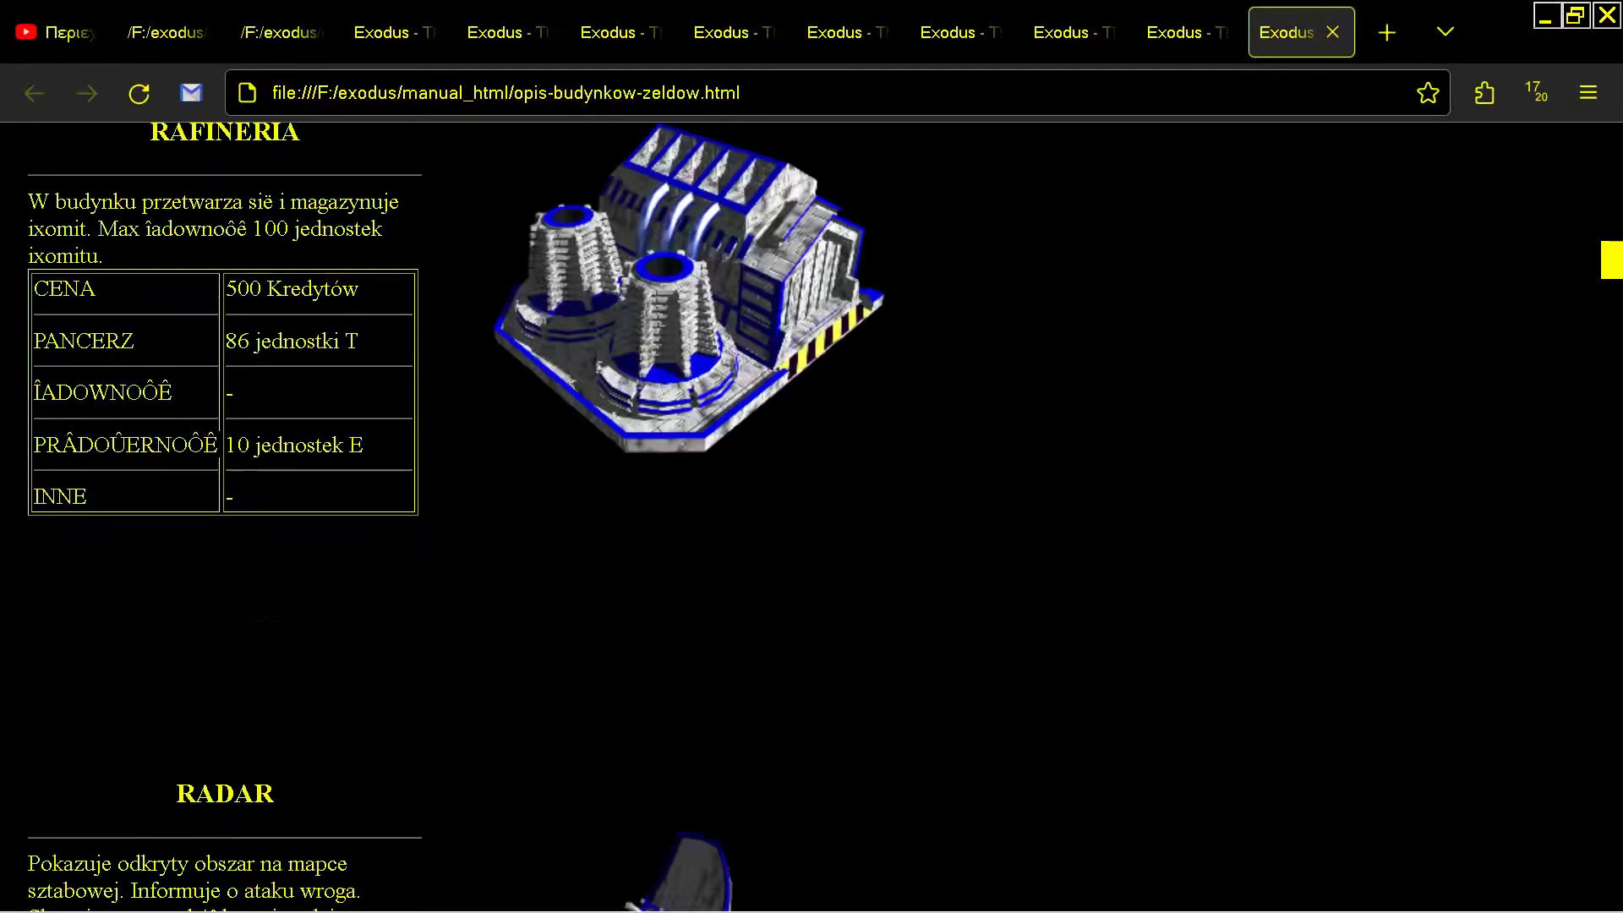
scroll(811, 508, "down", 20)
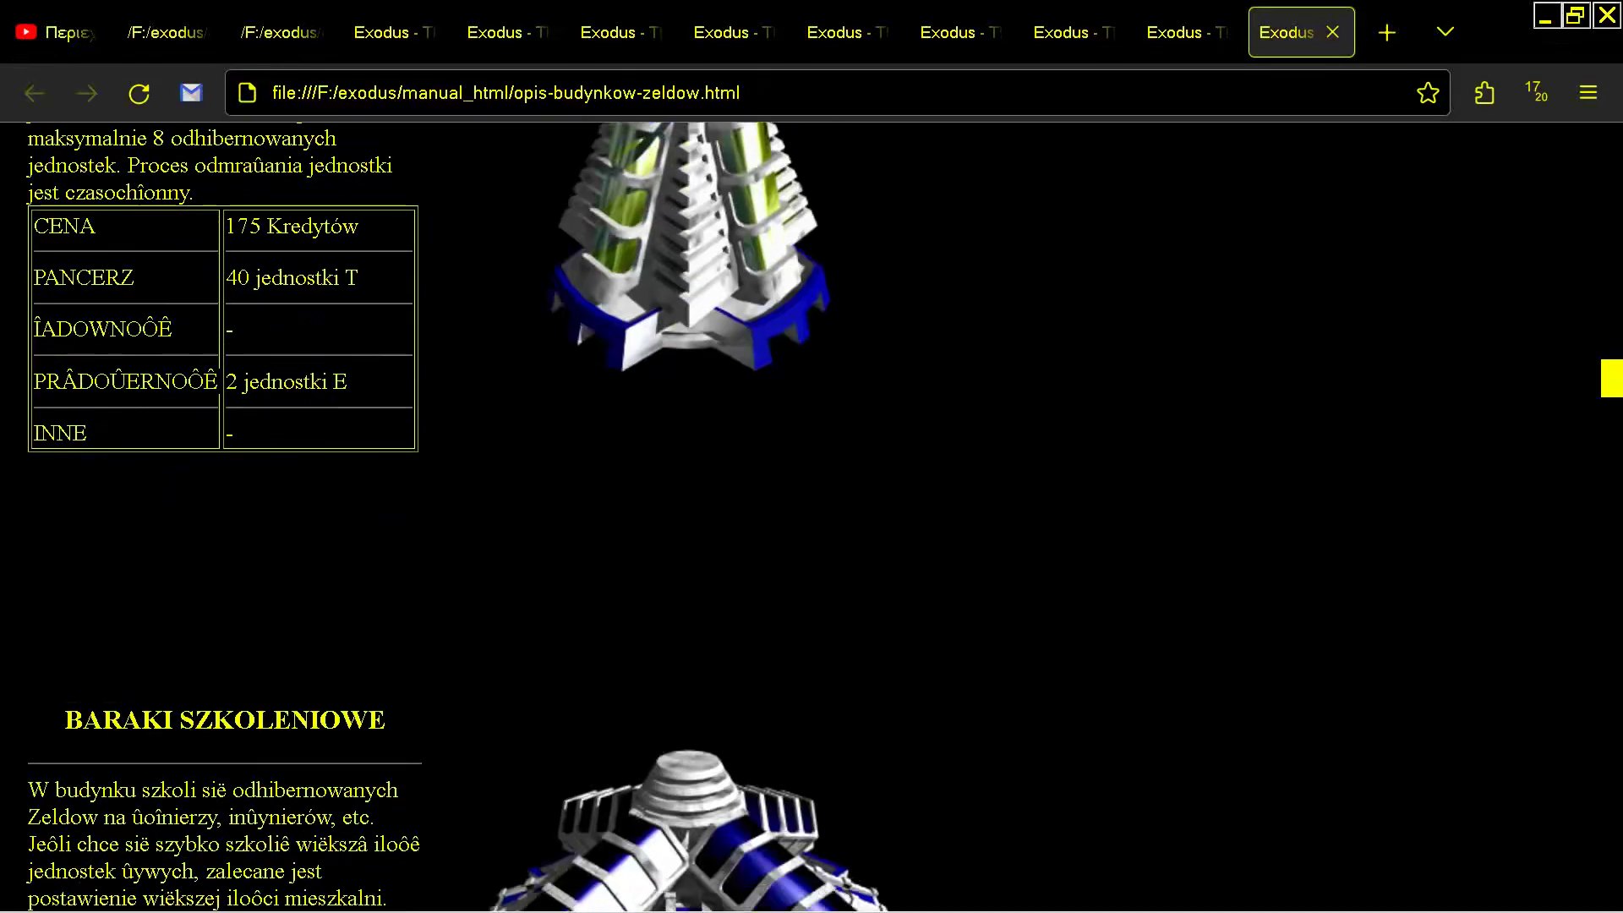
scroll(811, 507, "down", 20)
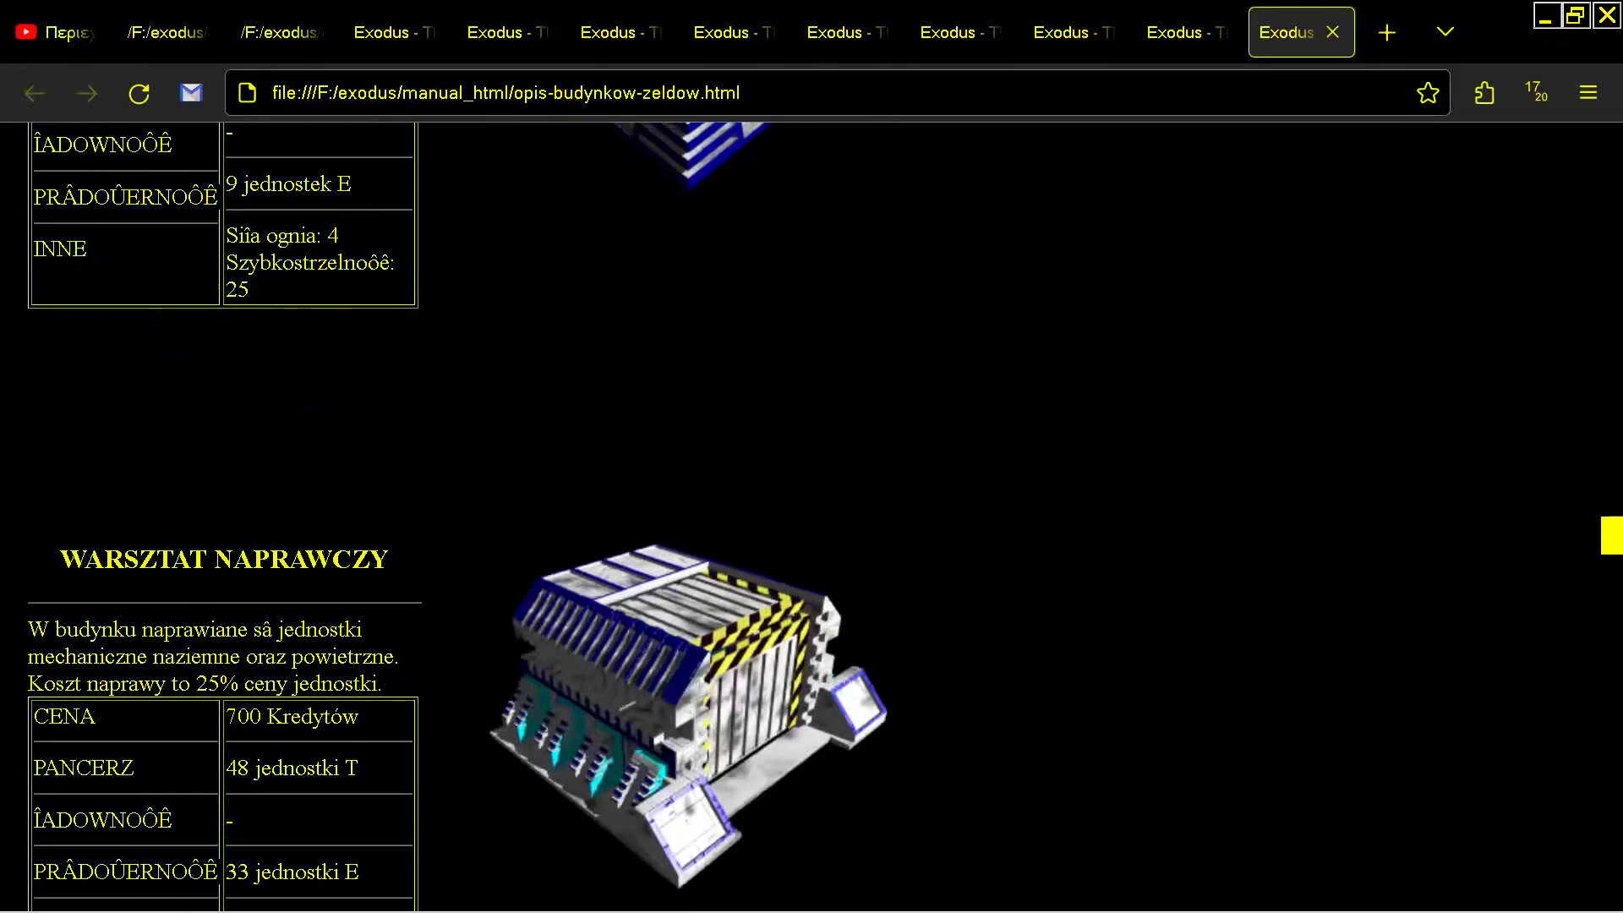
scroll(812, 507, "down", 18)
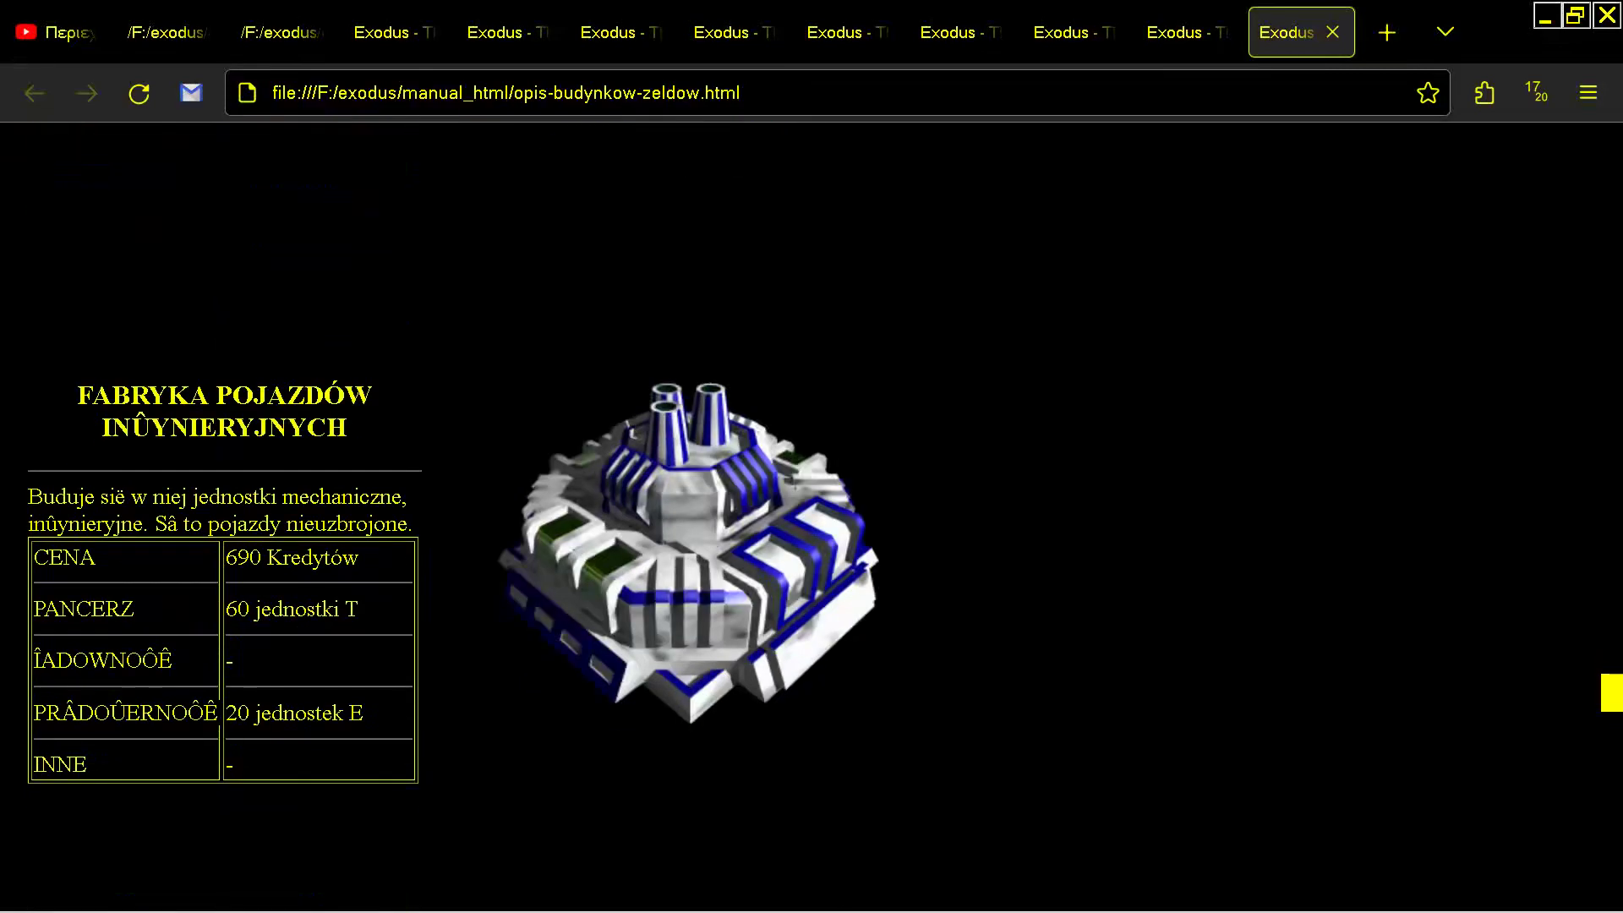
scroll(812, 507, "down", 20)
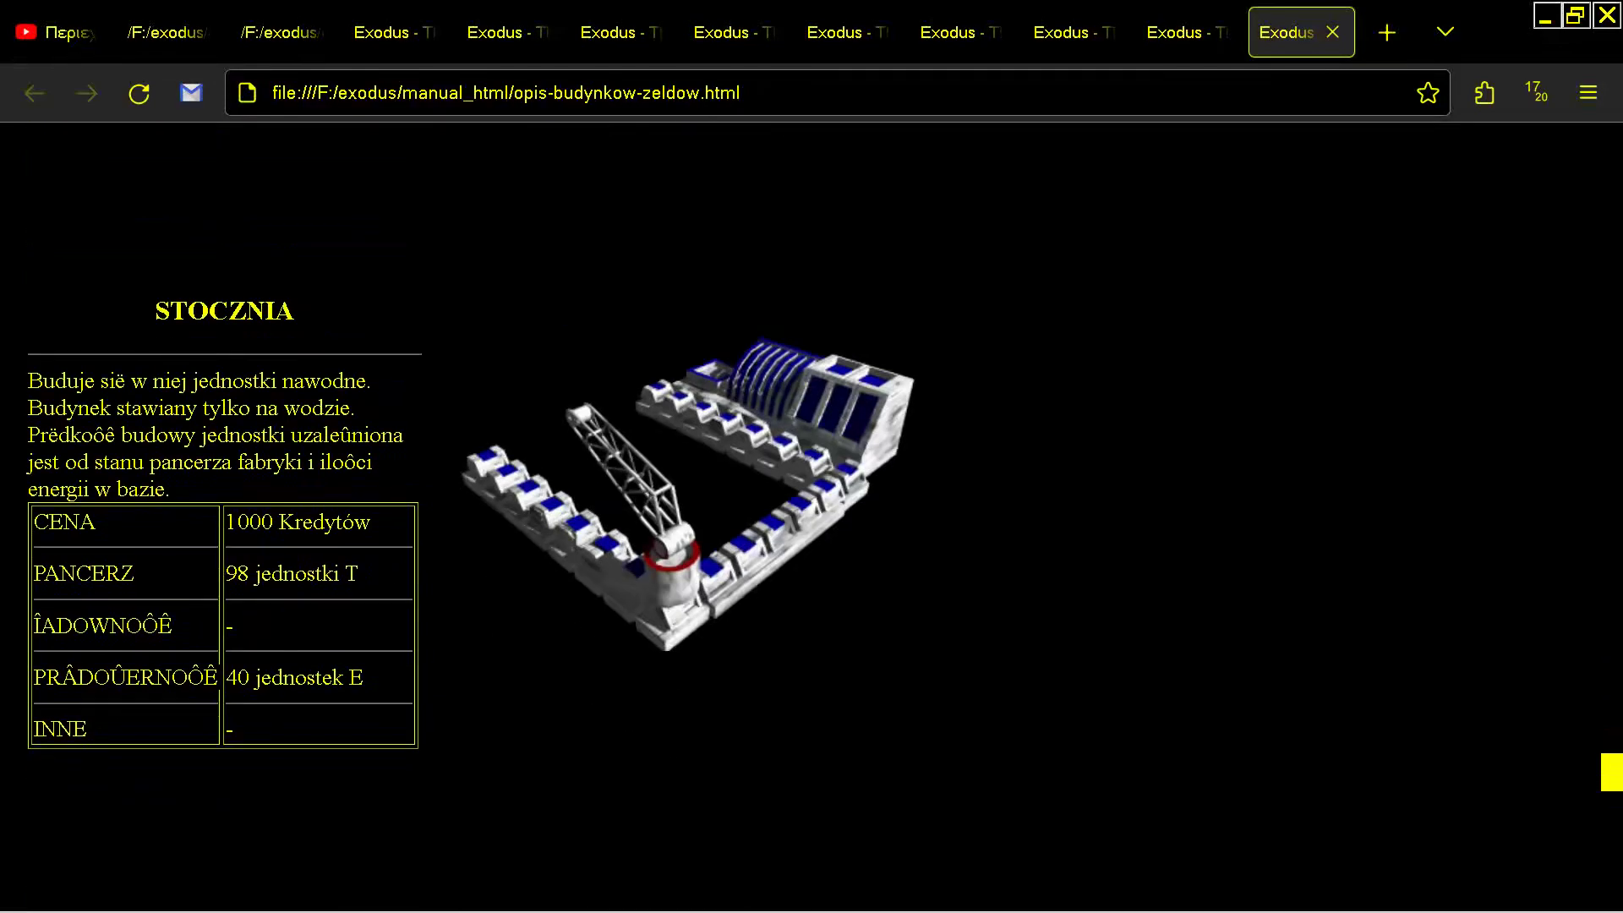
scroll(812, 507, "down", 8)
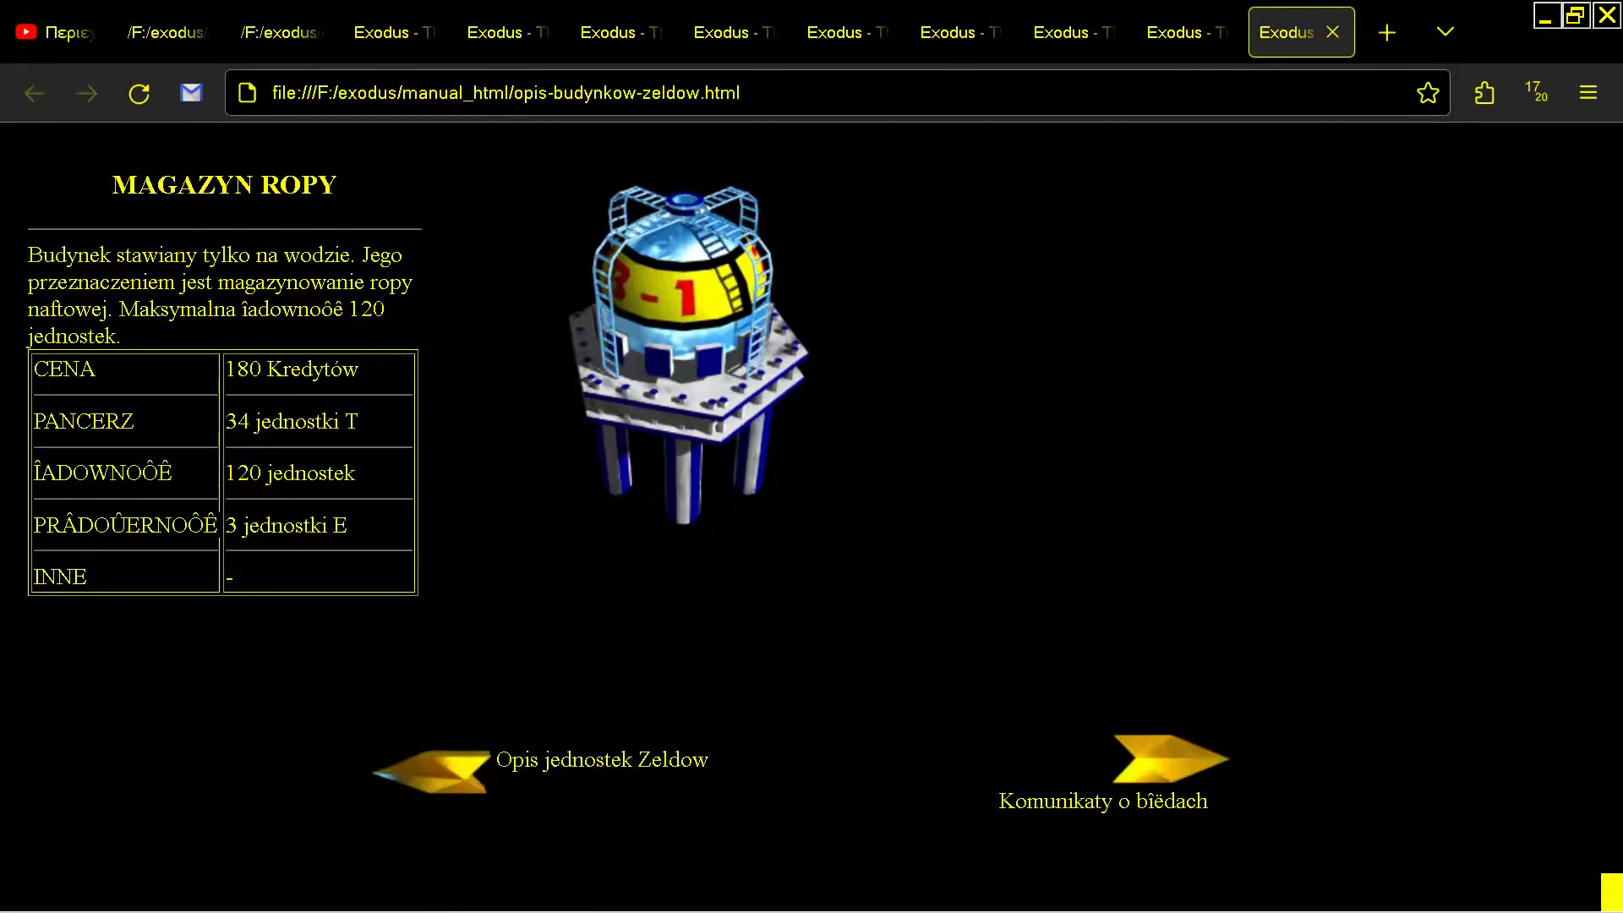
Open opis-jednostek-moroi.html from the manual_html folder and look through the first Moroi units down to Destrayder
key("alt+Tab")
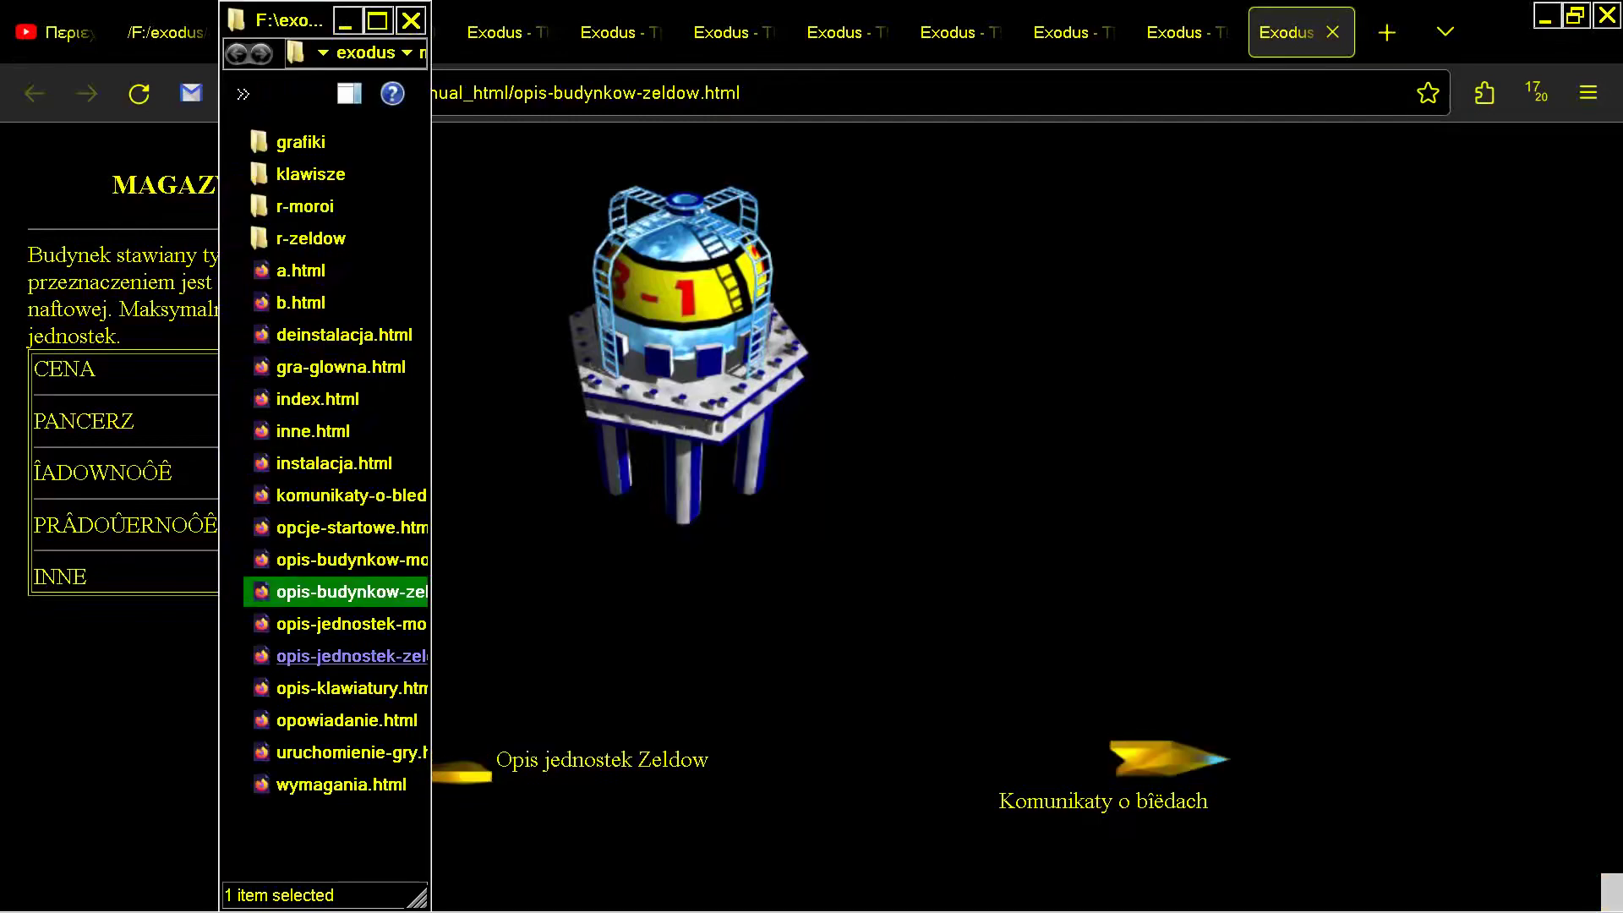
left_click(351, 623)
key("Return")
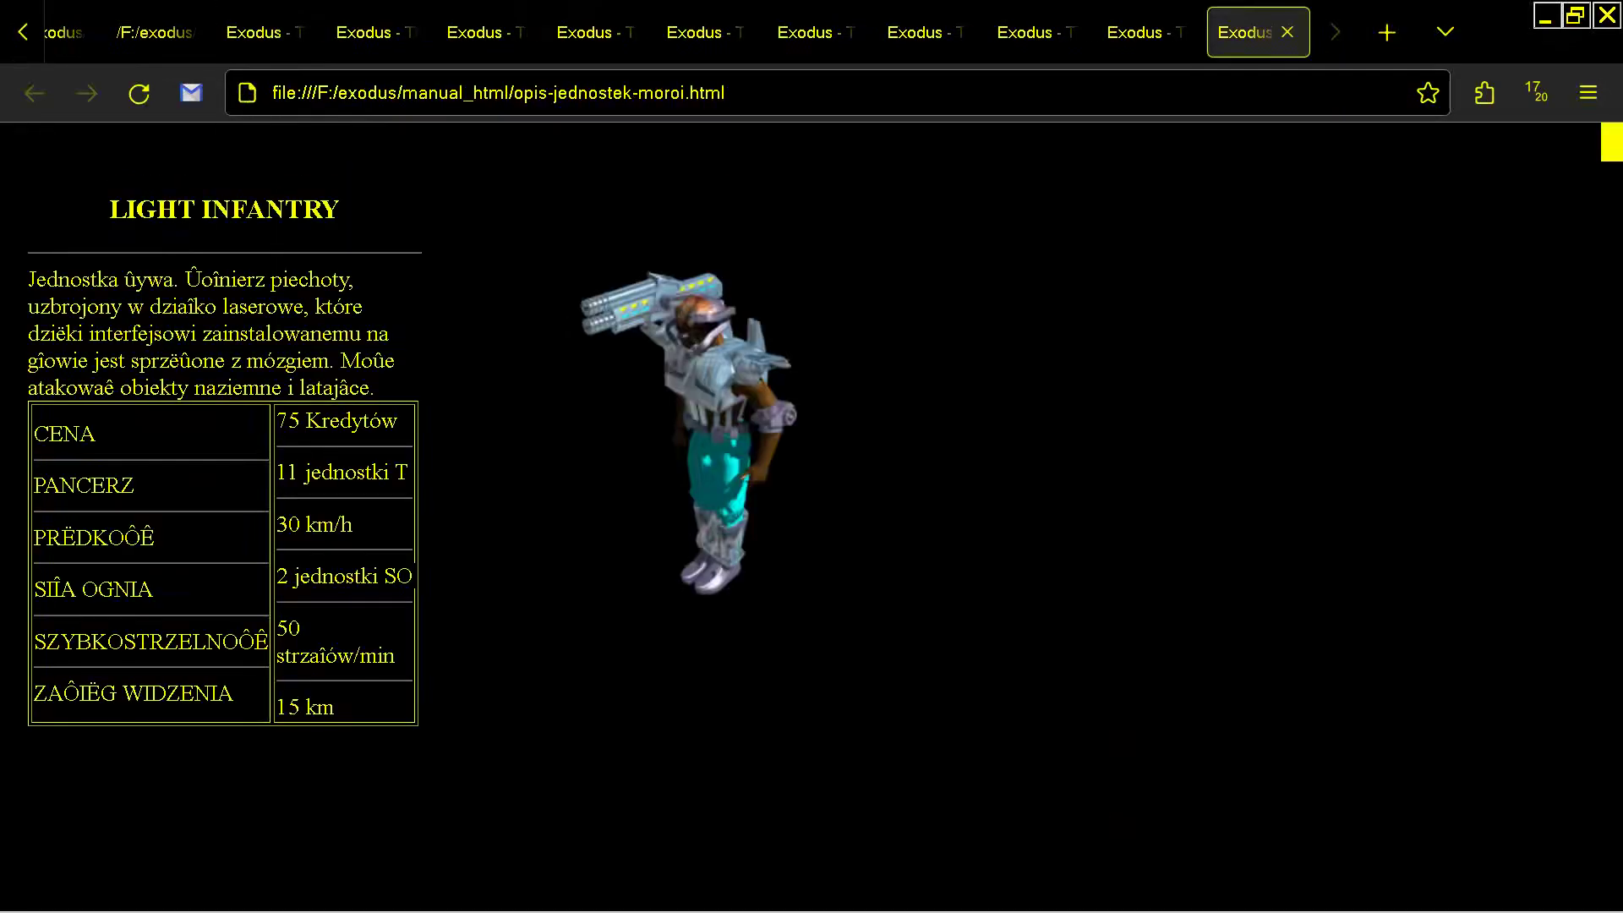
scroll(812, 507, "down", 20)
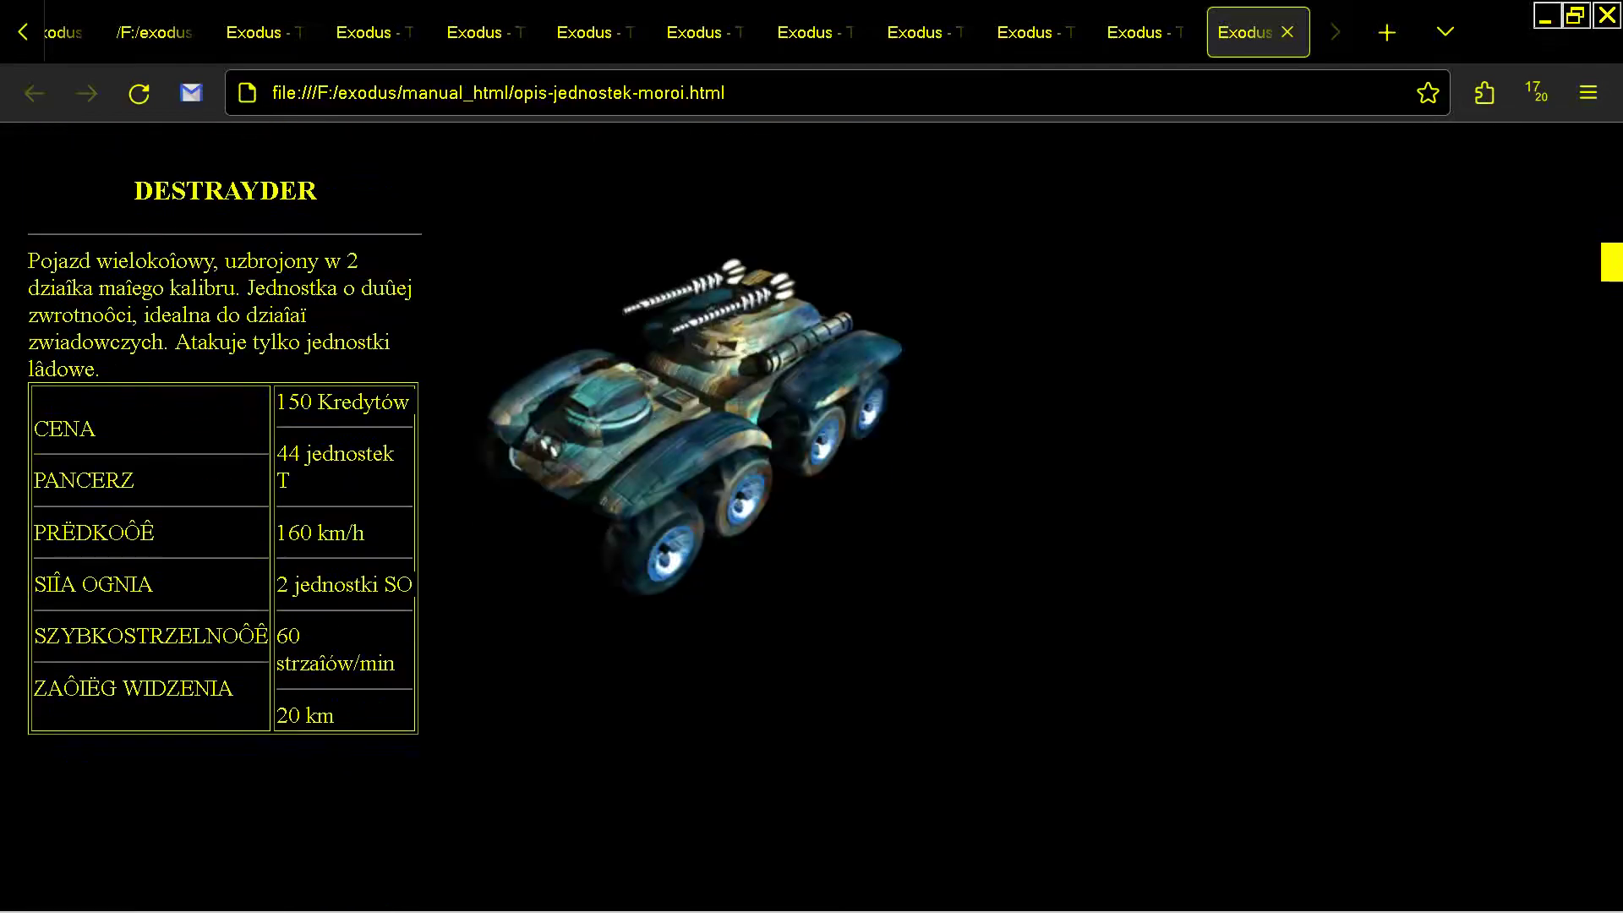
Open opis-jednostek-zeldow.html from the manual_html folder and look through the Zeldow unit descriptions down to SCKM
key("alt+Tab")
key("Down")
key("Return")
scroll(811, 507, "down", 6)
scroll(812, 508, "down", 20)
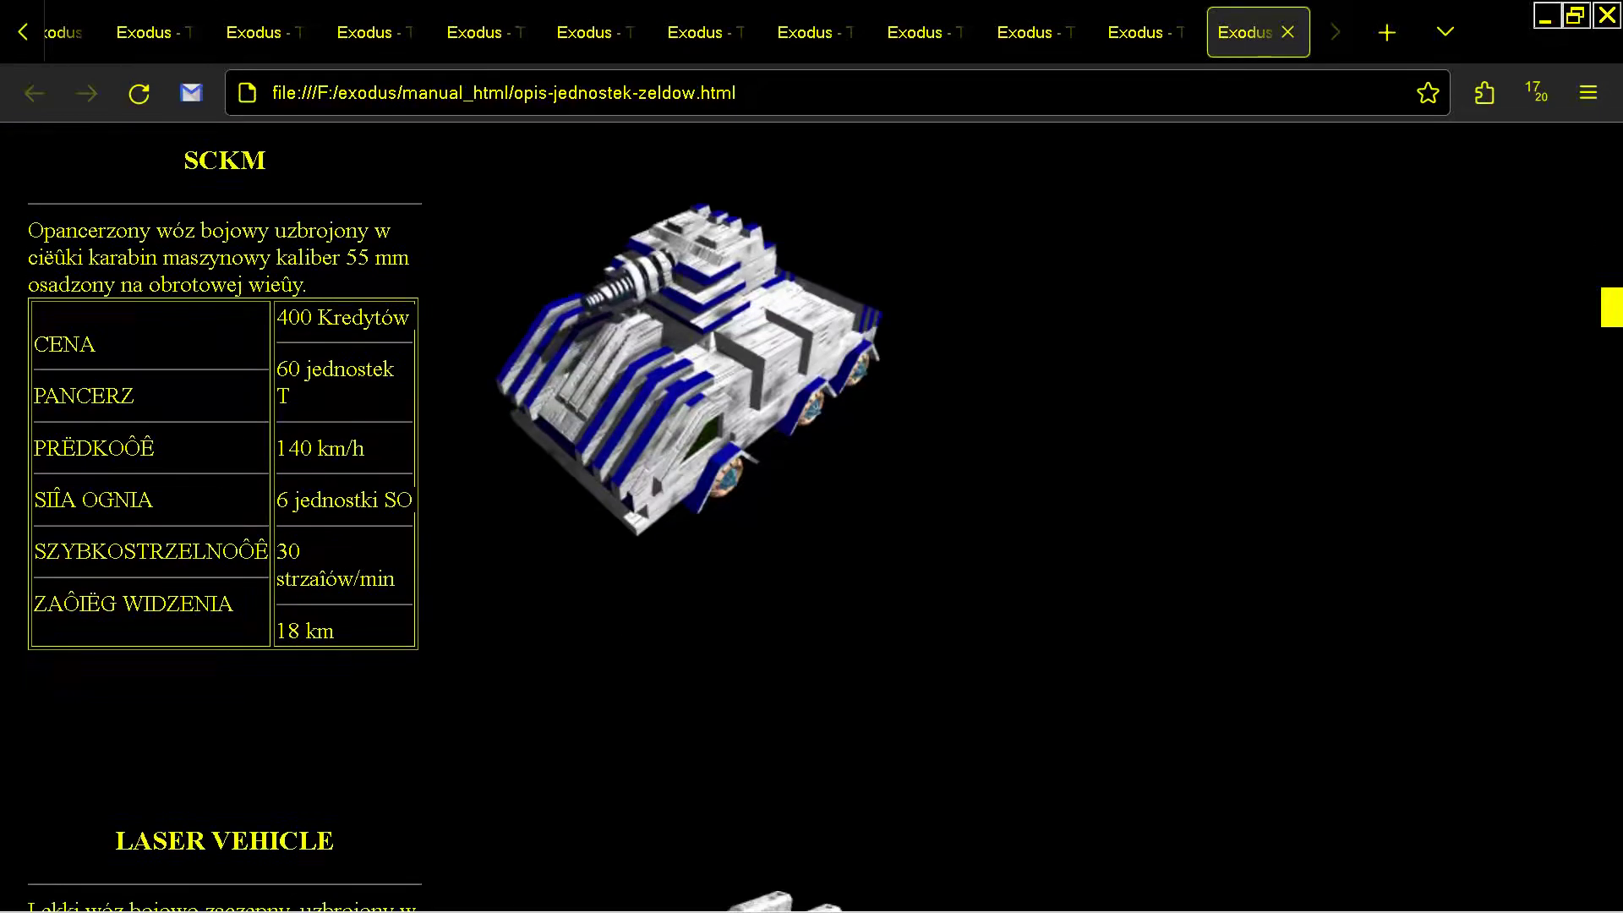
Open opis-klawiatury.html from the manual_html folder and look through the keyboard commands down to the Opcje dodatkowe section
key("alt+Tab")
key("Up")
key("Down")
key("Down")
key("Return")
scroll(812, 508, "down", 8)
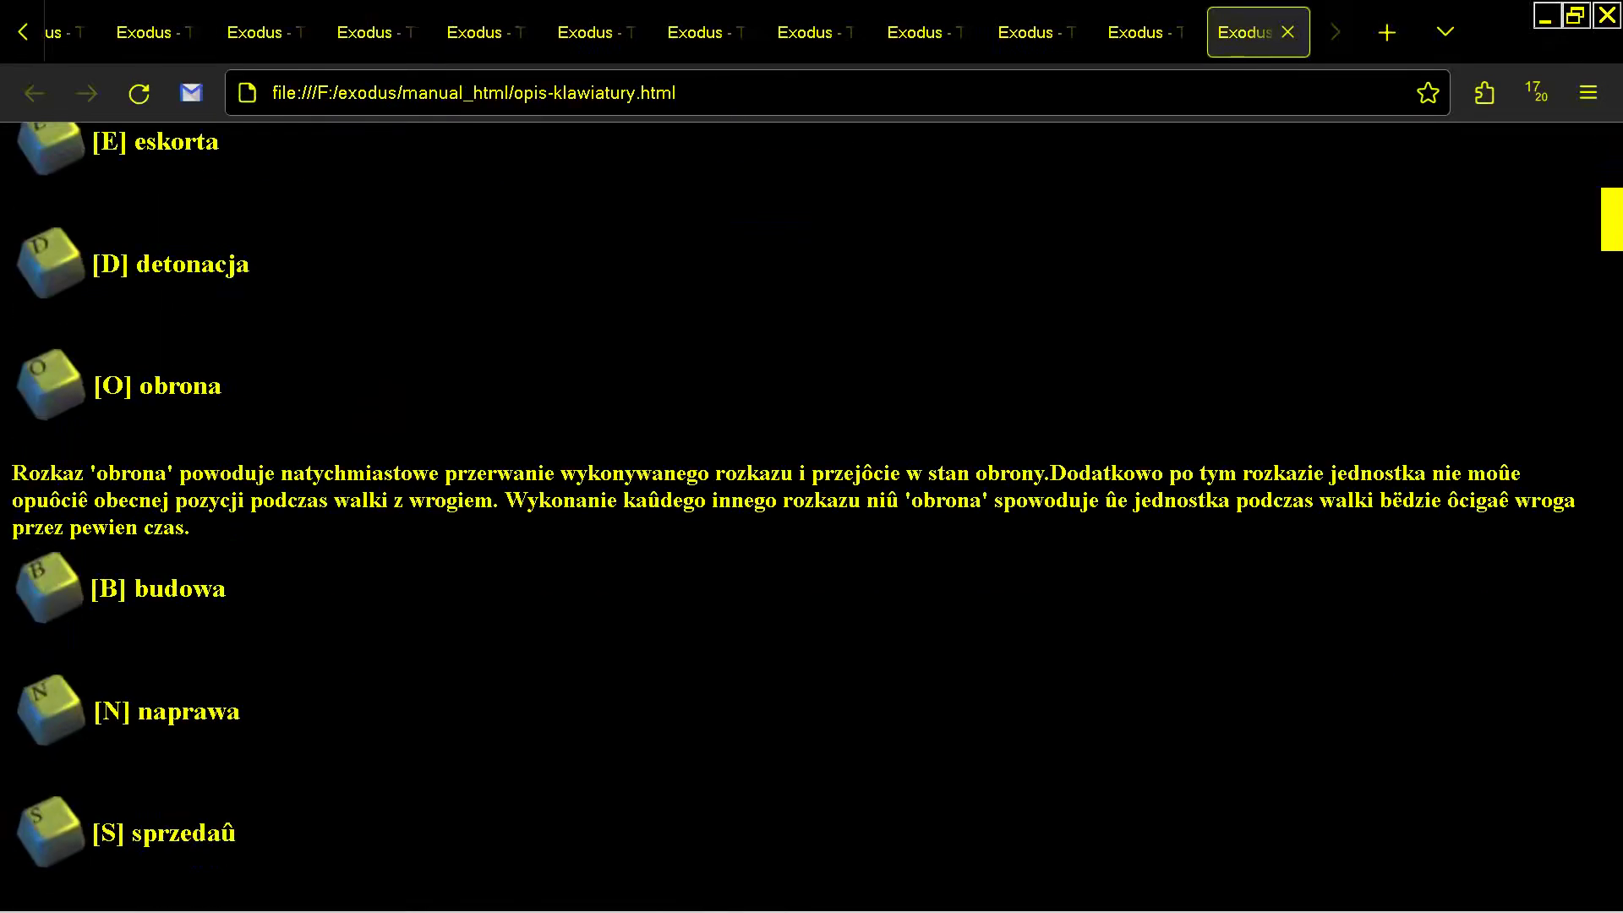
scroll(811, 508, "down", 8)
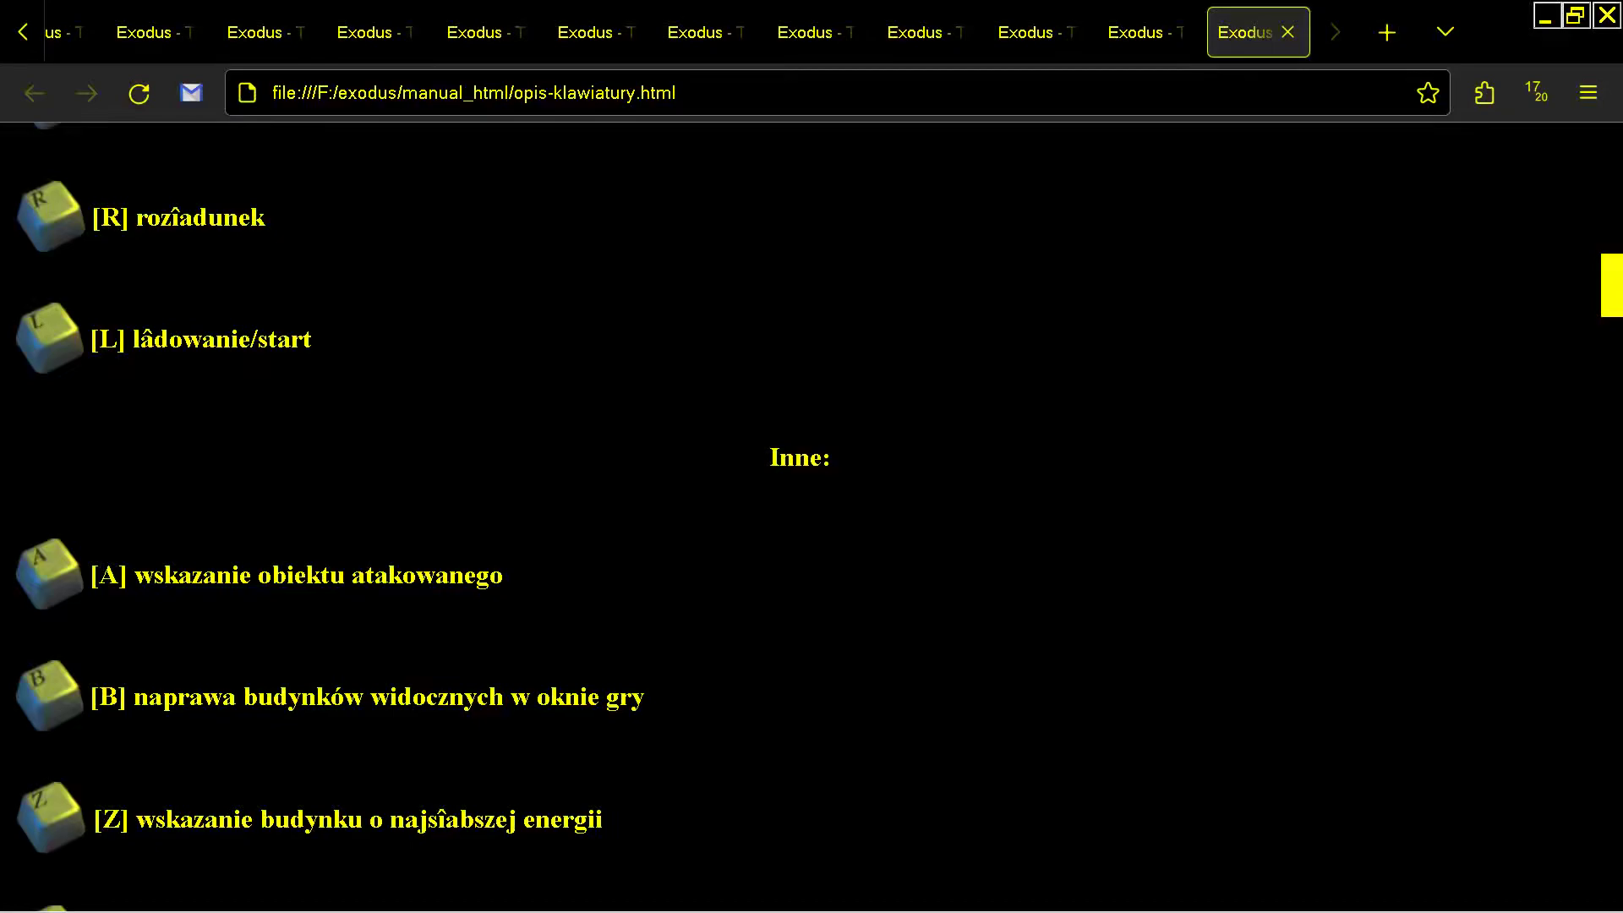
scroll(812, 507, "down", 20)
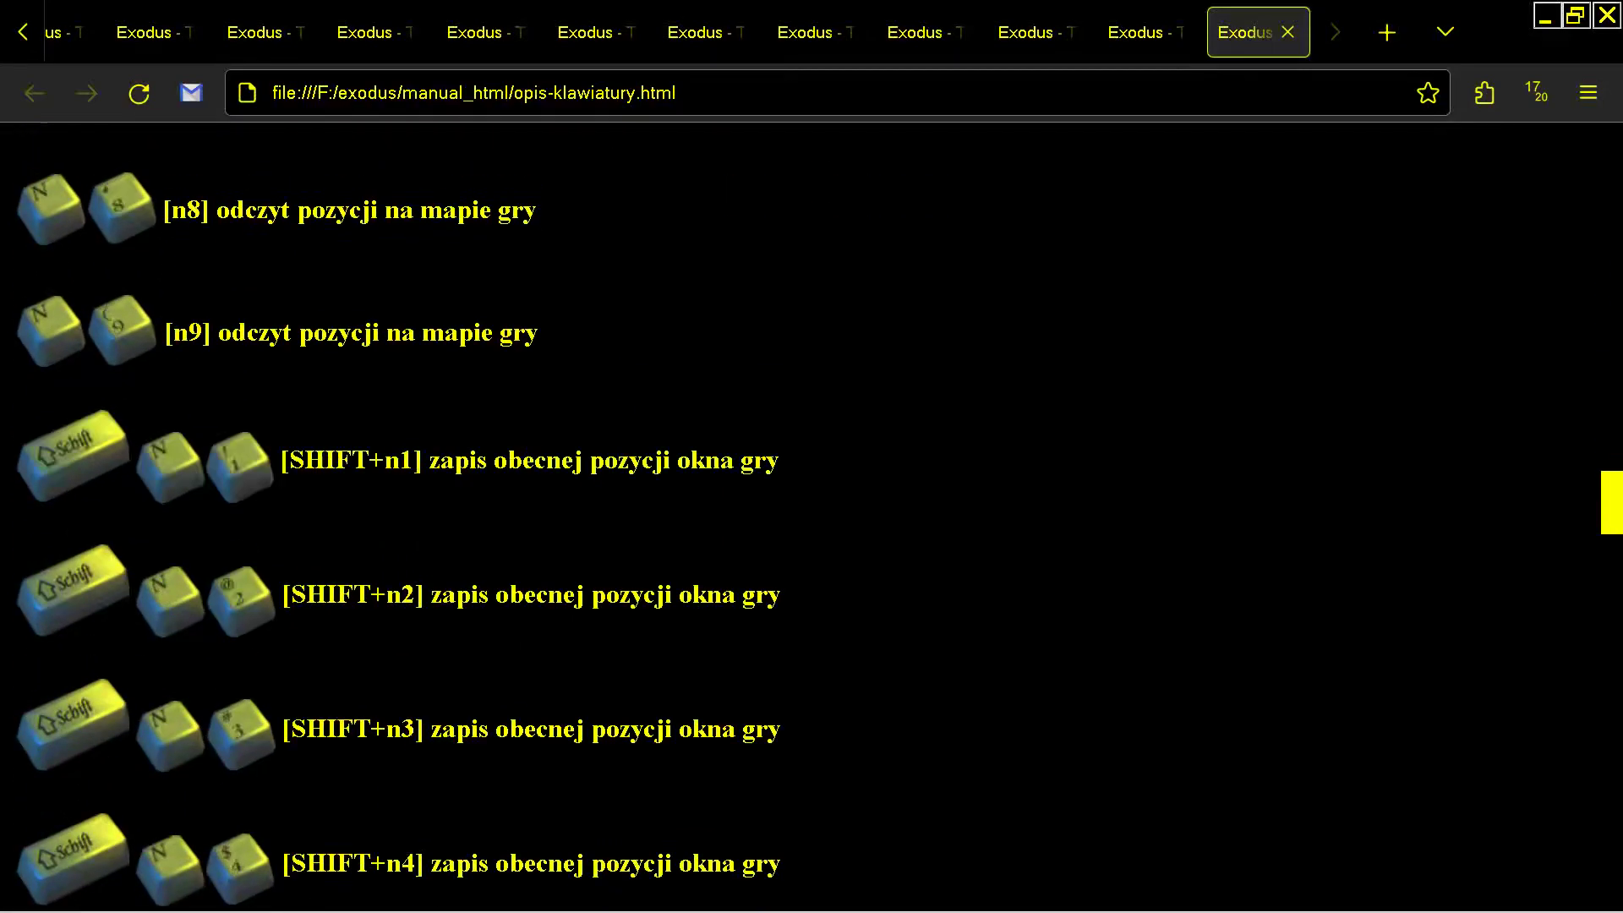
scroll(812, 507, "down", 20)
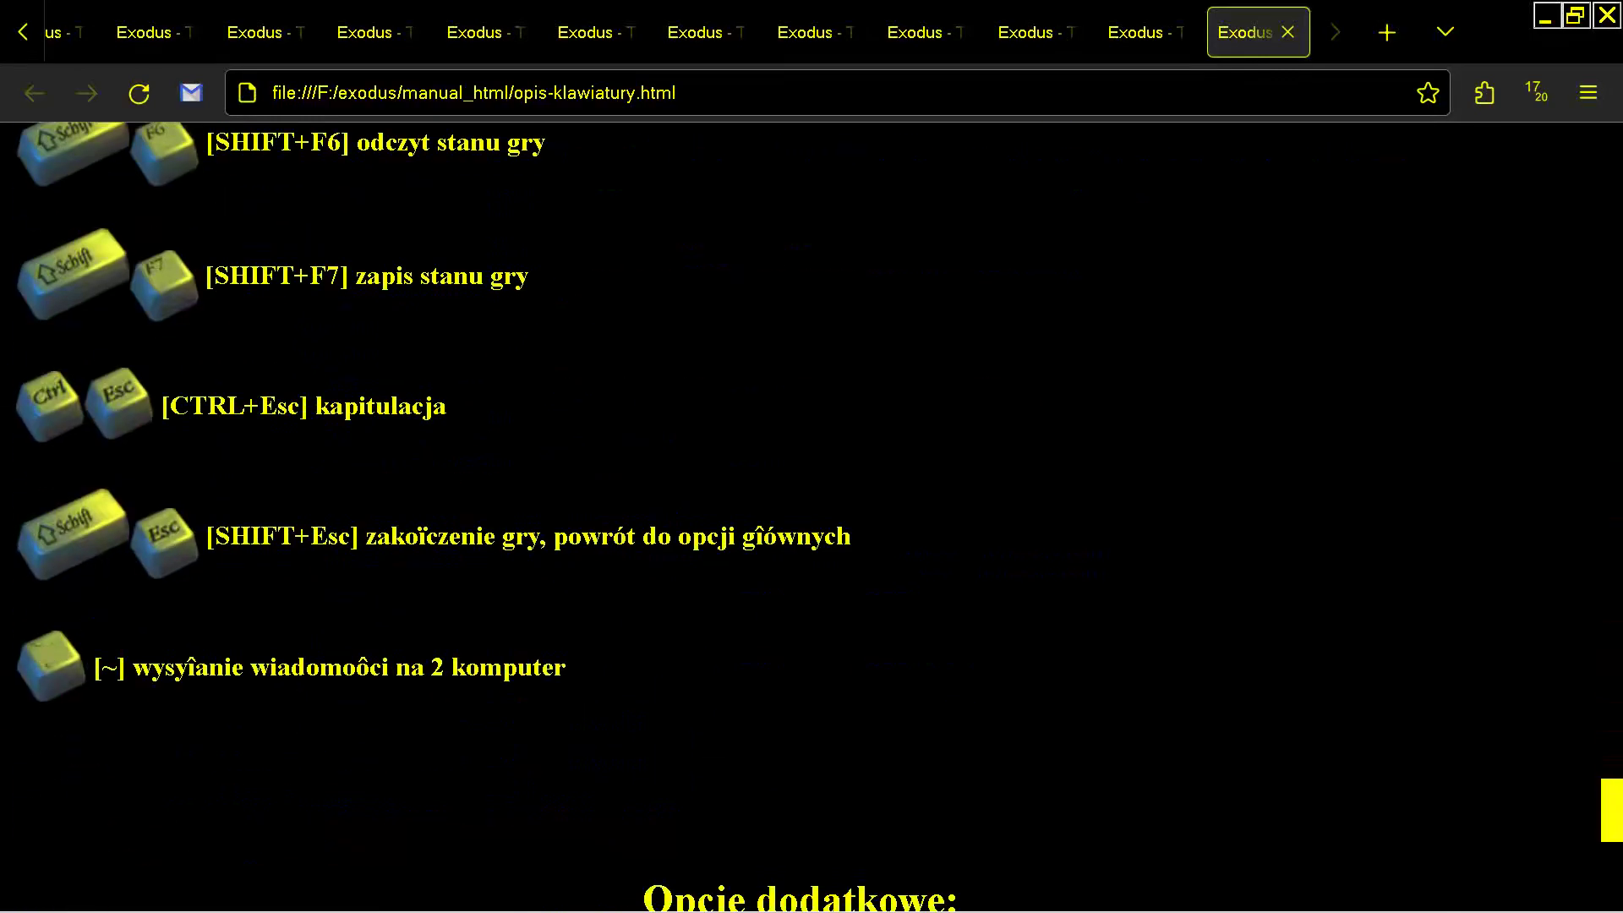
scroll(812, 507, "down", 1)
Open opowiadanie.html from the manual_html folder, look through the story down to the weapon descriptions, and return to an earlier part of the story
key("alt+Tab")
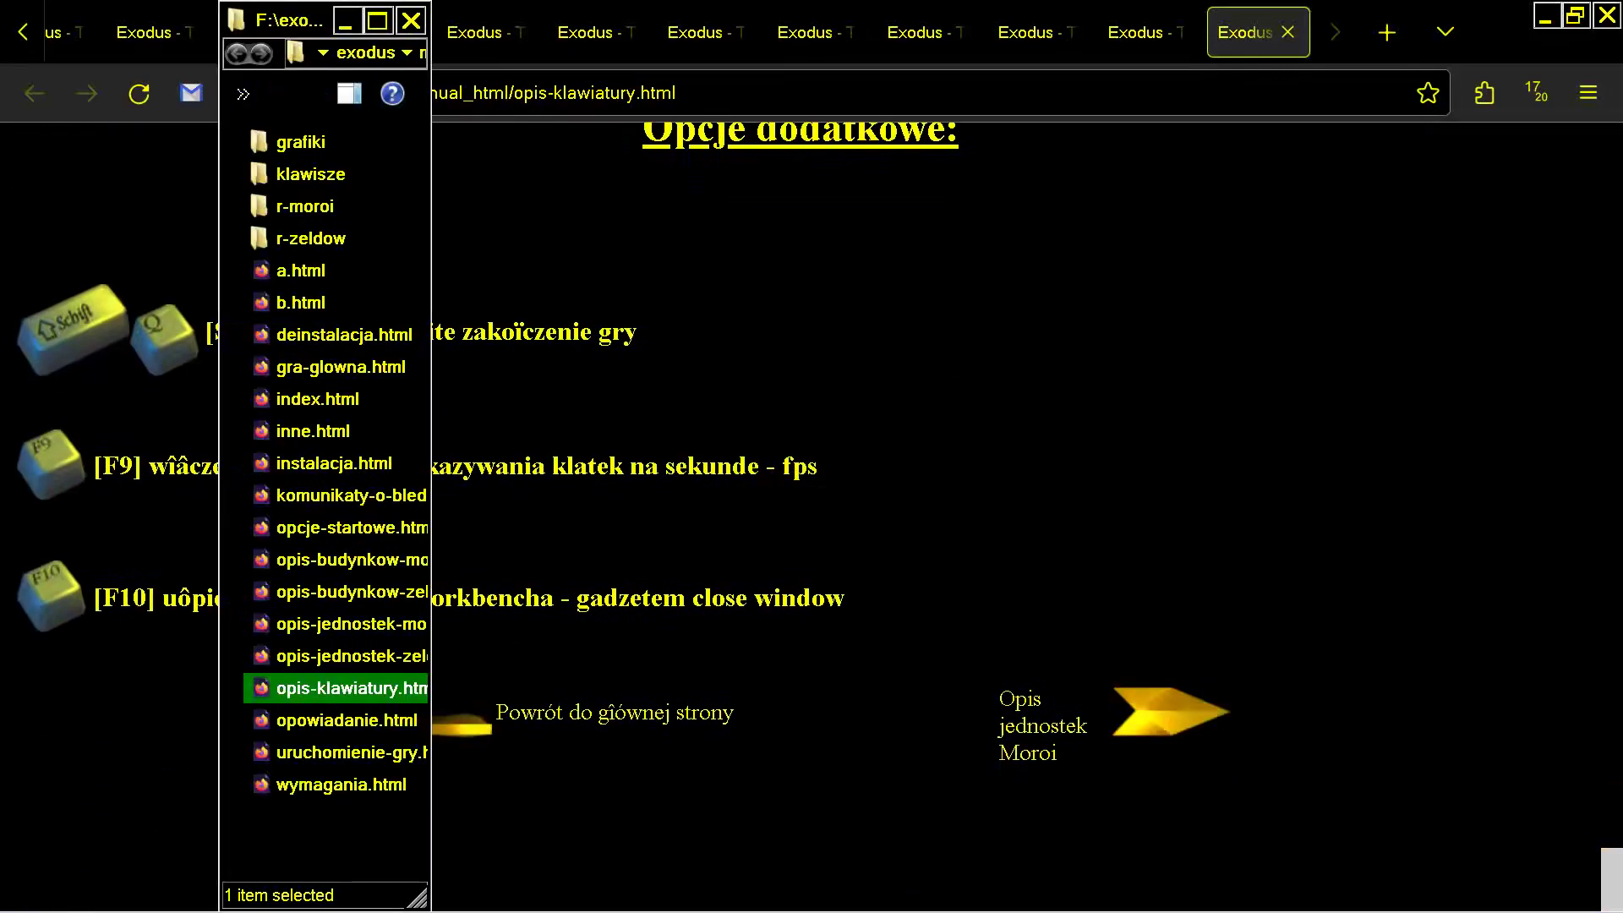
key("Down")
key("Return")
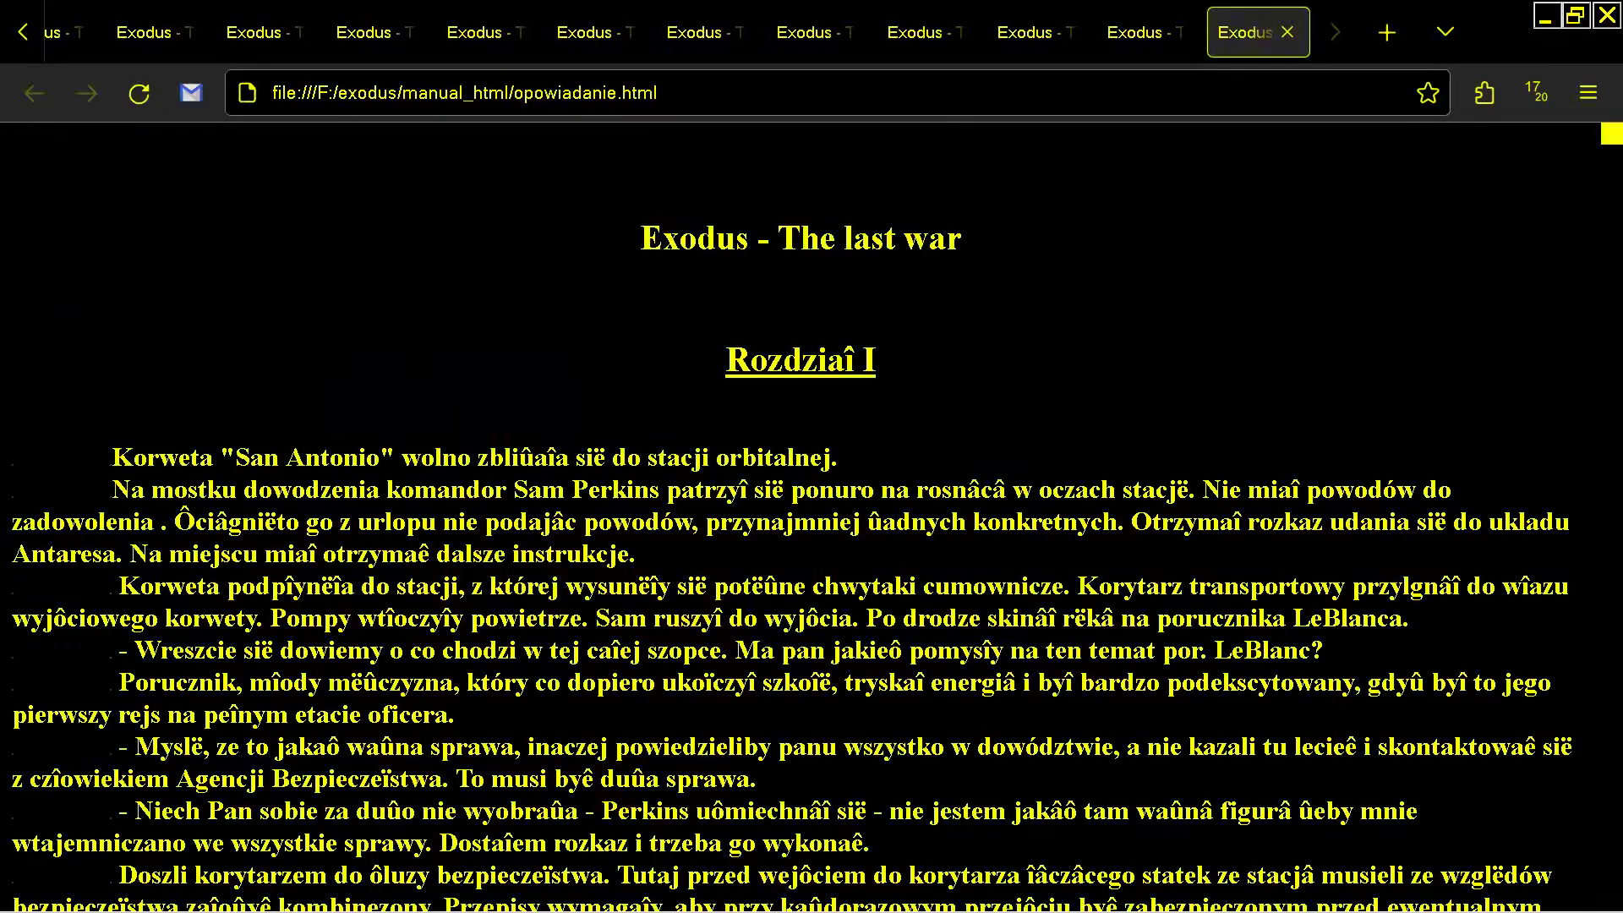
scroll(812, 508, "down", 20)
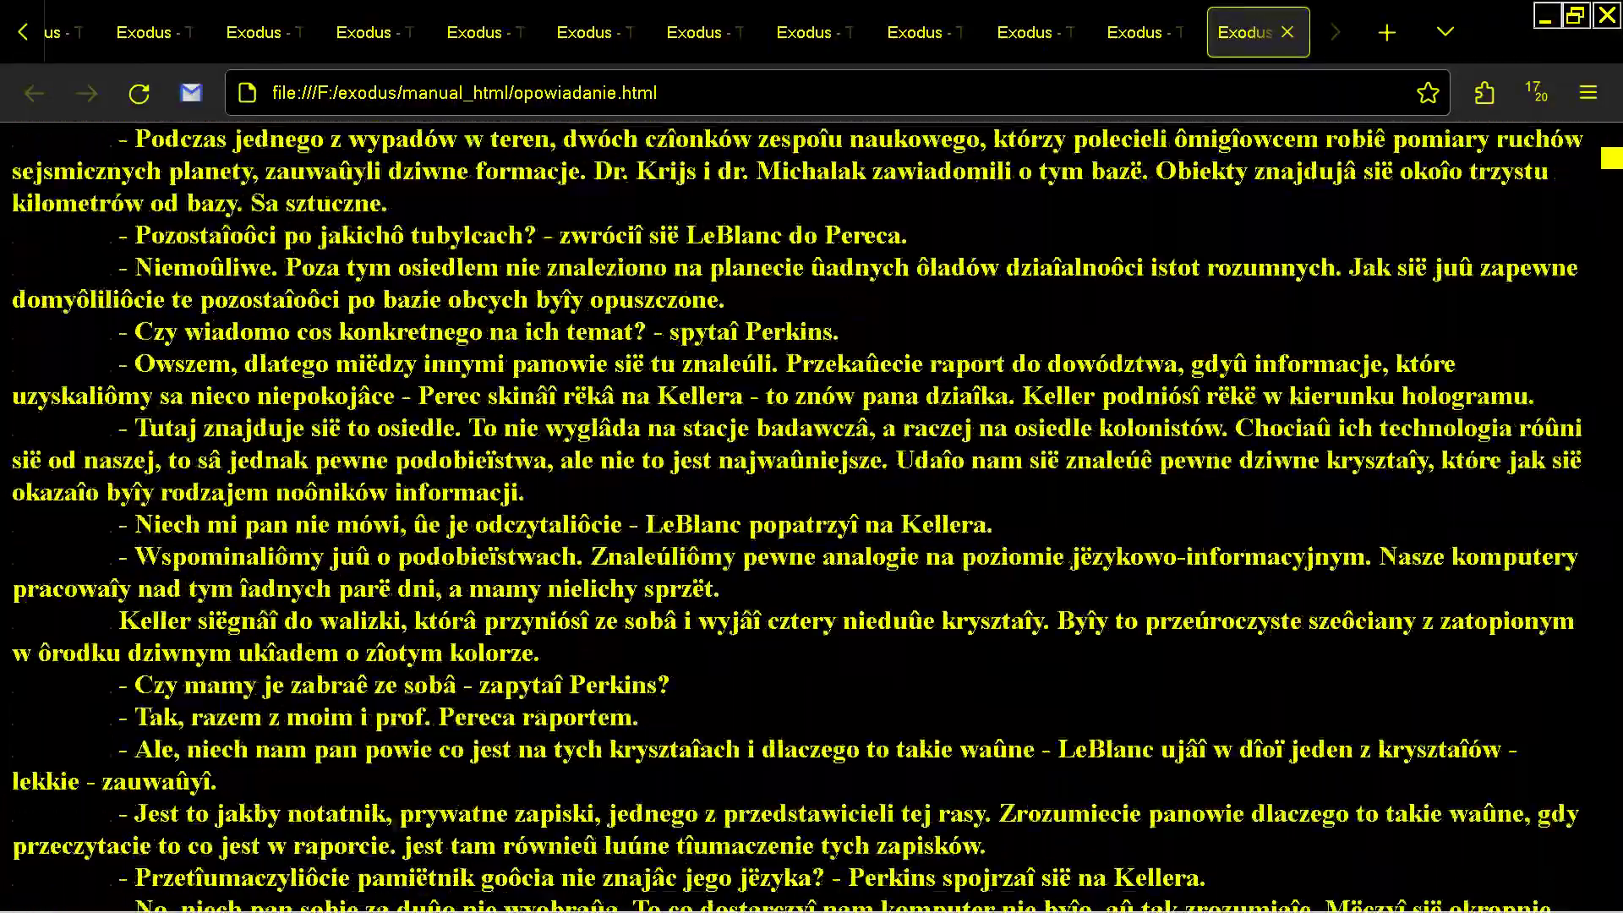
scroll(811, 507, "down", 20)
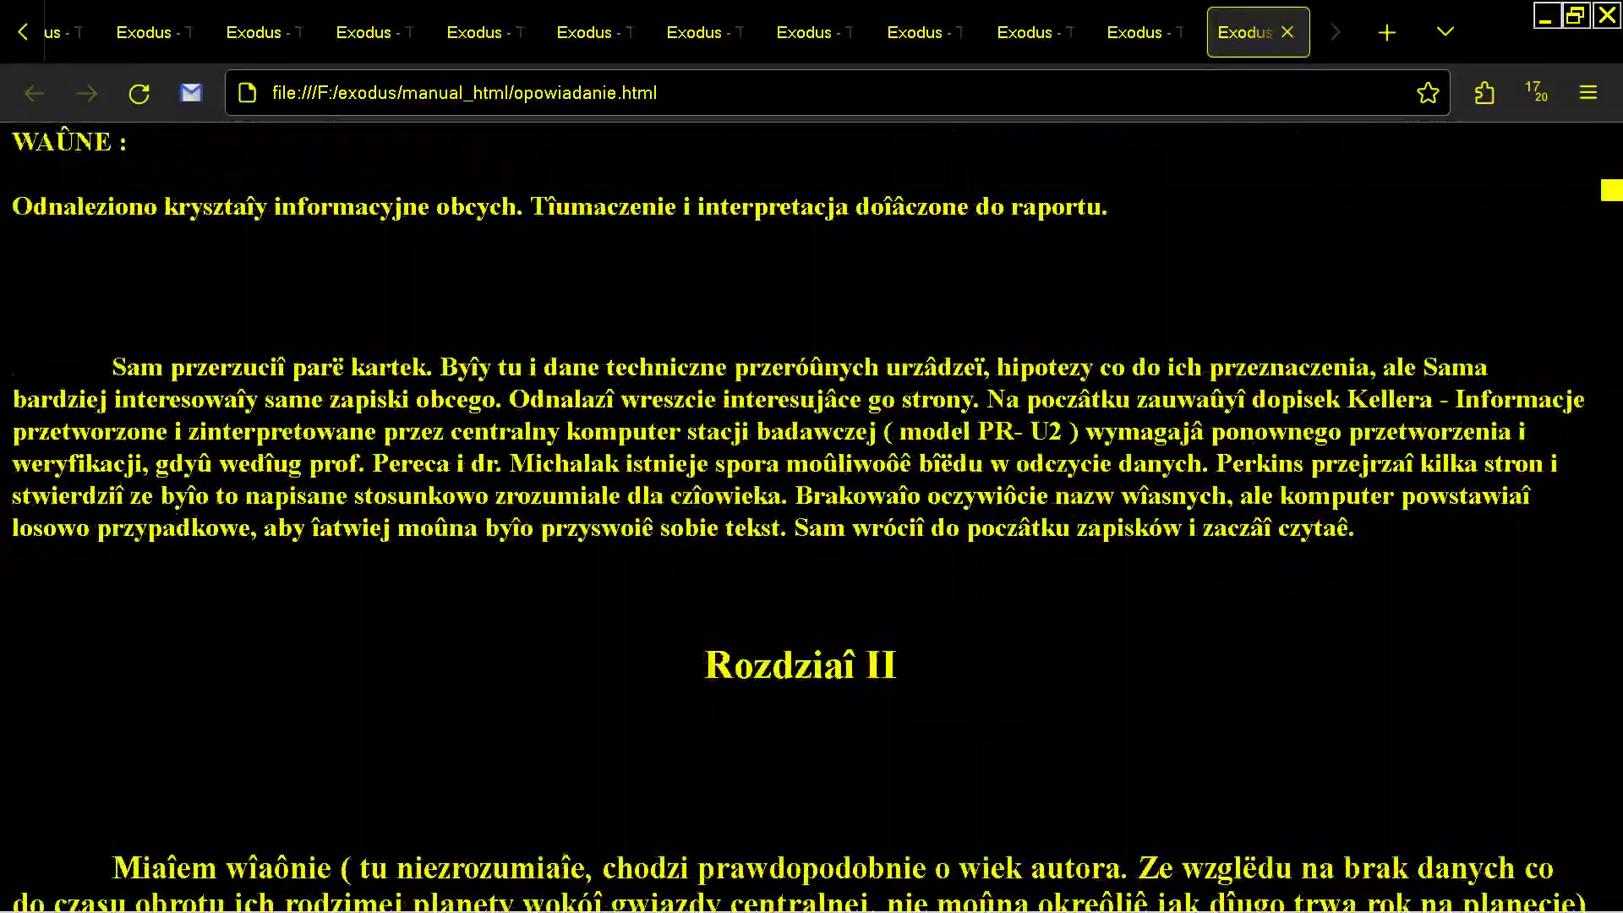
scroll(812, 507, "down", 20)
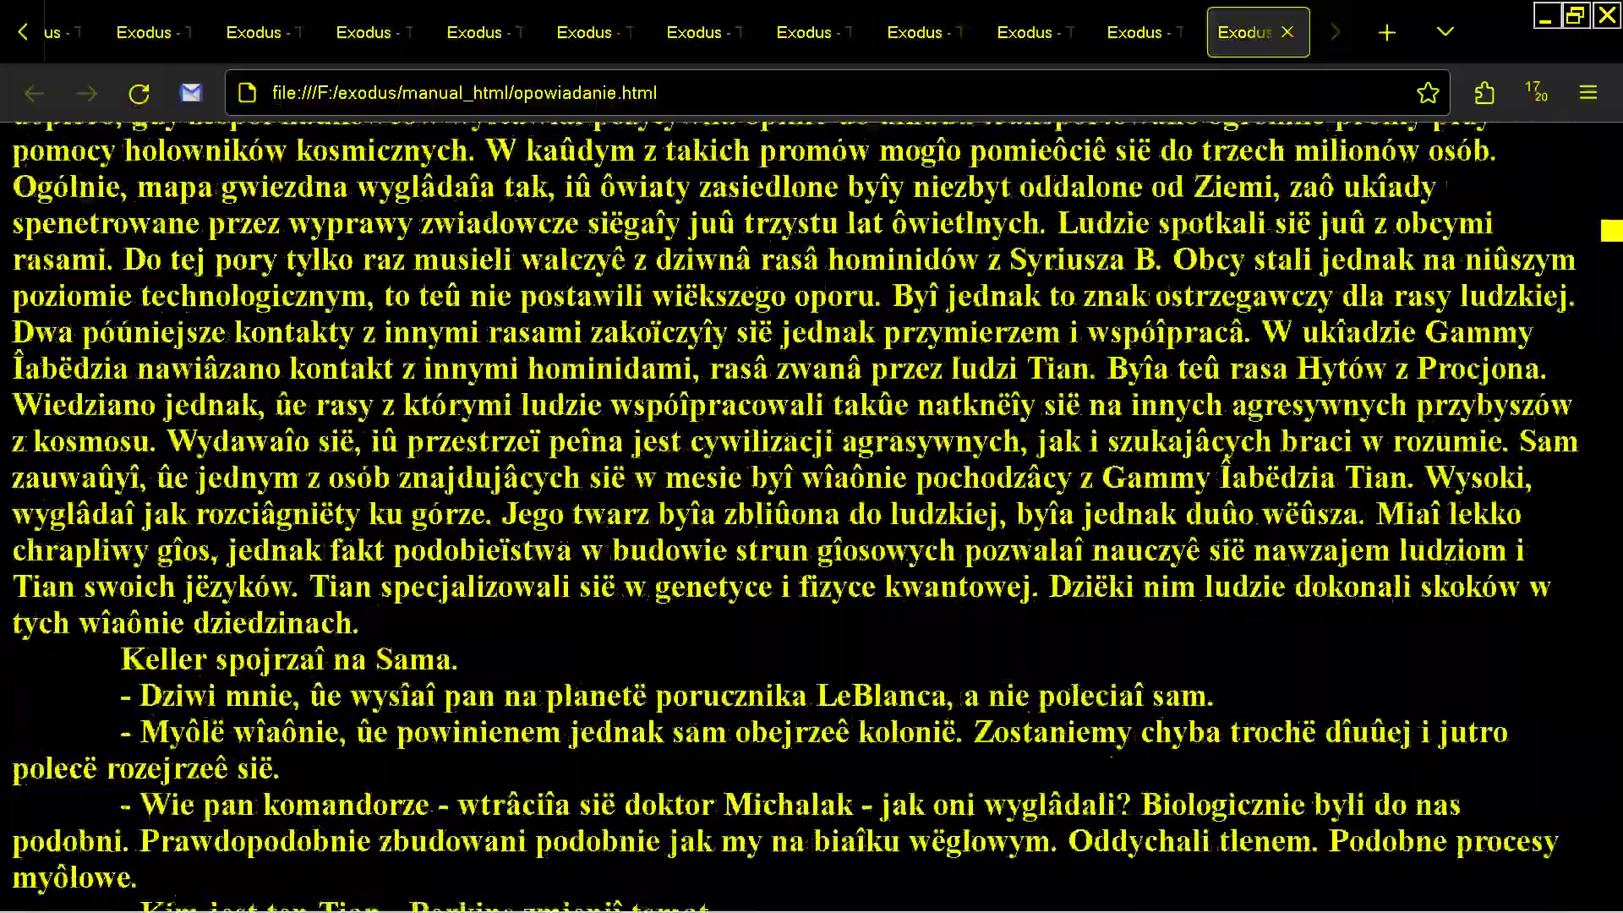
scroll(812, 507, "down", 15)
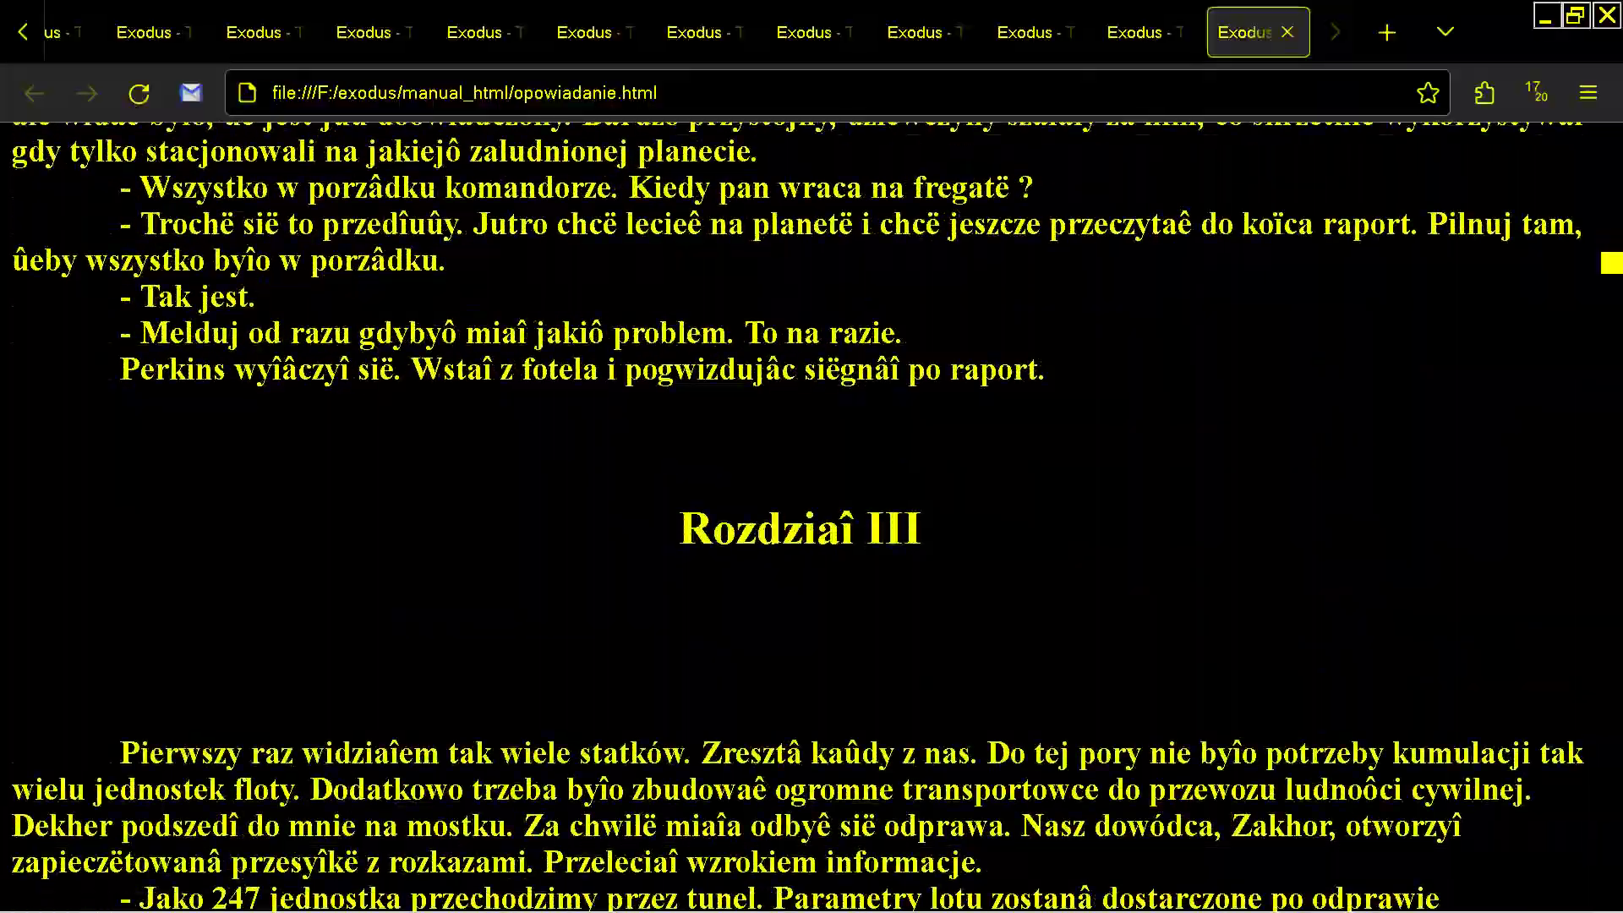
scroll(812, 507, "down", 20)
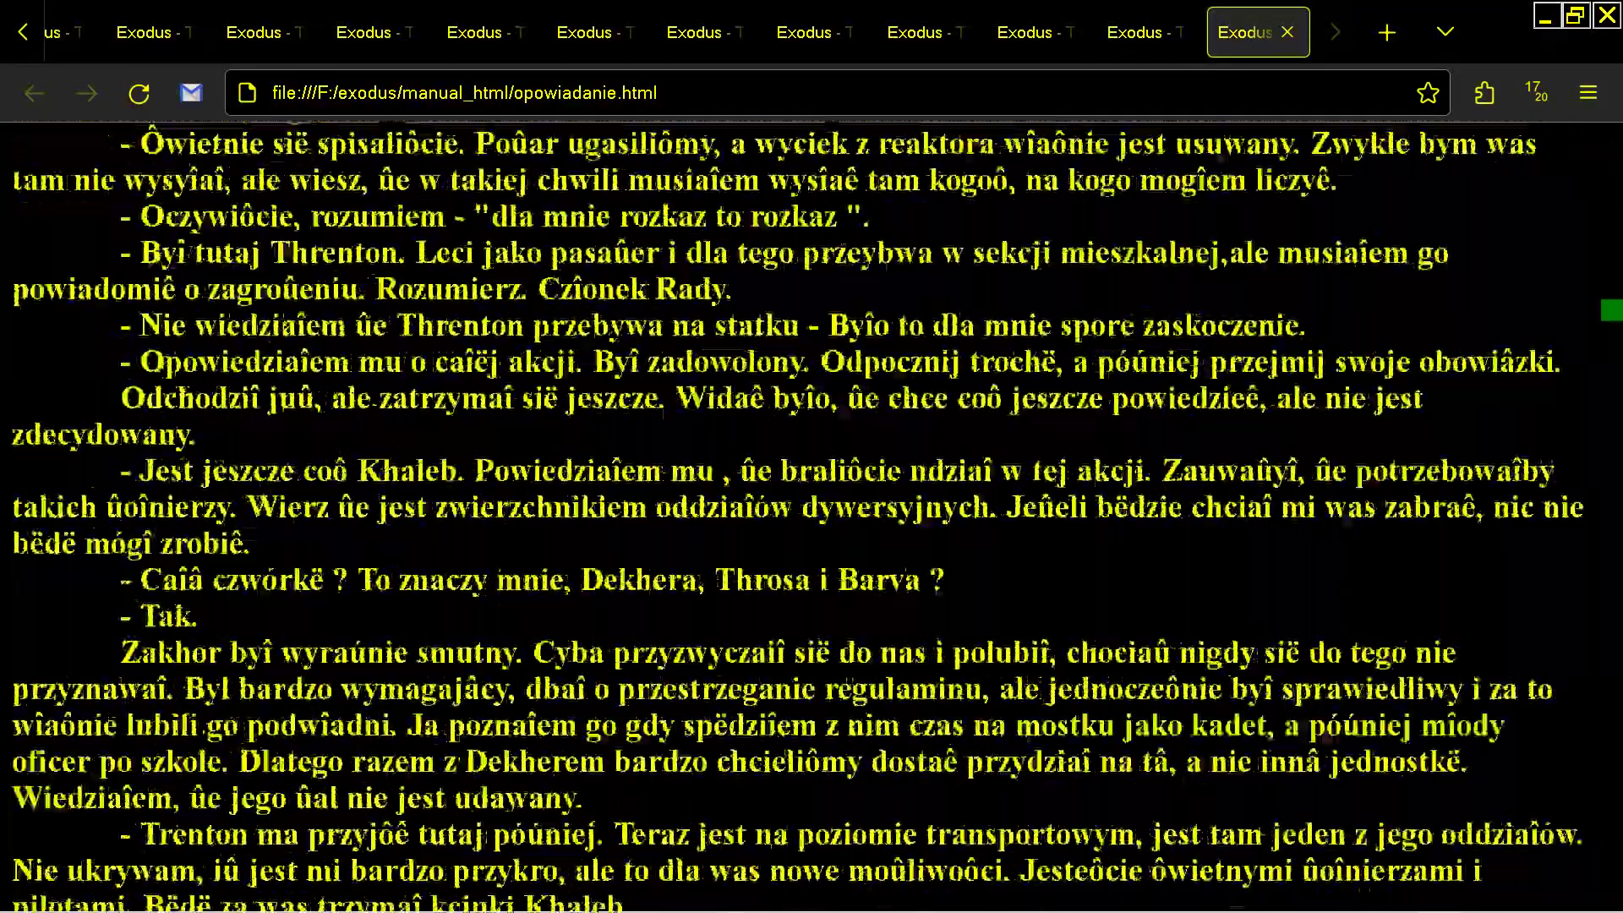
scroll(812, 507, "down", 15)
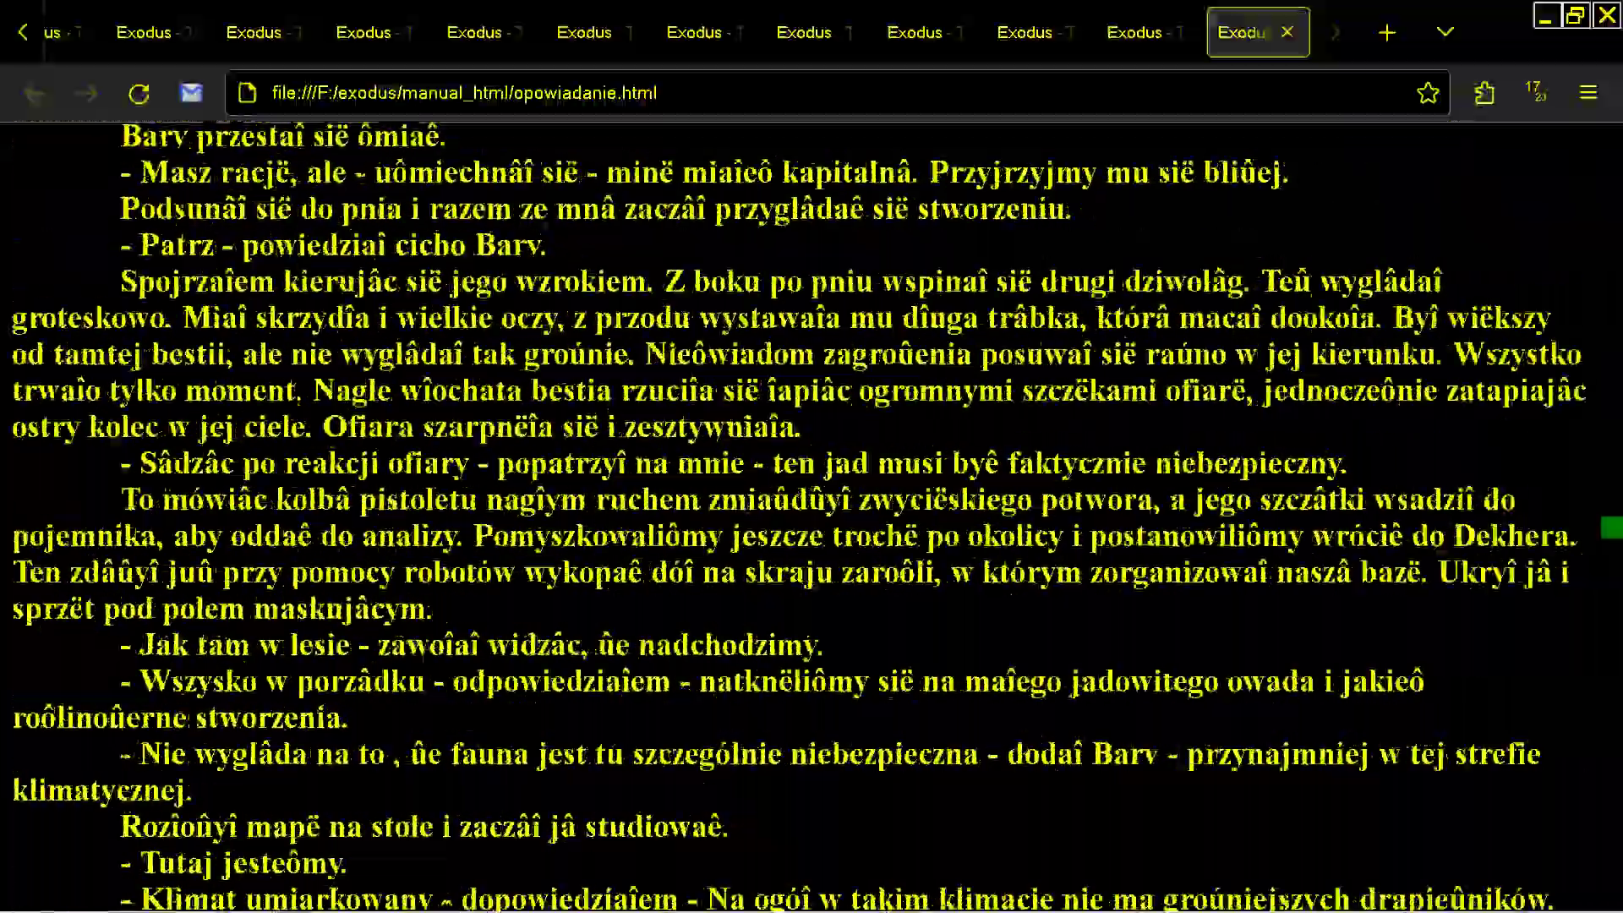
scroll(812, 507, "down", 10)
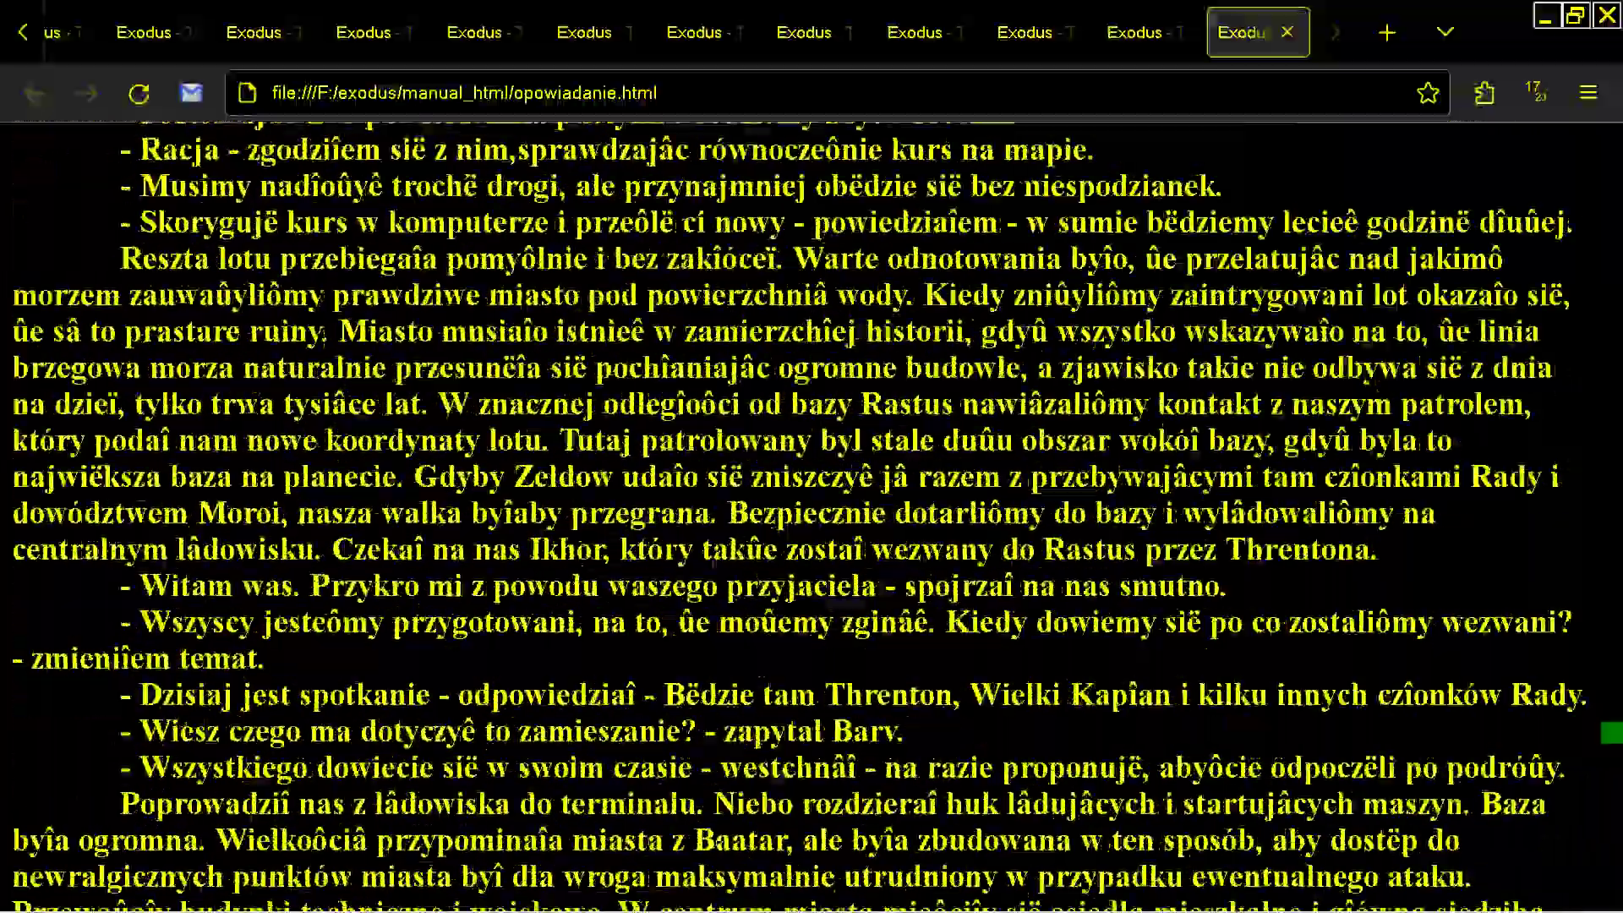
scroll(812, 508, "down", 20)
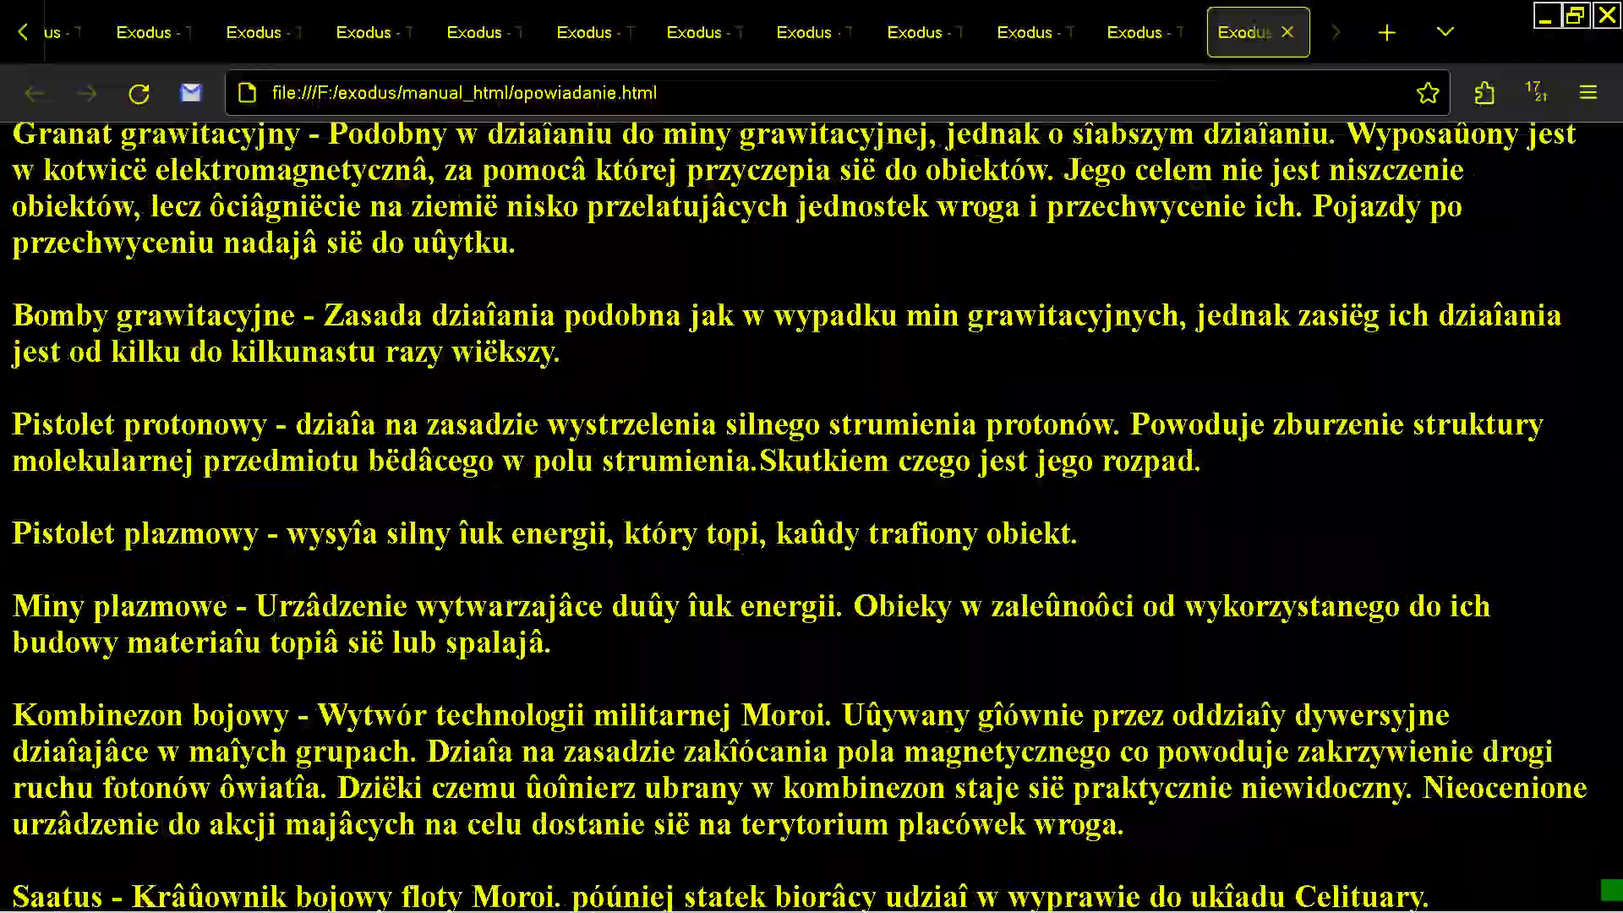
scroll(812, 507, "up", 20)
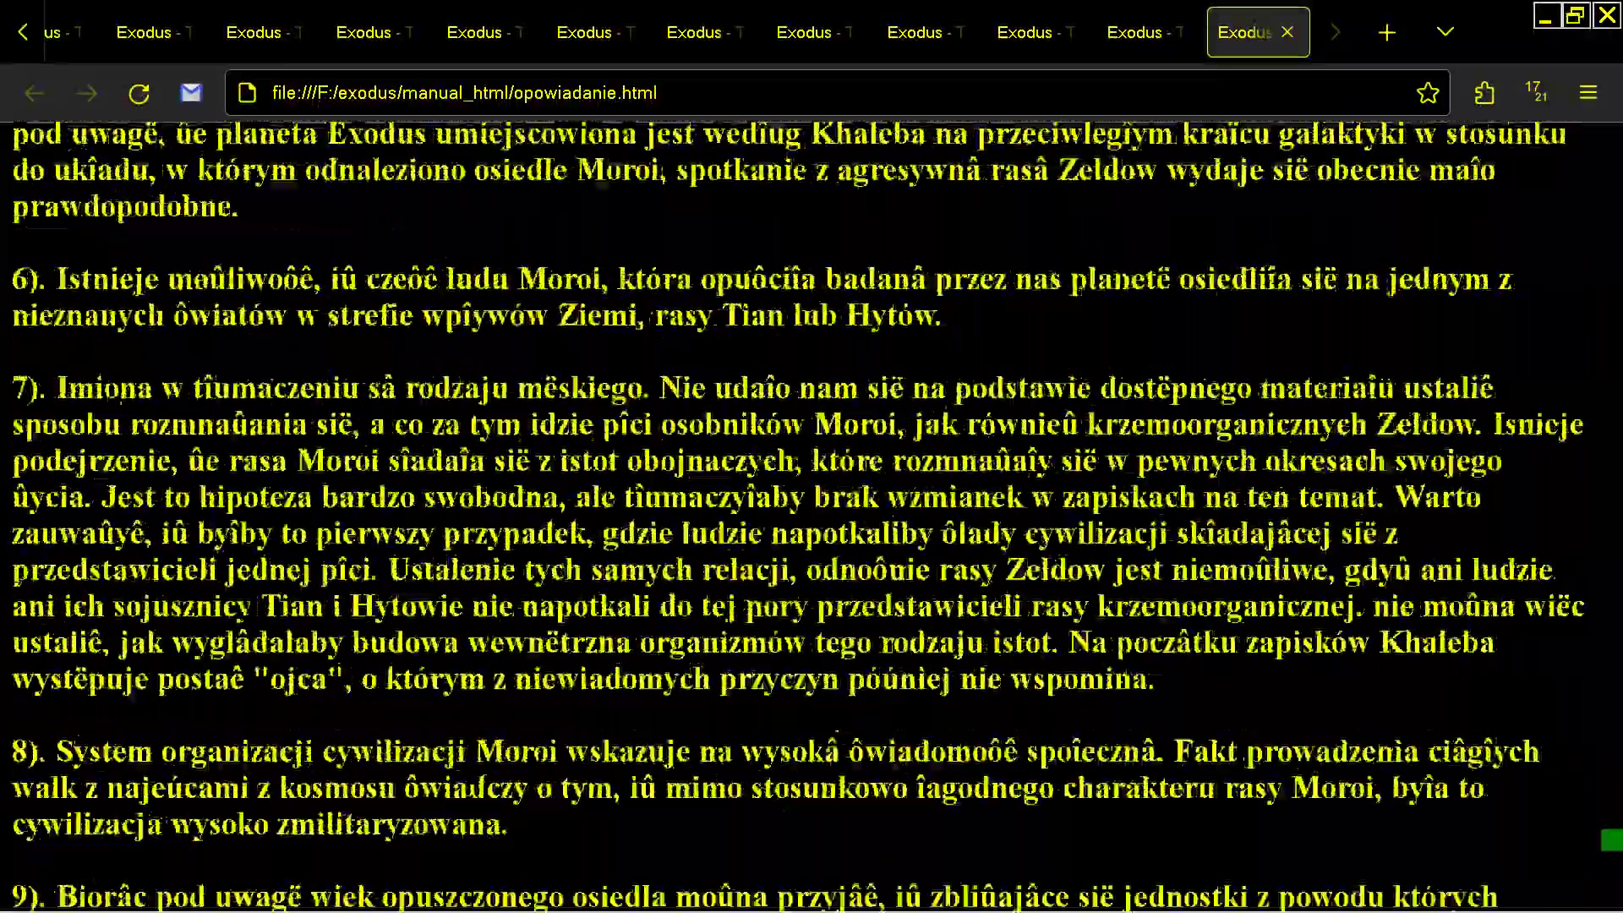
scroll(812, 507, "up", 20)
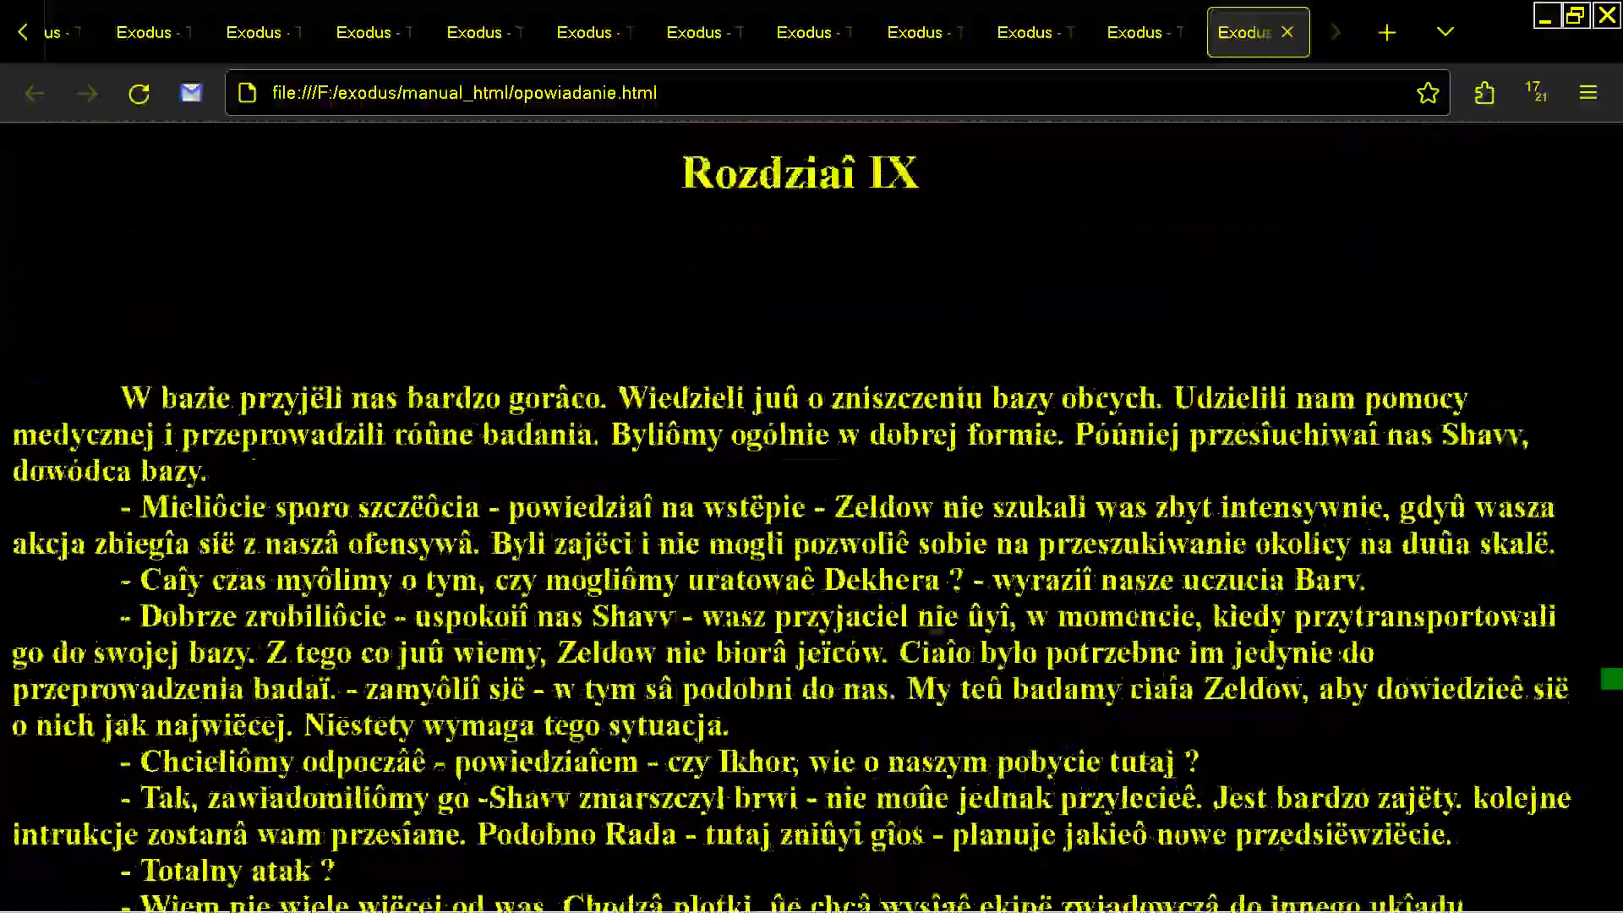
left_click_drag(1611, 678, 1612, 545)
Open uruchomienie-gry.html from the manual_html folder, look through its setup and launch instructions, and briefly view the linked Opcje startowe page
key("alt+Tab")
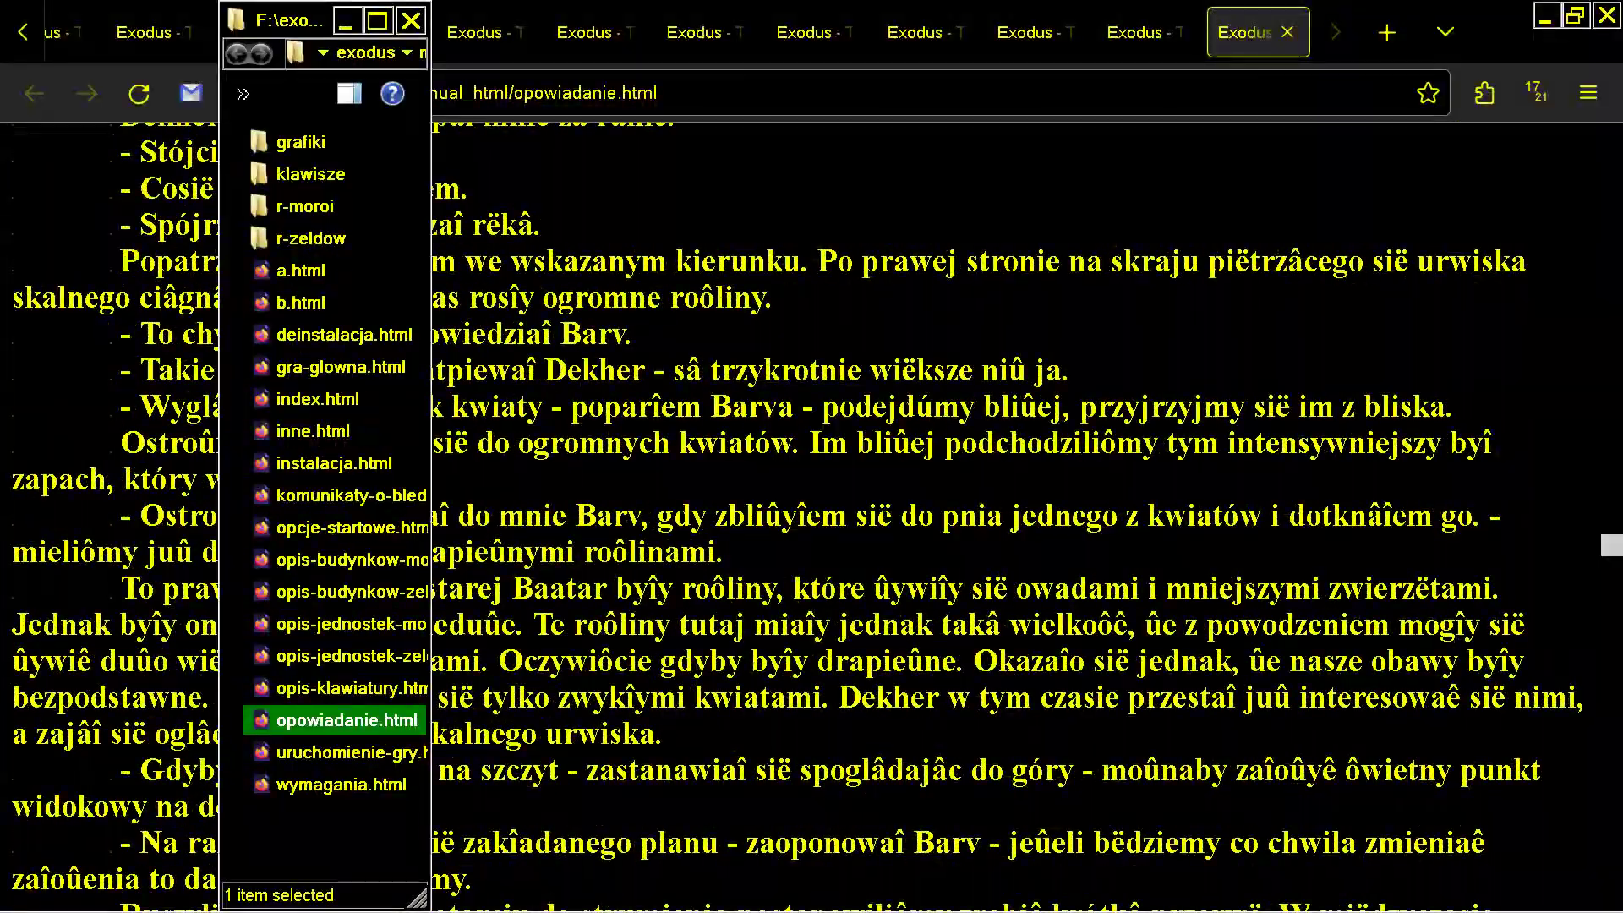
left_click(351, 751)
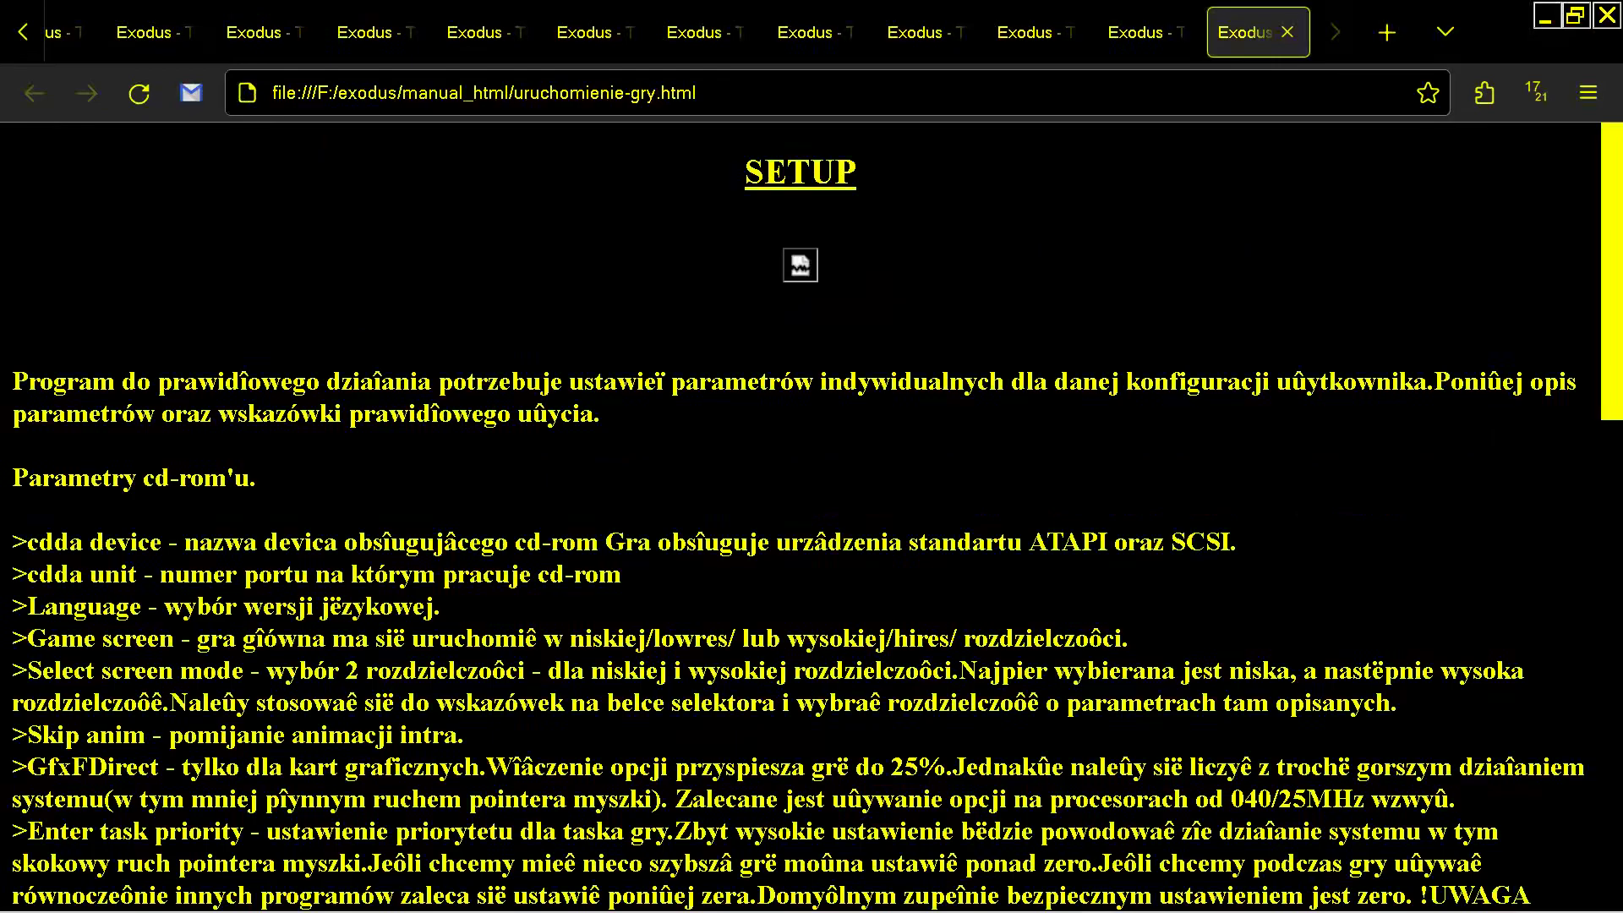
scroll(811, 507, "down", 10)
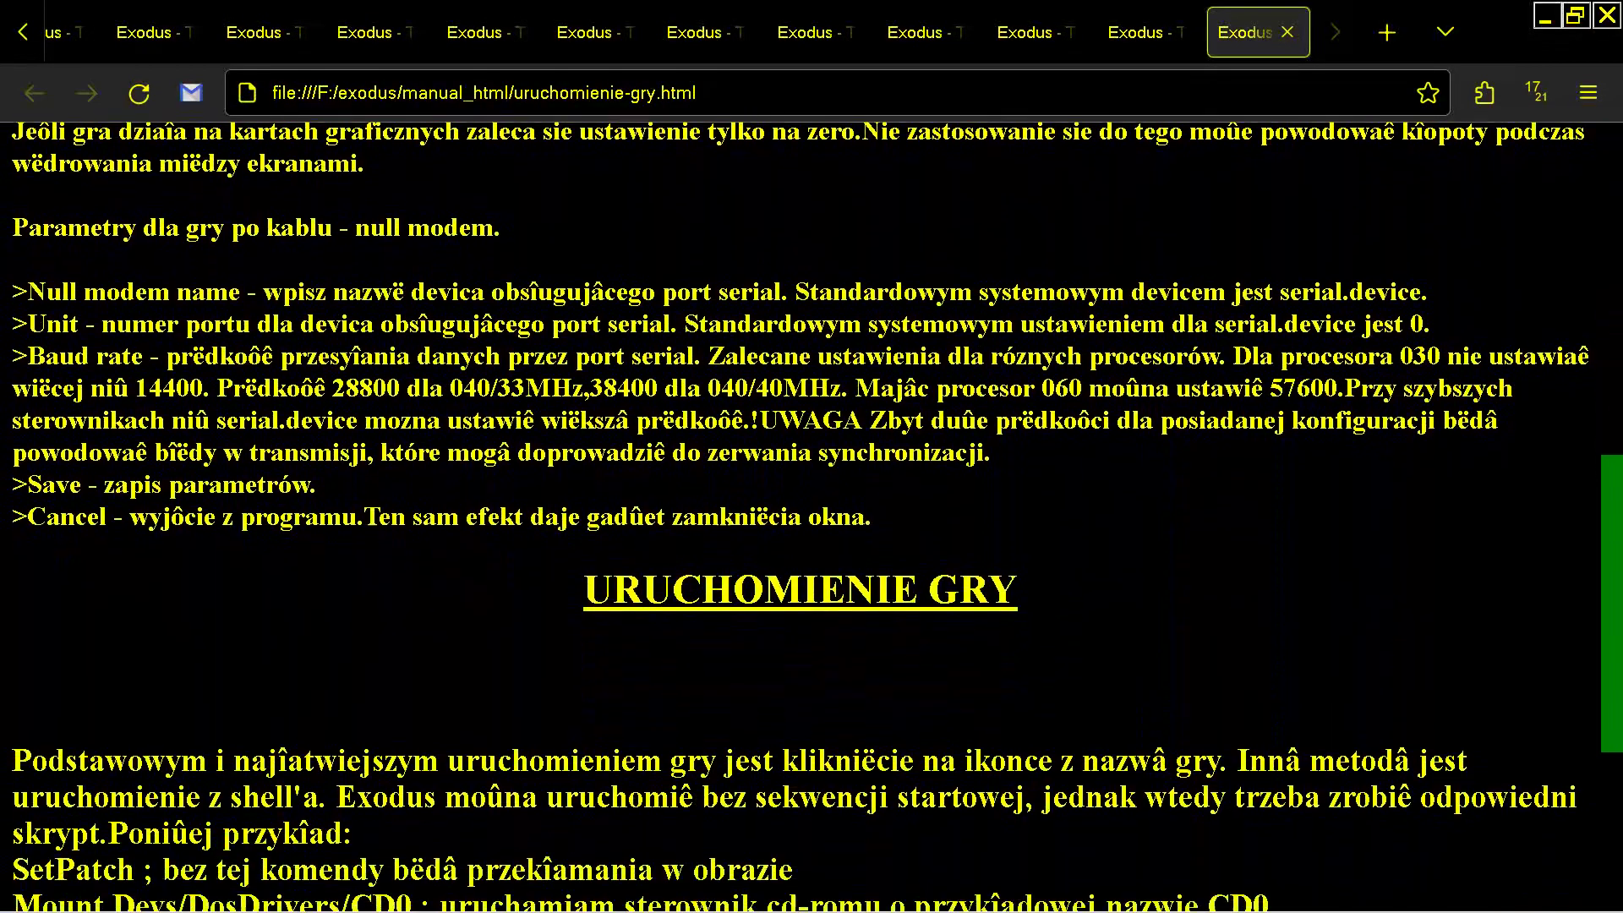
scroll(812, 507, "down", 5)
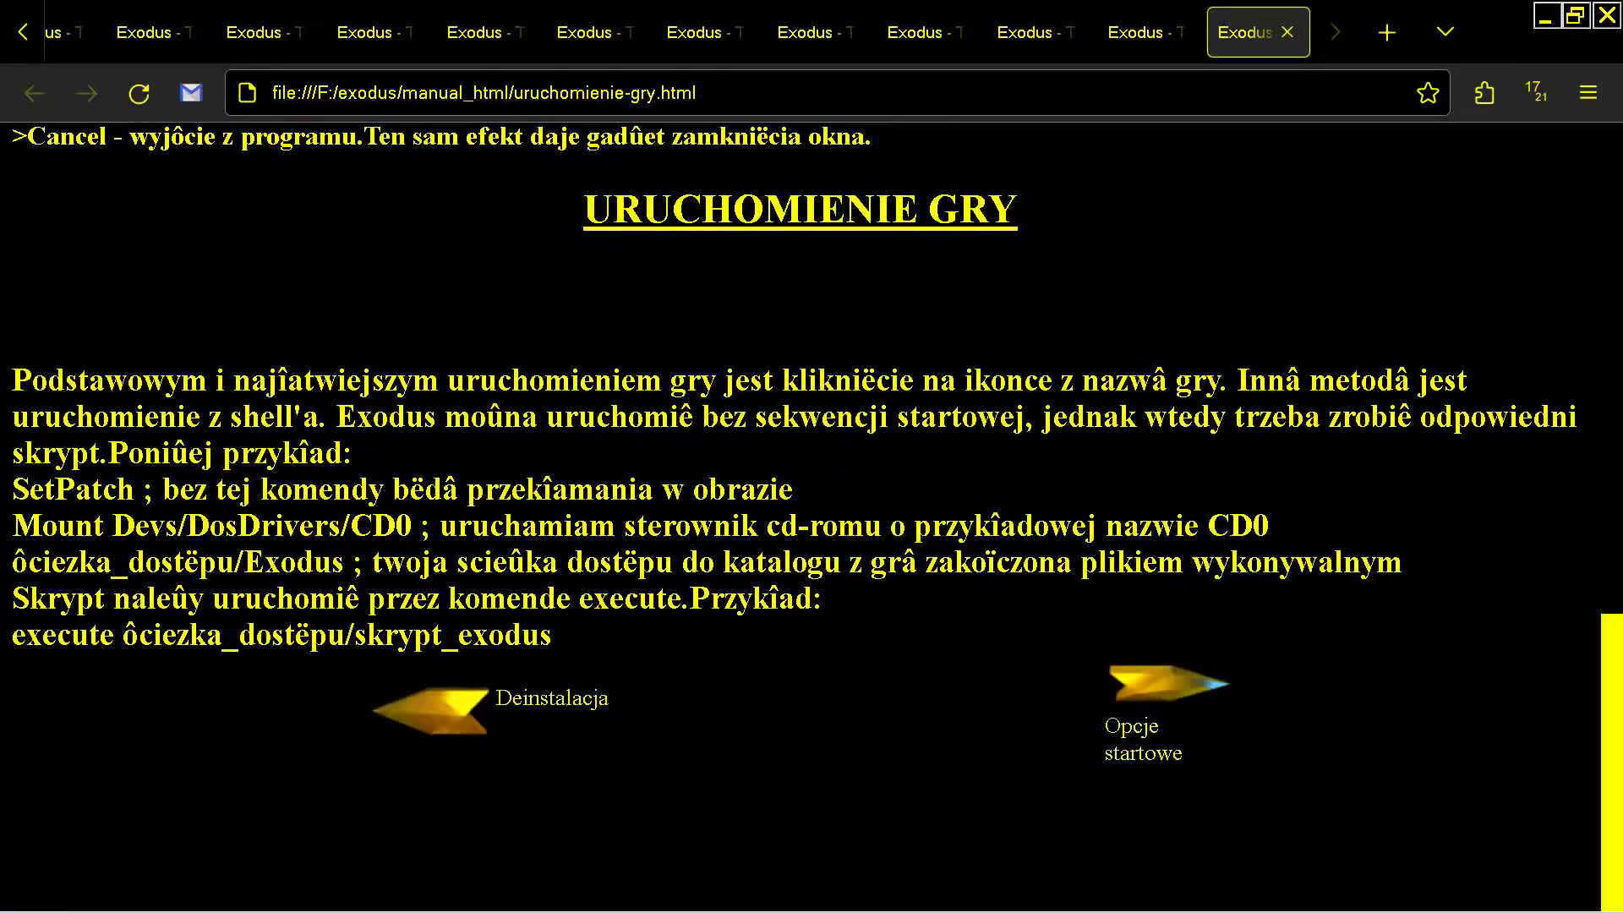
left_click(1167, 685)
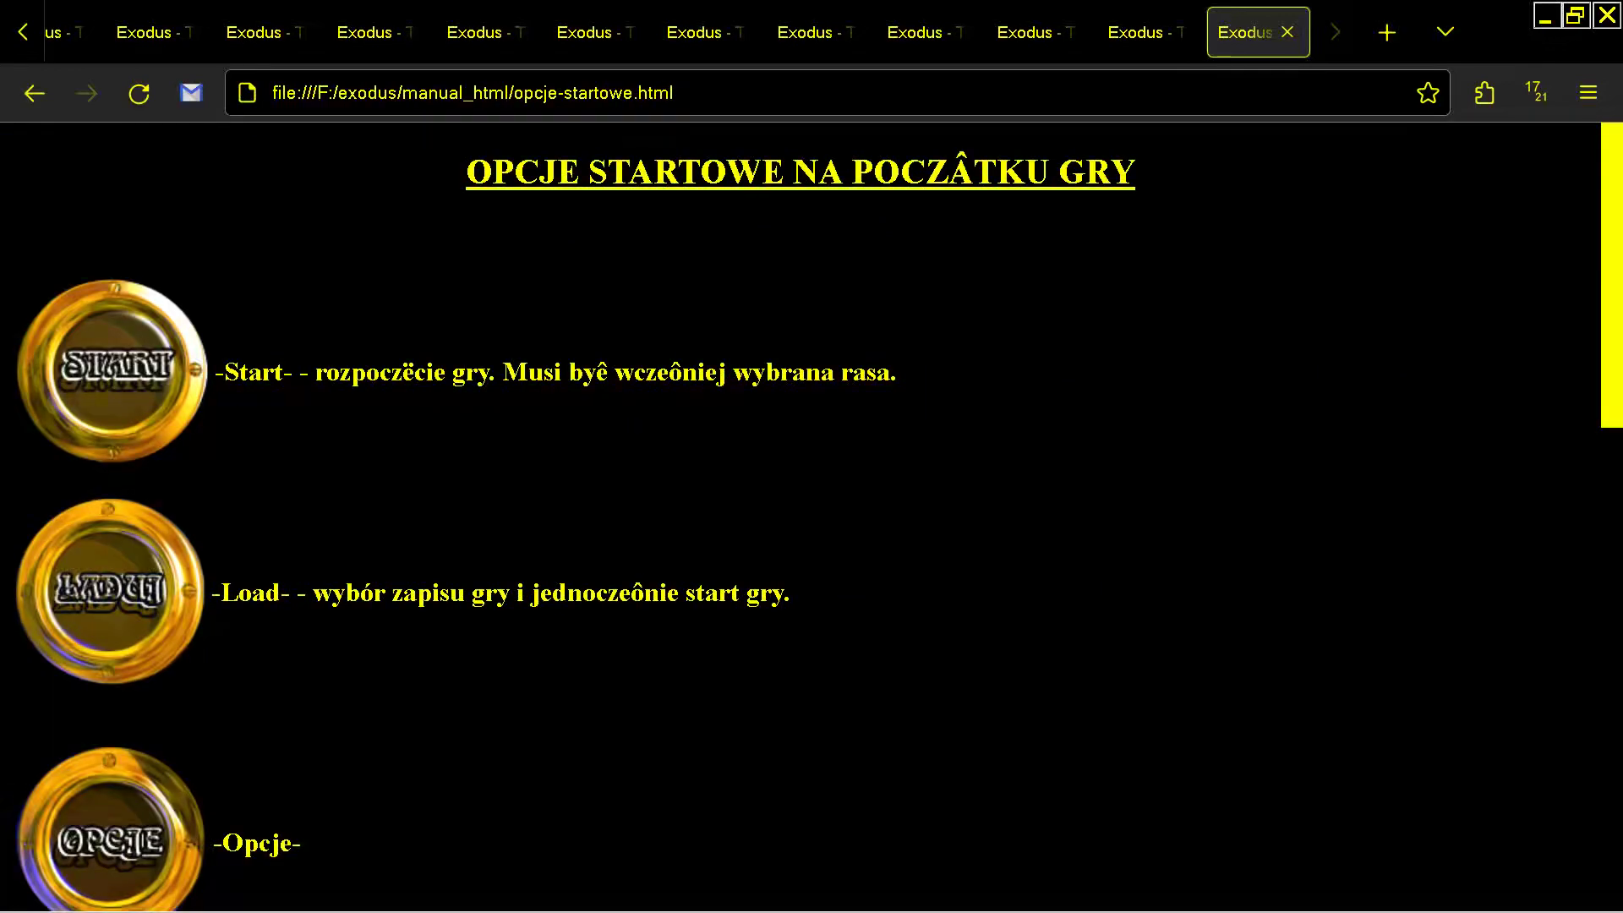
key("alt+Left")
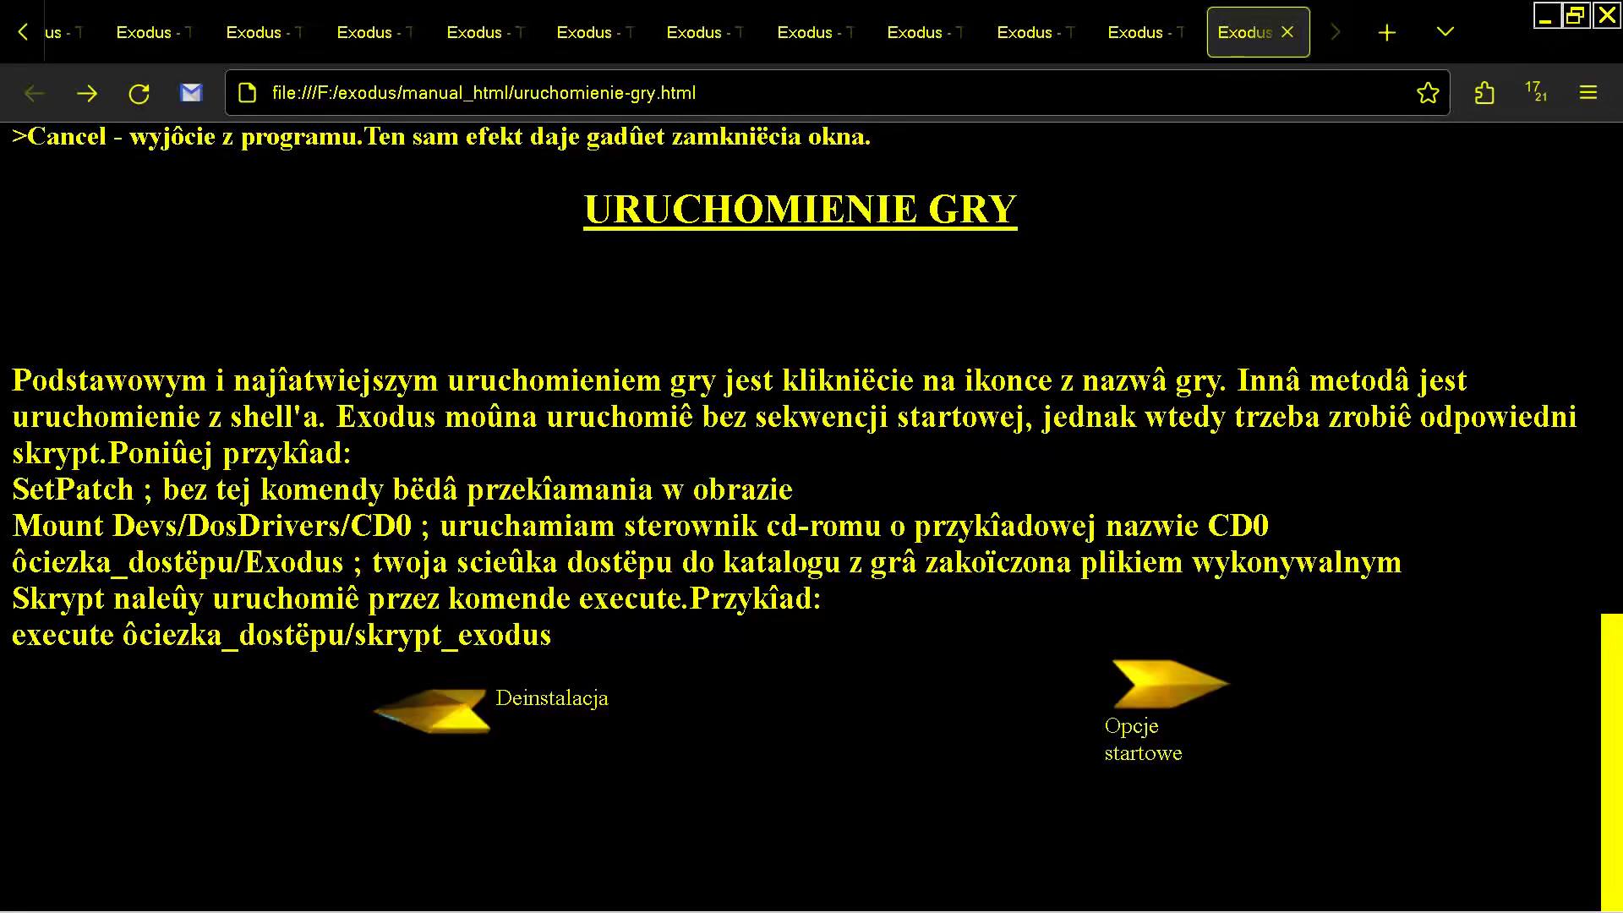
Follow the manual links through Deinstalacja and Instalacja to Wymagania, look at its performance tables, and return to the game launch page
left_click(431, 711)
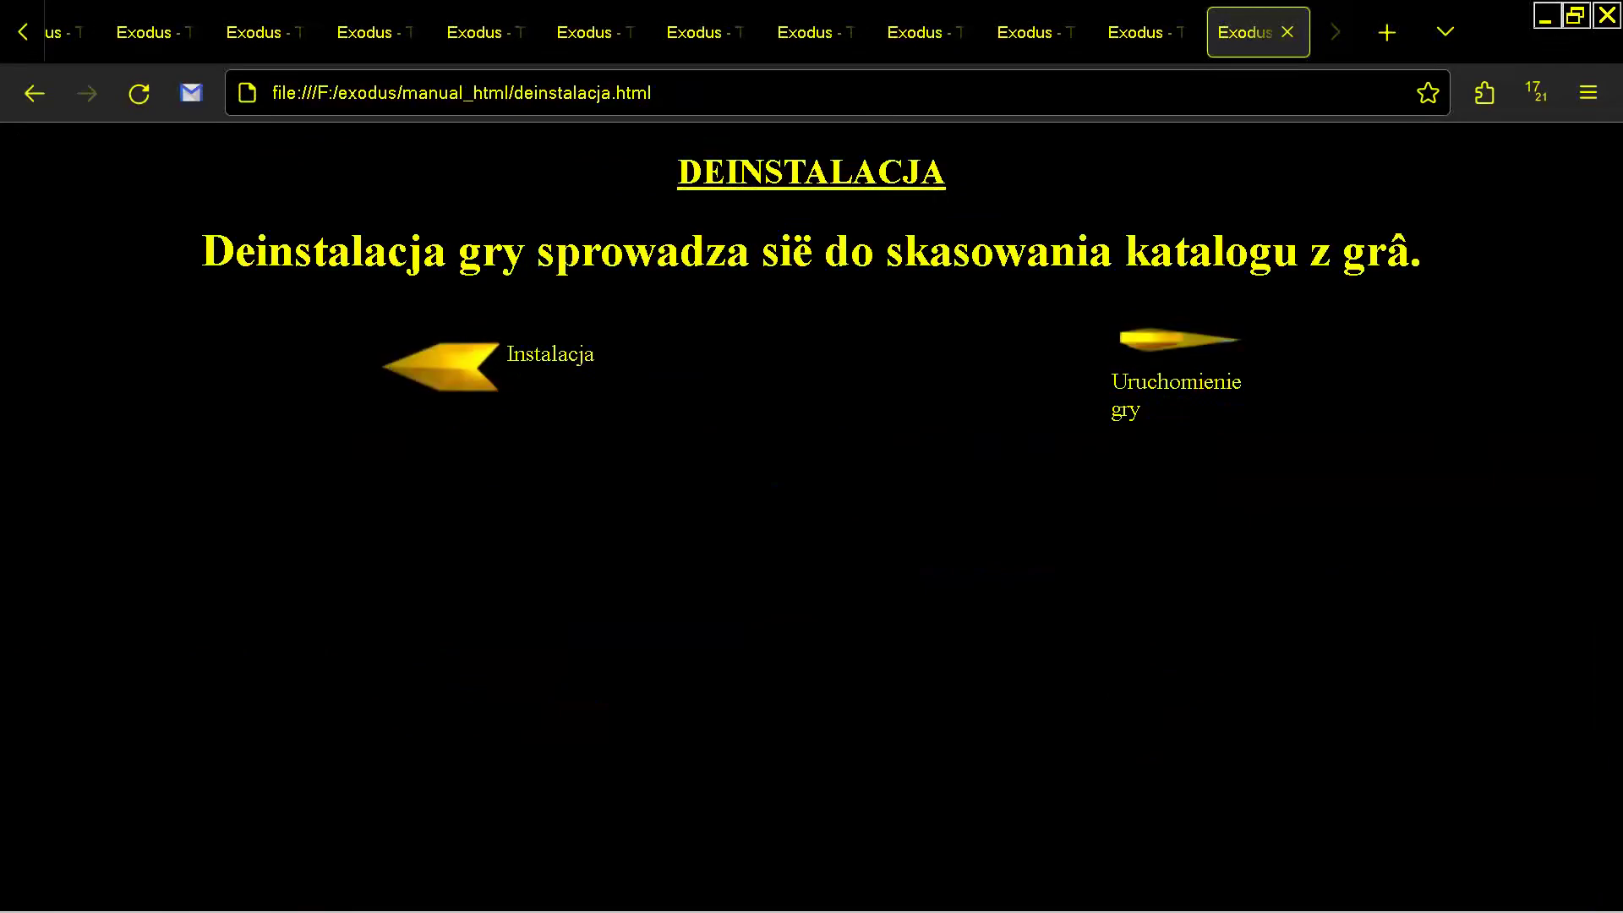
left_click(440, 367)
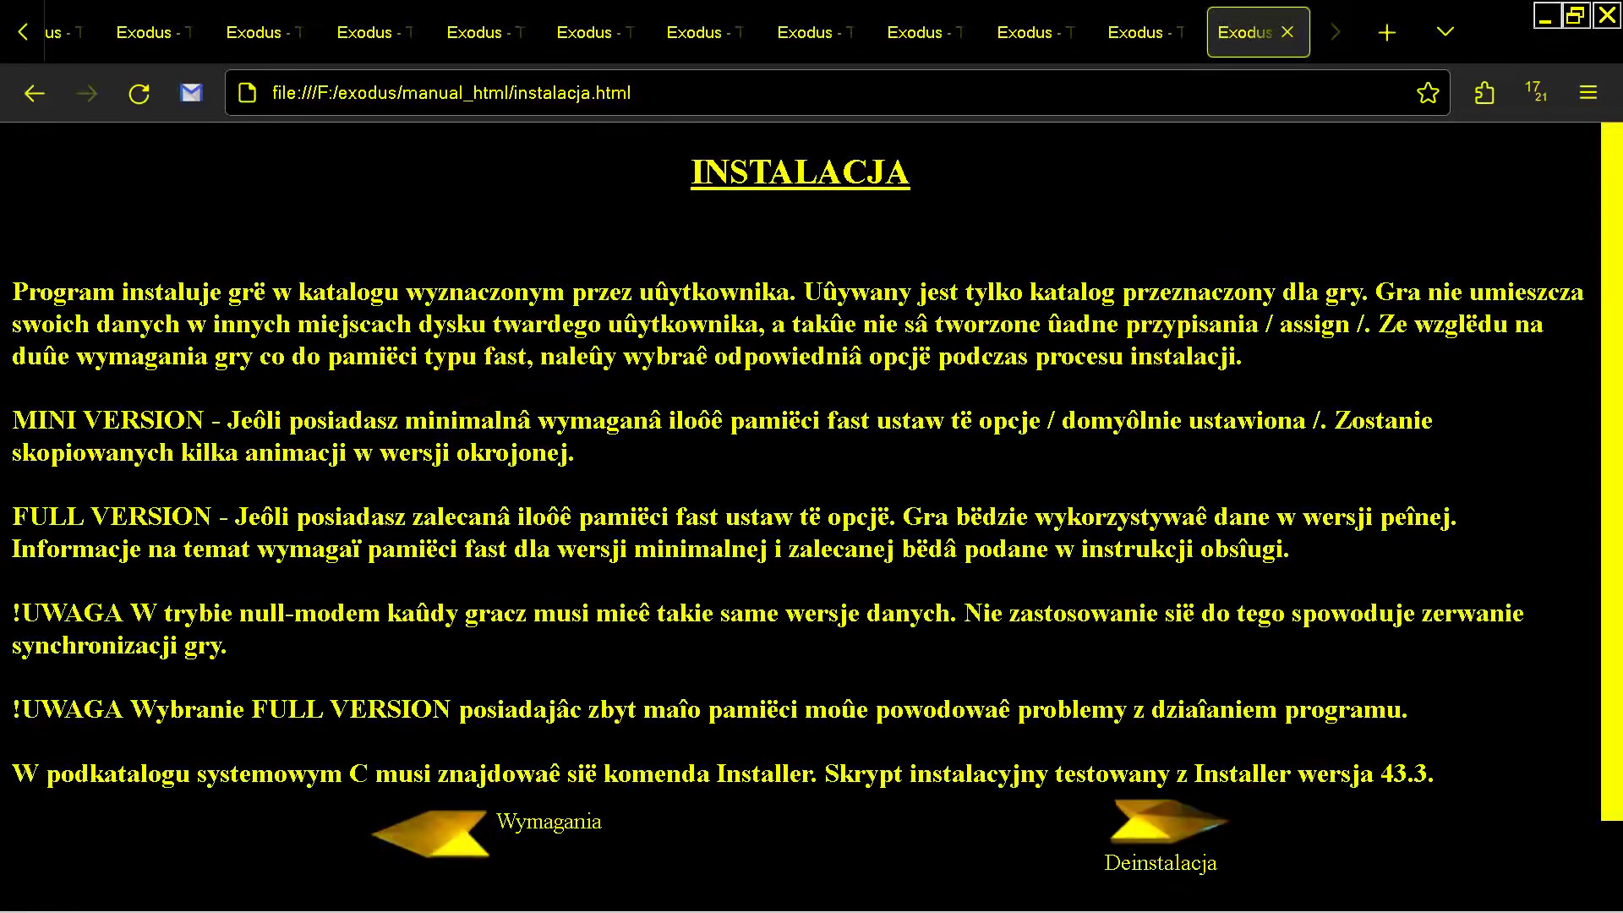
left_click(431, 833)
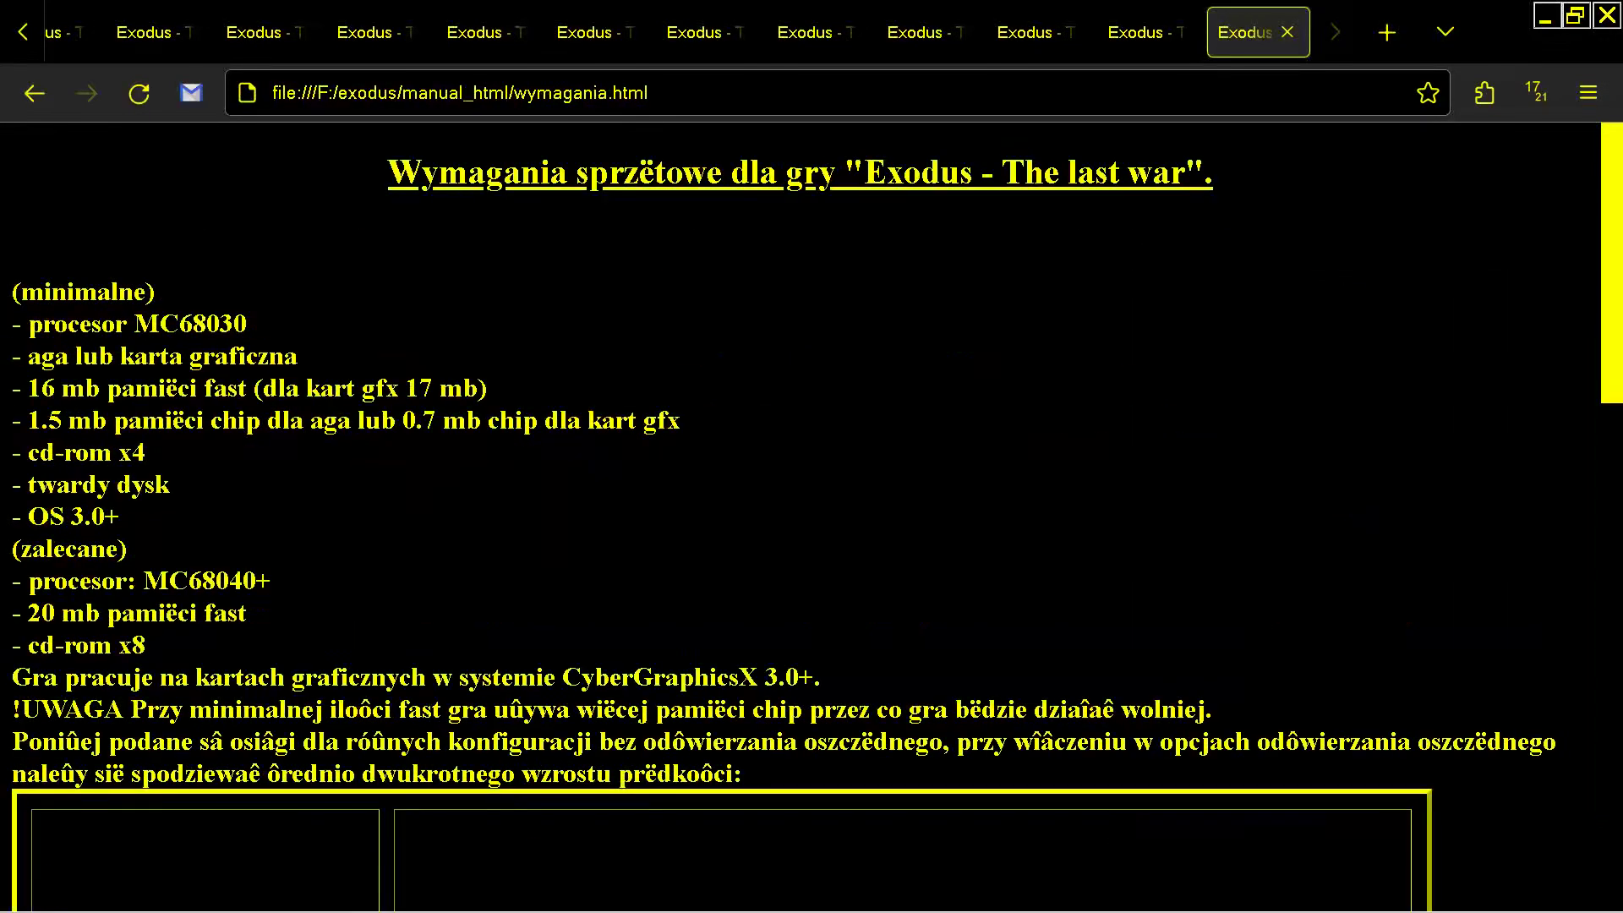
scroll(811, 507, "down", 15)
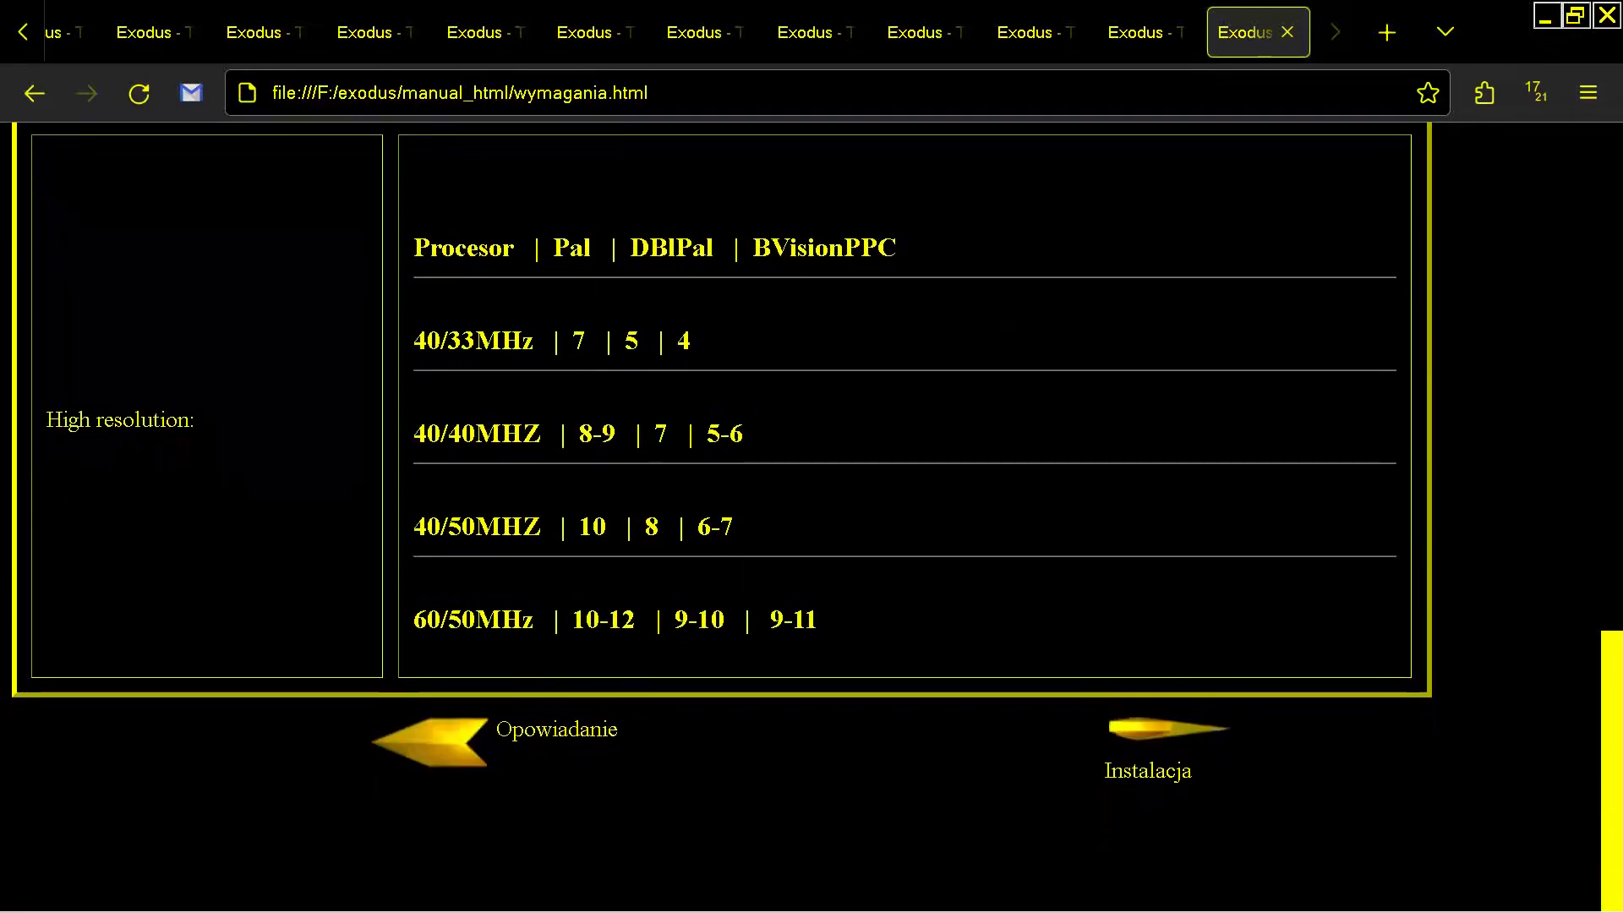
key("alt+Left")
key("alt+Left")
key("alt+Left")
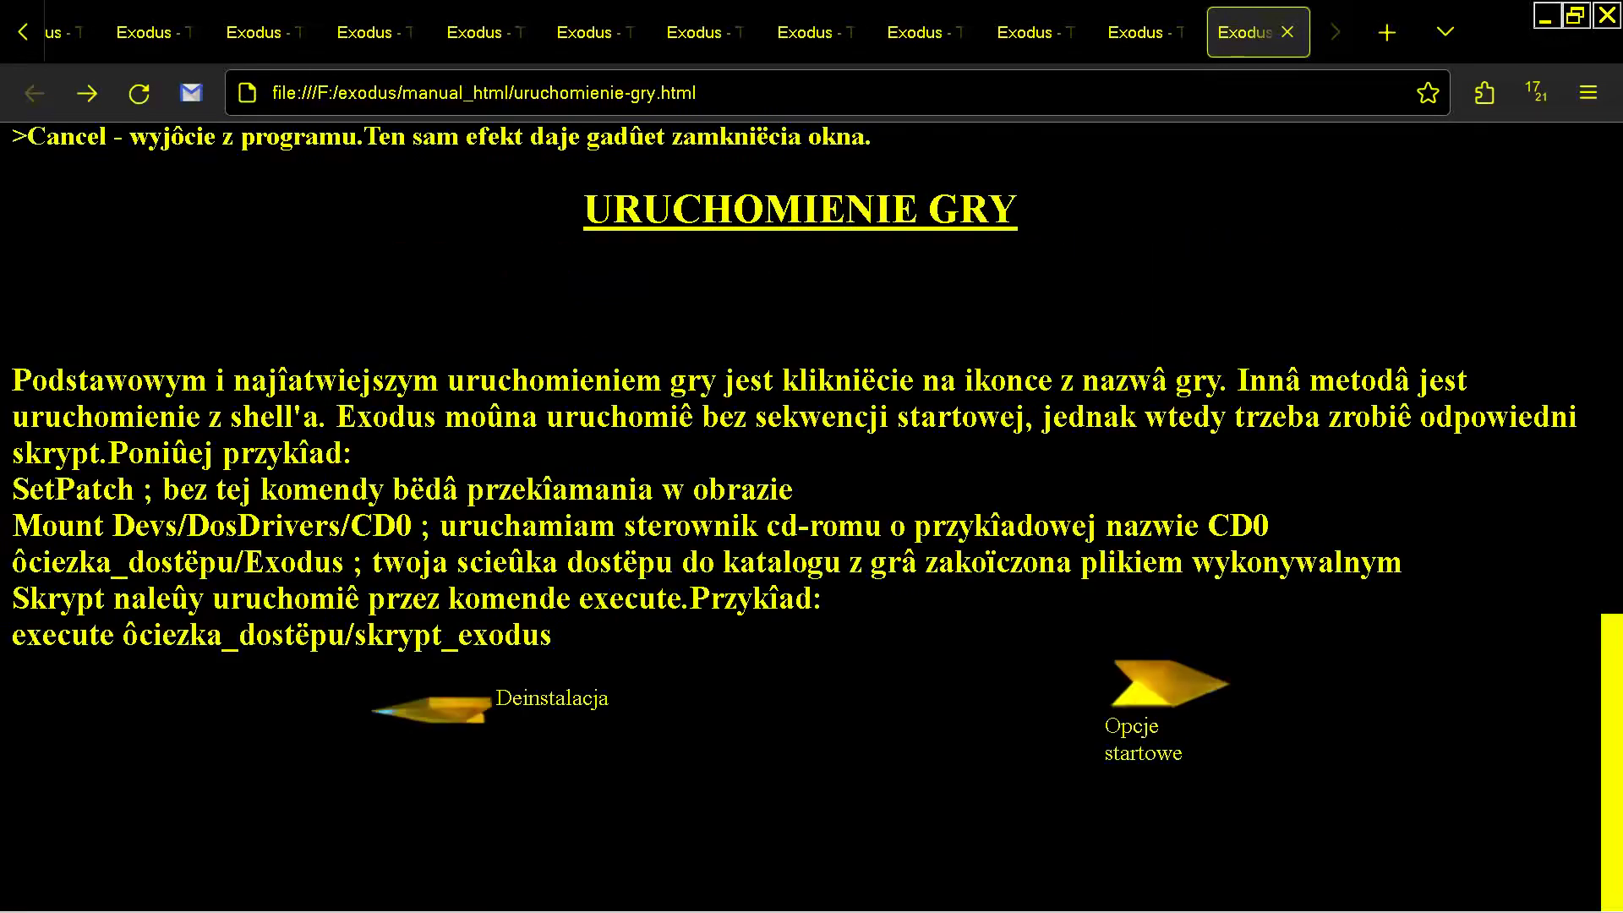
Open wymagania.html from the manual_html folder and look through the hardware requirements and the low and high resolution performance tables
key("alt+Tab")
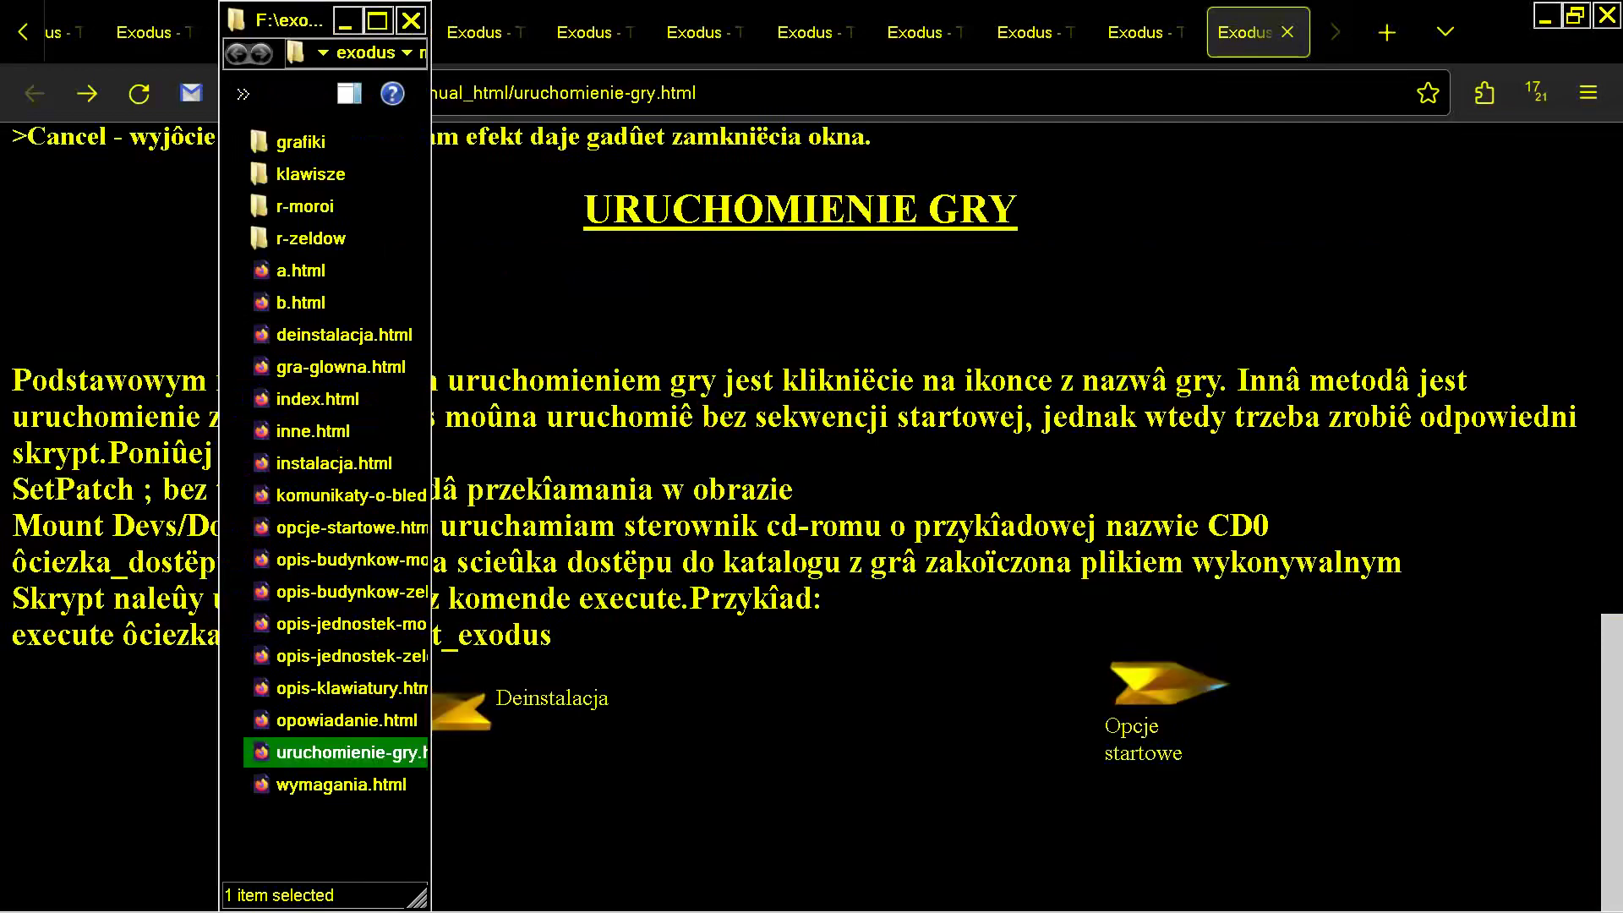
double_click(340, 785)
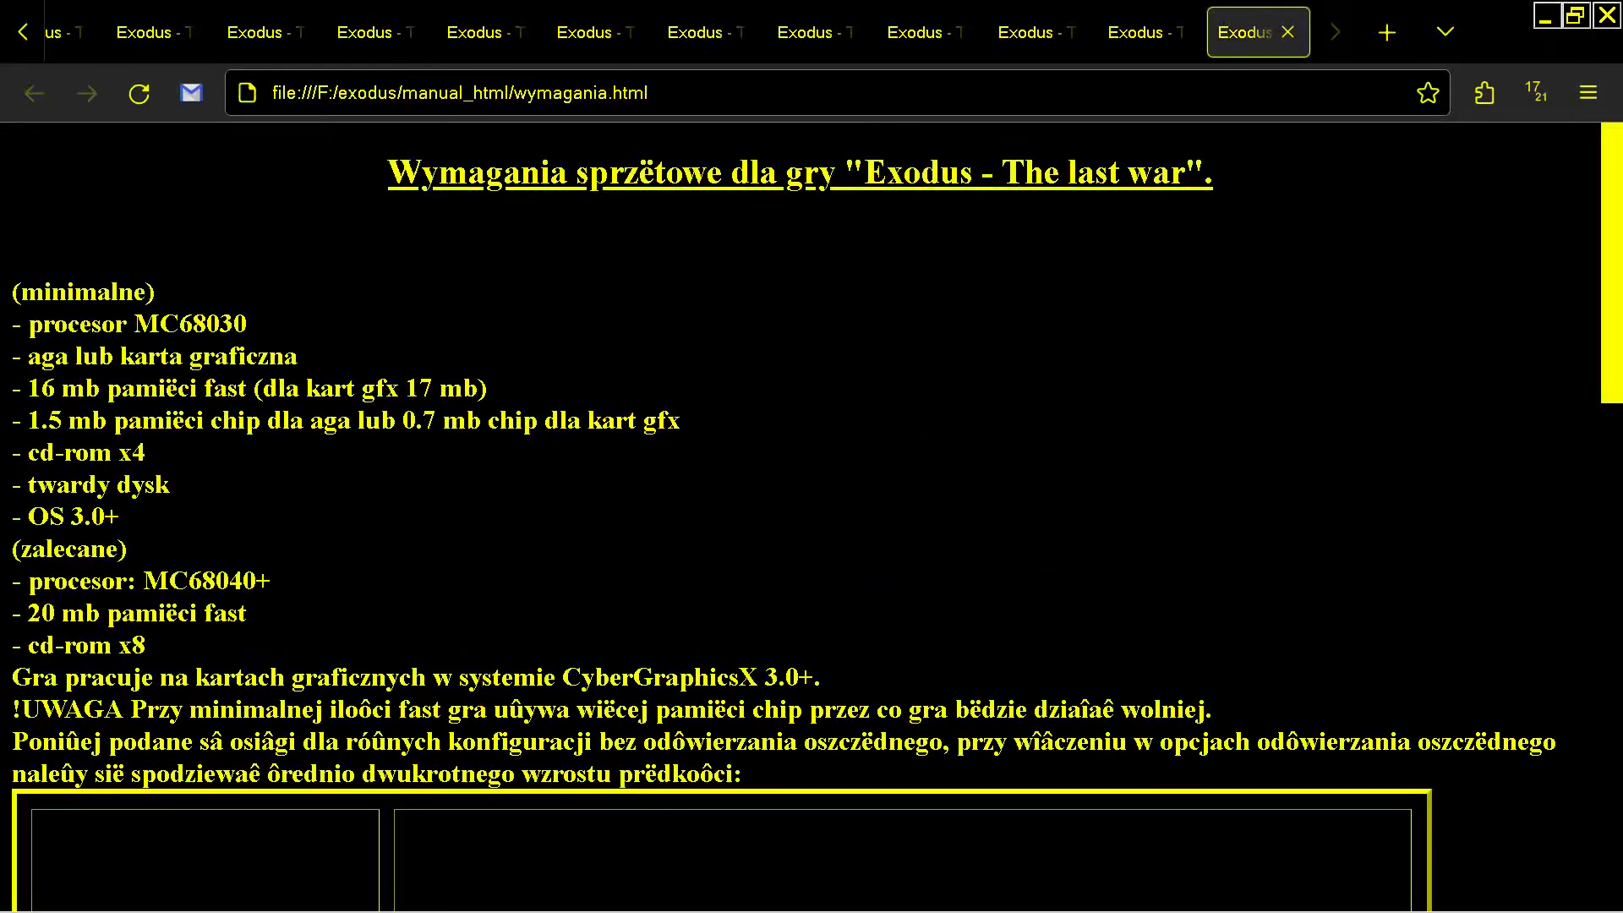
scroll(812, 517, "down", 7)
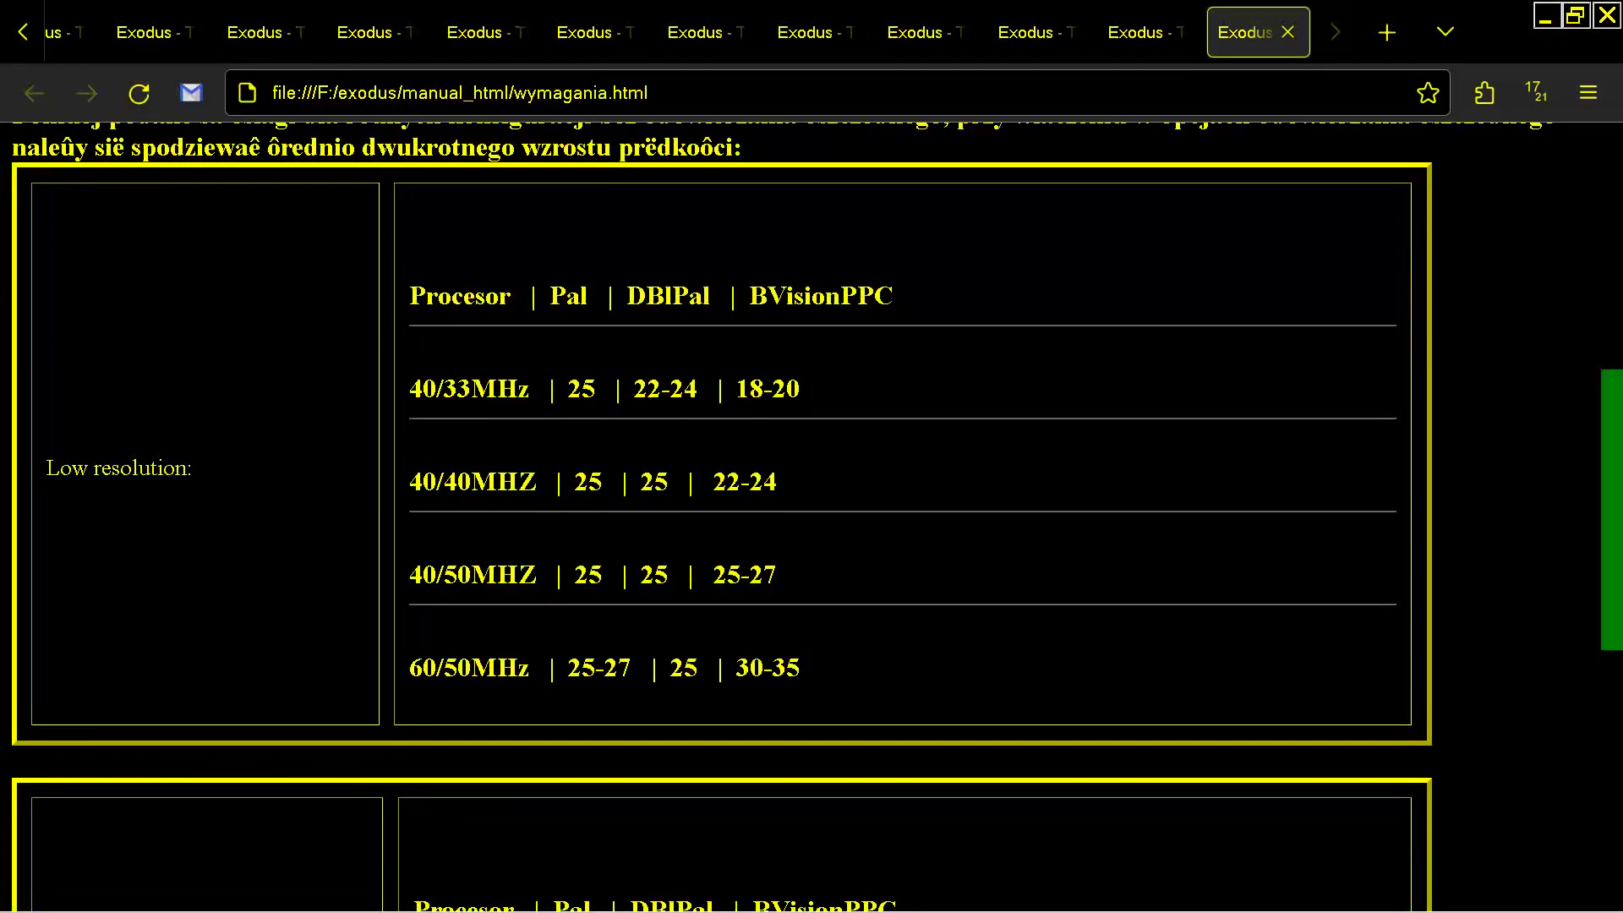
scroll(812, 518, "down", 1)
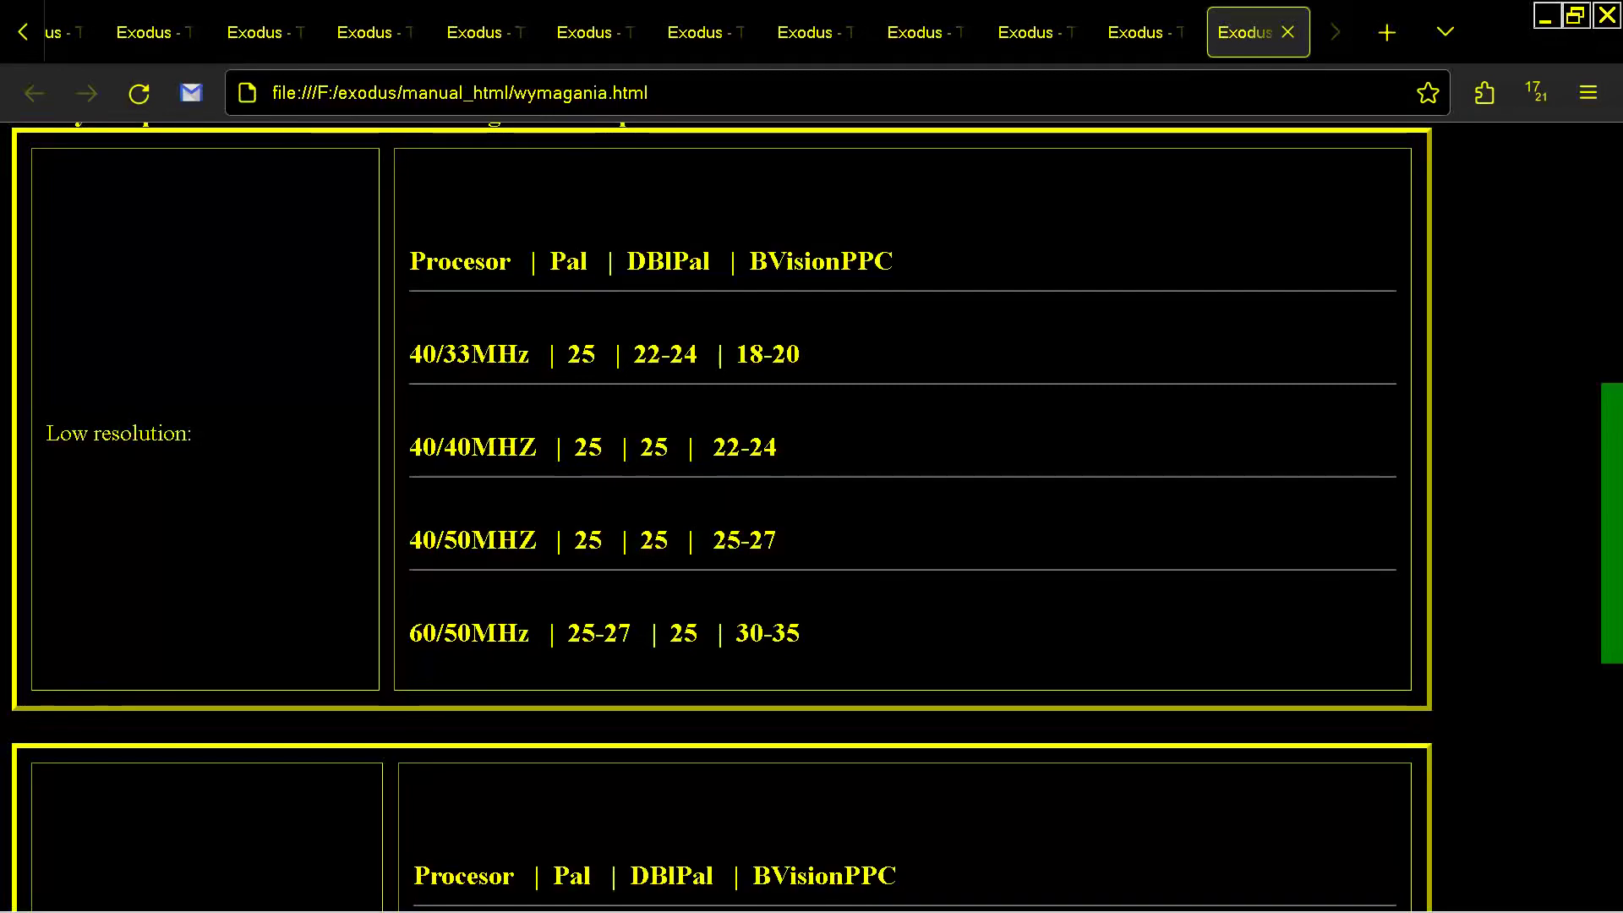
scroll(811, 518, "down", 1)
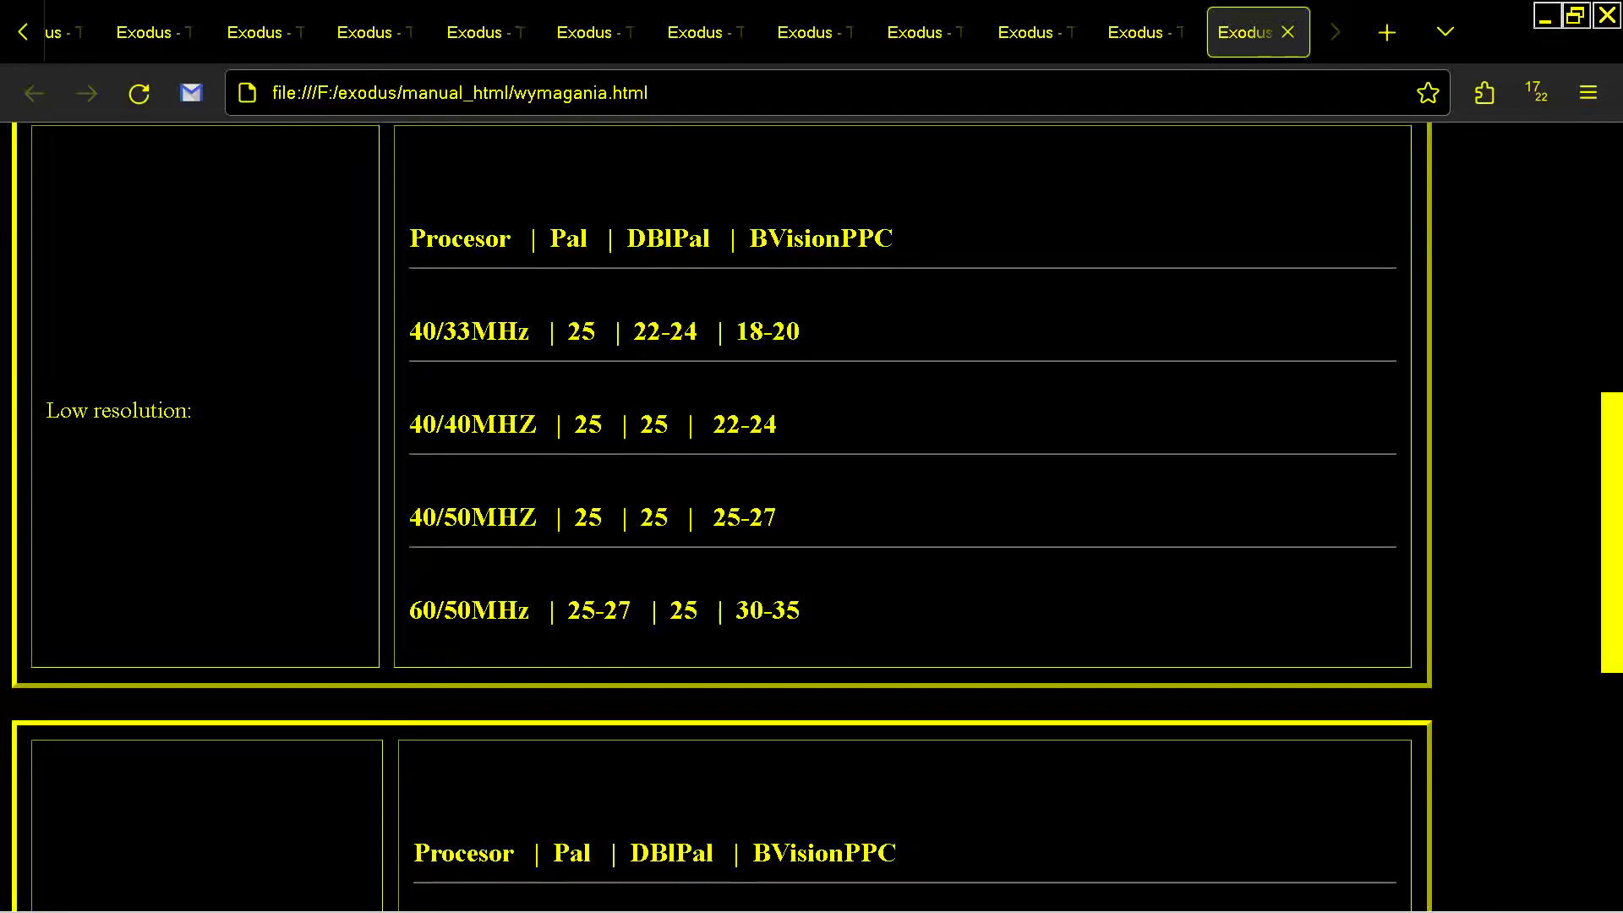
scroll(1153, 904, "down", 5)
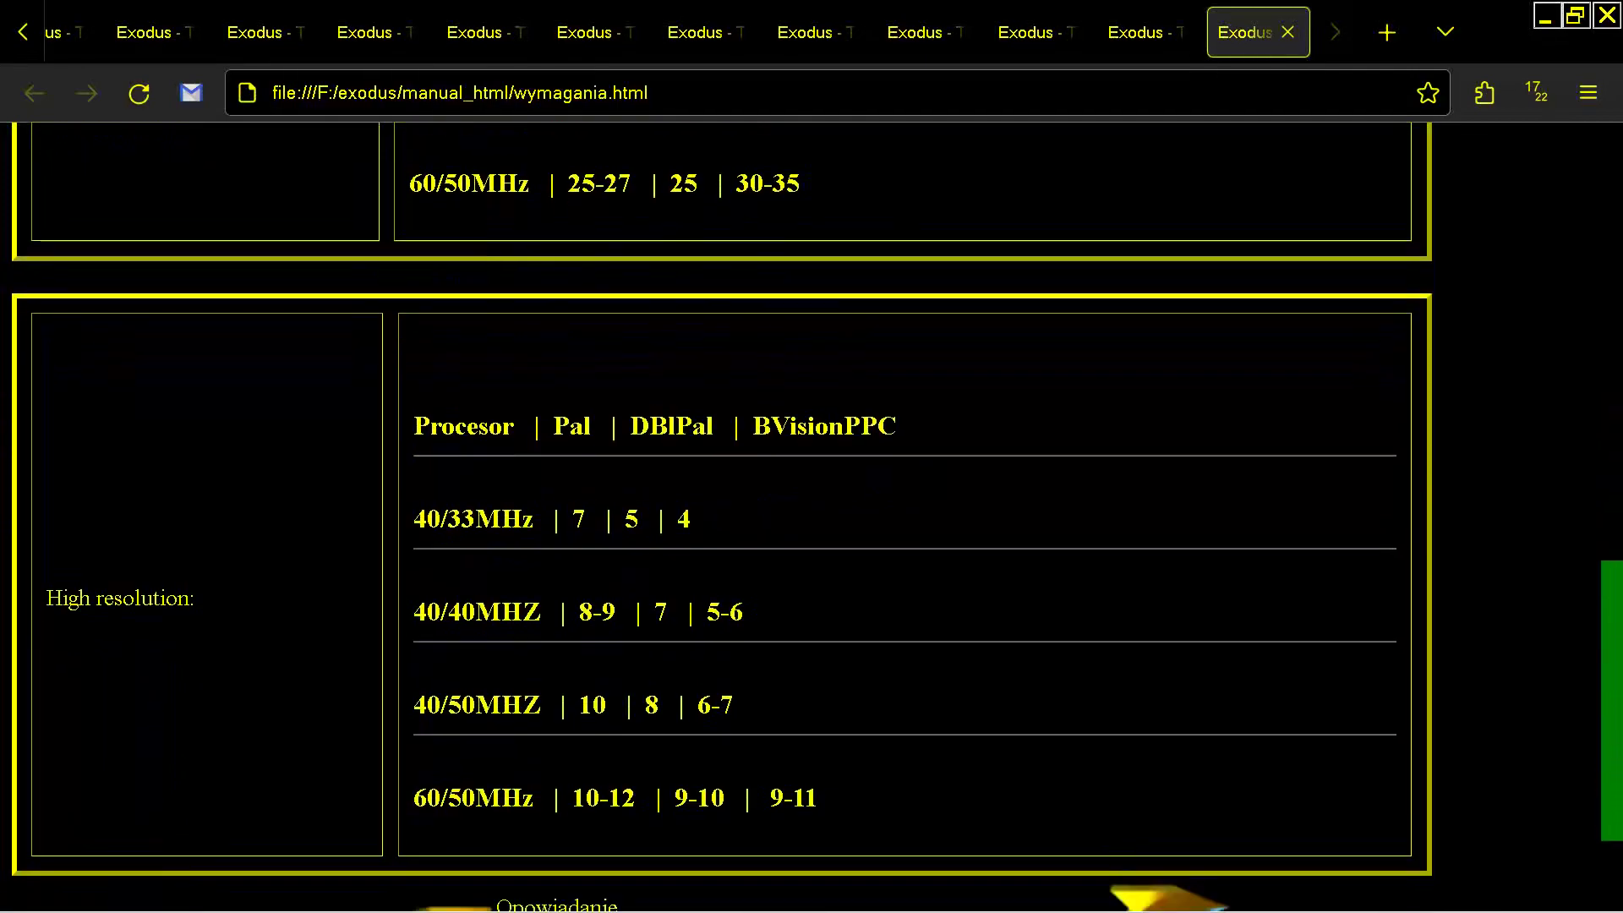
scroll(721, 507, "down", 2)
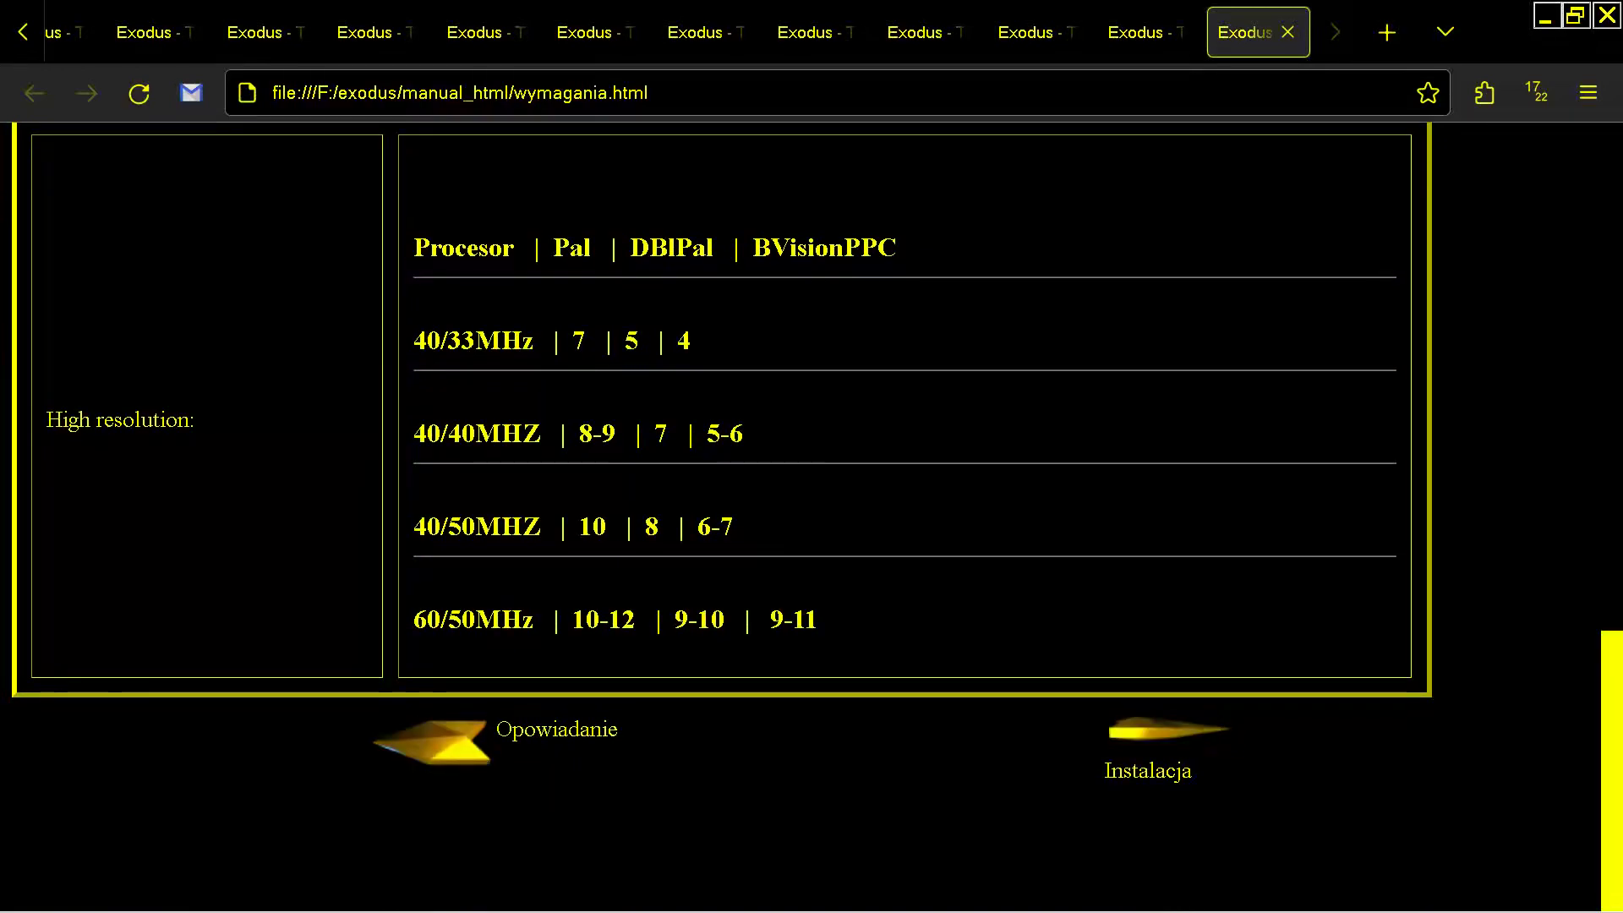
Close the browser tabs of the manual pages one after another, back to the a.html tab
key("ctrl+w")
key("ctrl+w")
key("ctrl+w")
key("ctrl+w")
key("ctrl+w")
key("ctrl+w")
key("ctrl+w")
key("ctrl+w")
key("ctrl+w")
key("ctrl+w")
key("ctrl+w")
key("ctrl+w")
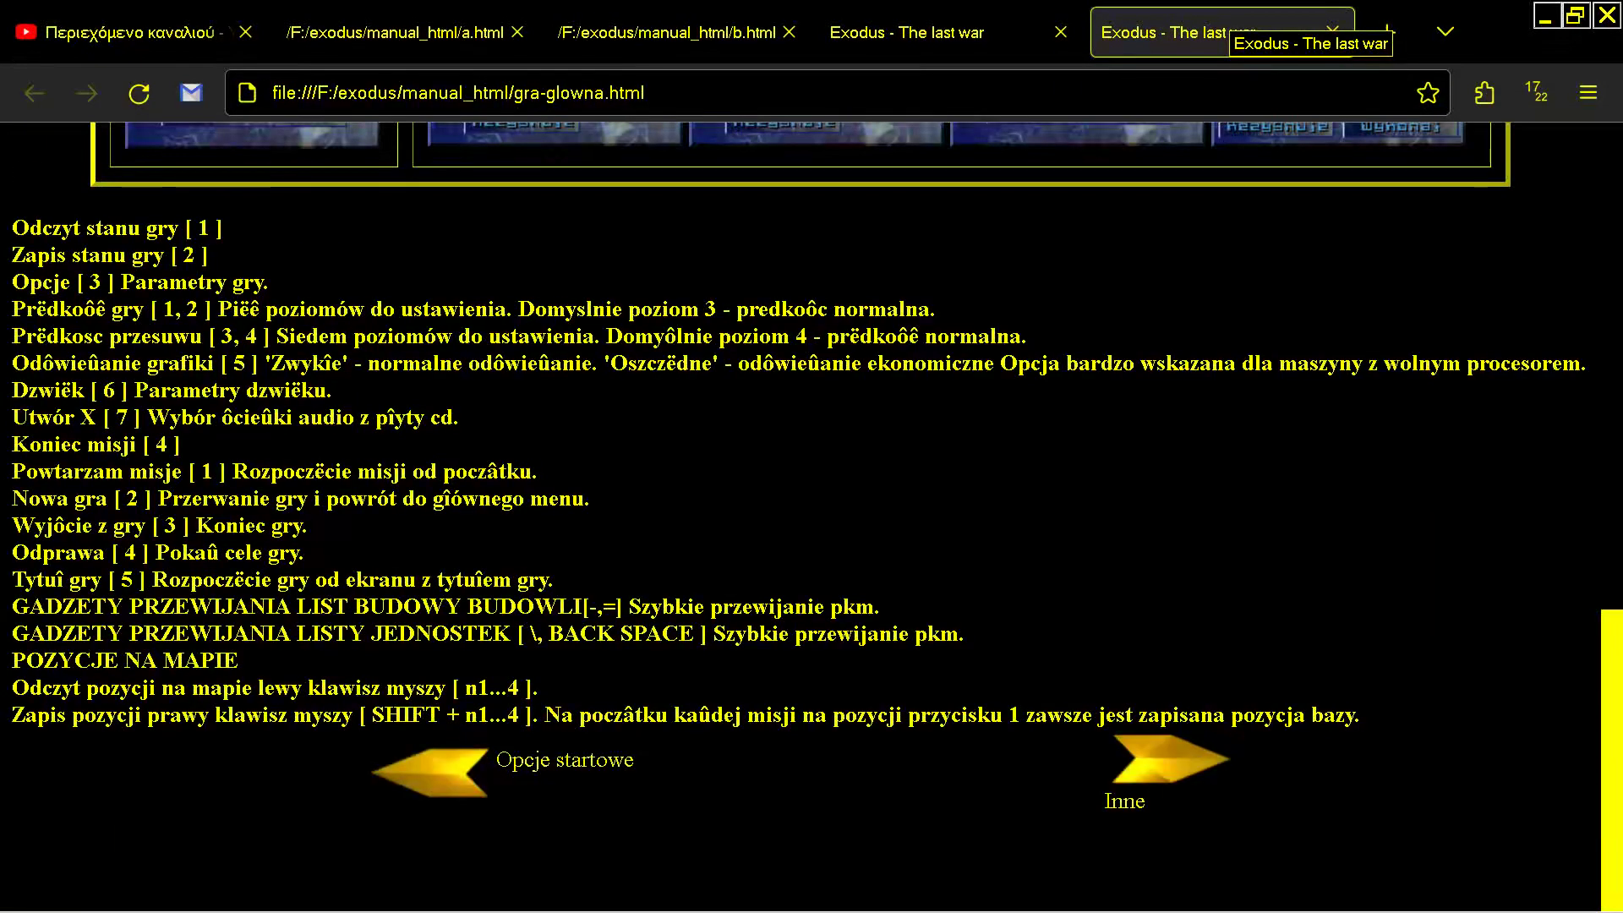
key("ctrl+w")
key("ctrl+w")
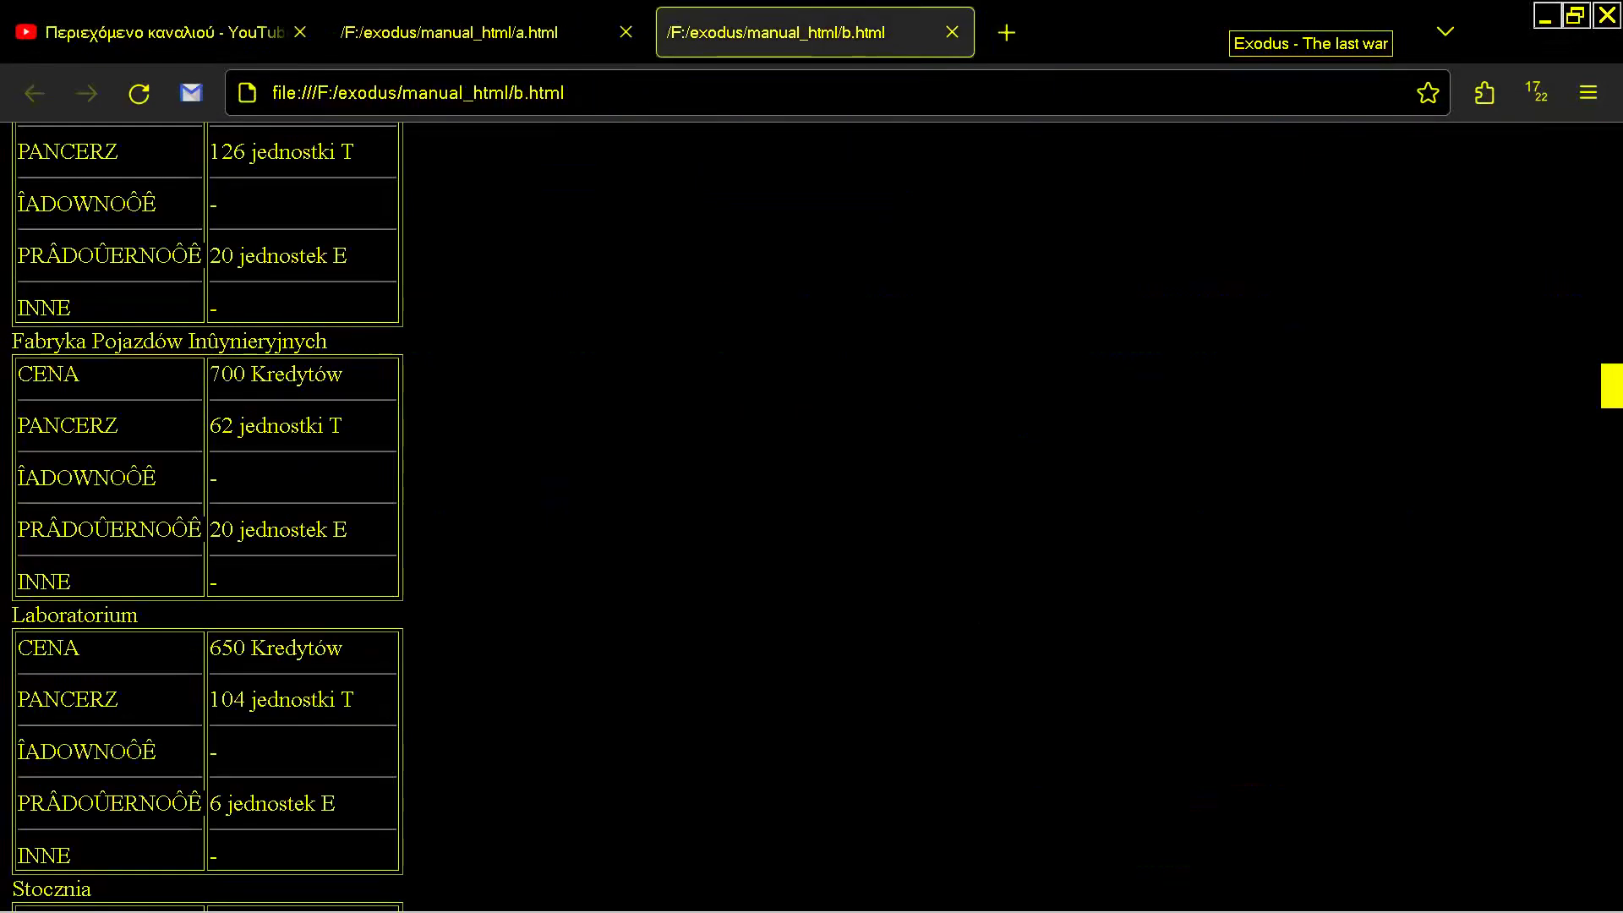
key("ctrl+w")
Close the browser, the manual_html, exodus and F:\ folder windows, and the music player
key("alt+Tab")
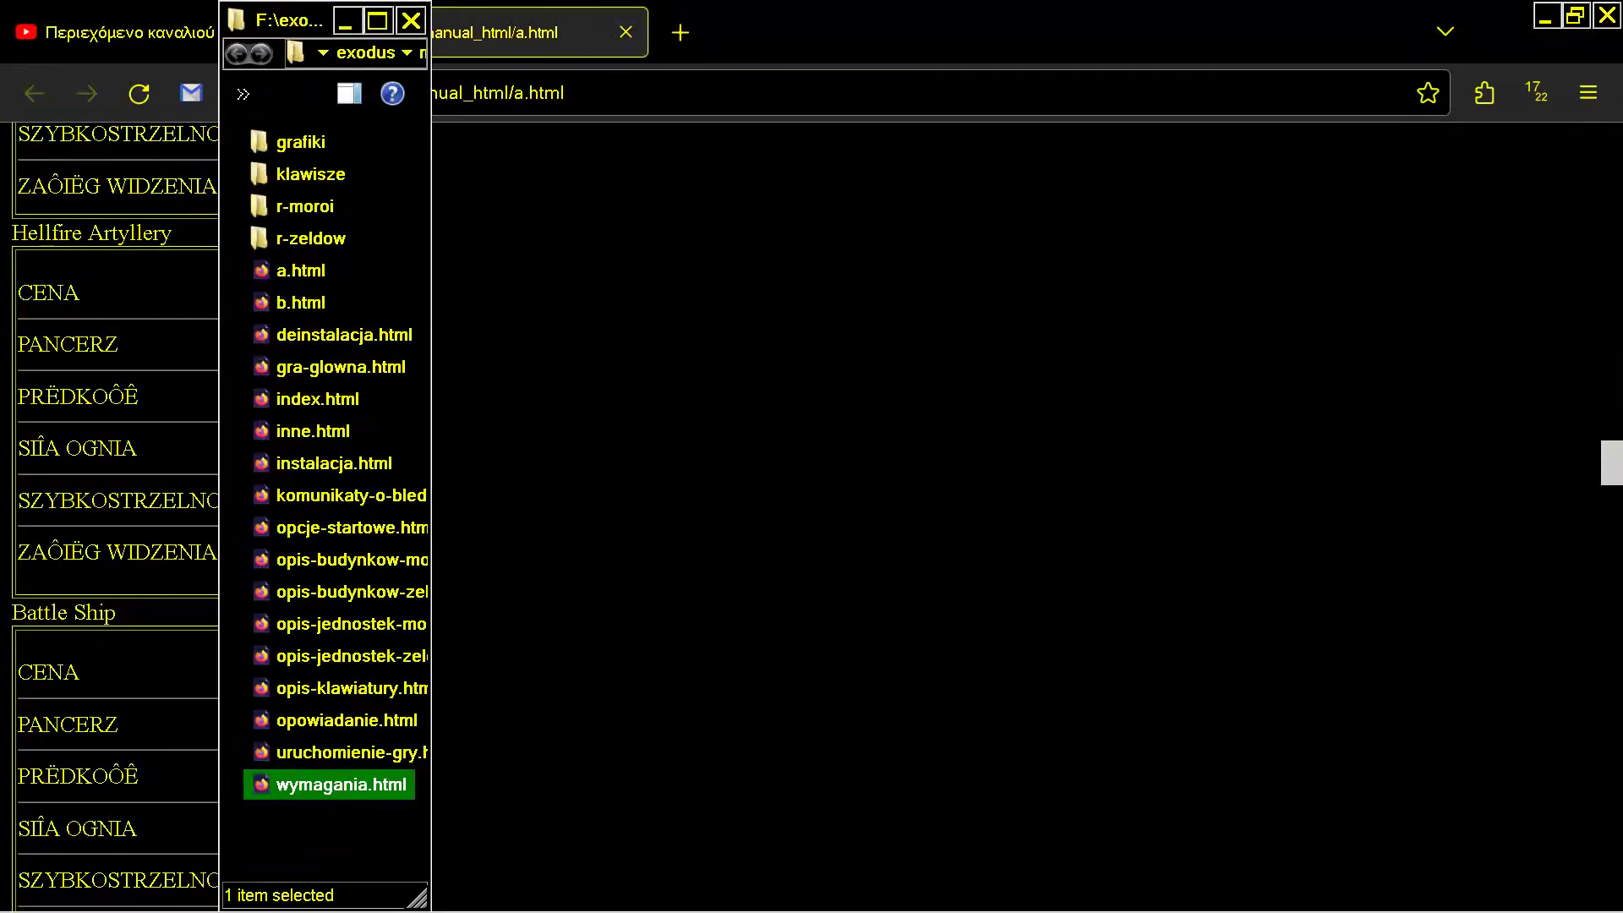
key("alt+Tab")
key("alt+F4")
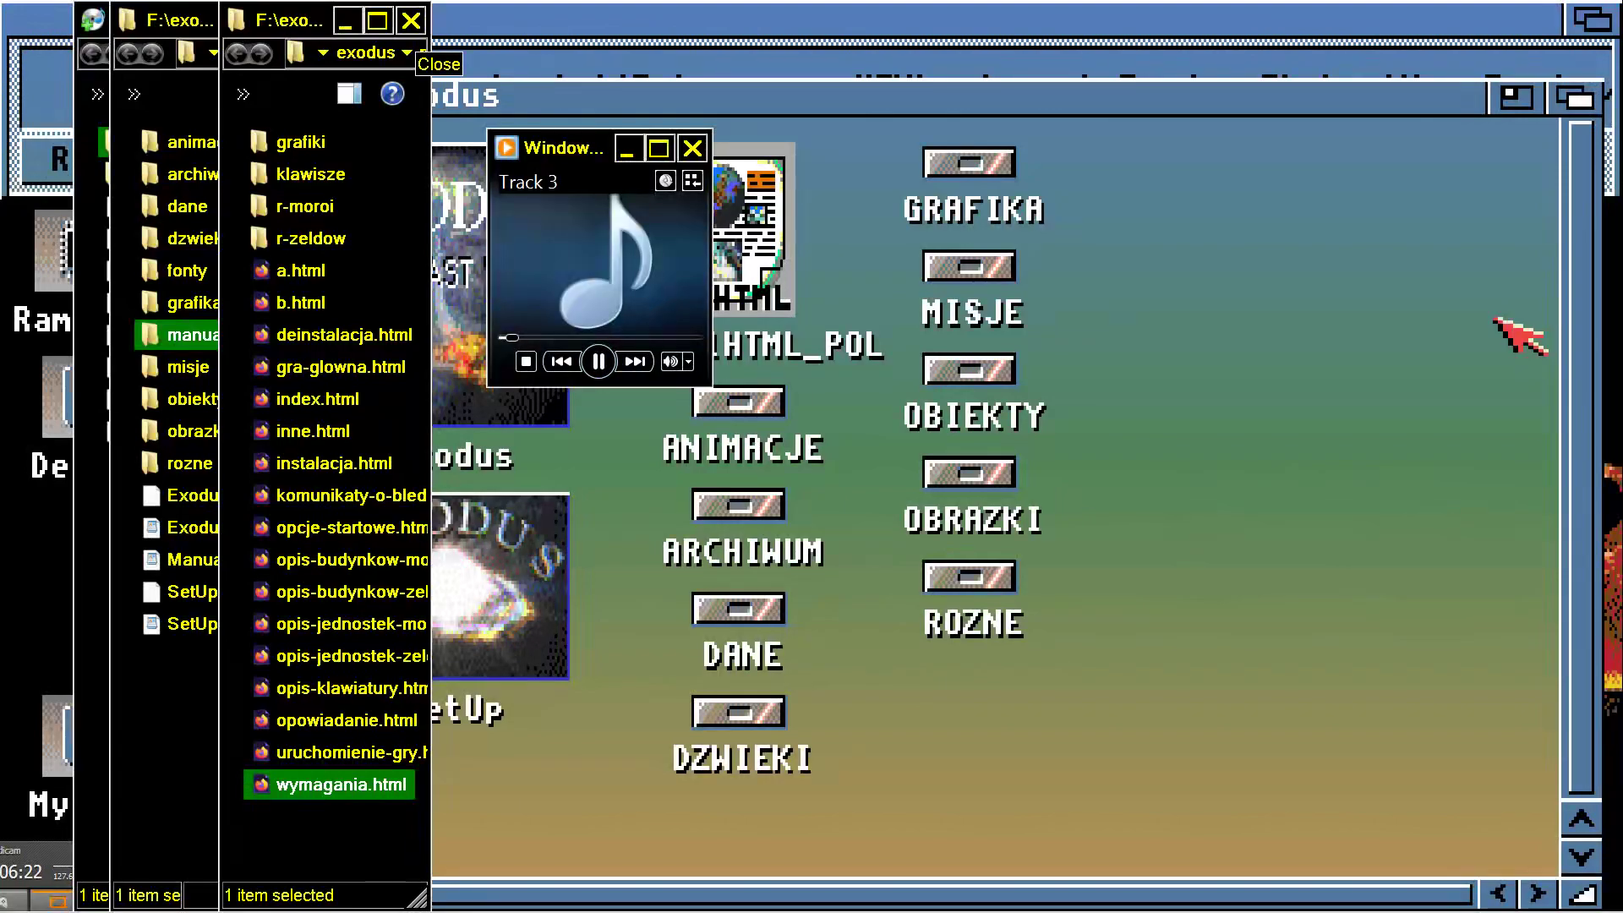
key("alt+F4")
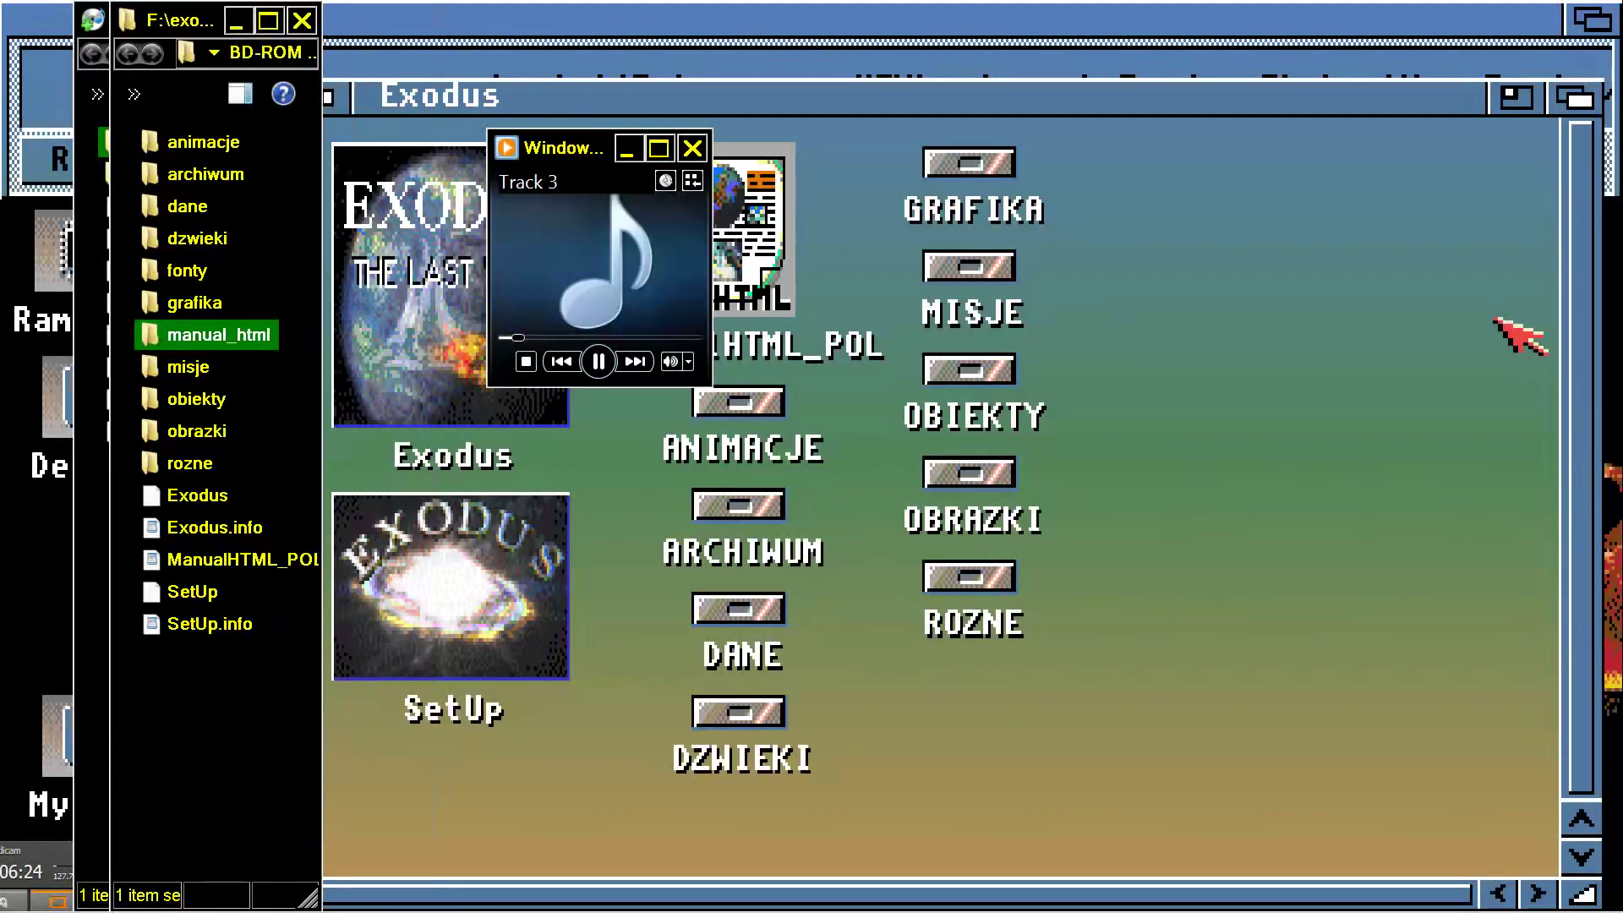
key("ctrl+w")
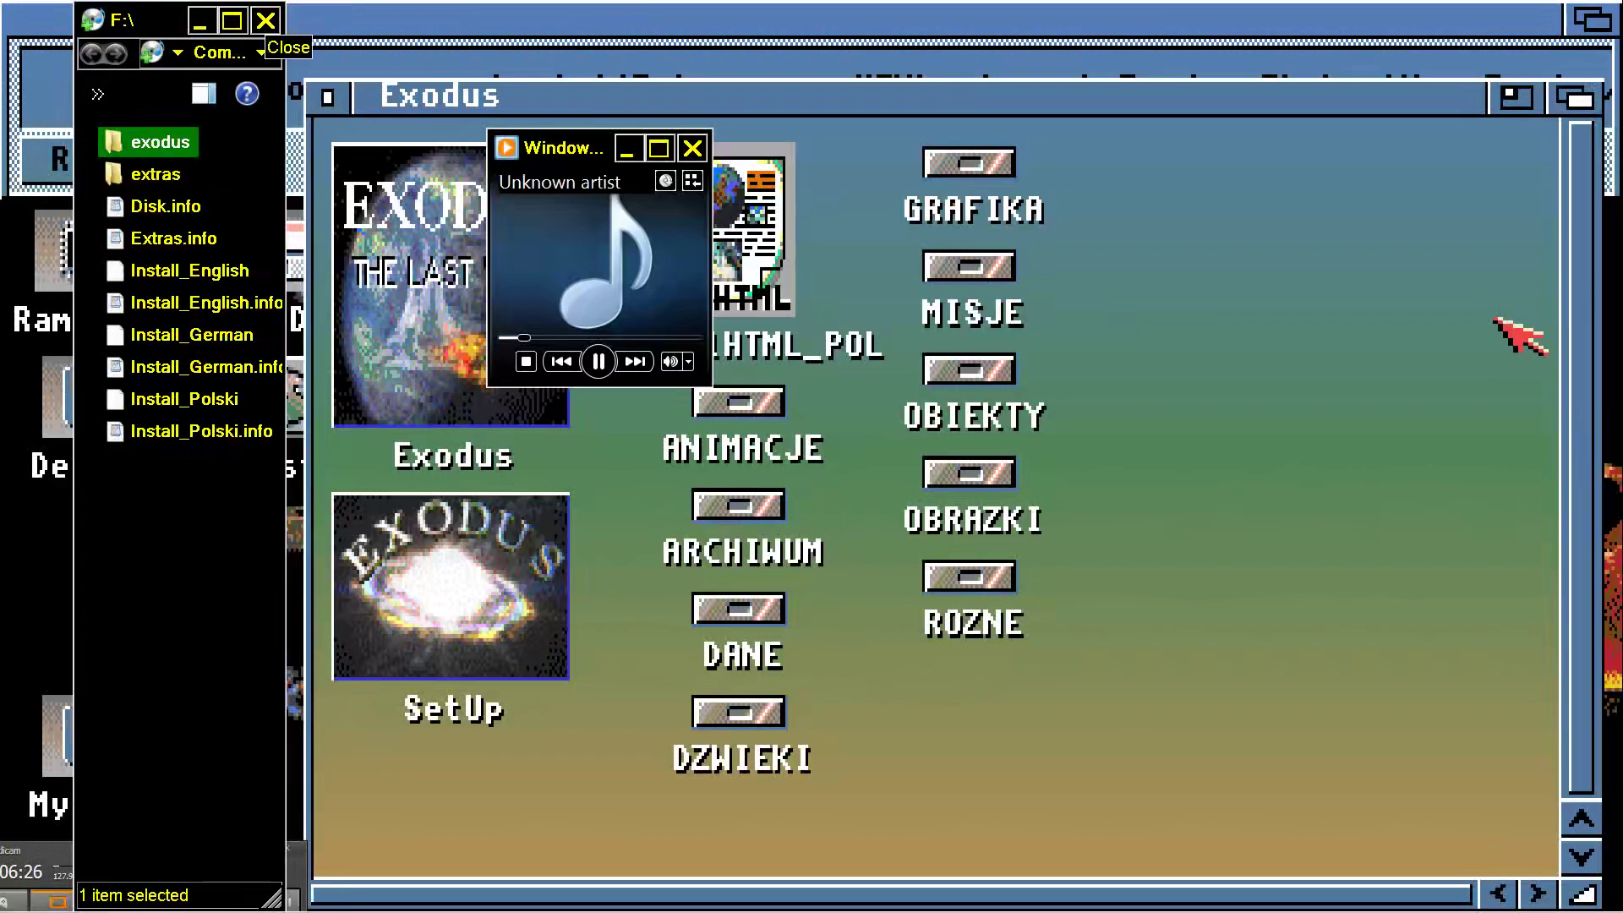
key("ctrl+w")
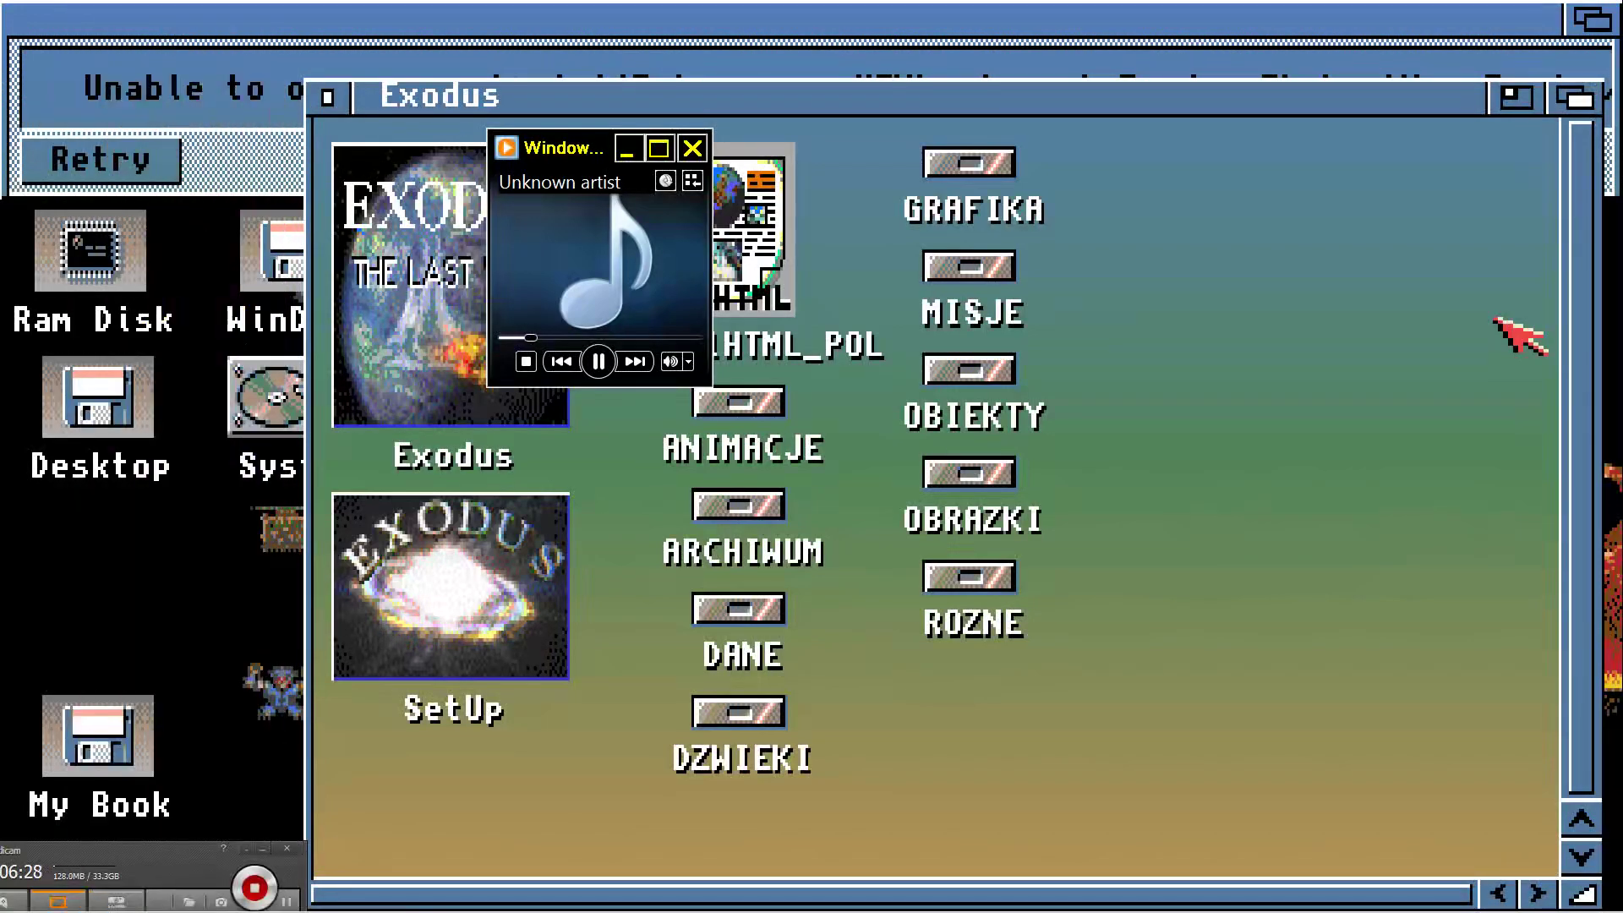
key("alt+F4")
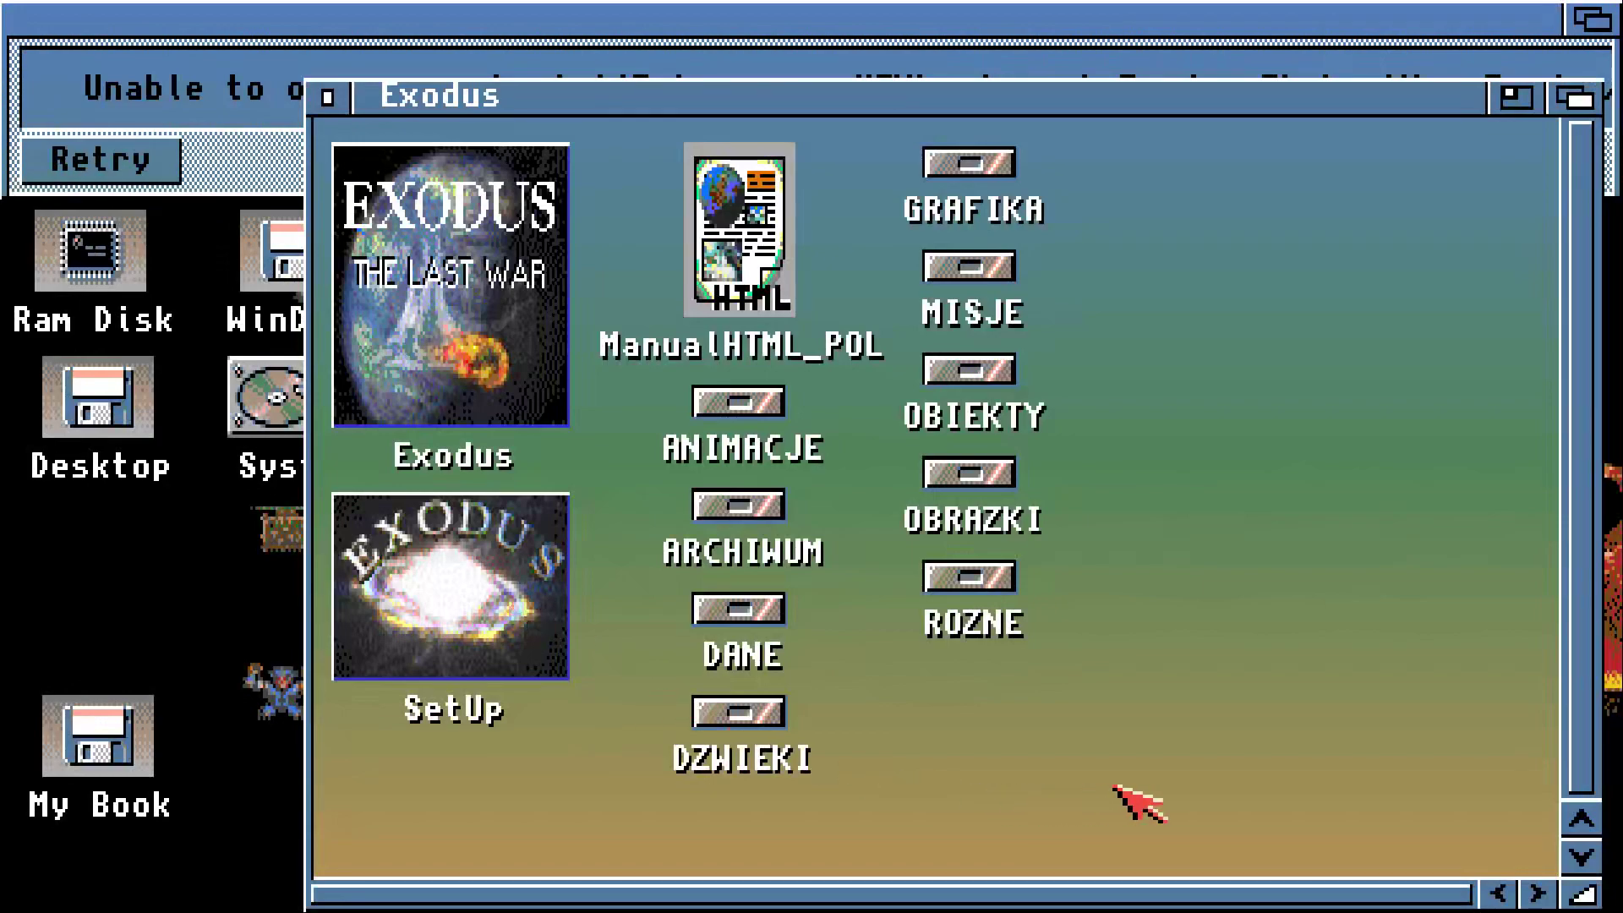
Open the Exodus SetUp preferences and set the game screen to HiRes and the language to English
double_click(494, 573)
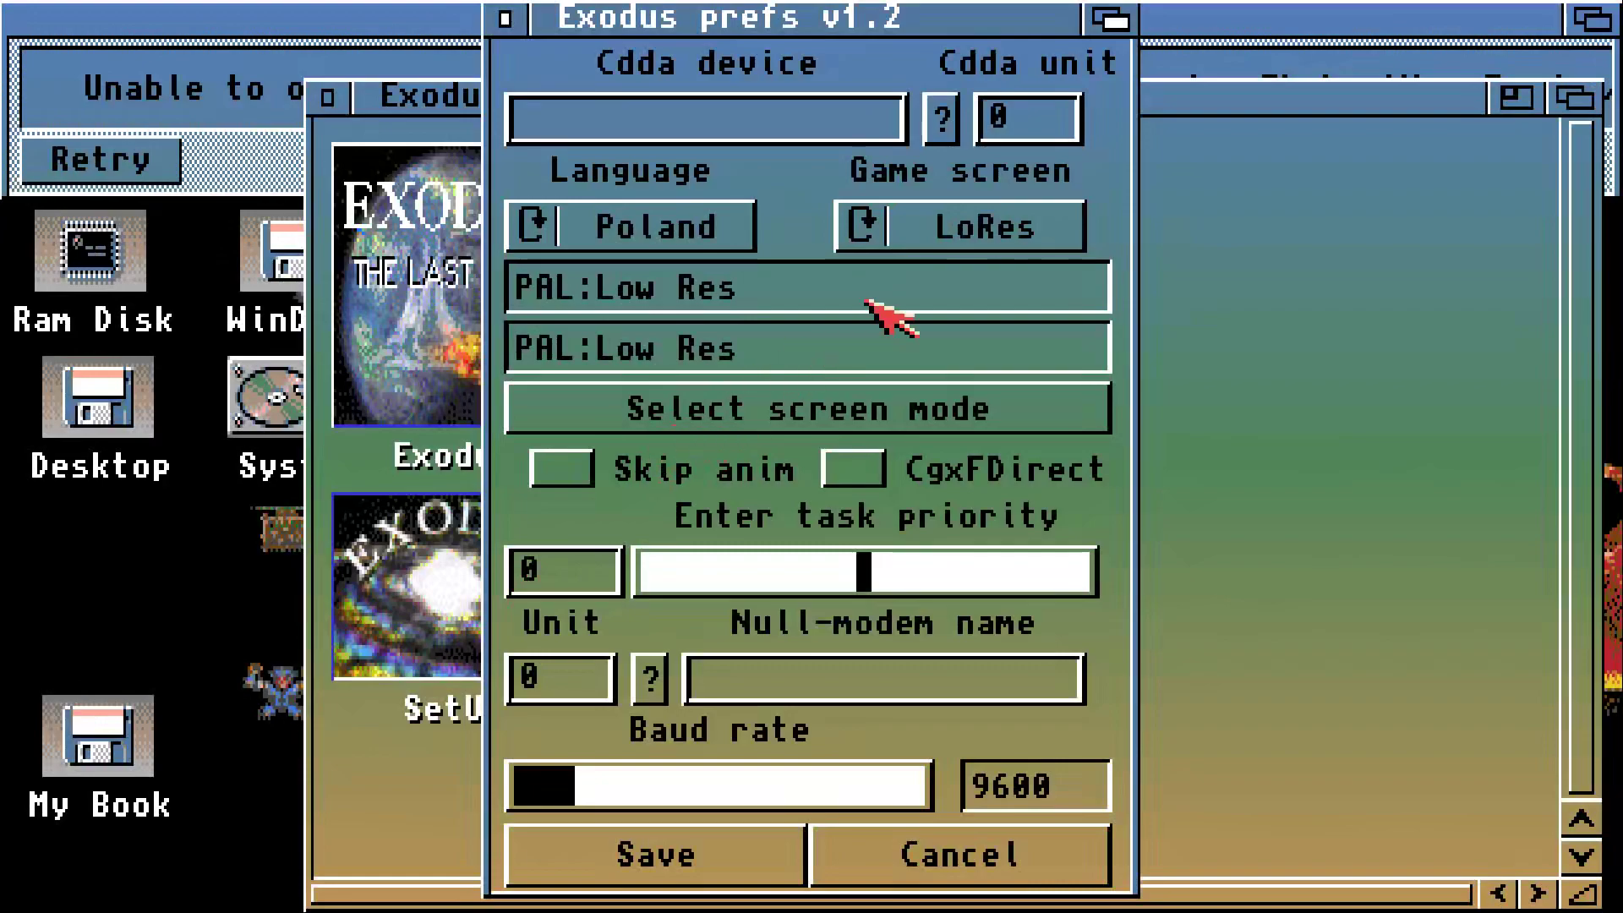
left_click(862, 239)
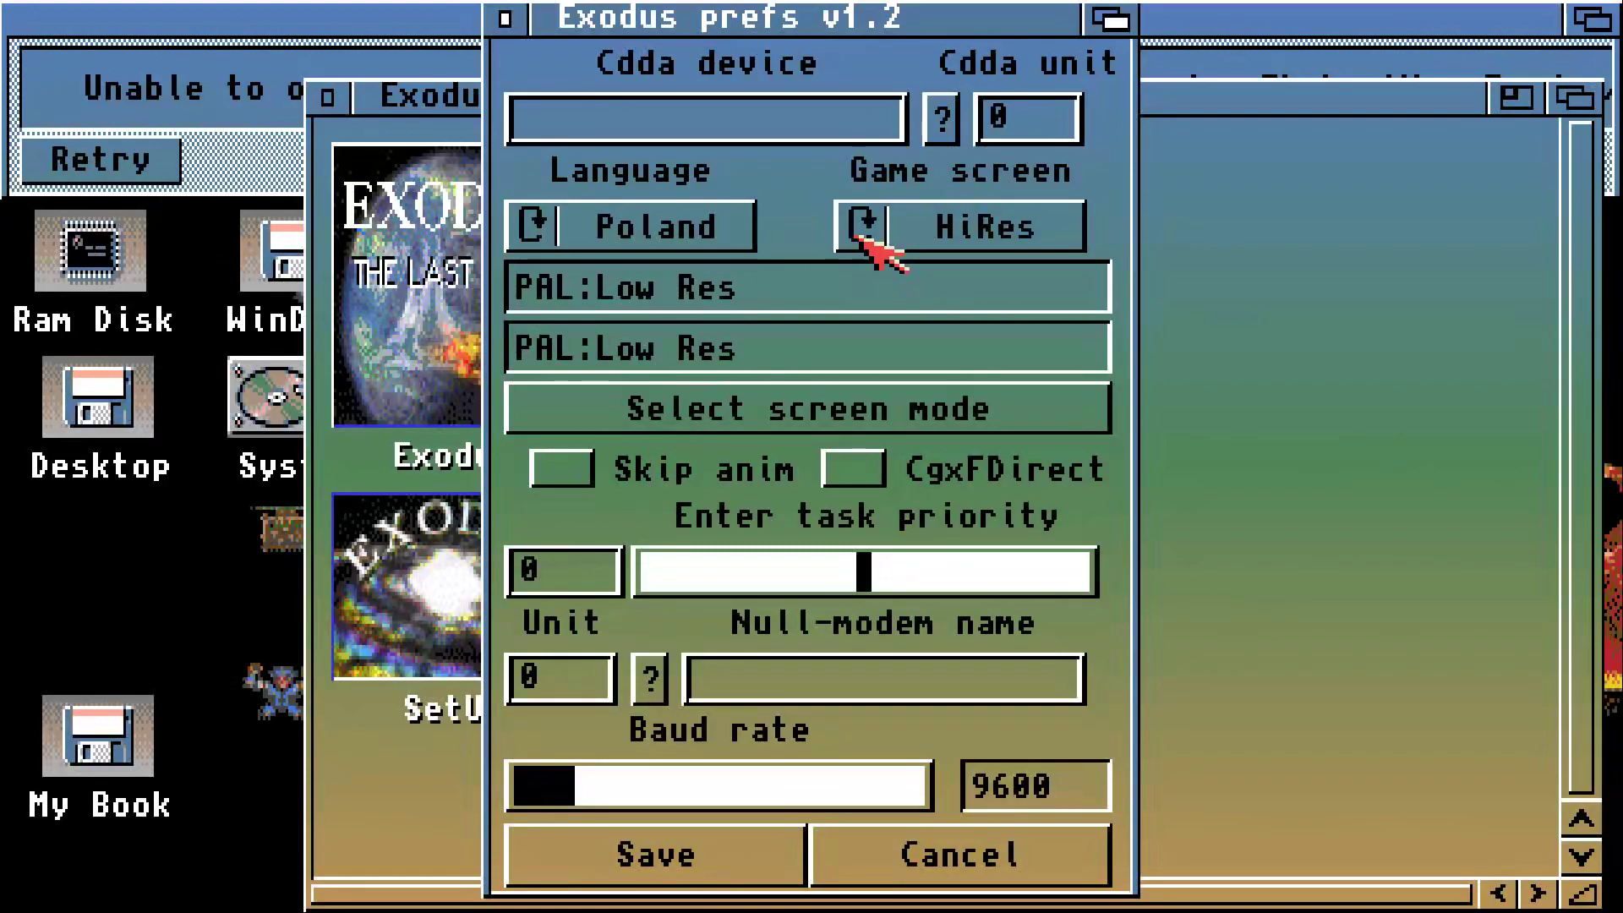
left_click(723, 239)
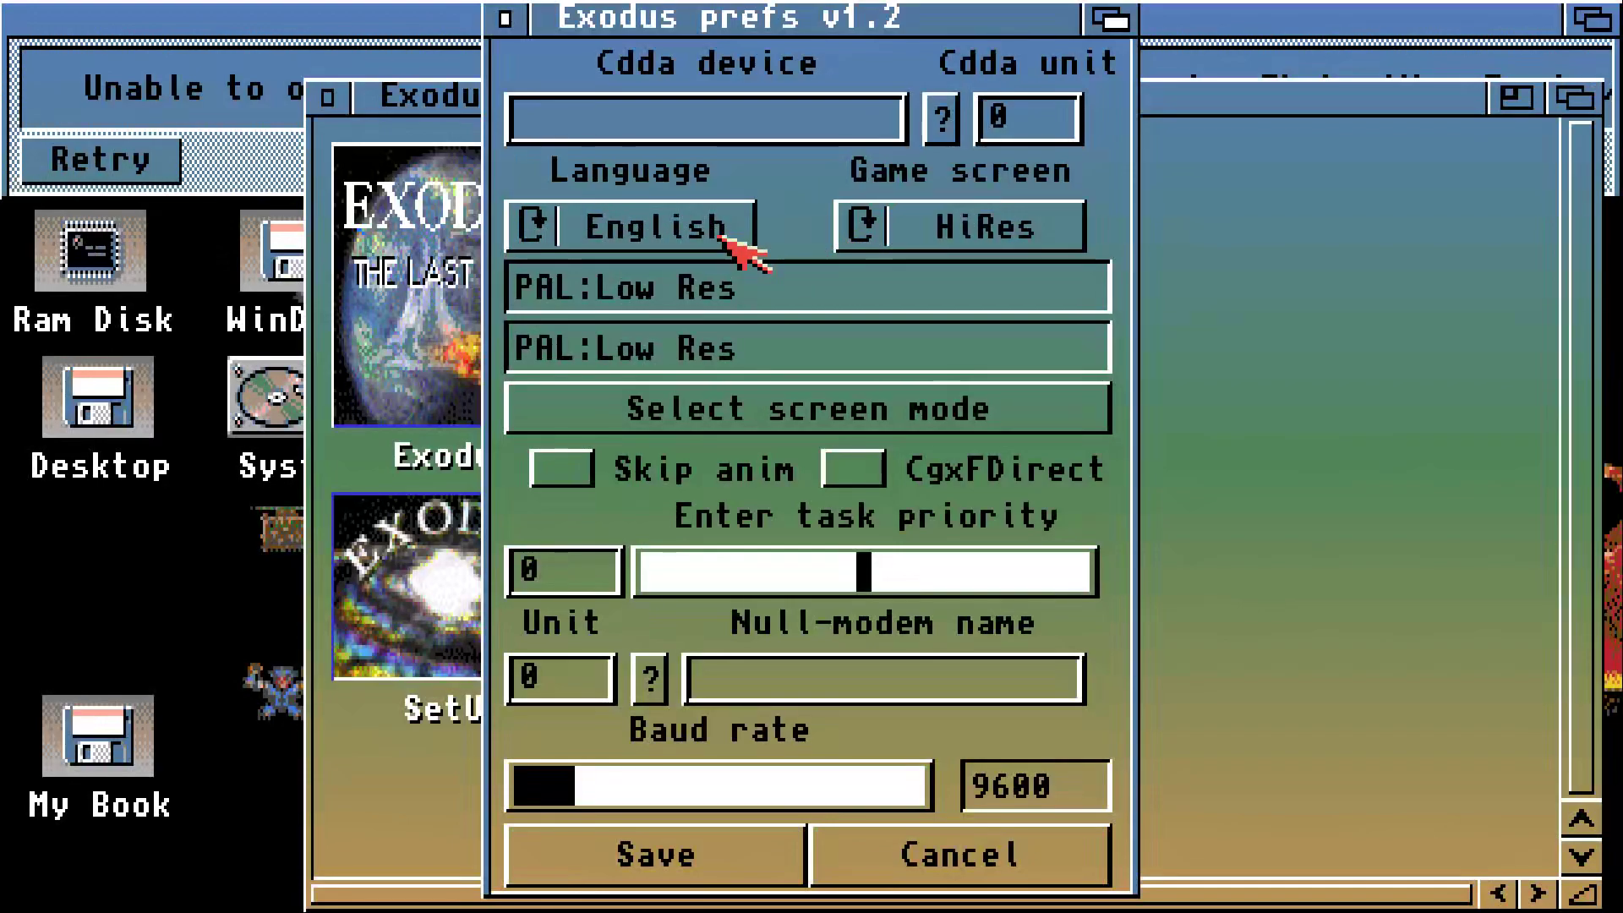
Set both the 320x240 and 640x480 screen modes to PAL:High Res Laced and save the Exodus preferences
left_click(787, 423)
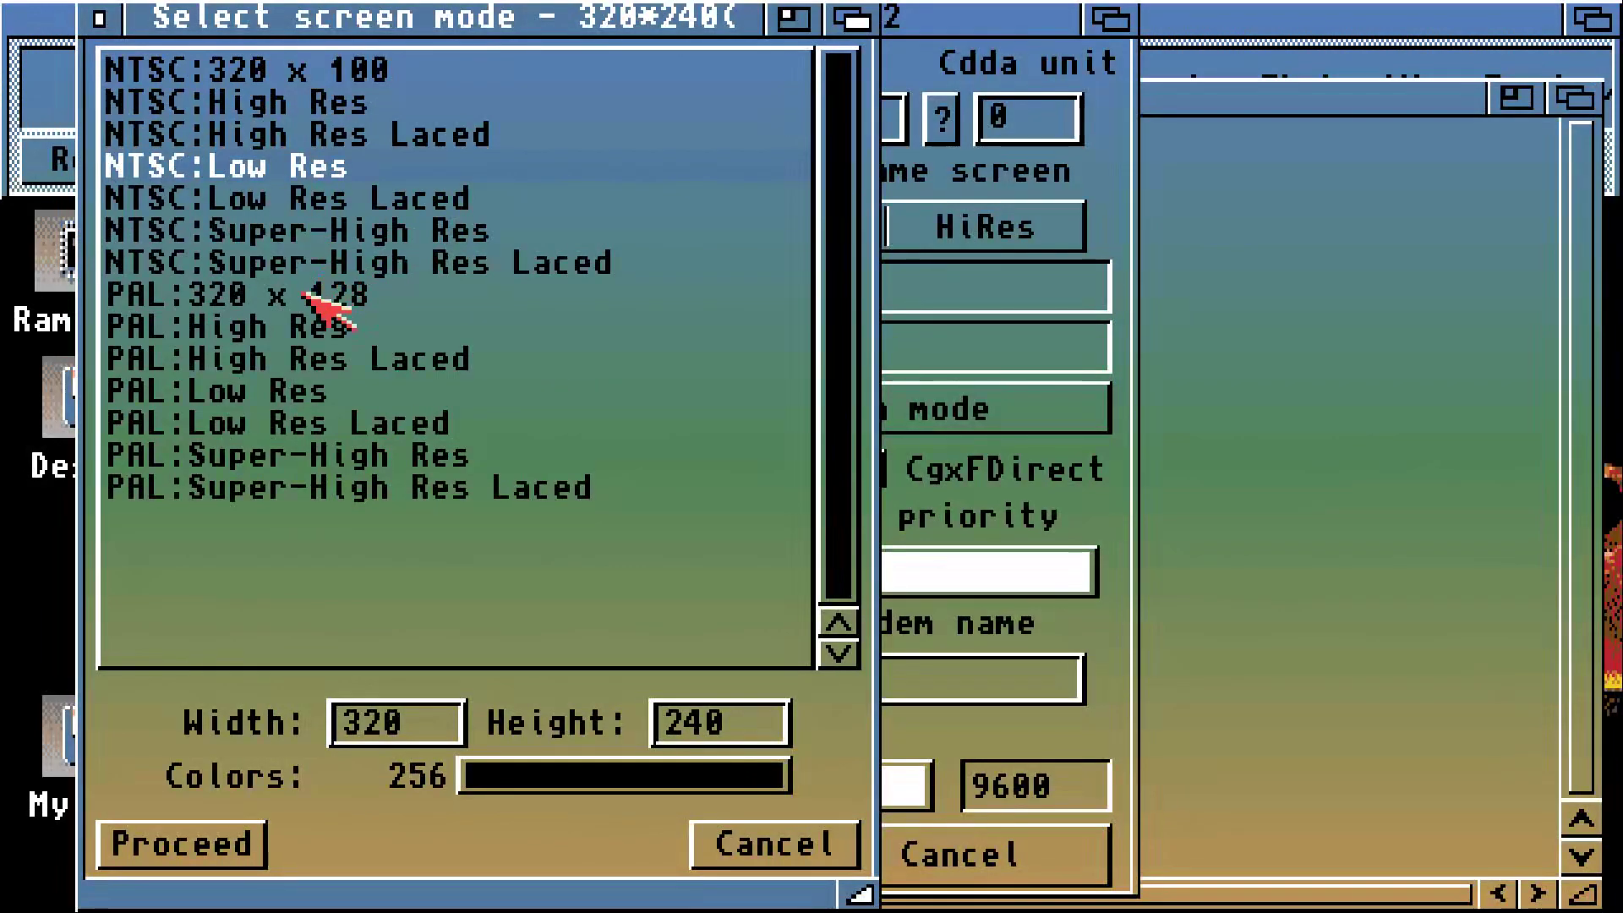
left_click(325, 358)
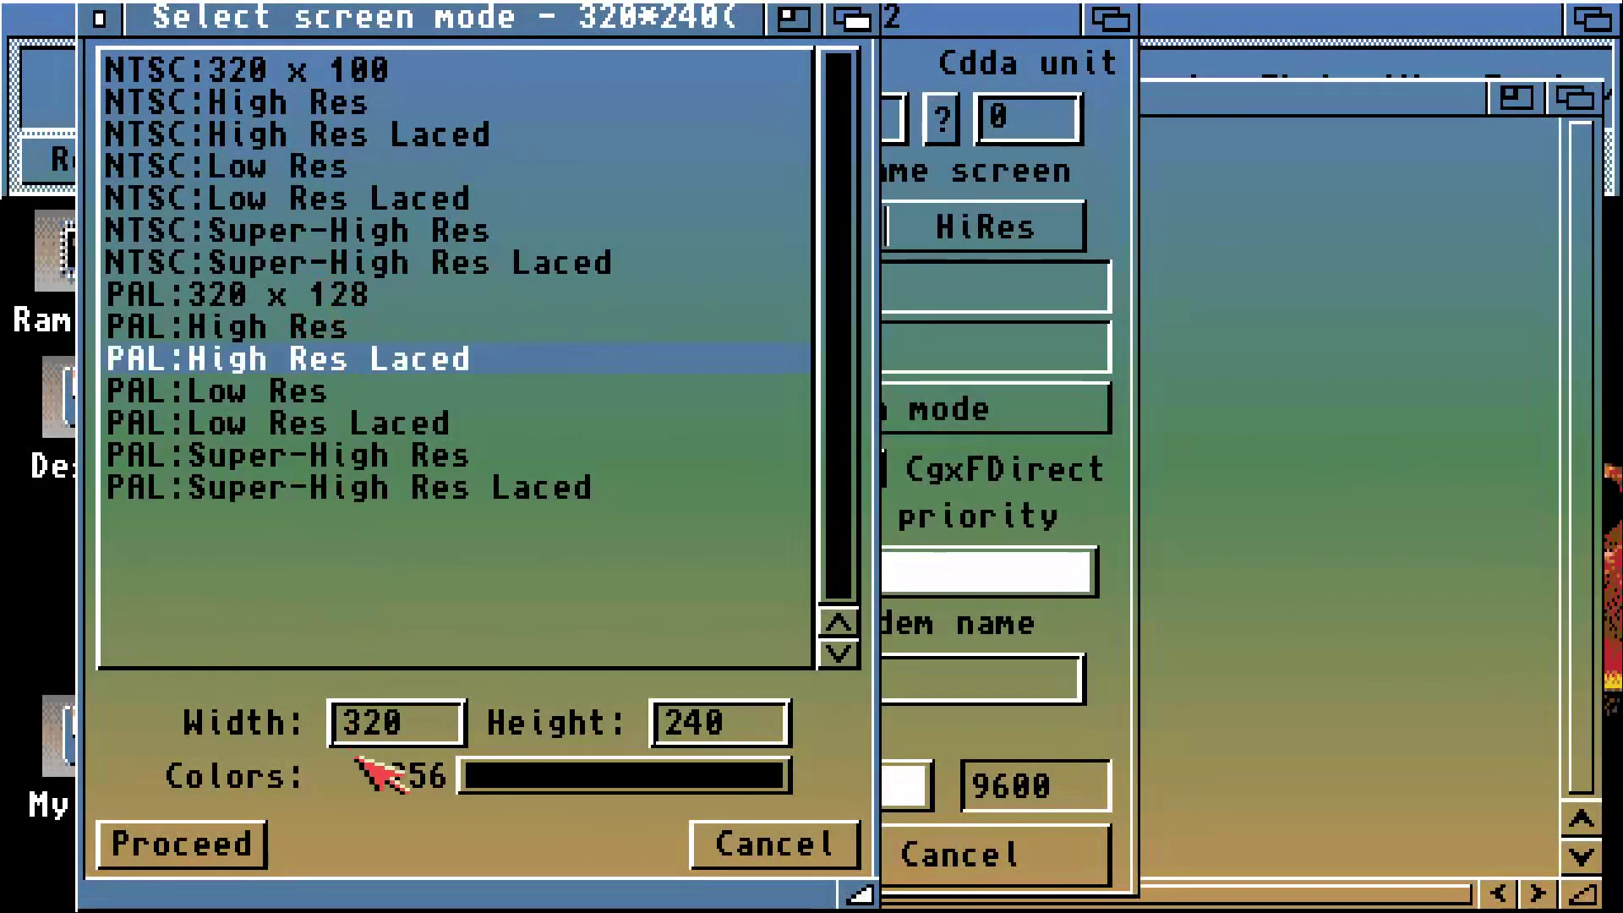
left_click(203, 835)
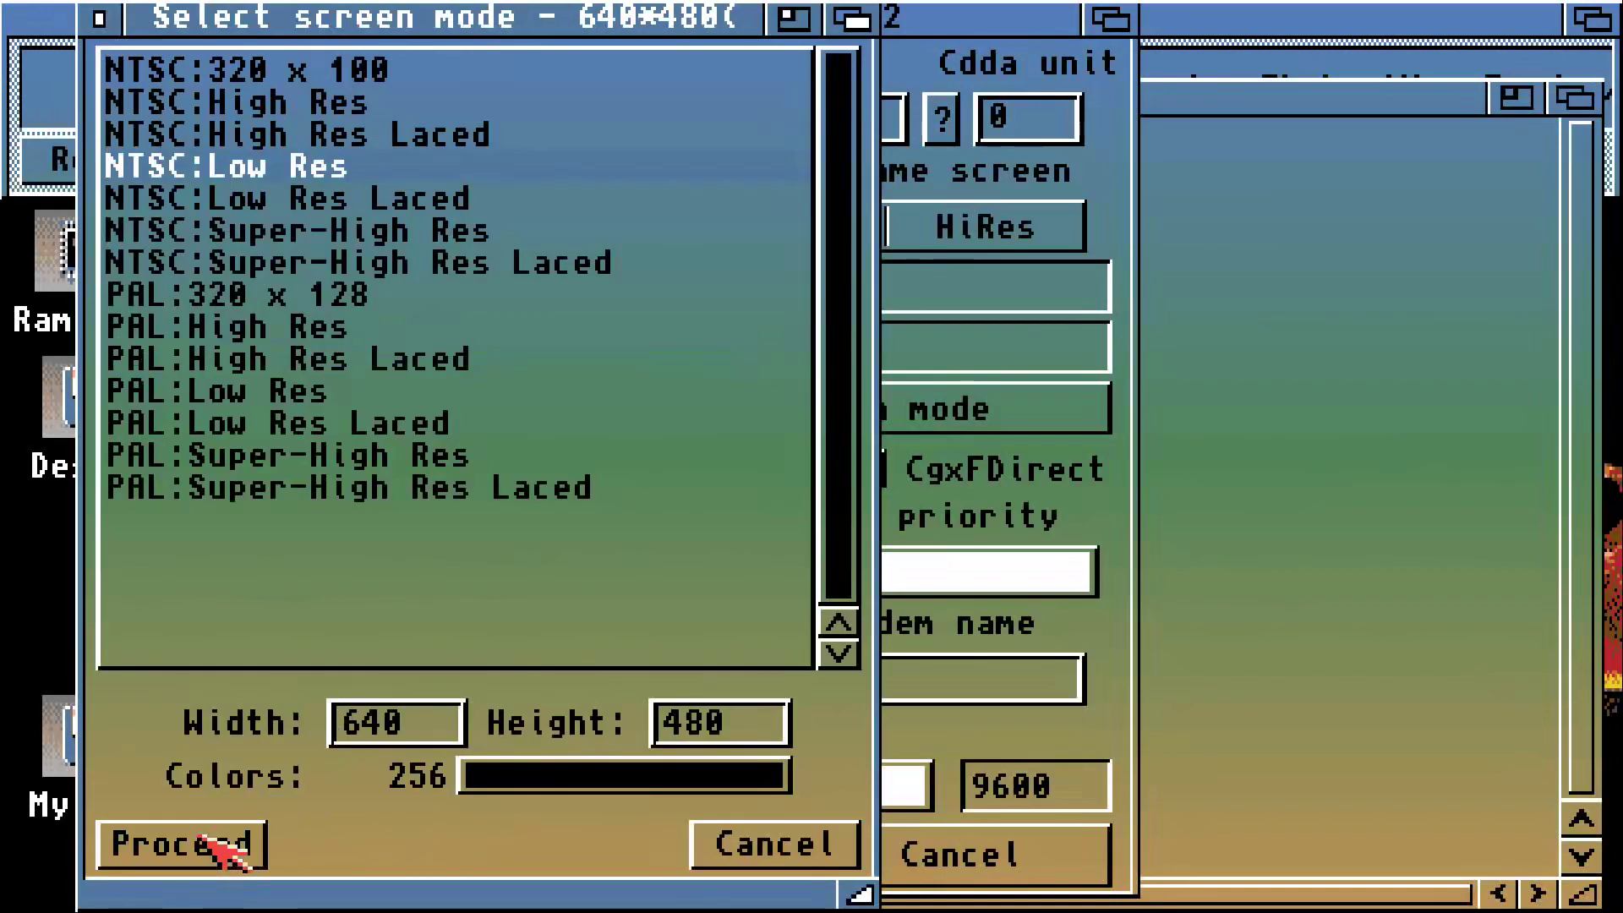
left_click(236, 359)
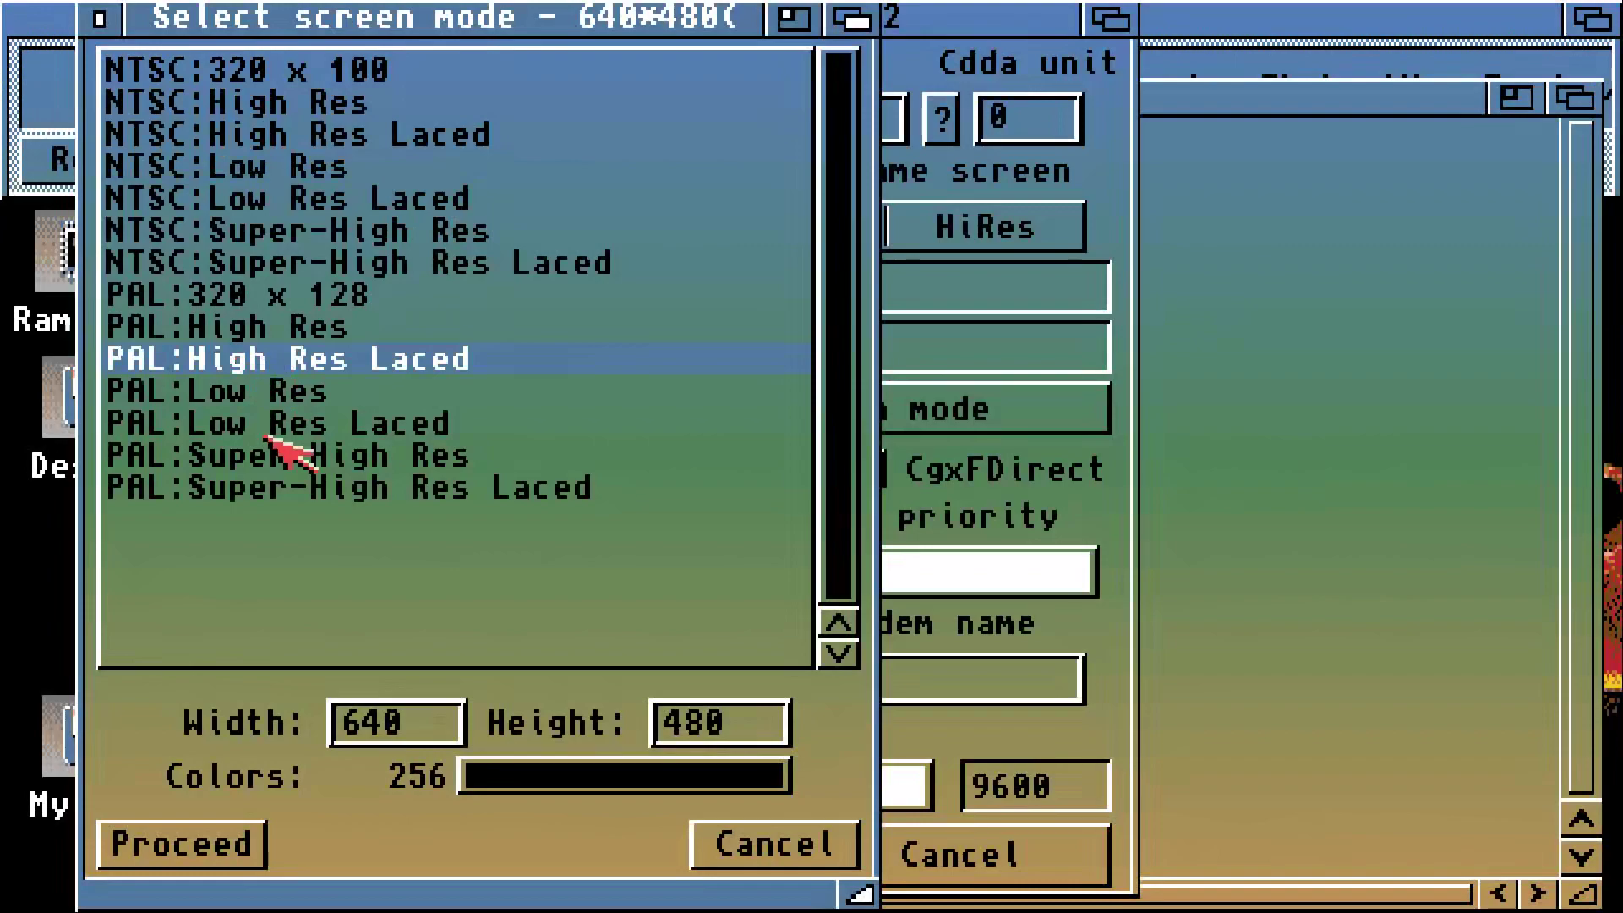
left_click(227, 837)
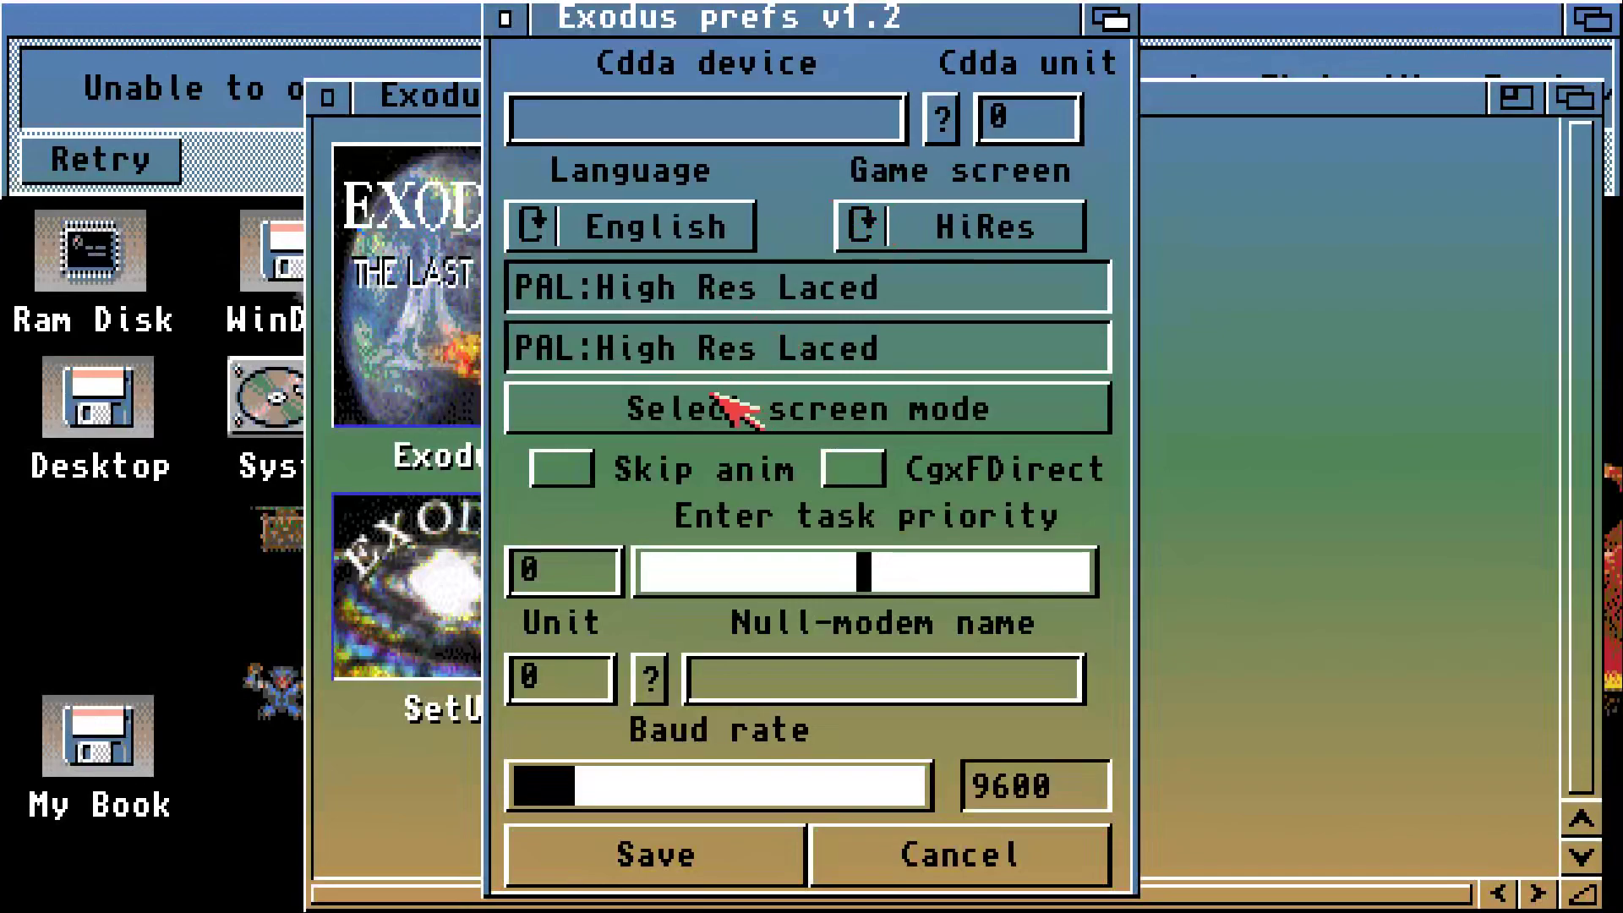
left_click(744, 879)
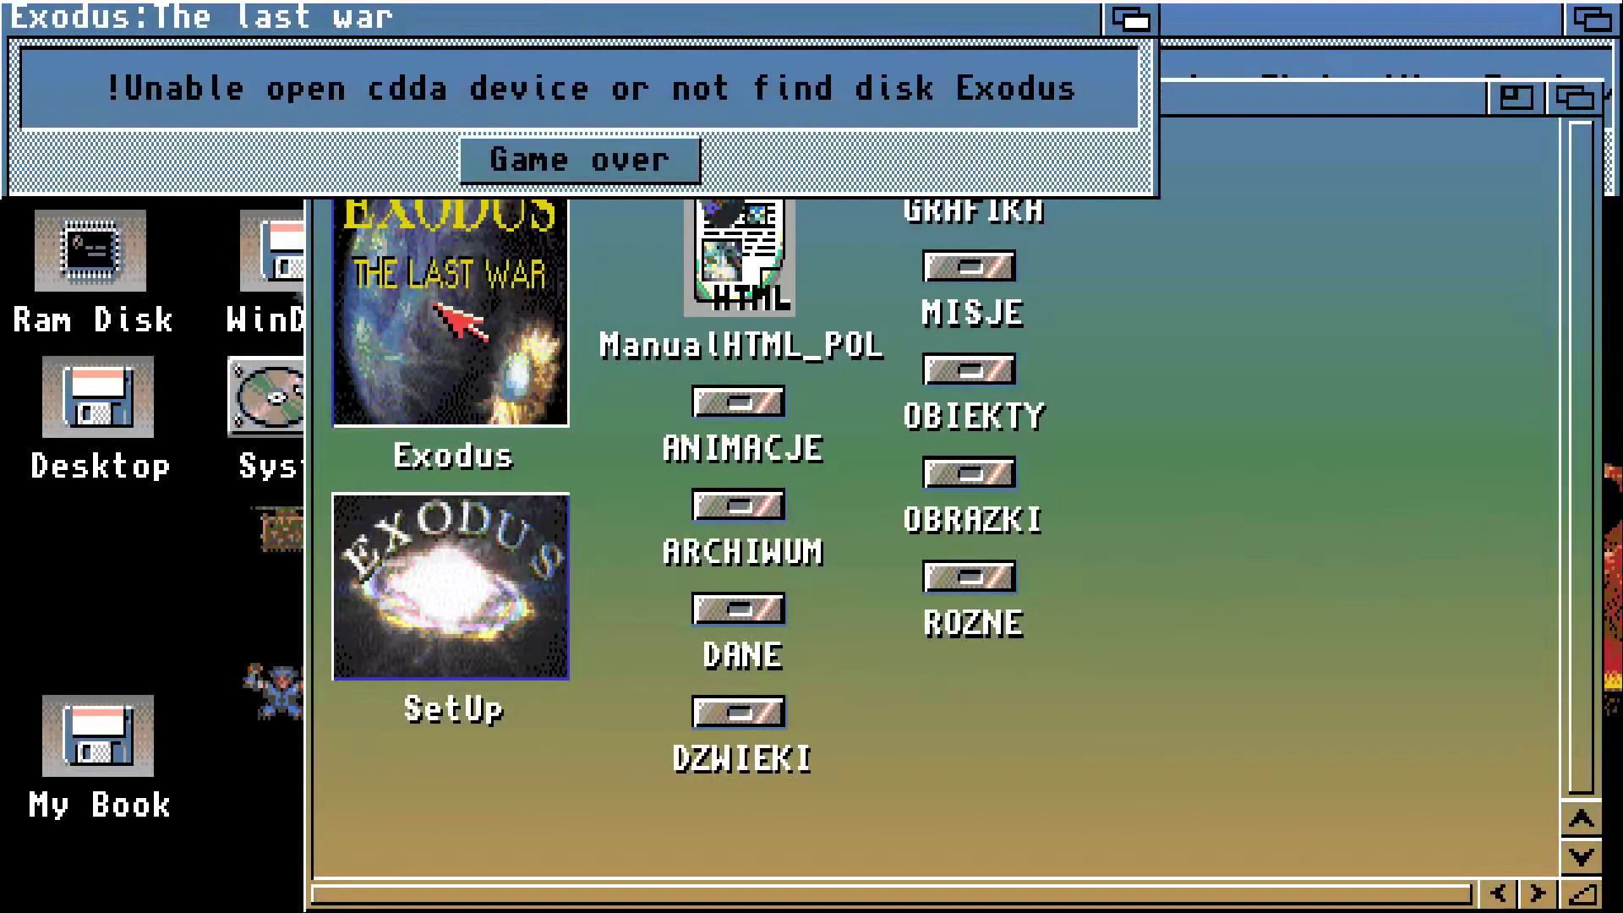
Try to launch Exodus once more from its drawer and dismiss the error requesters
left_click(555, 164)
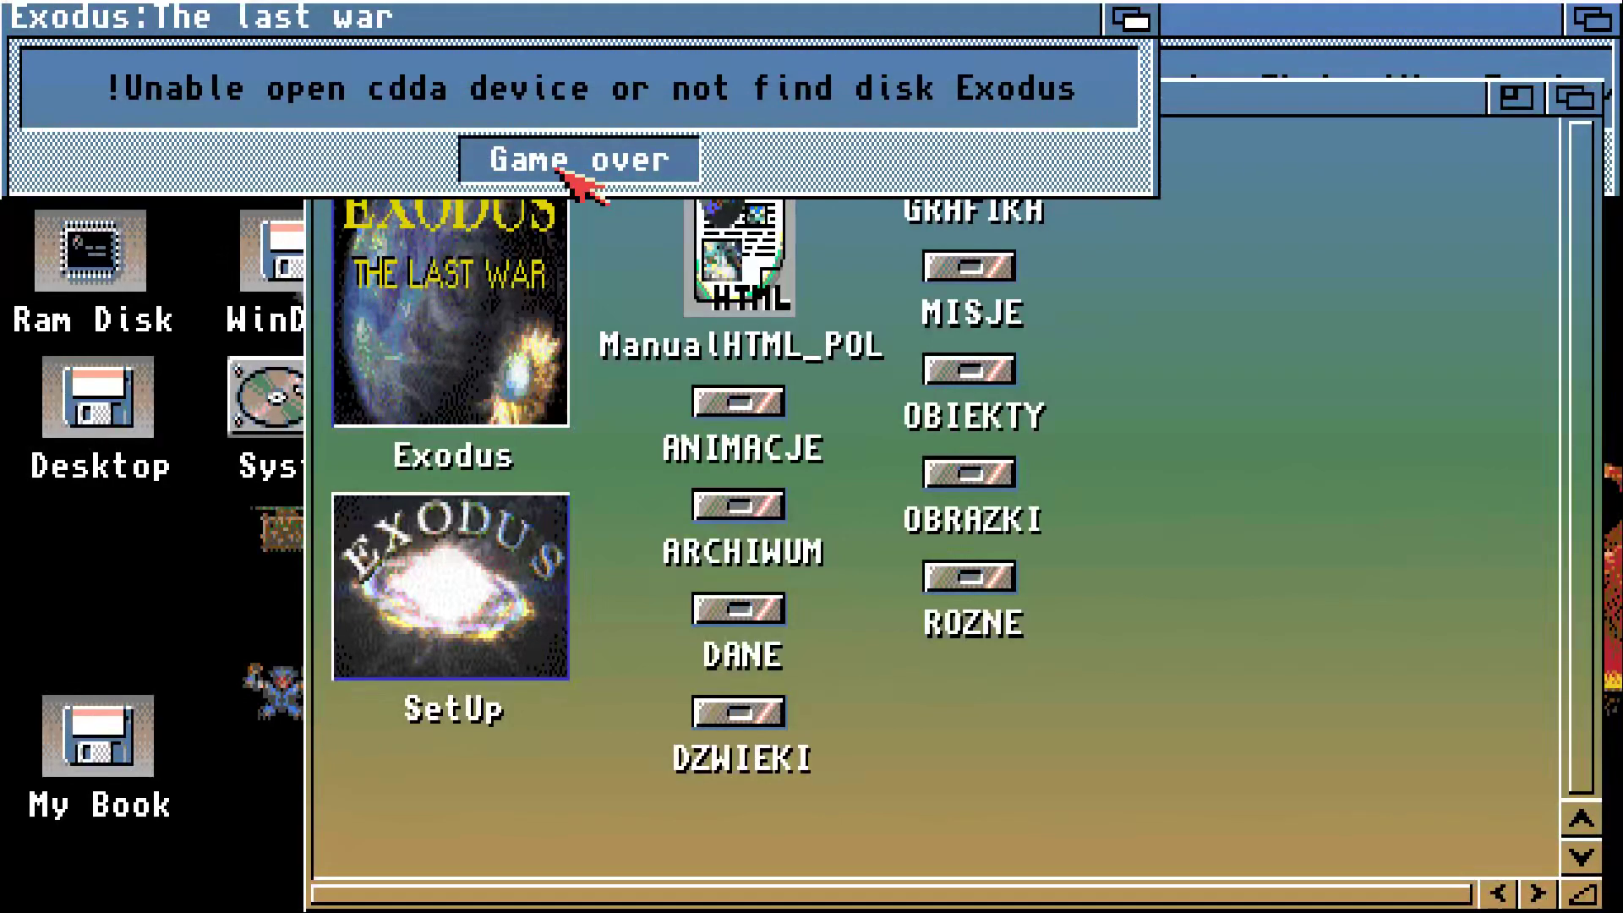
double_click(459, 244)
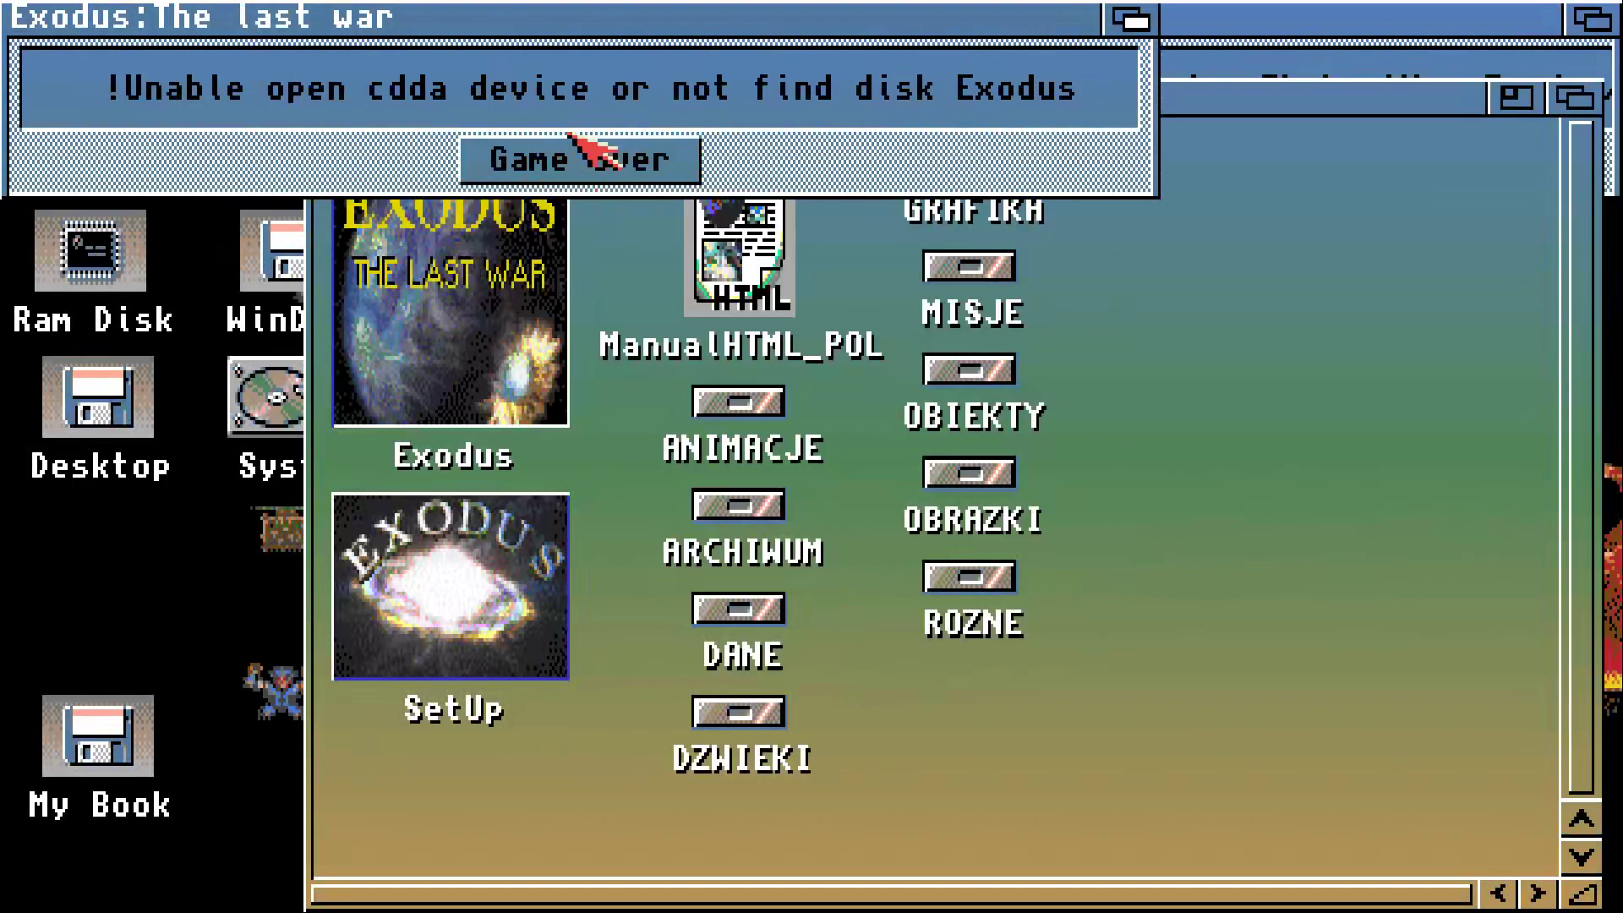
left_click(570, 167)
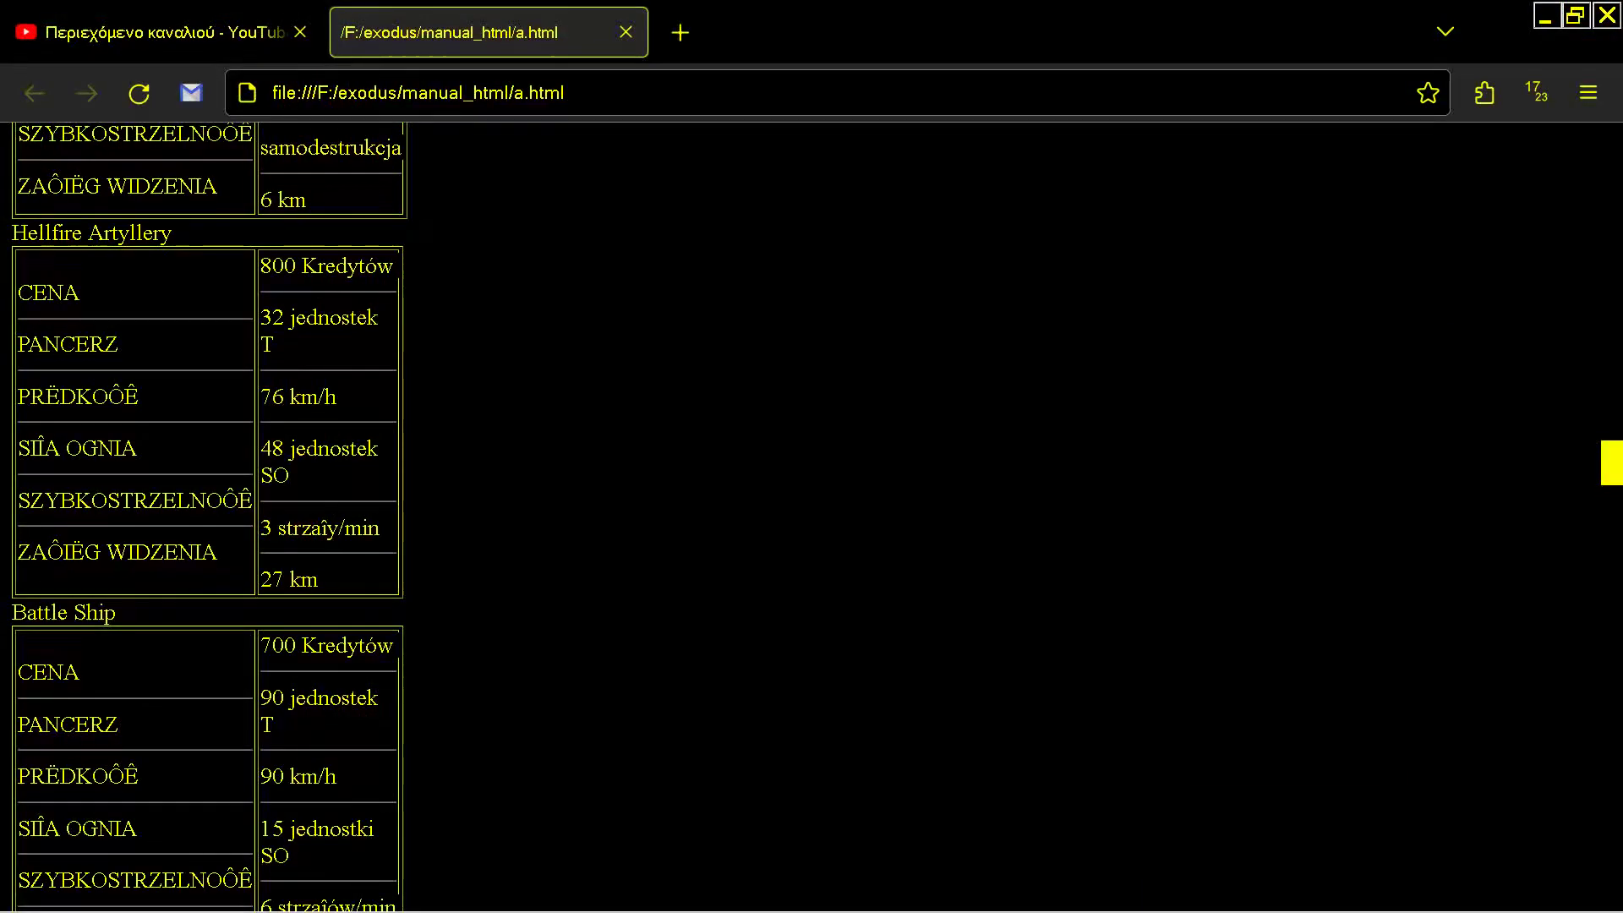
Check in Windows which drive holds the EXODUS_THELASTWAR disc, and close the browser showing the manual
key("super")
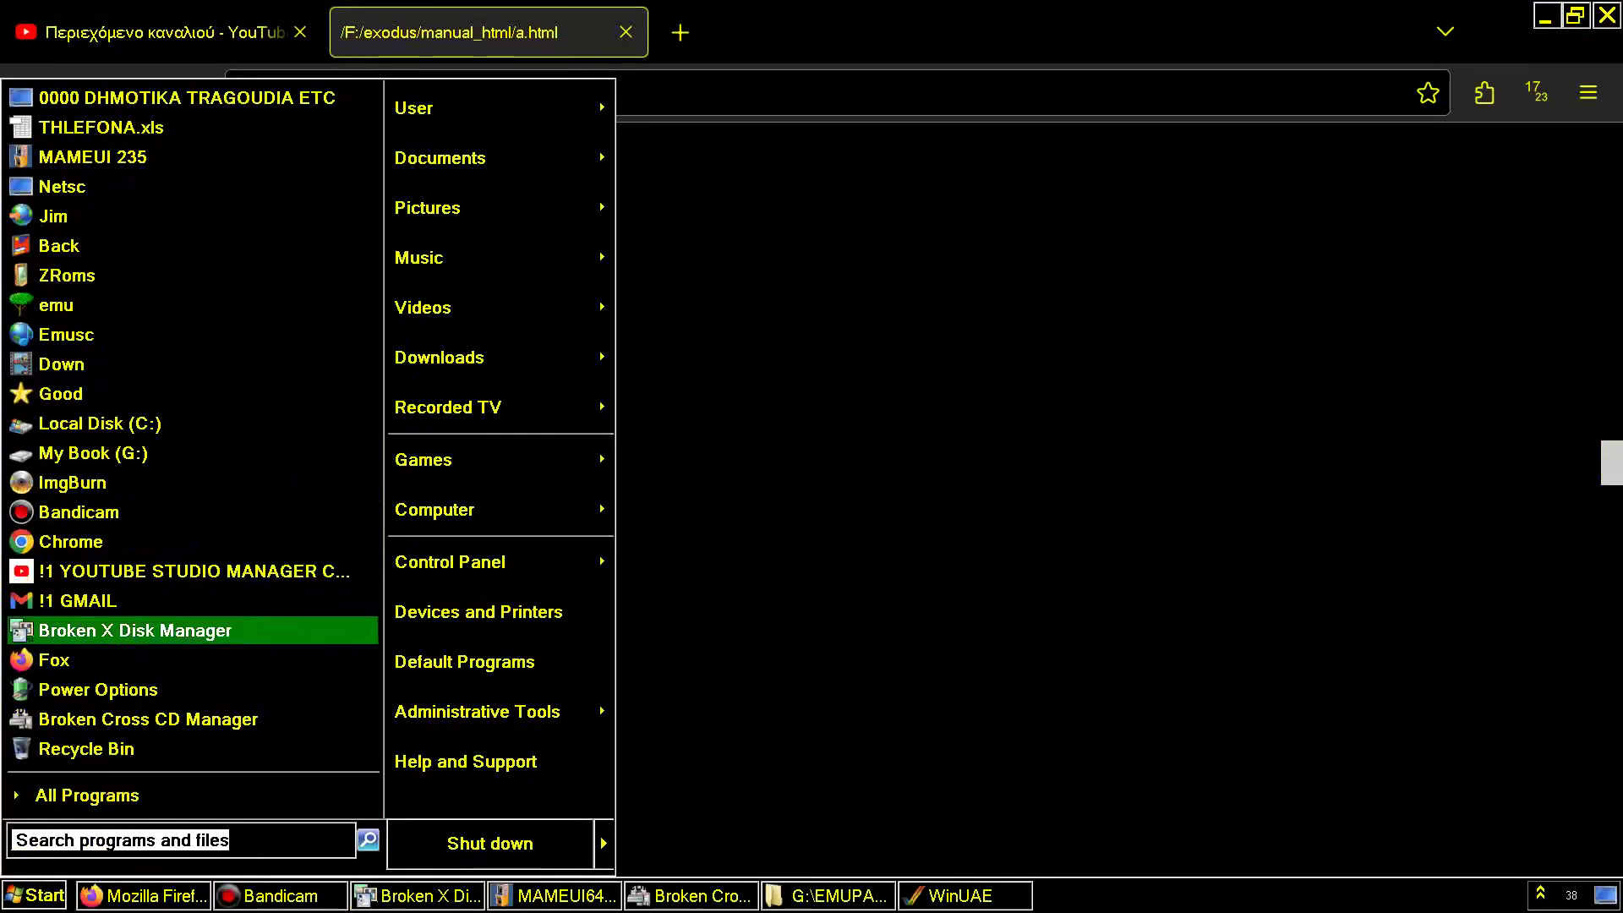
mouse_move(434, 509)
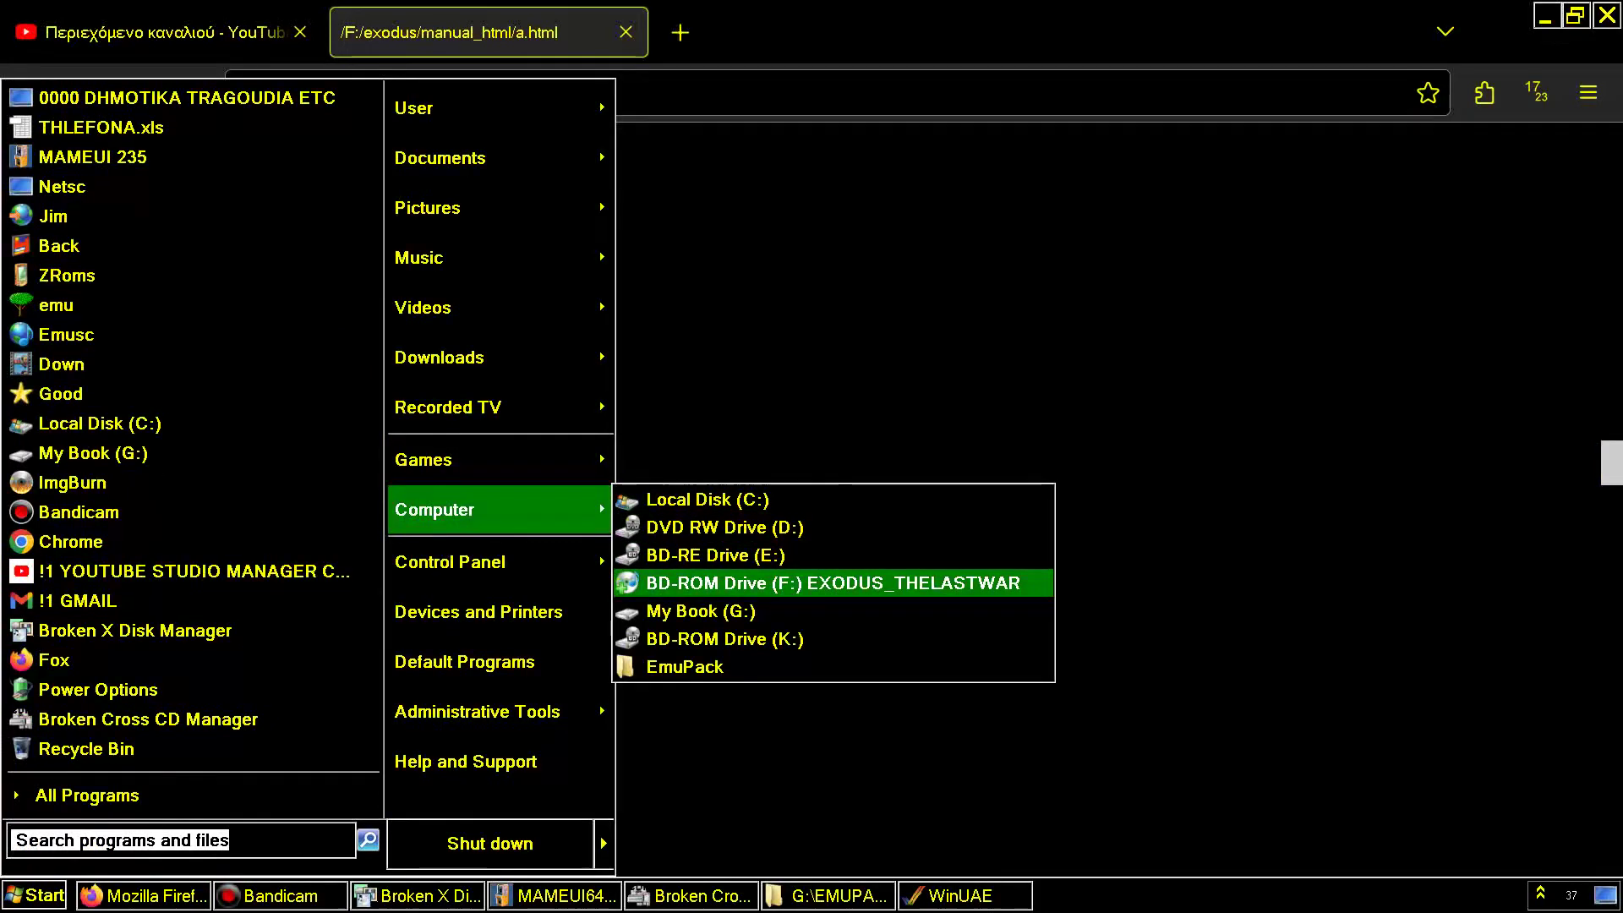
key("Escape")
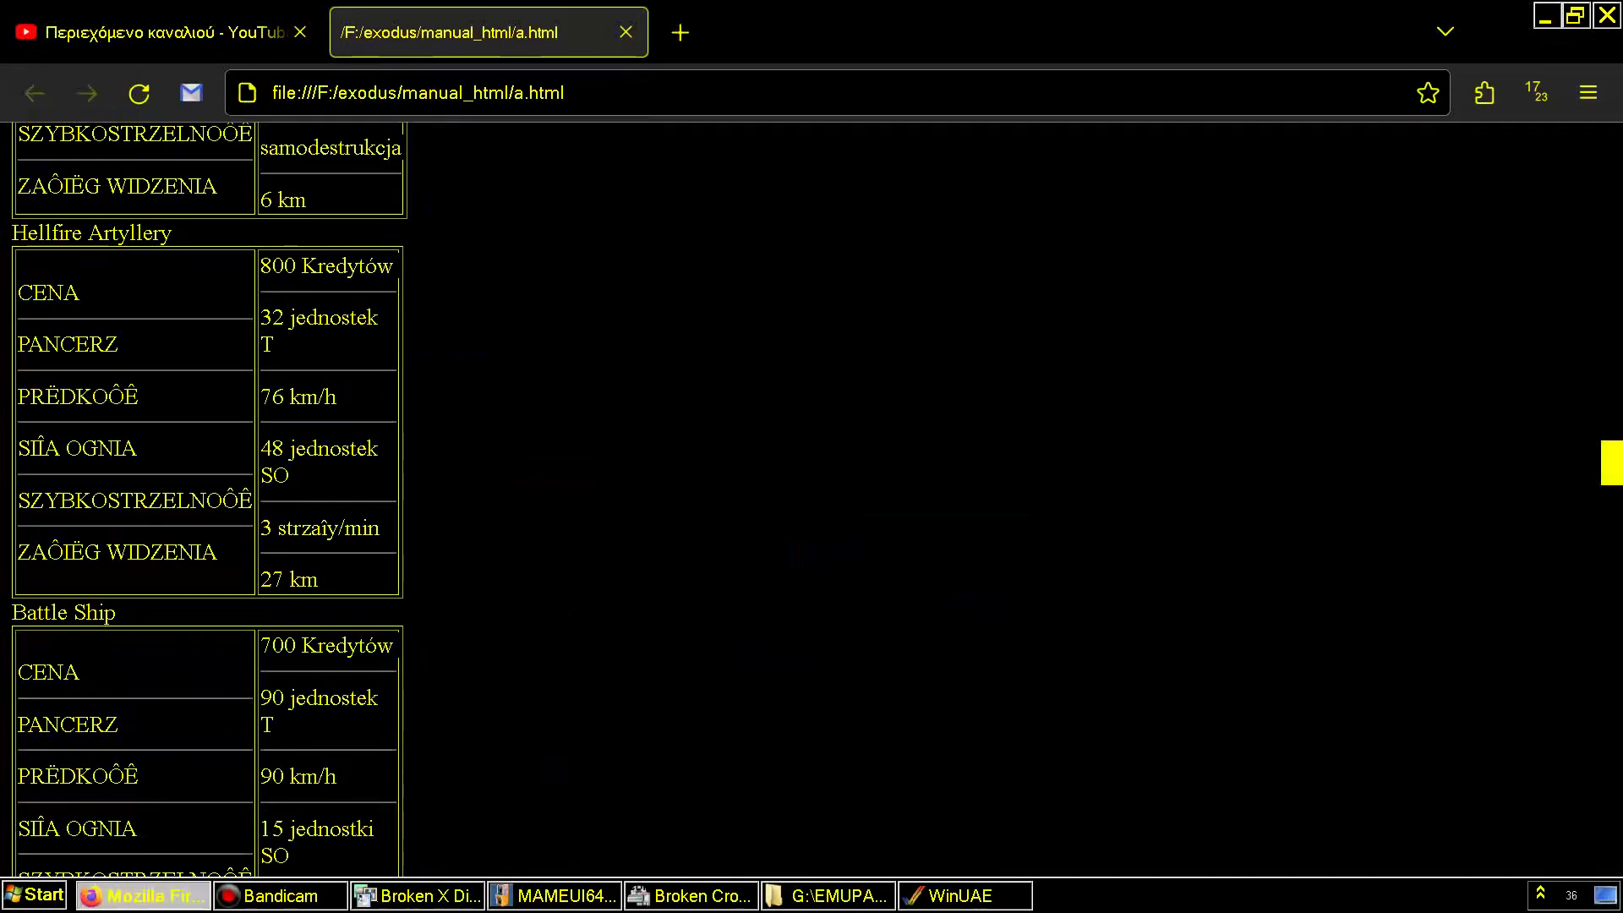
left_click(1606, 14)
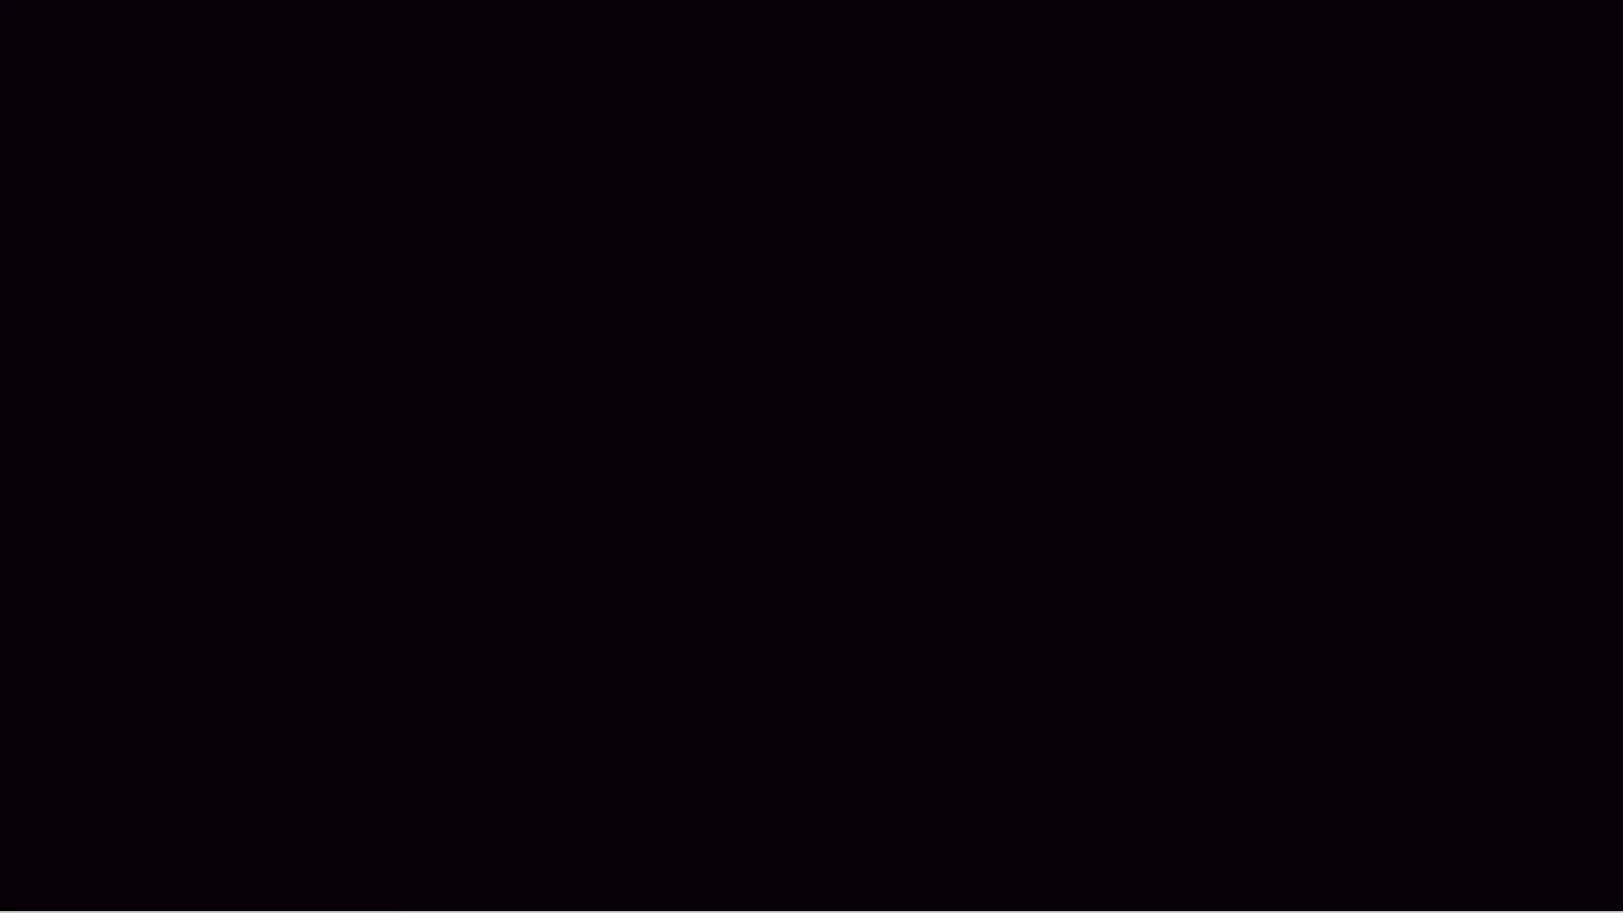
Cancel the Accounts Manager requester on the Workbench and open the CD0 disc
left_click(334, 96)
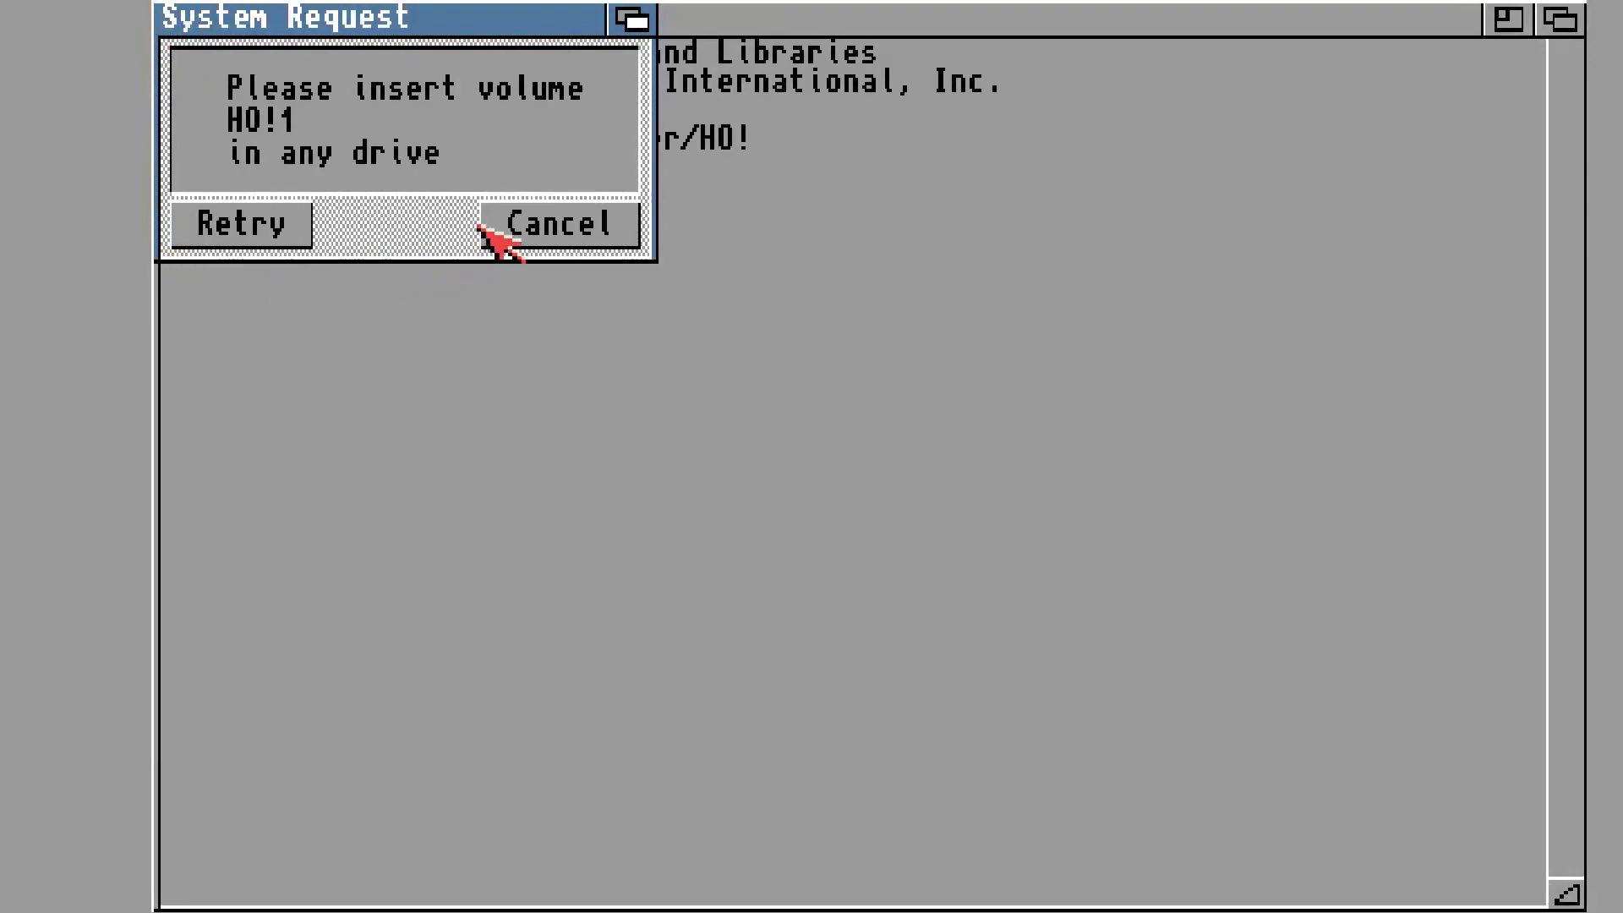
left_click(500, 230)
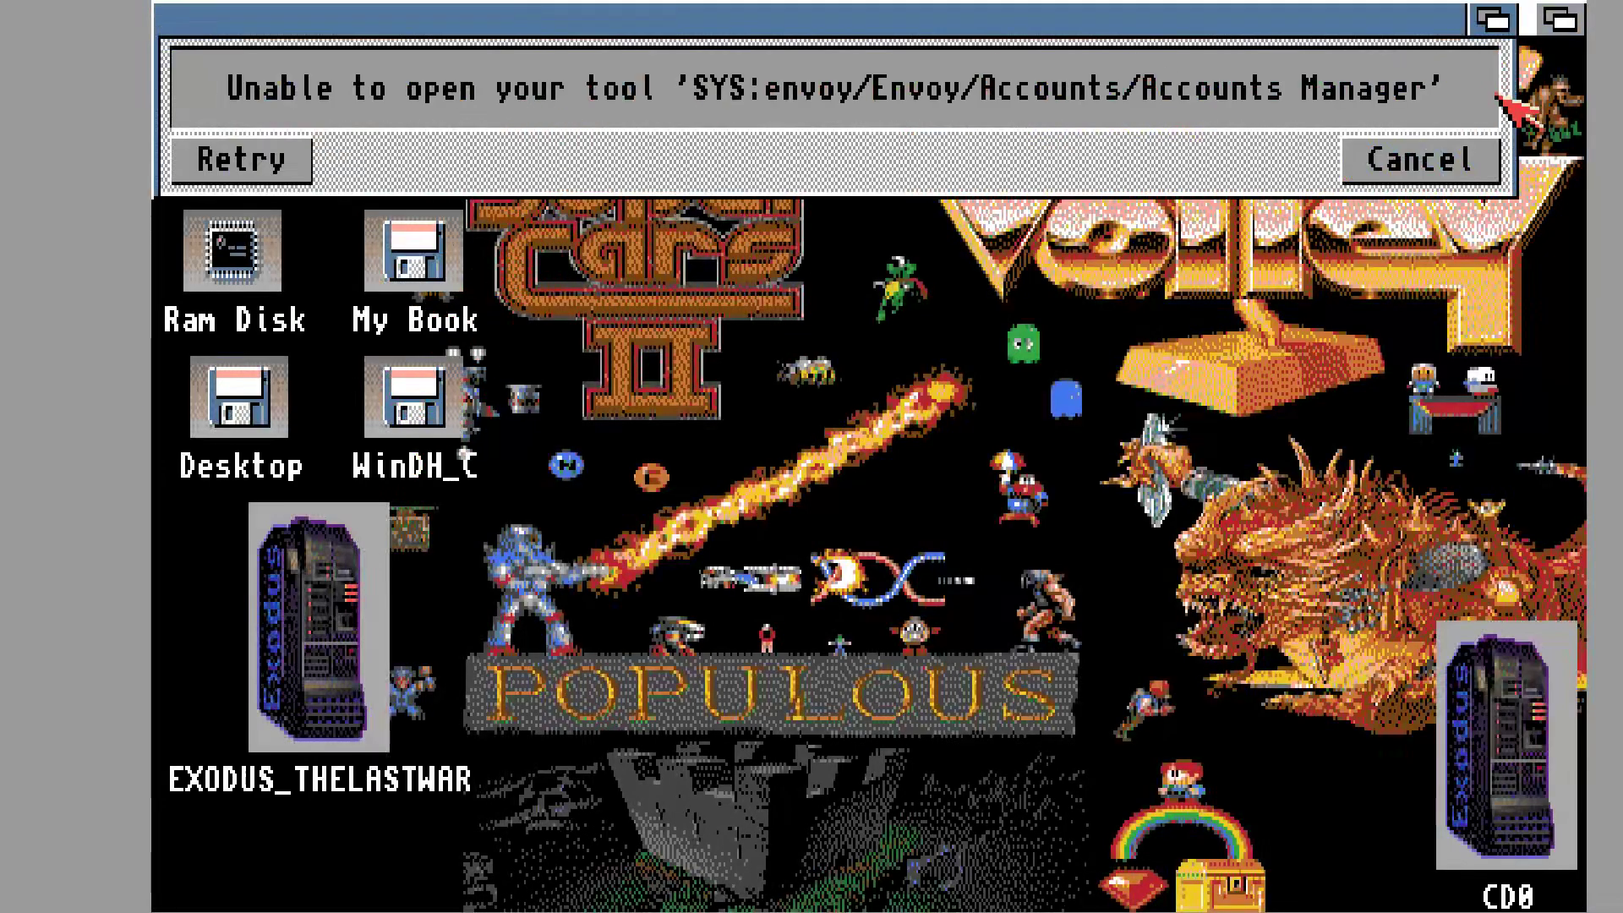
left_click(1475, 174)
left_click(1475, 173)
double_click(1568, 777)
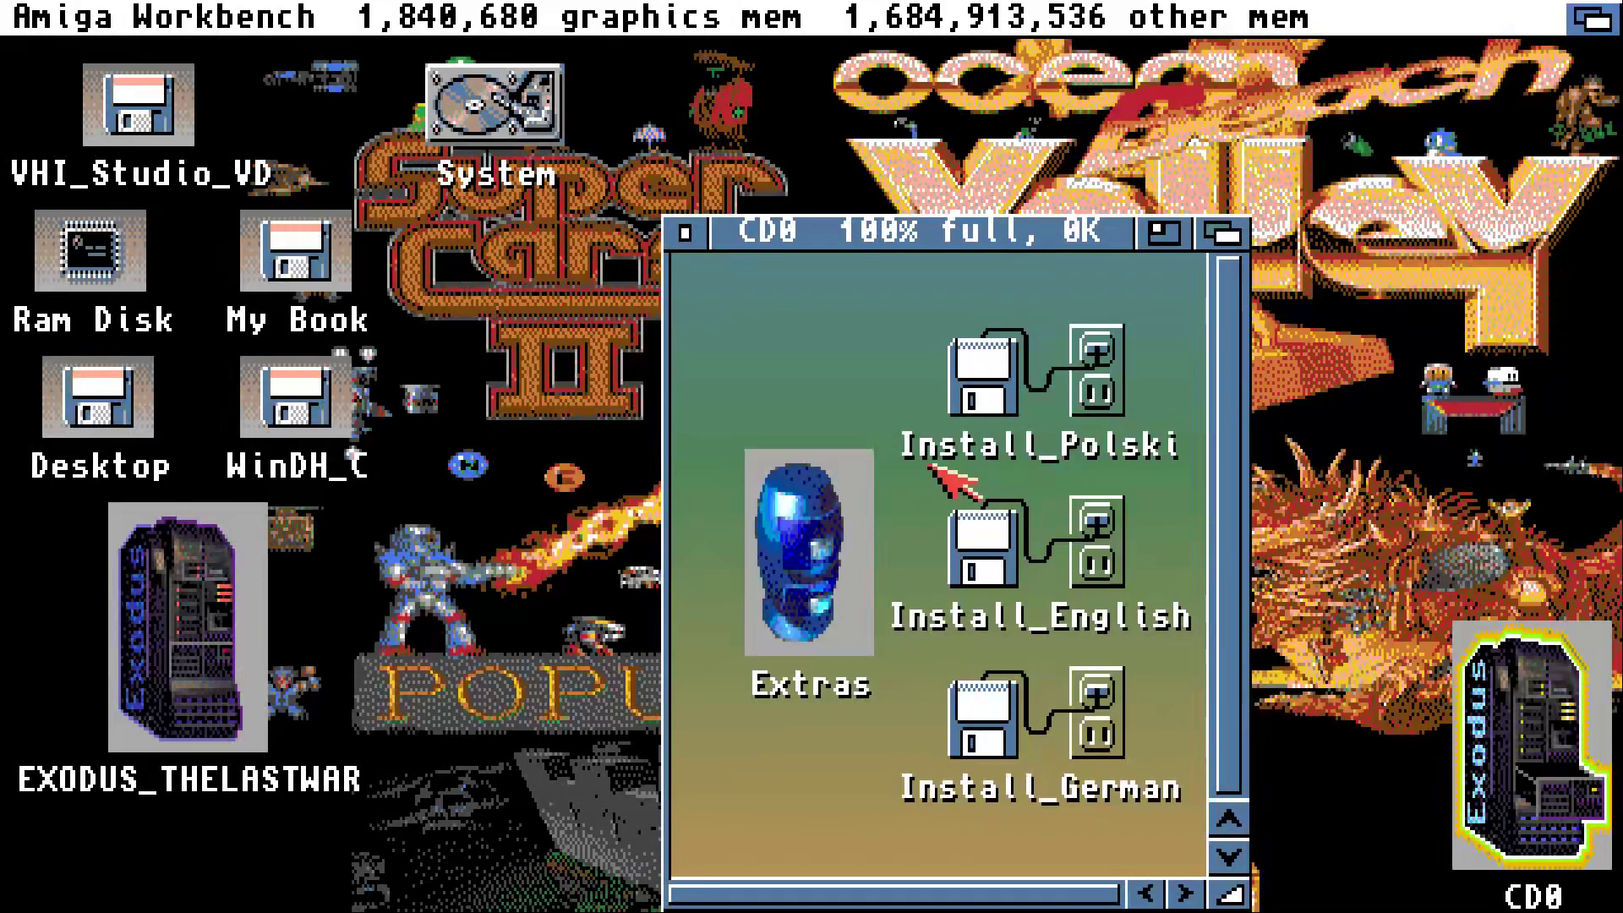
Start the English Exodus installer with Install for Real and no action log, and proceed past the introduction
double_click(981, 511)
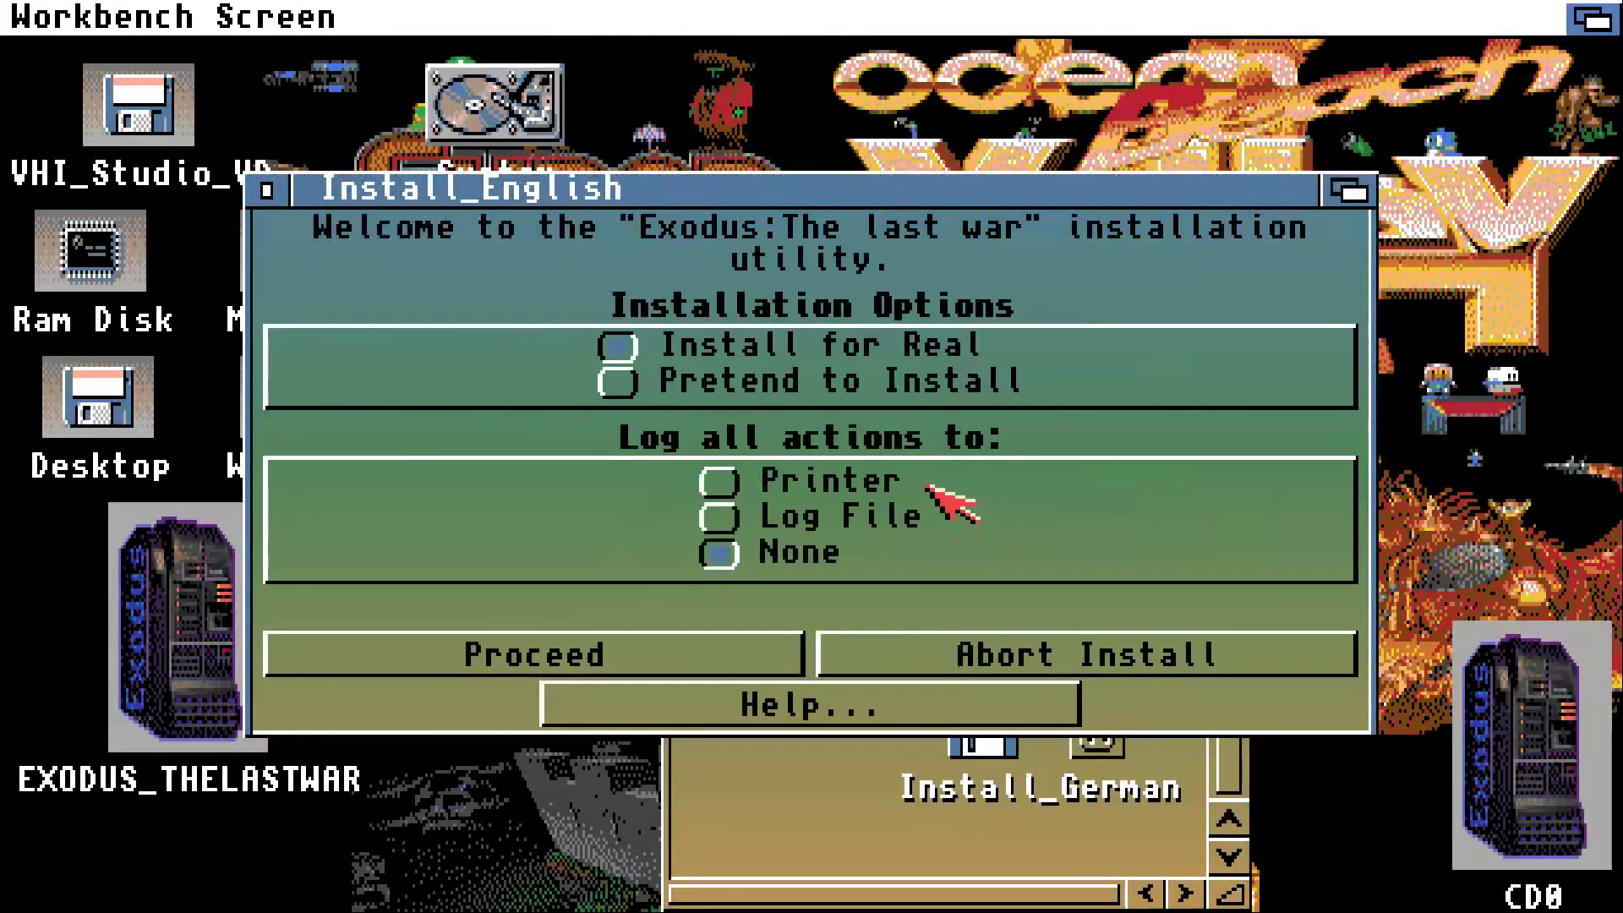
left_click(617, 666)
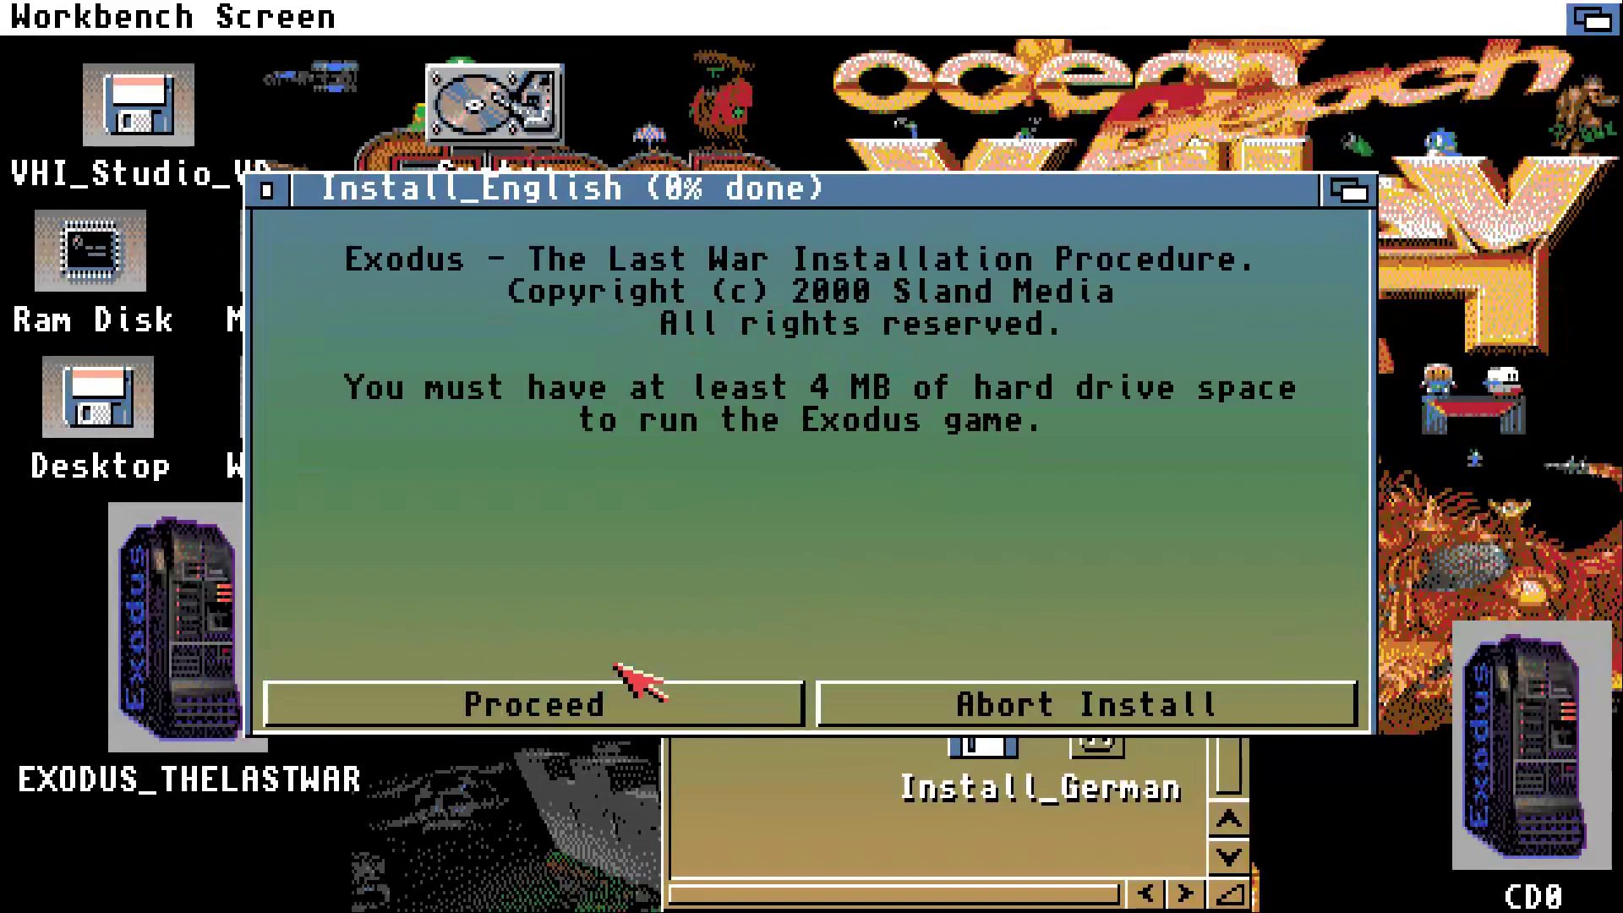
left_click(645, 707)
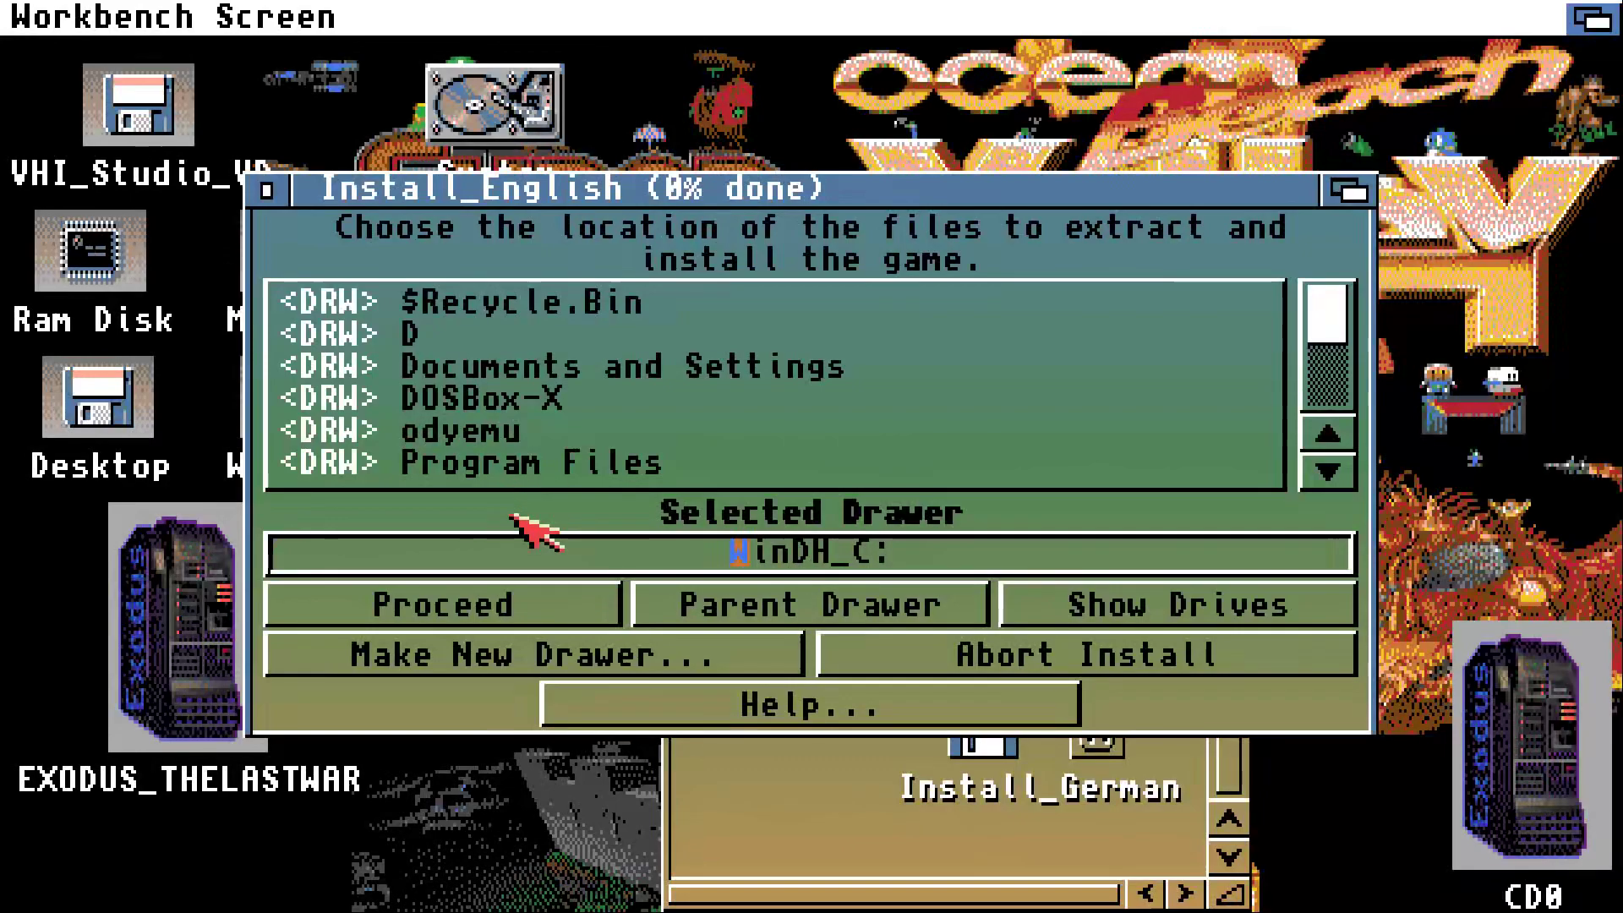
Choose the drawer System:exodus as the installation location and proceed
left_click(1209, 617)
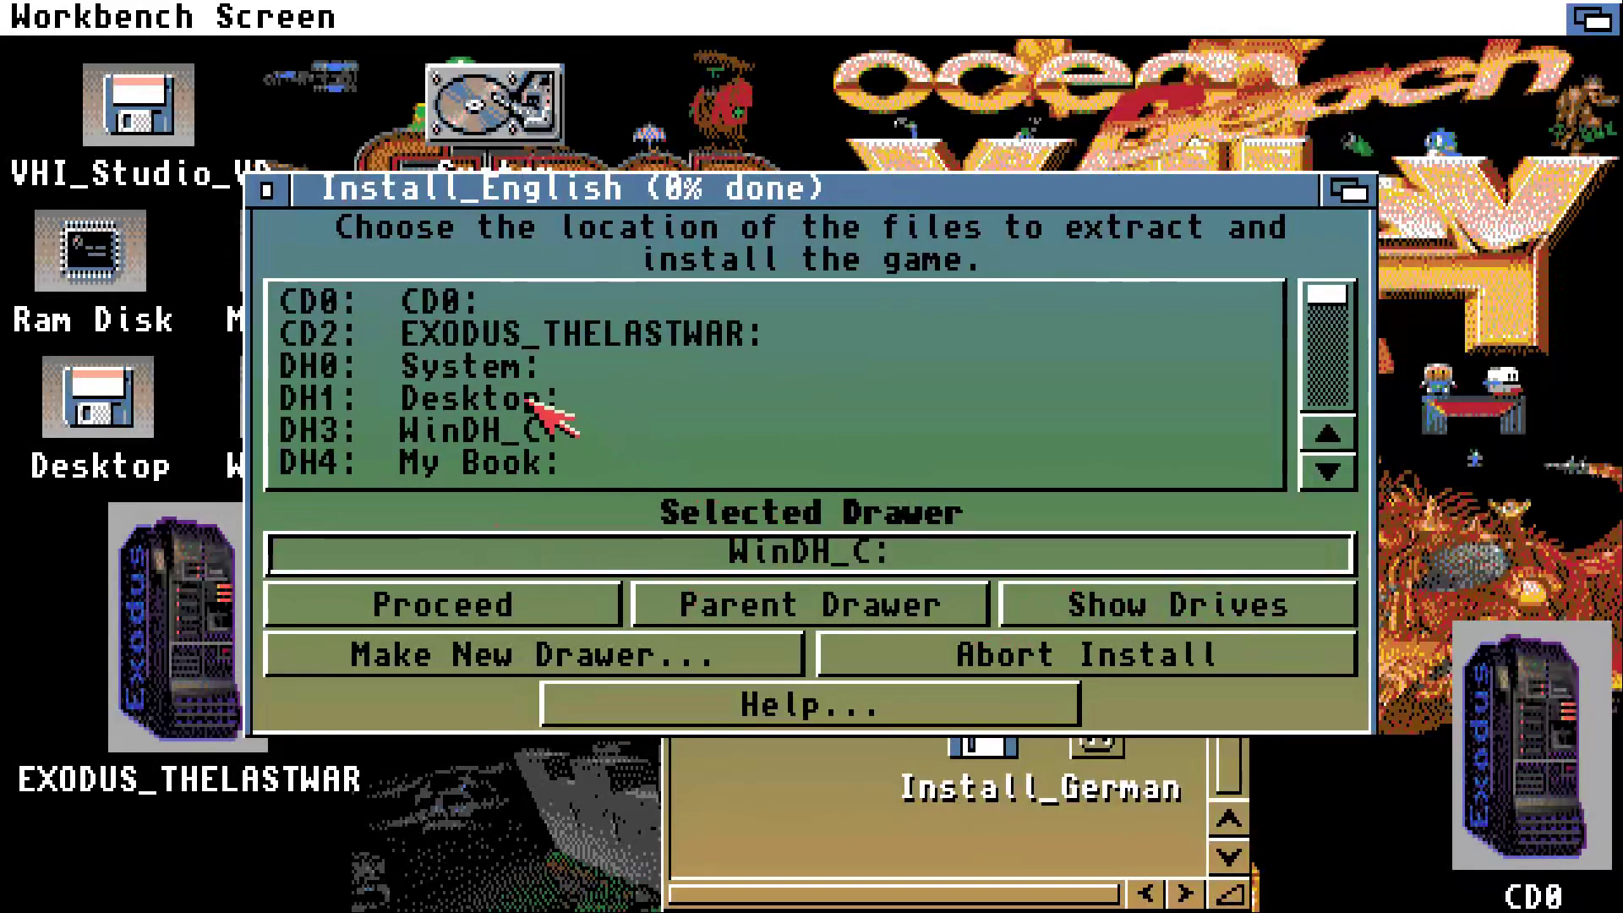
left_click(467, 369)
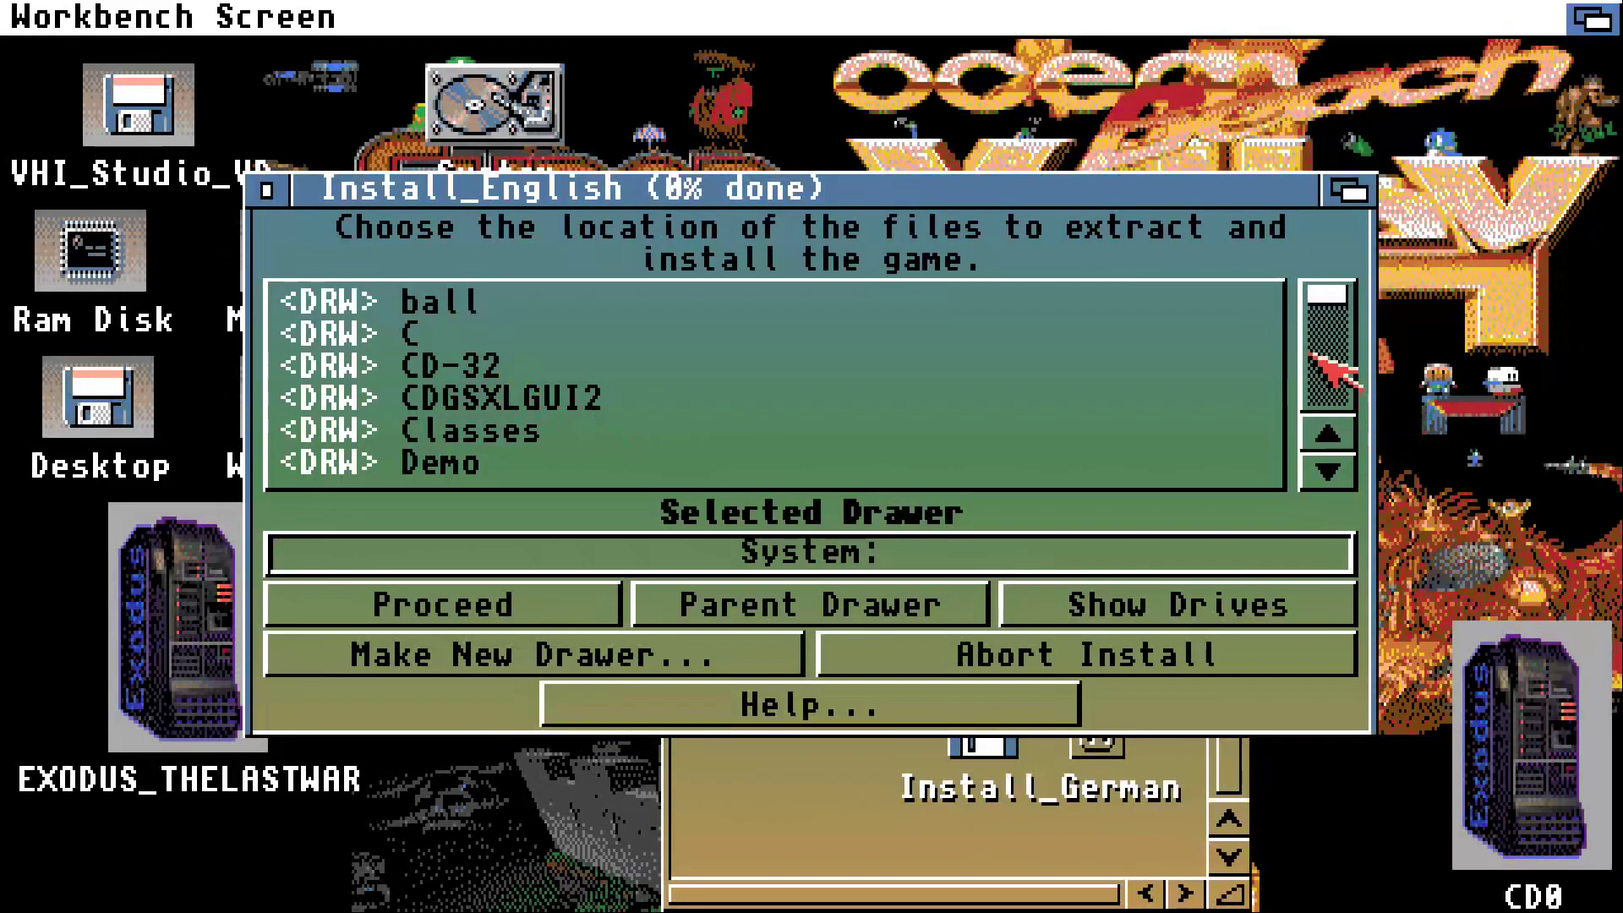
left_click_drag(1334, 467, 1338, 463)
left_click_drag(1339, 399, 1433, 191)
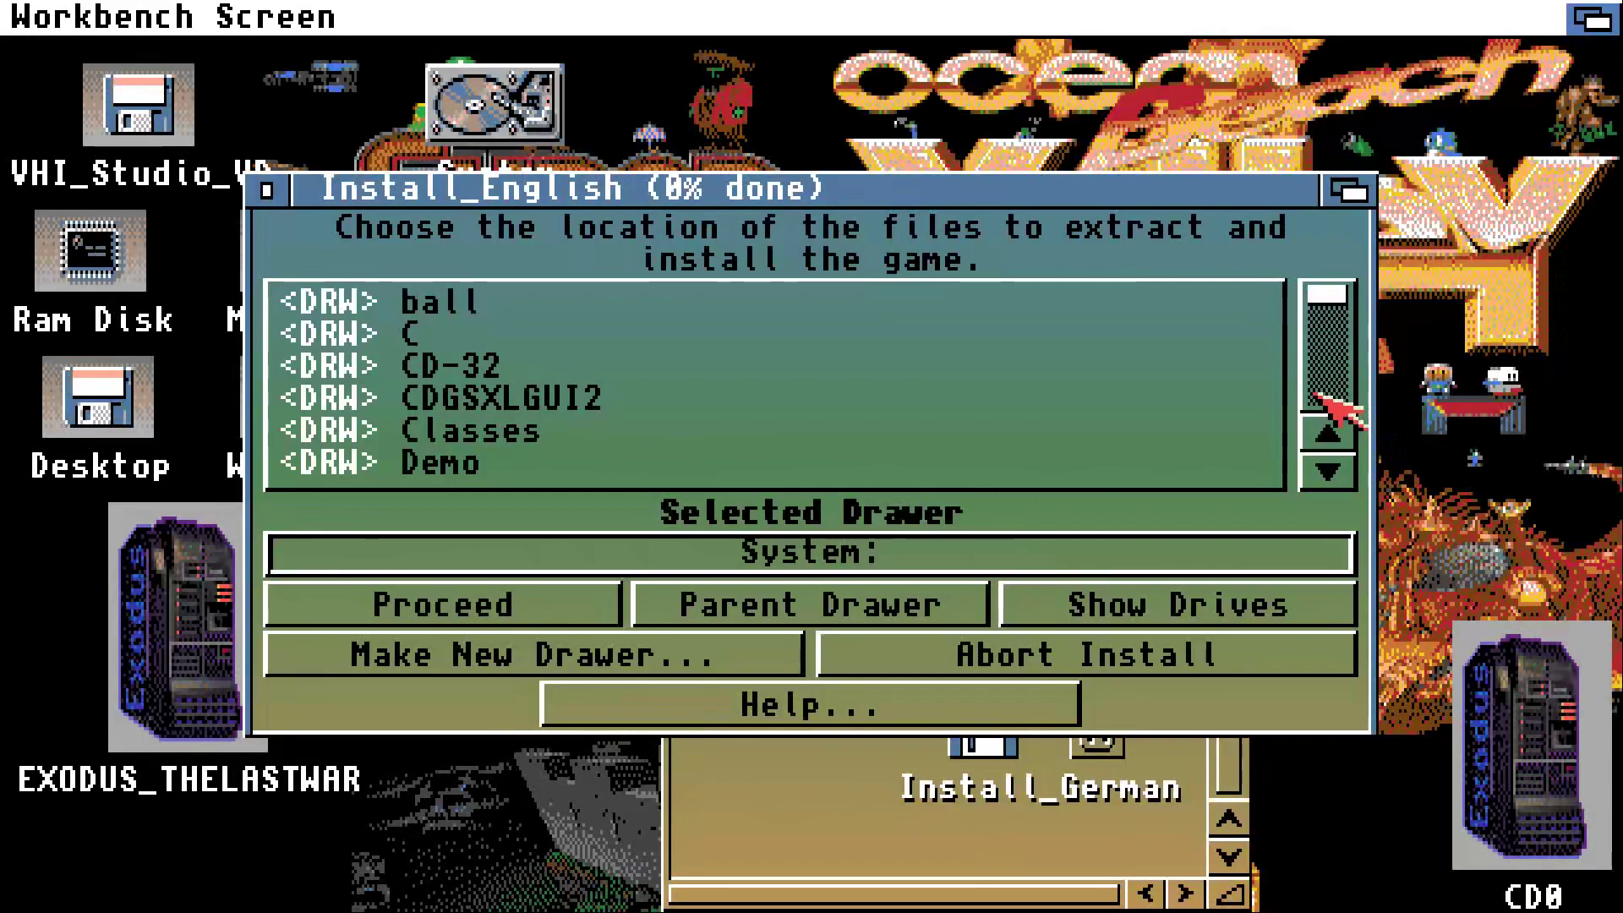
left_click(957, 550)
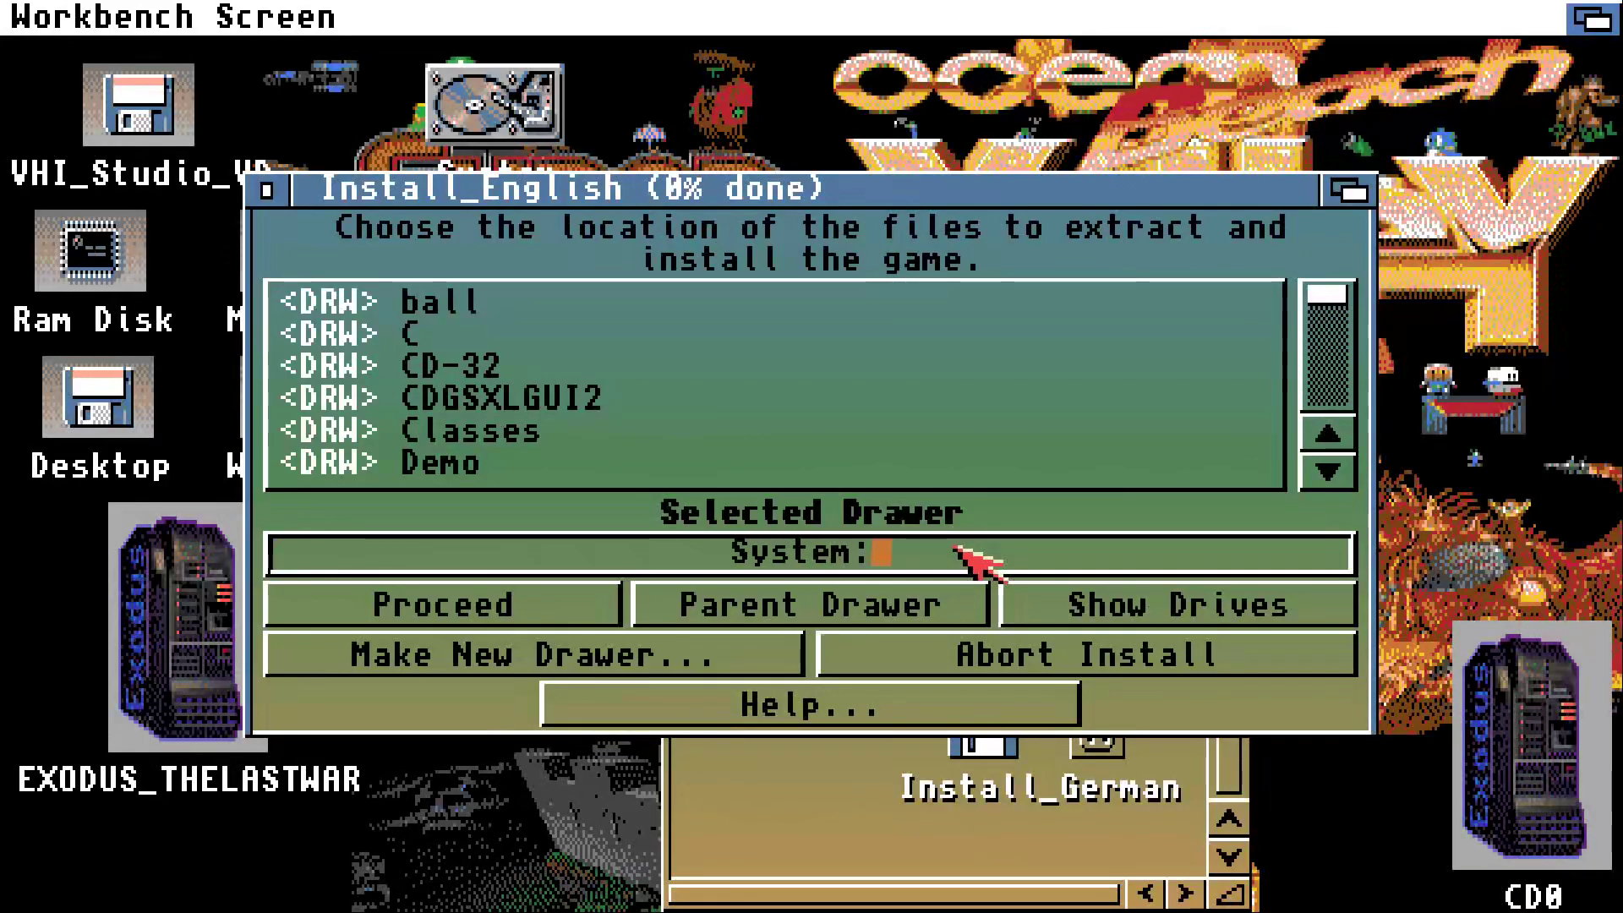
type("exo")
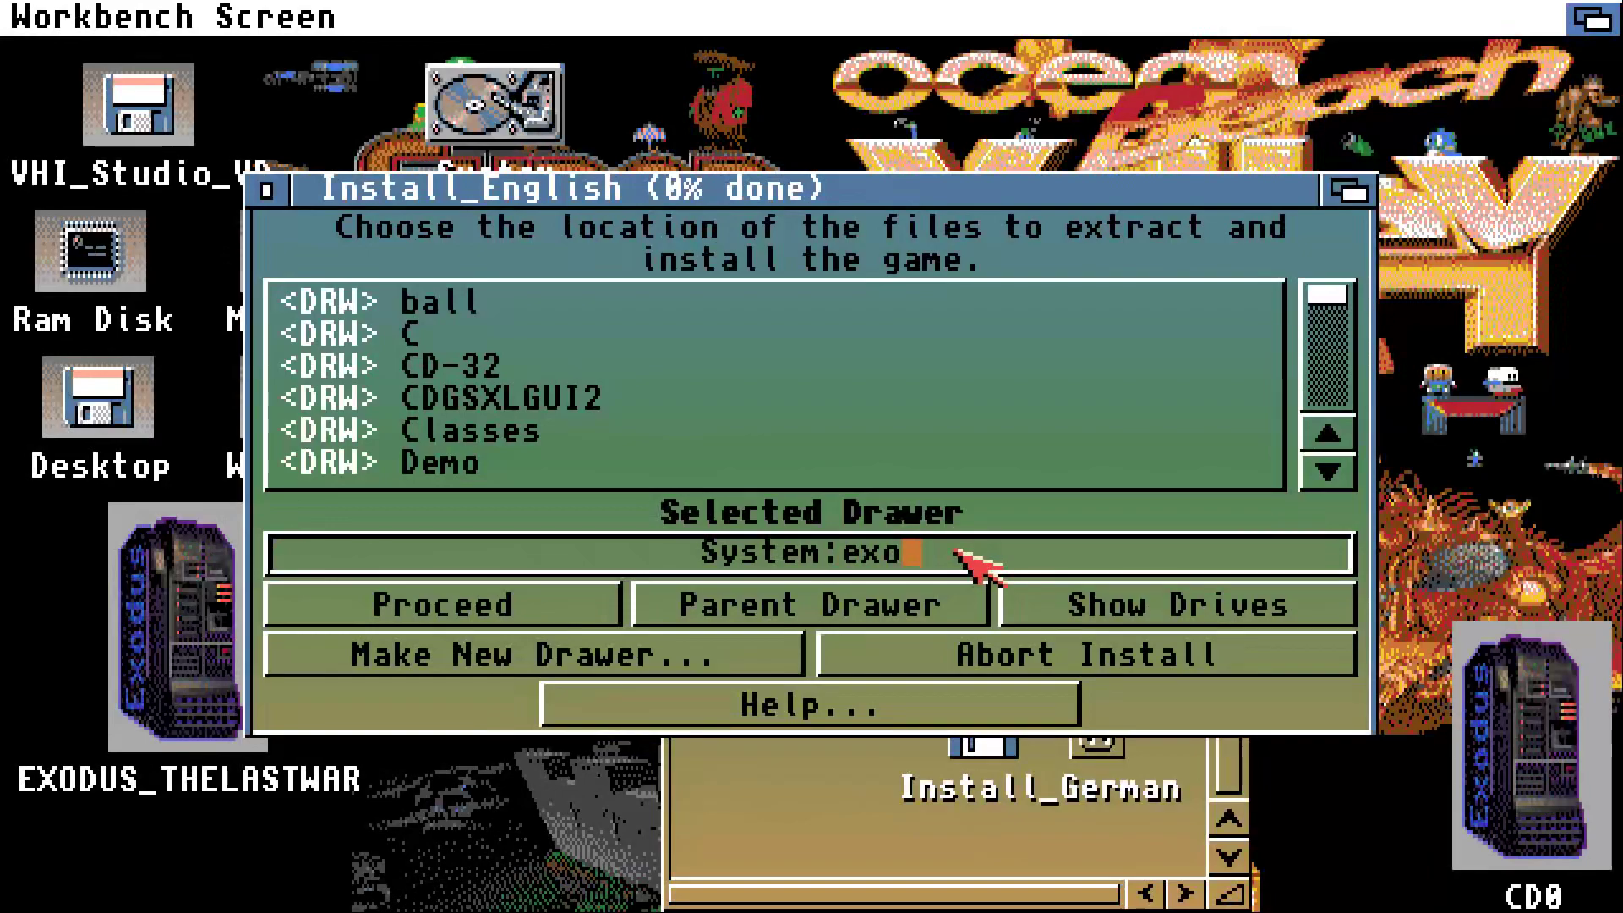
type("dus")
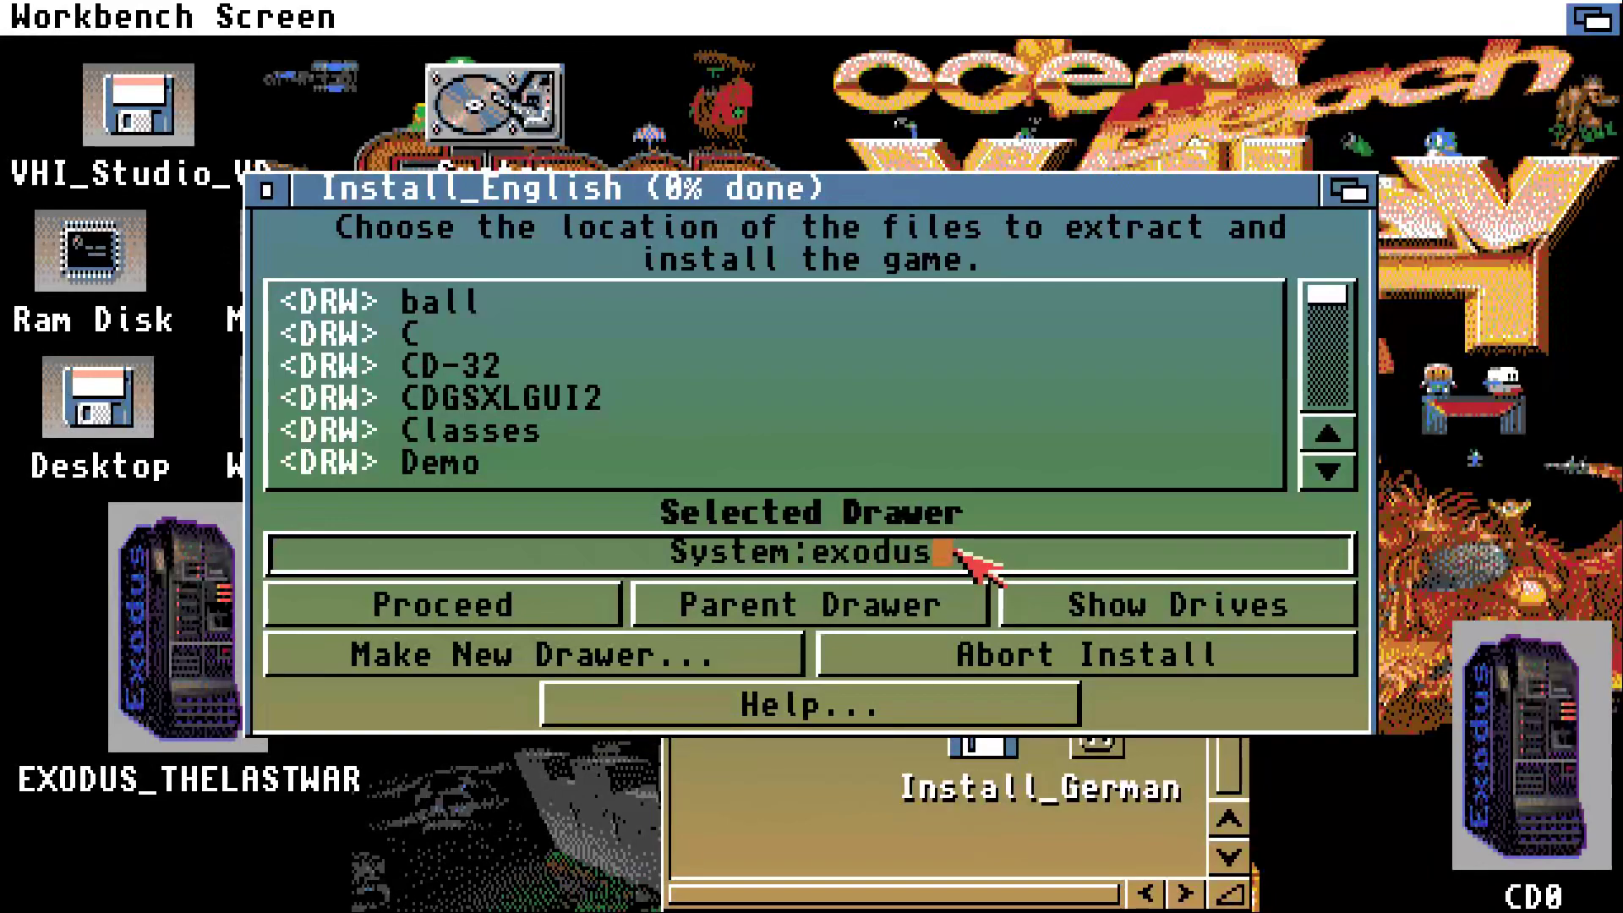
key("Return")
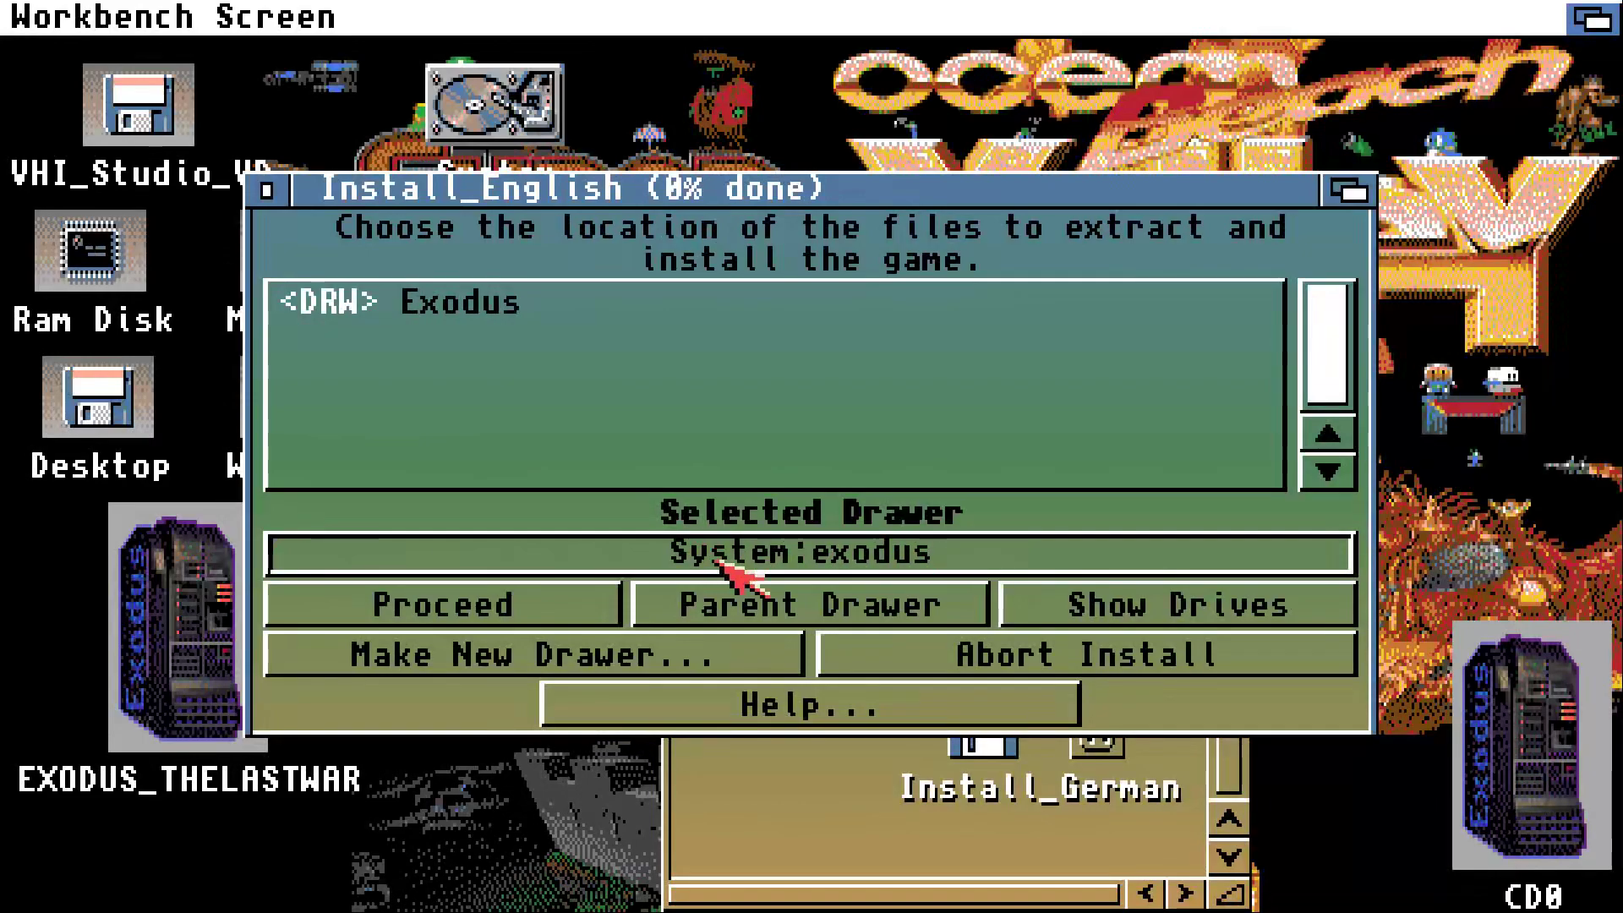
left_click(573, 622)
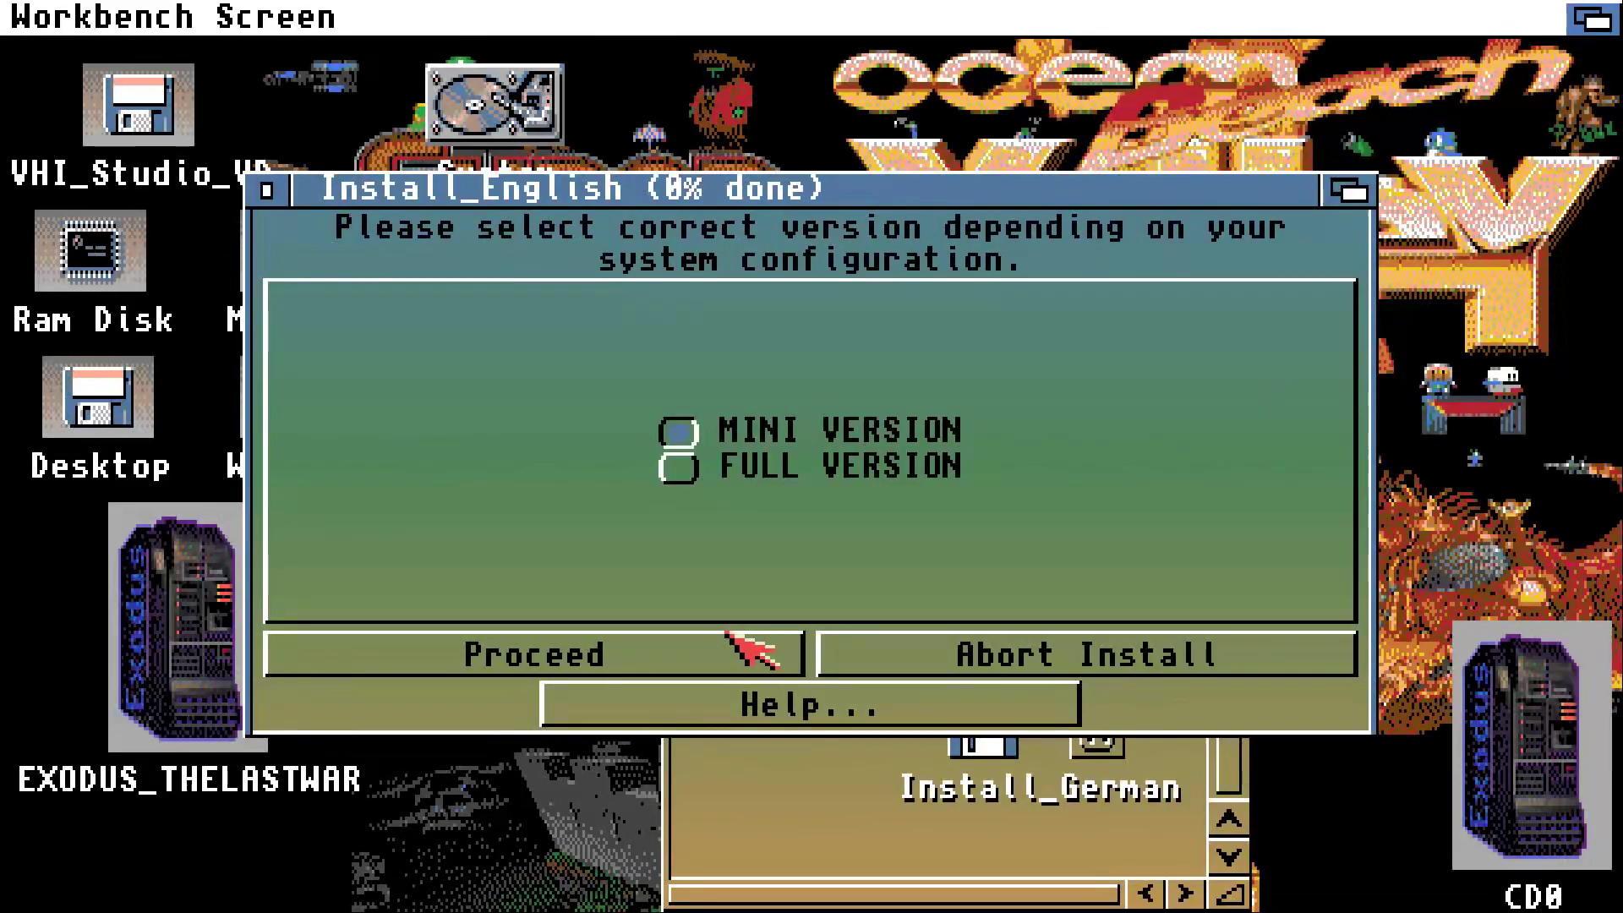
Install the MINI VERSION of the game and proceed through the closing pages to finish the installer
left_click(744, 668)
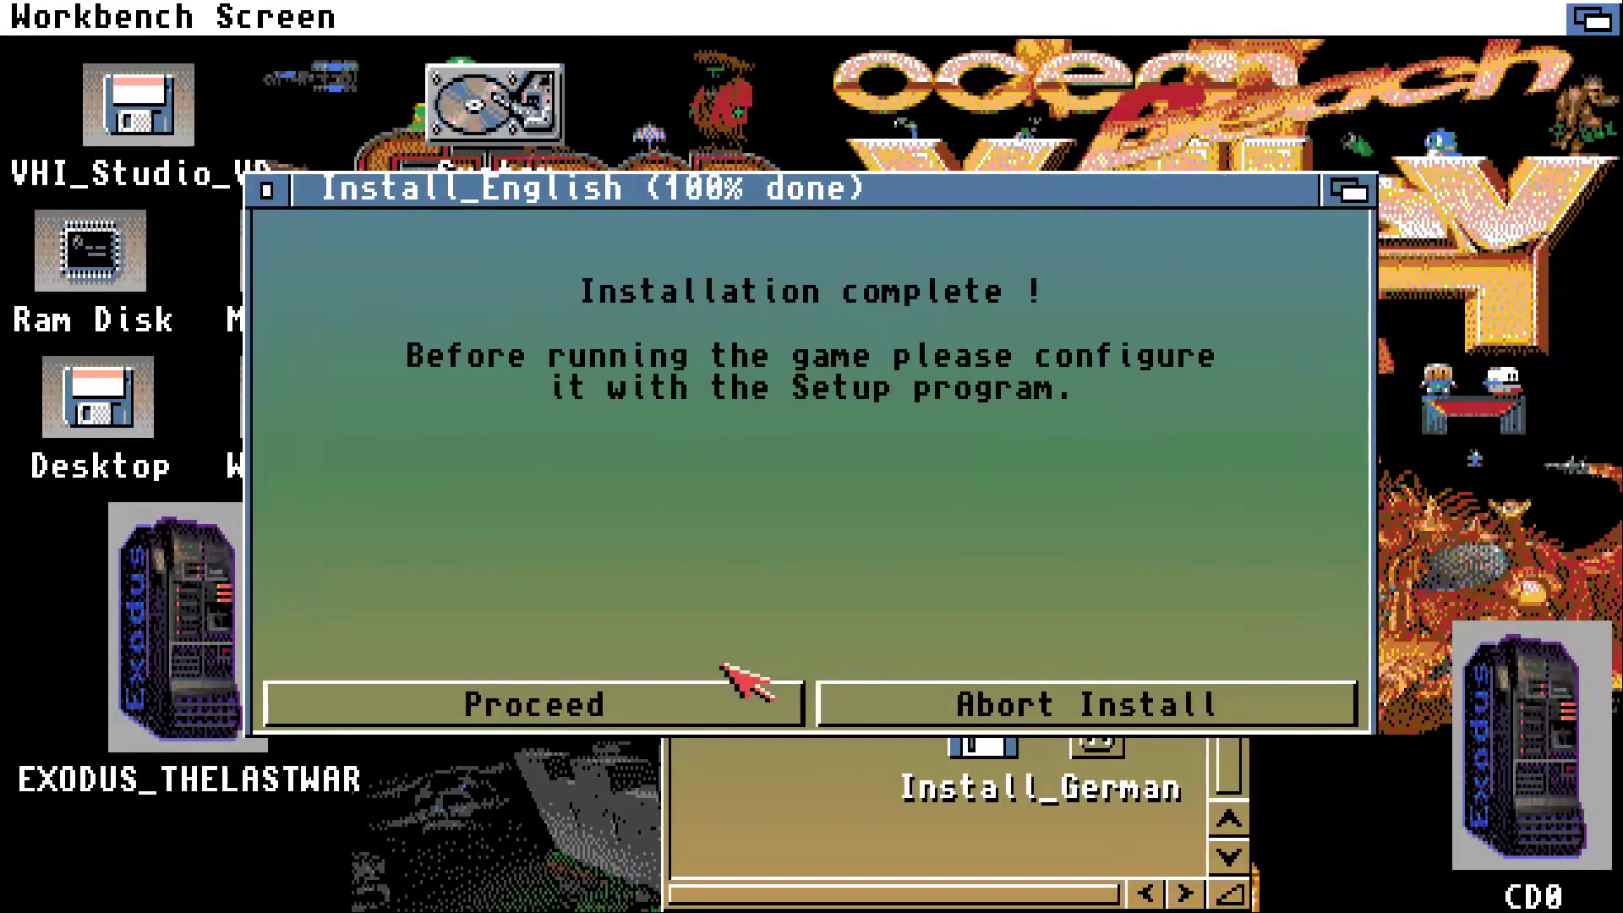
left_click(771, 700)
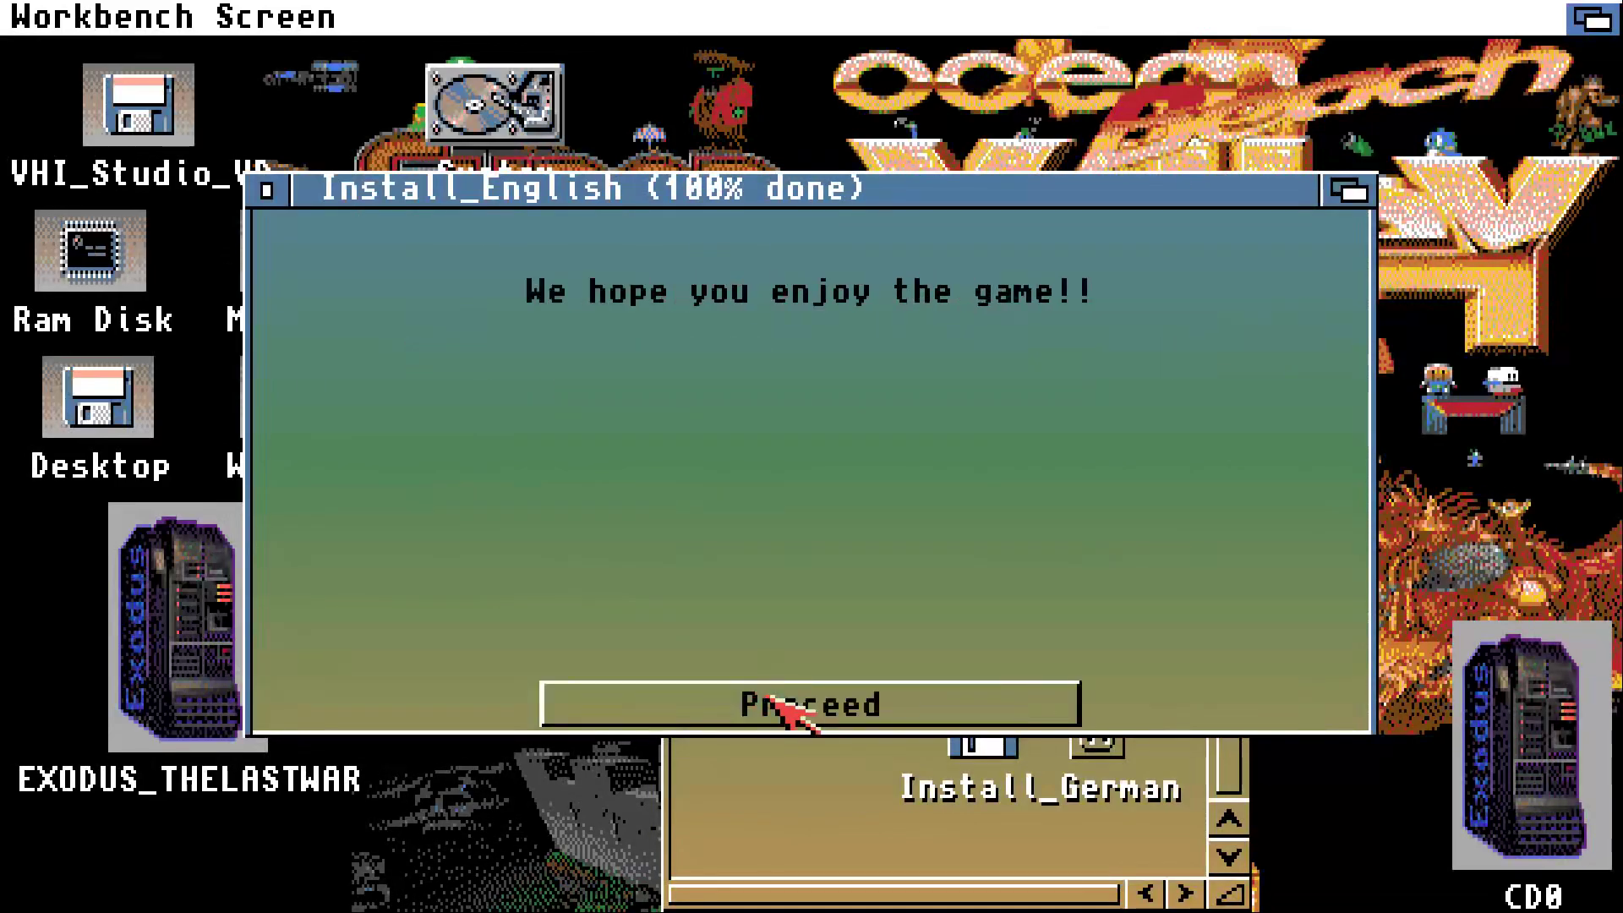
left_click(769, 700)
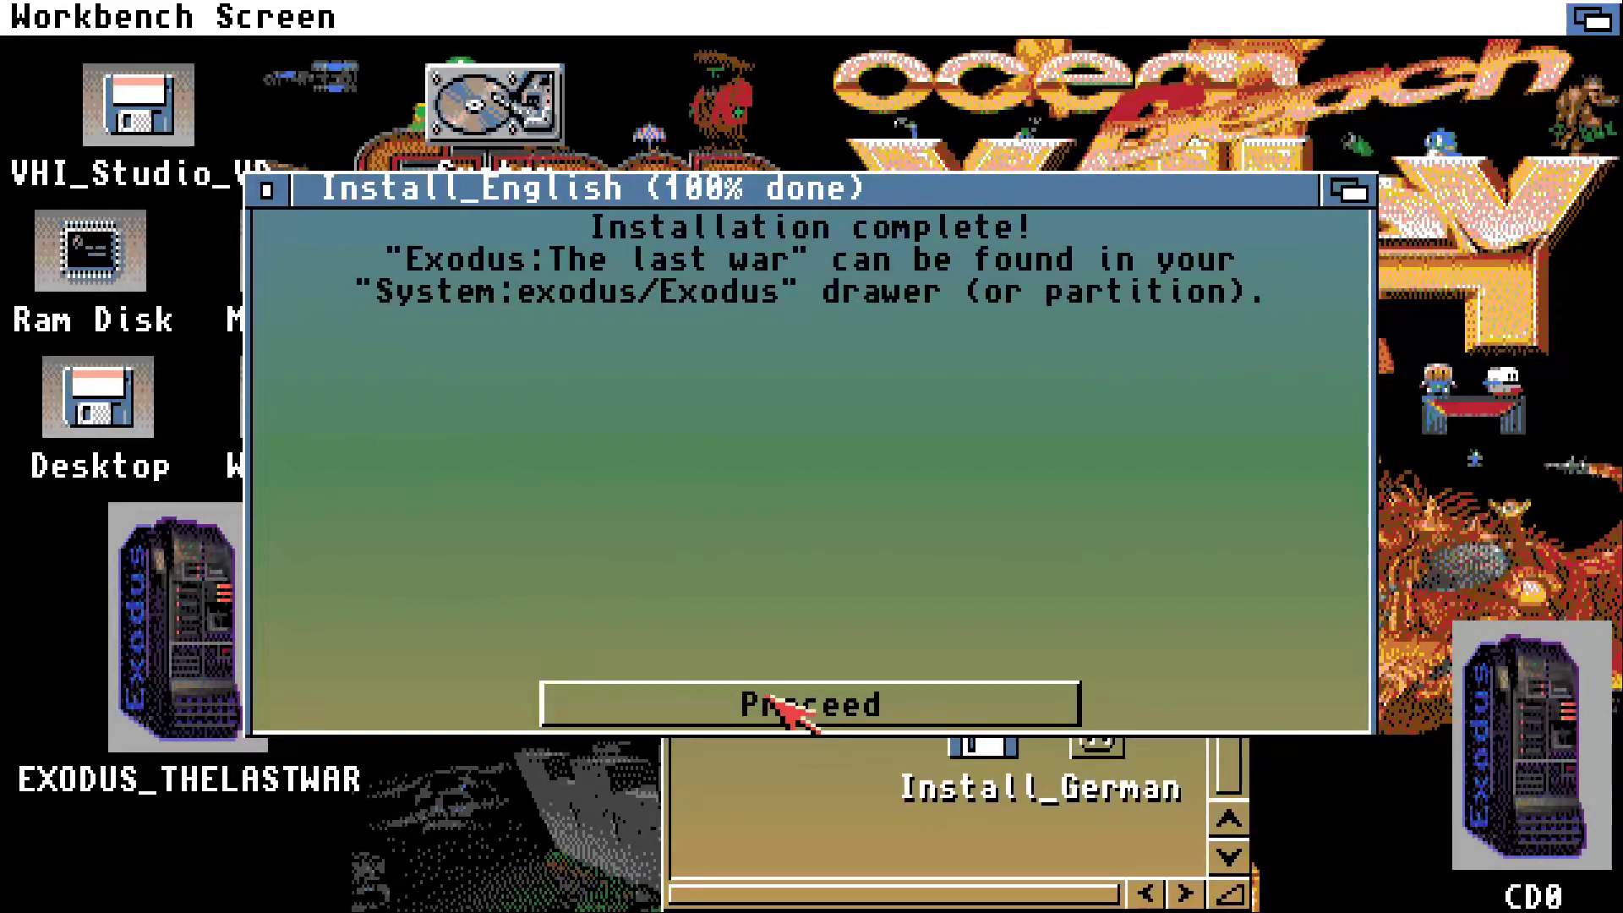
left_click(770, 700)
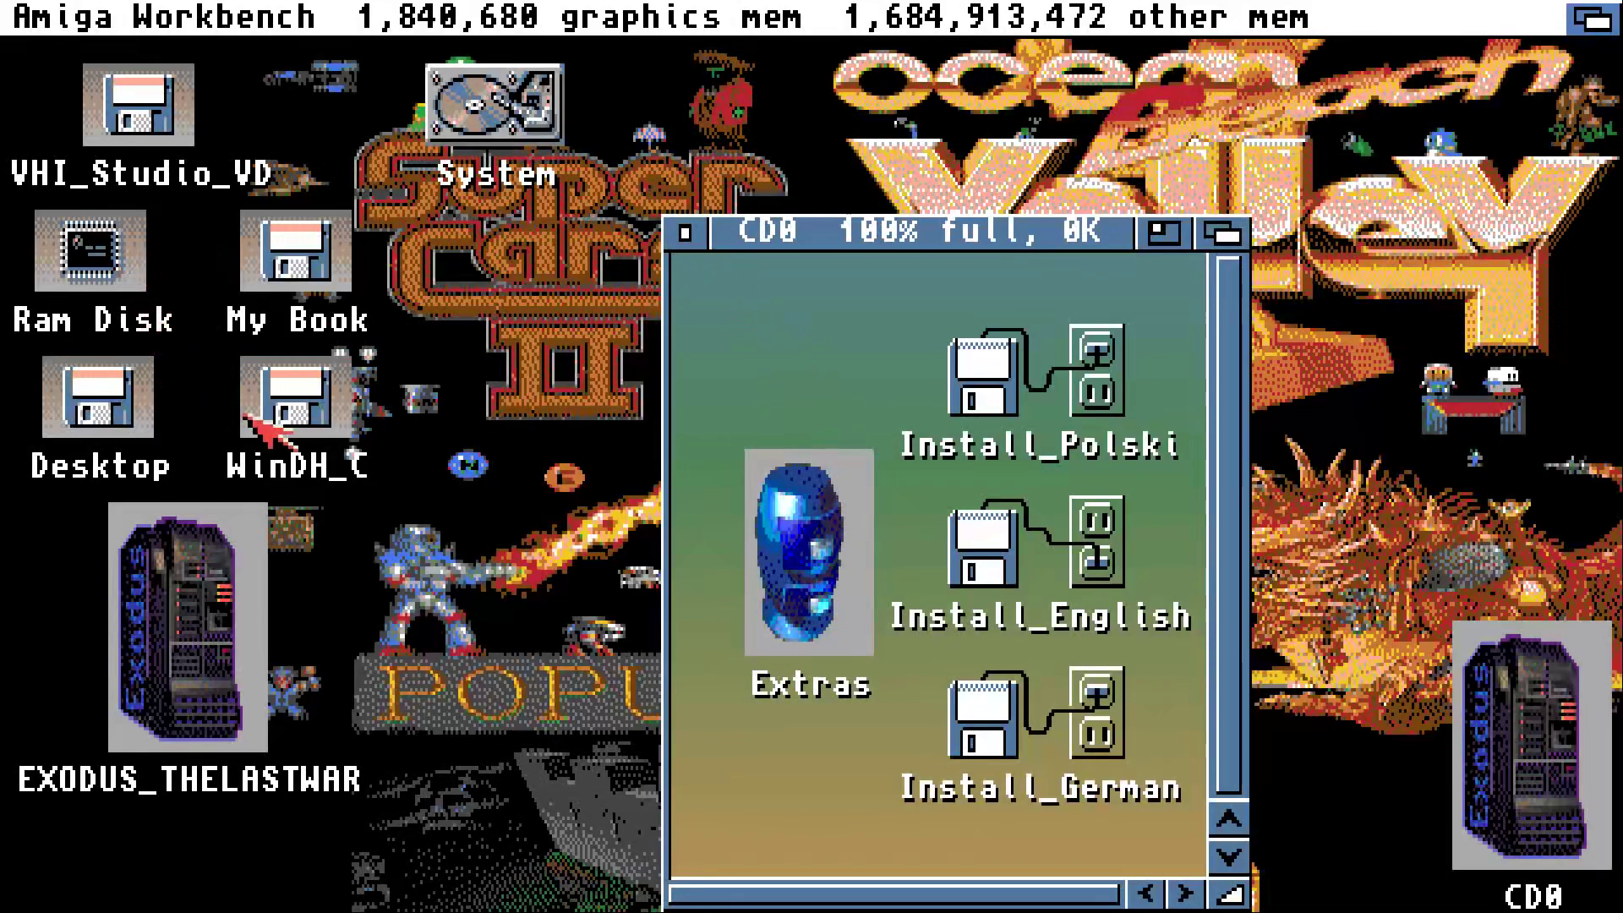
Open the System drive, find the exodus drawer in it and open the Exodus drawer inside
double_click(472, 123)
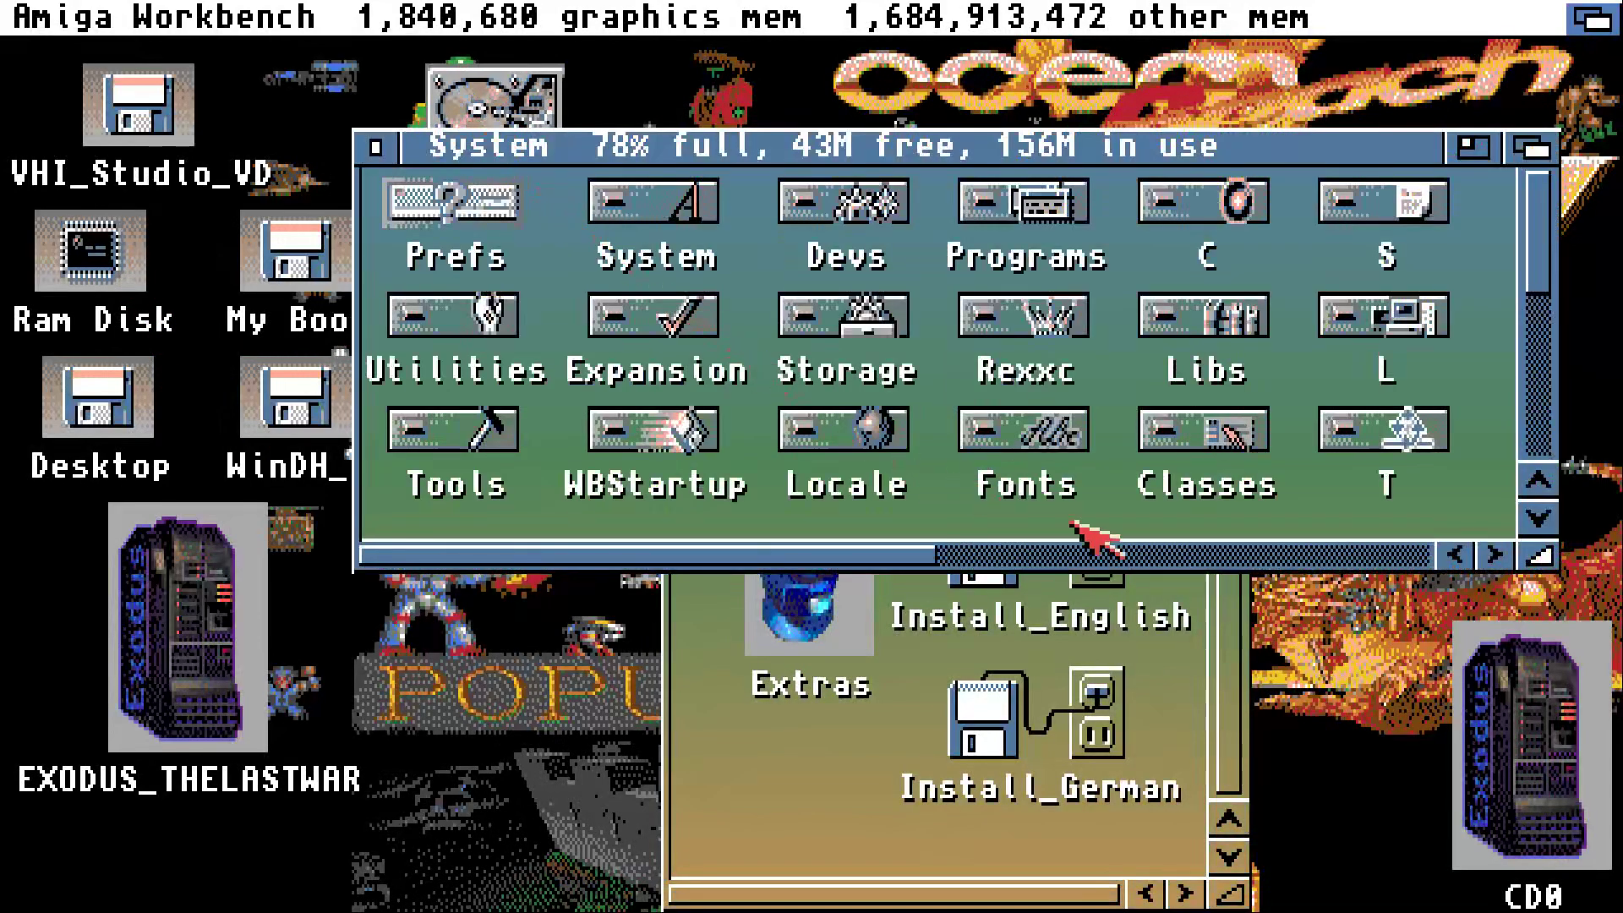
left_click(1207, 556)
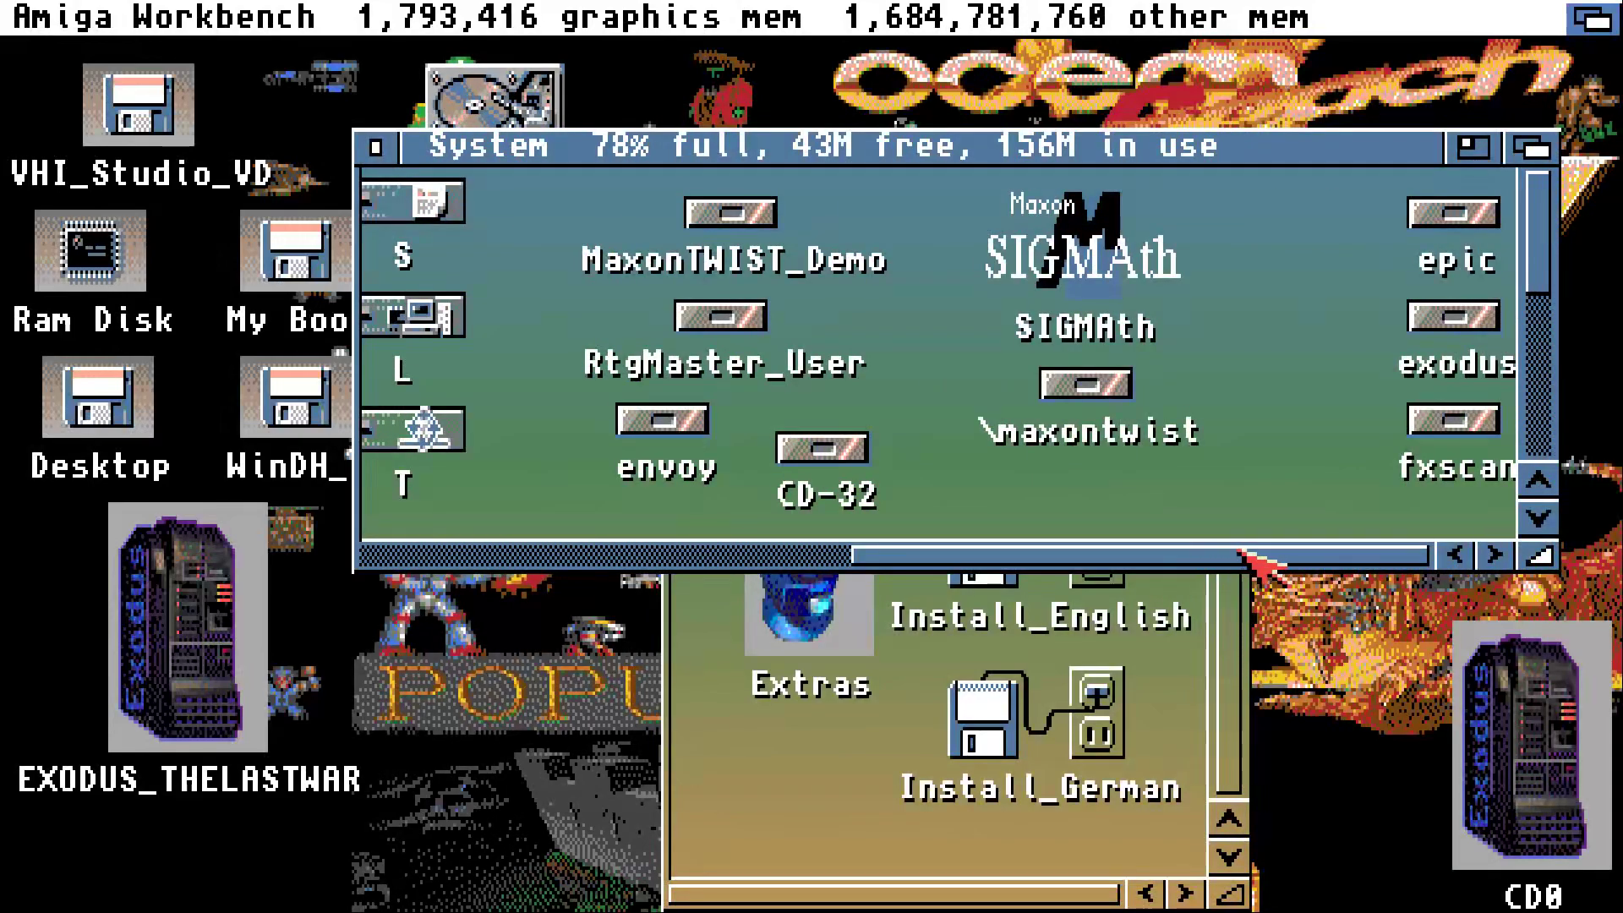
left_click(1535, 436)
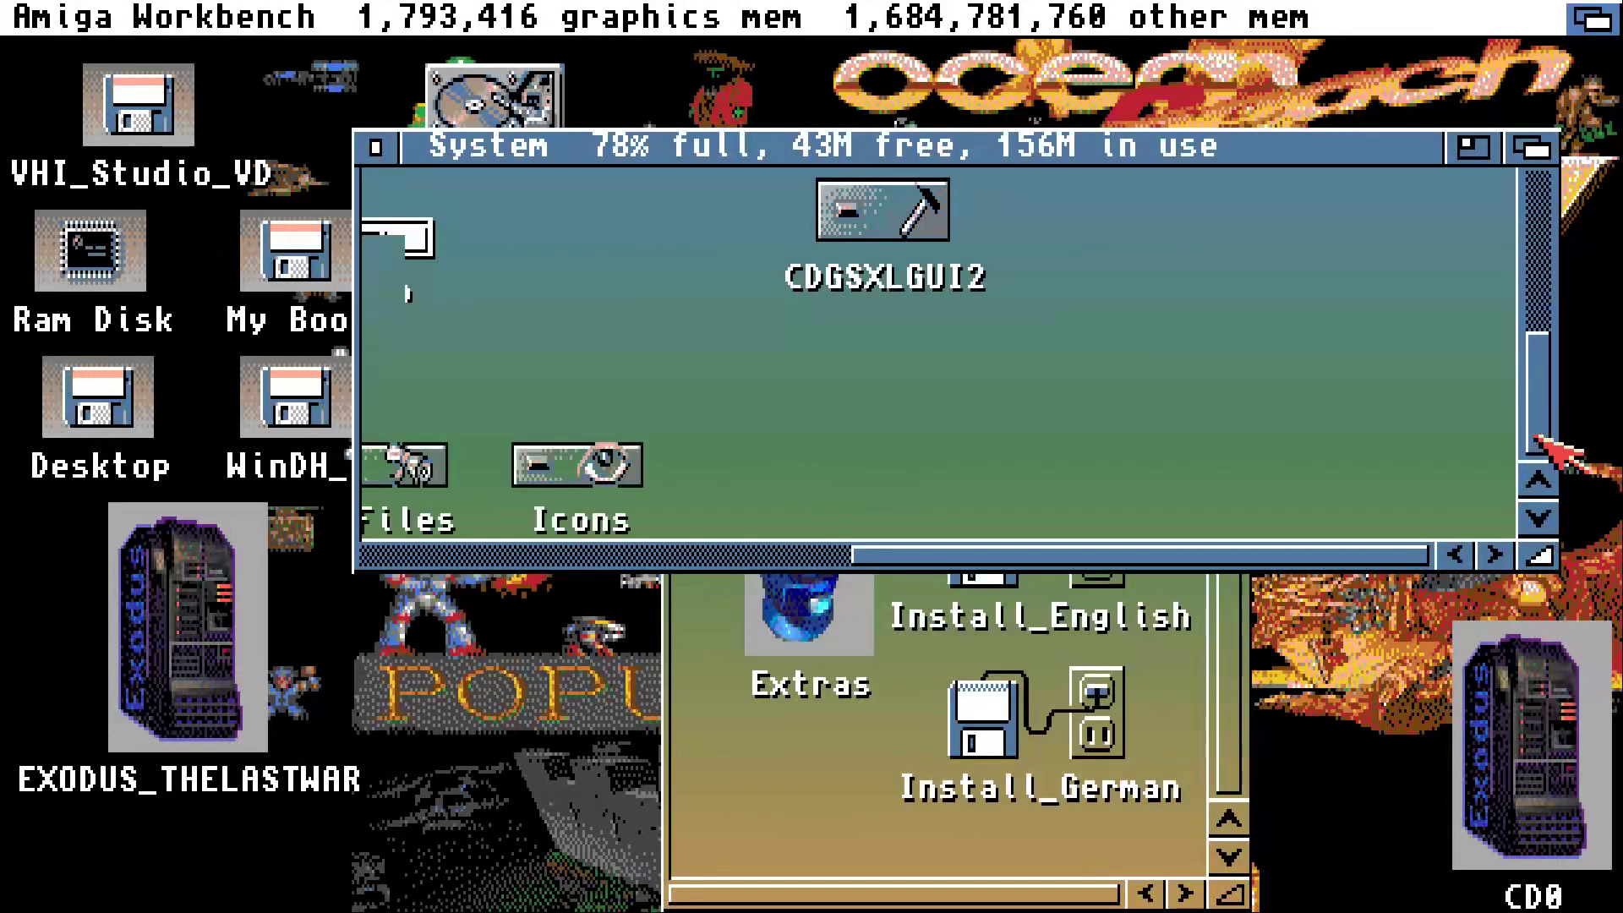
left_click(738, 562)
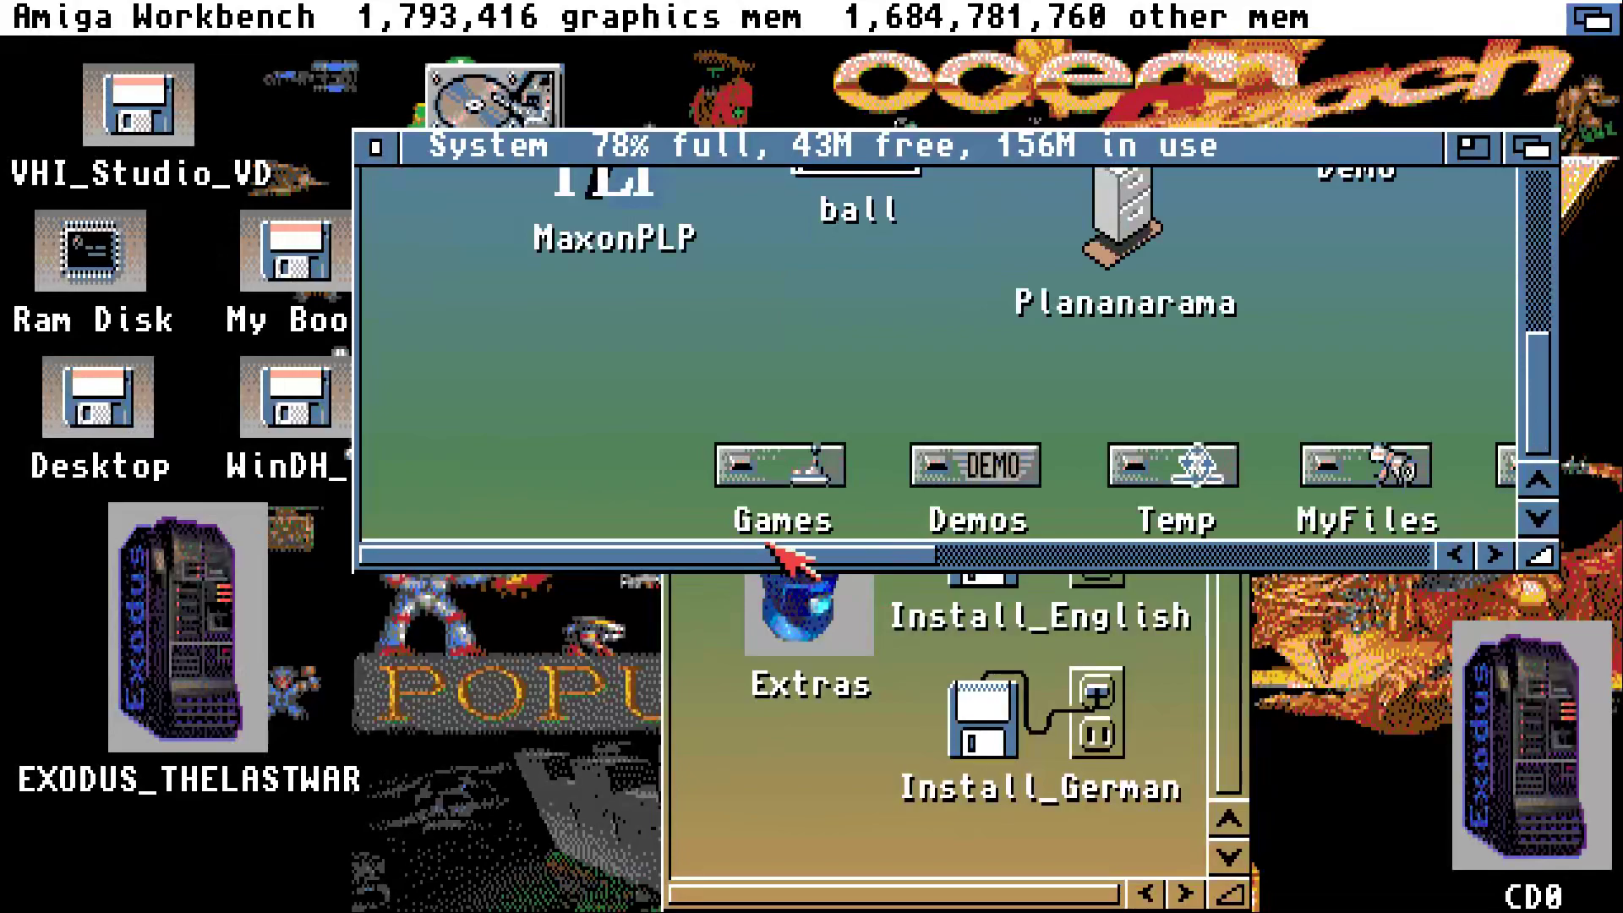
left_click(1537, 272)
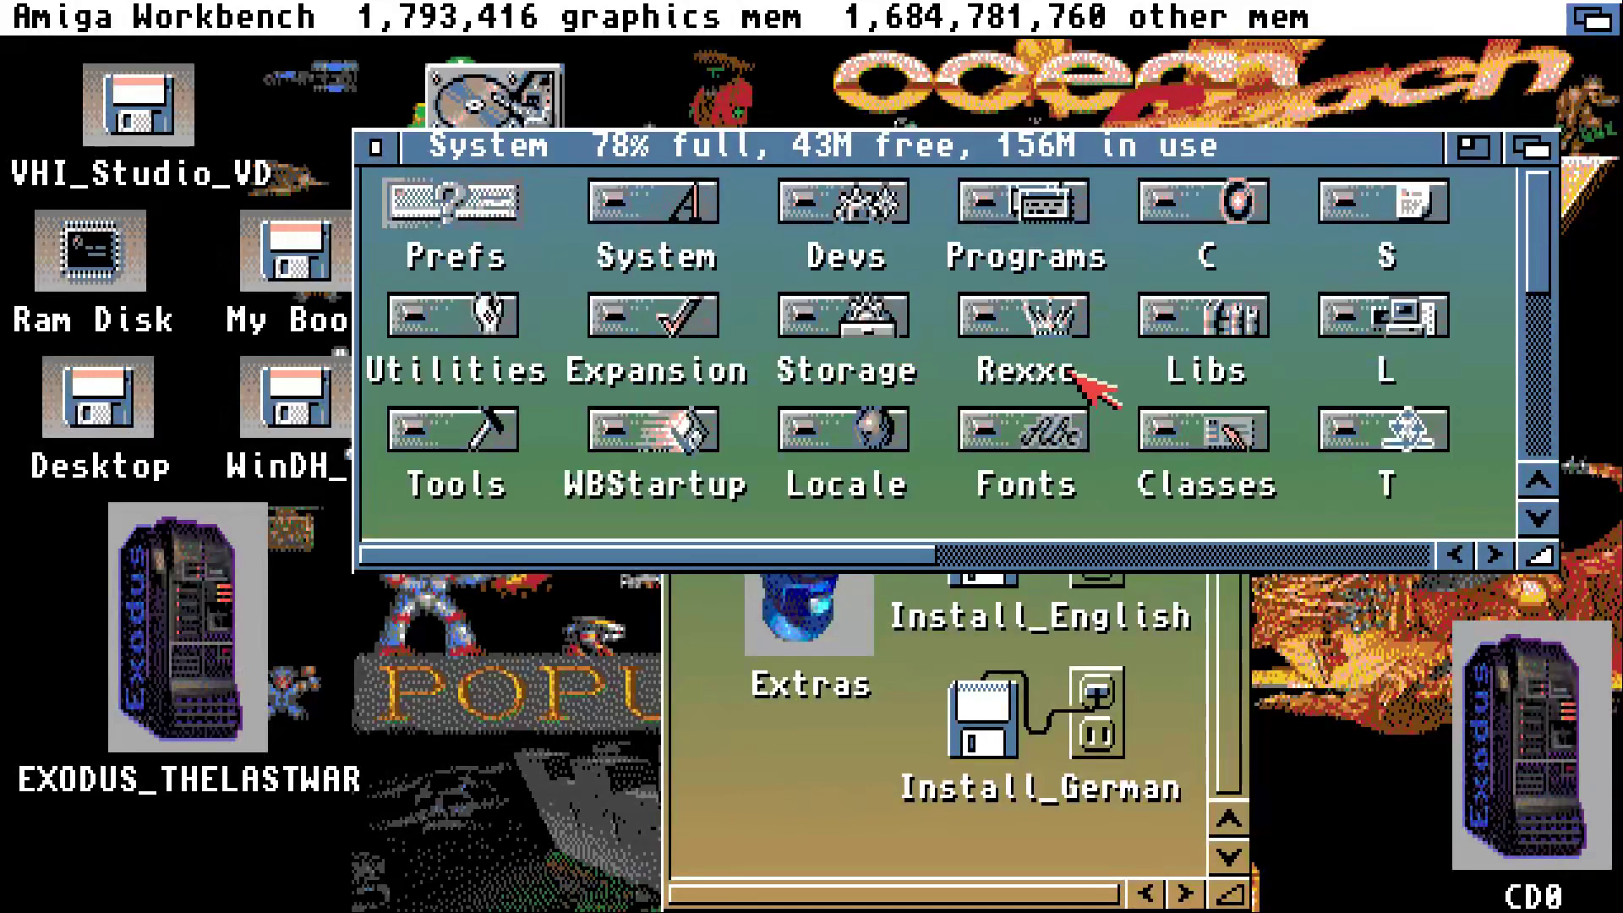
left_click(1306, 555)
double_click(1463, 319)
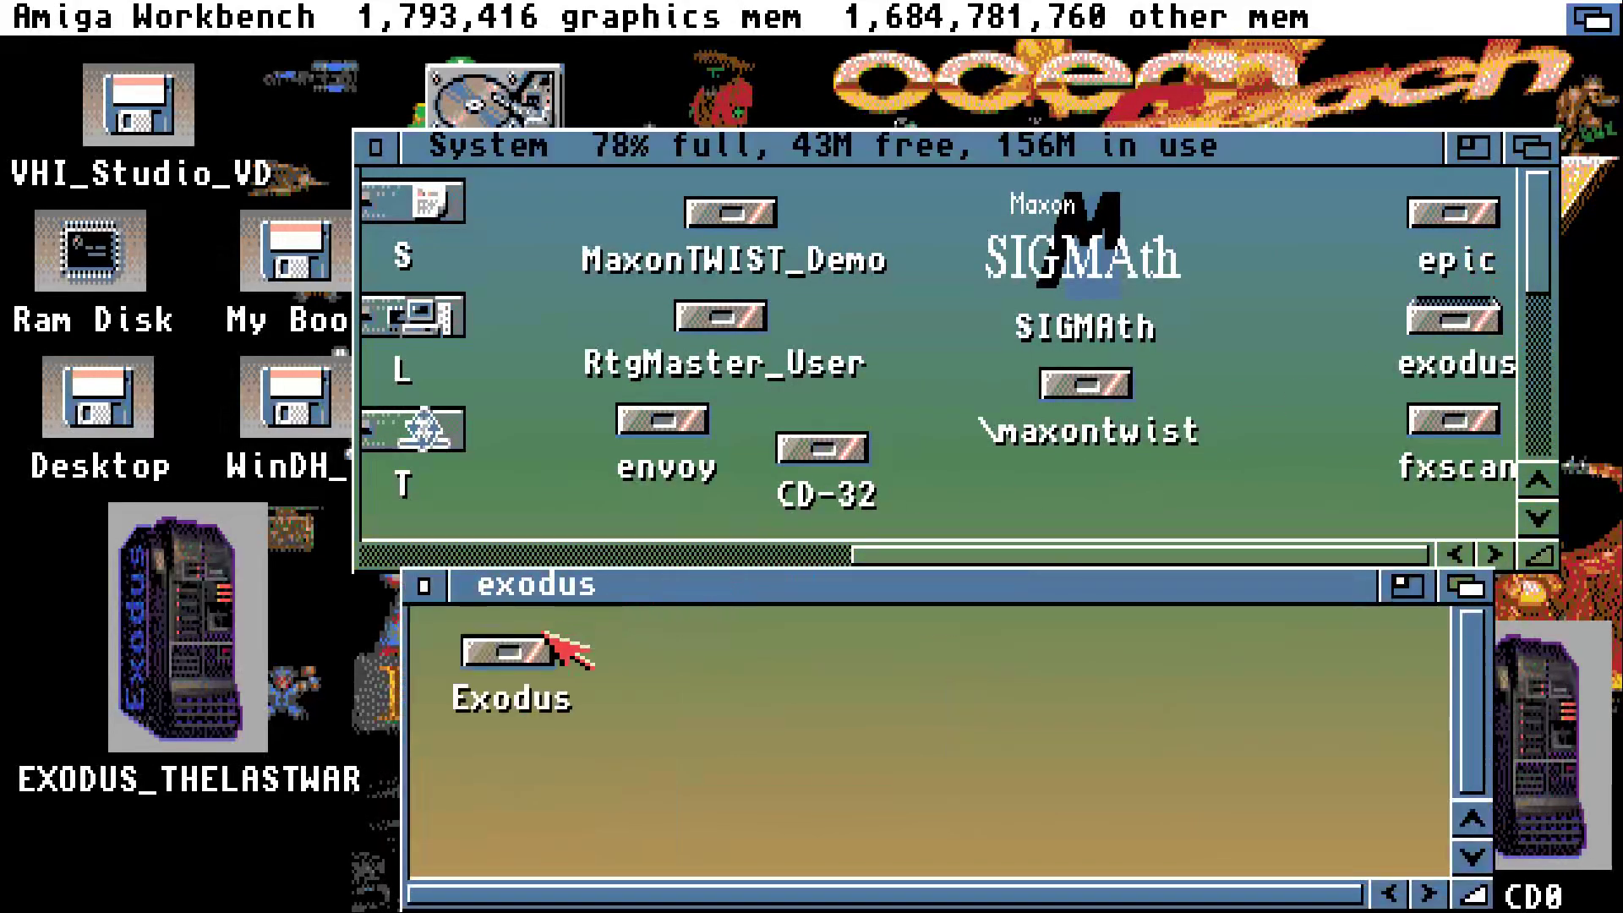
double_click(510, 659)
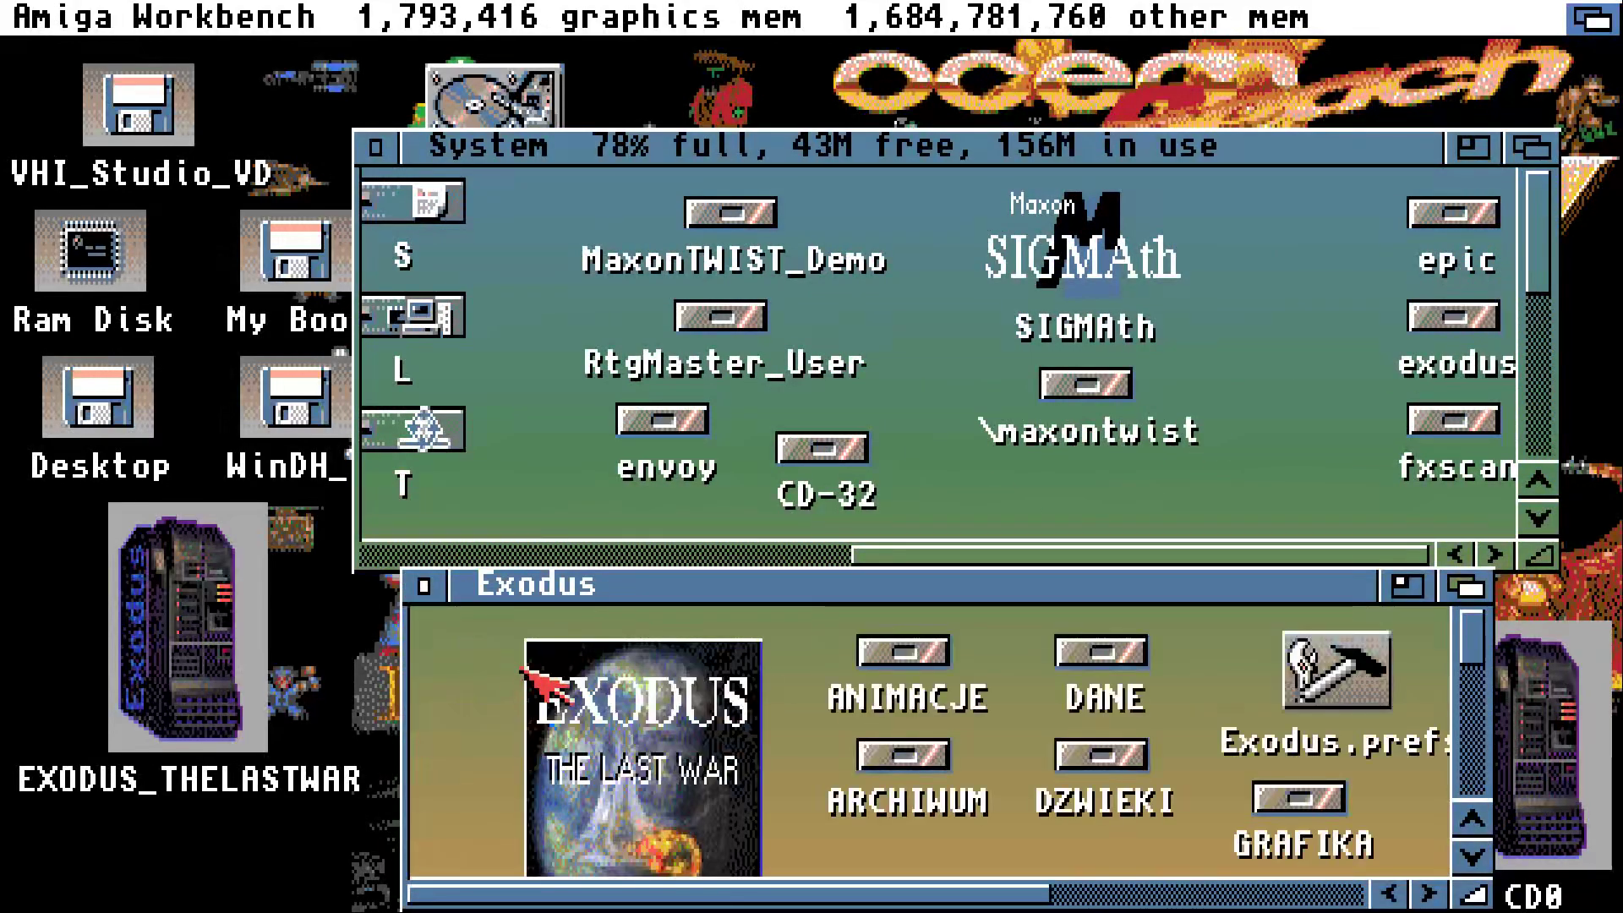
Move and enlarge the Exodus drawer window, try to launch the installed game and dismiss its error requester
left_click_drag(1273, 597, 1038, 130)
left_click_drag(1236, 427, 1551, 889)
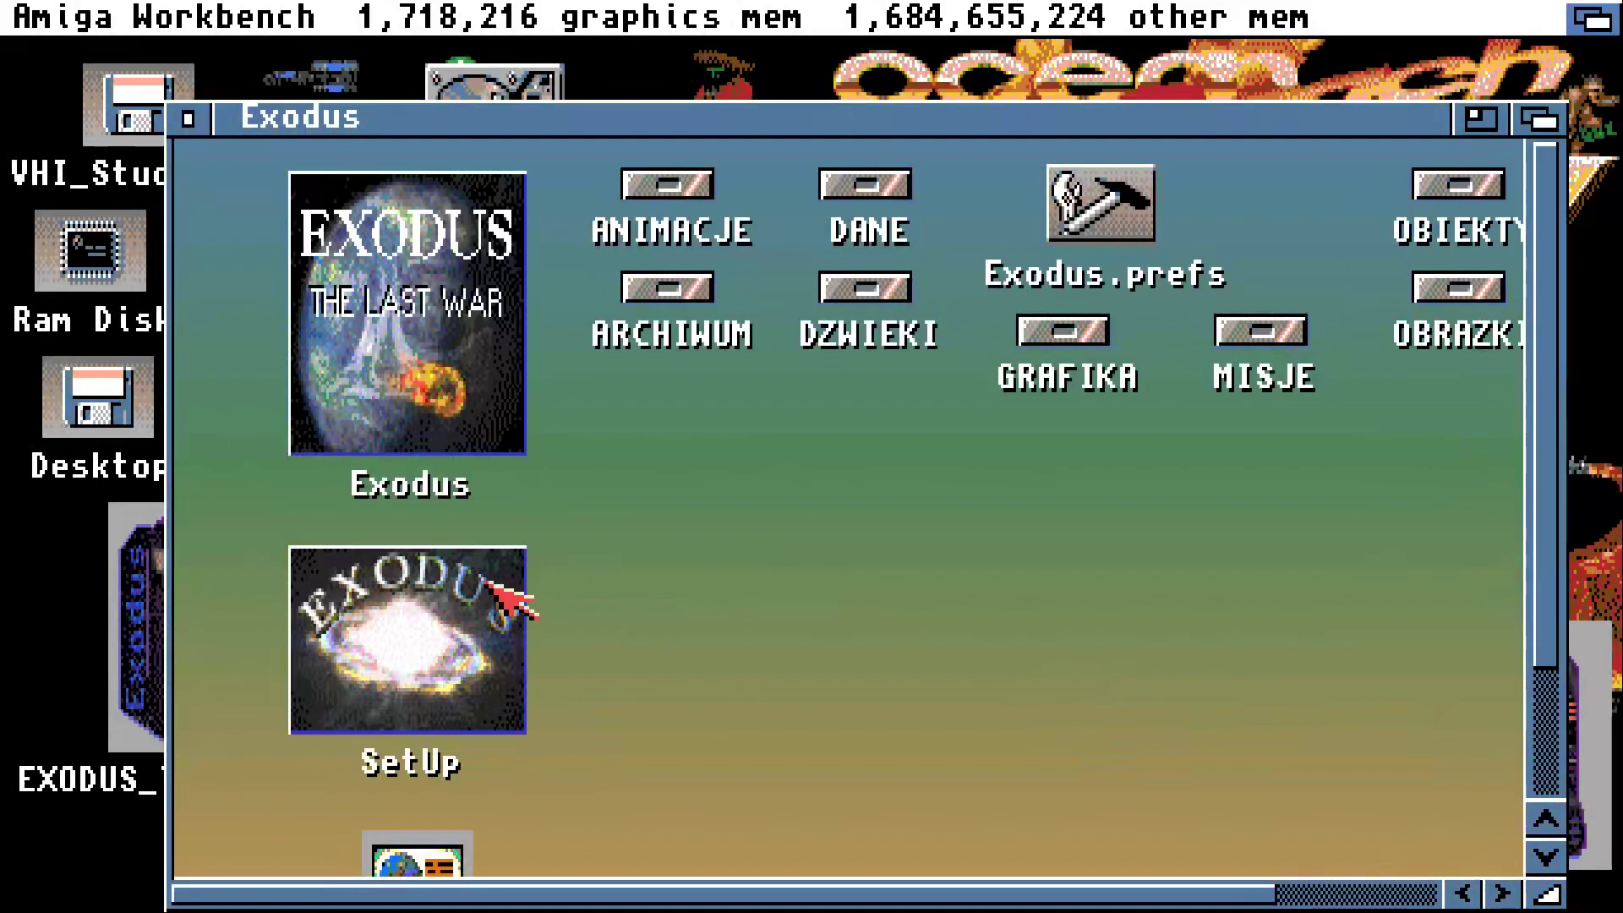
double_click(396, 306)
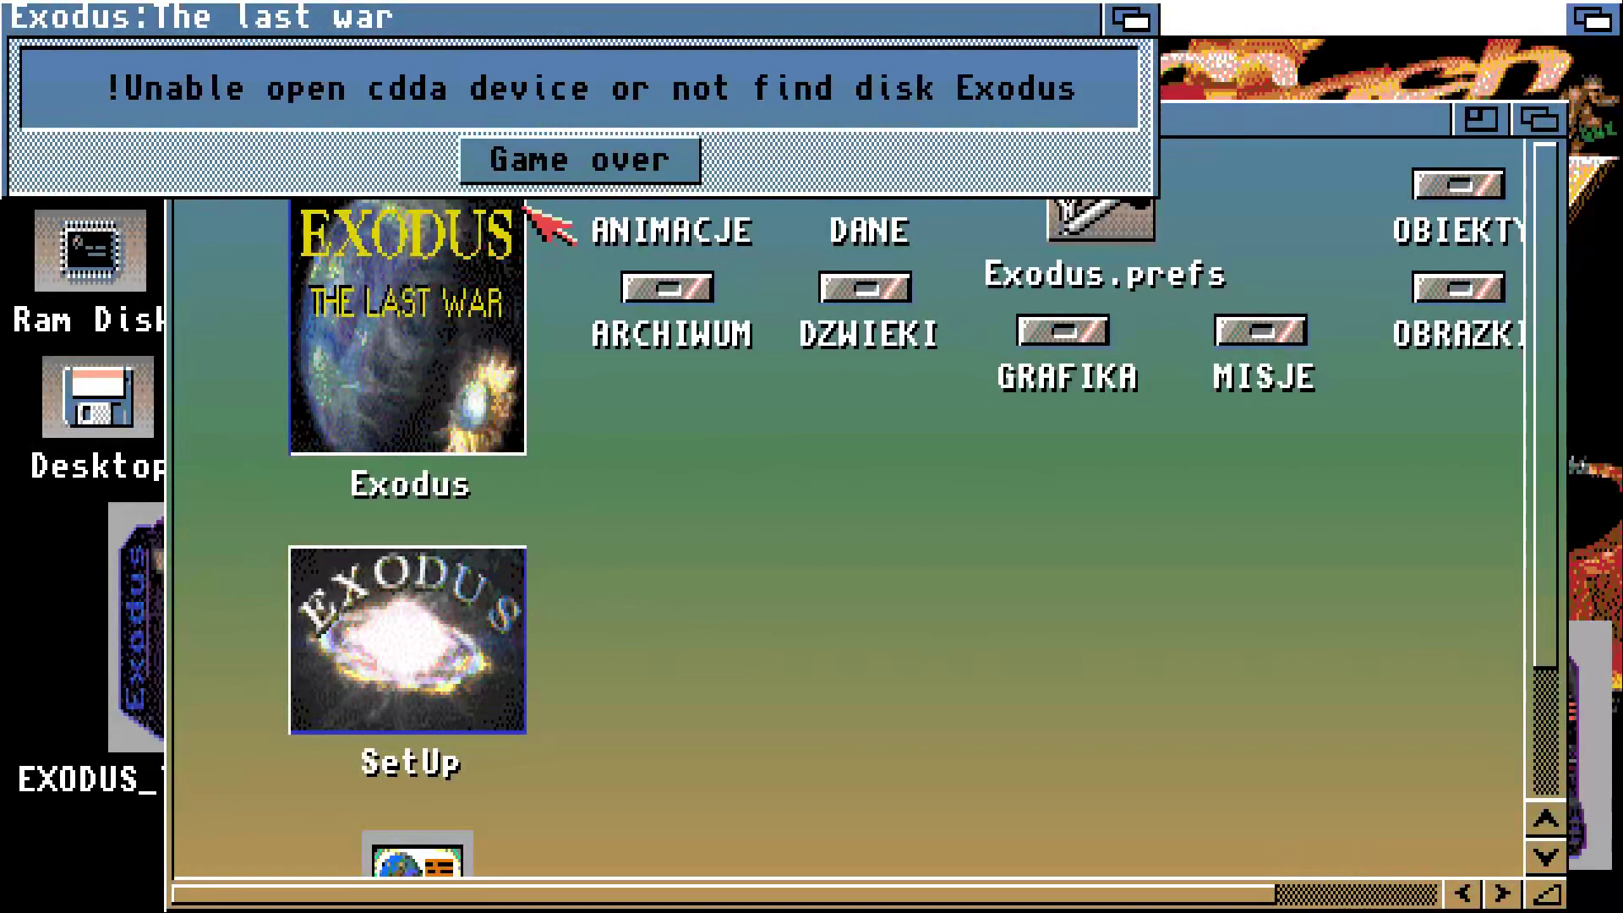
left_click(546, 173)
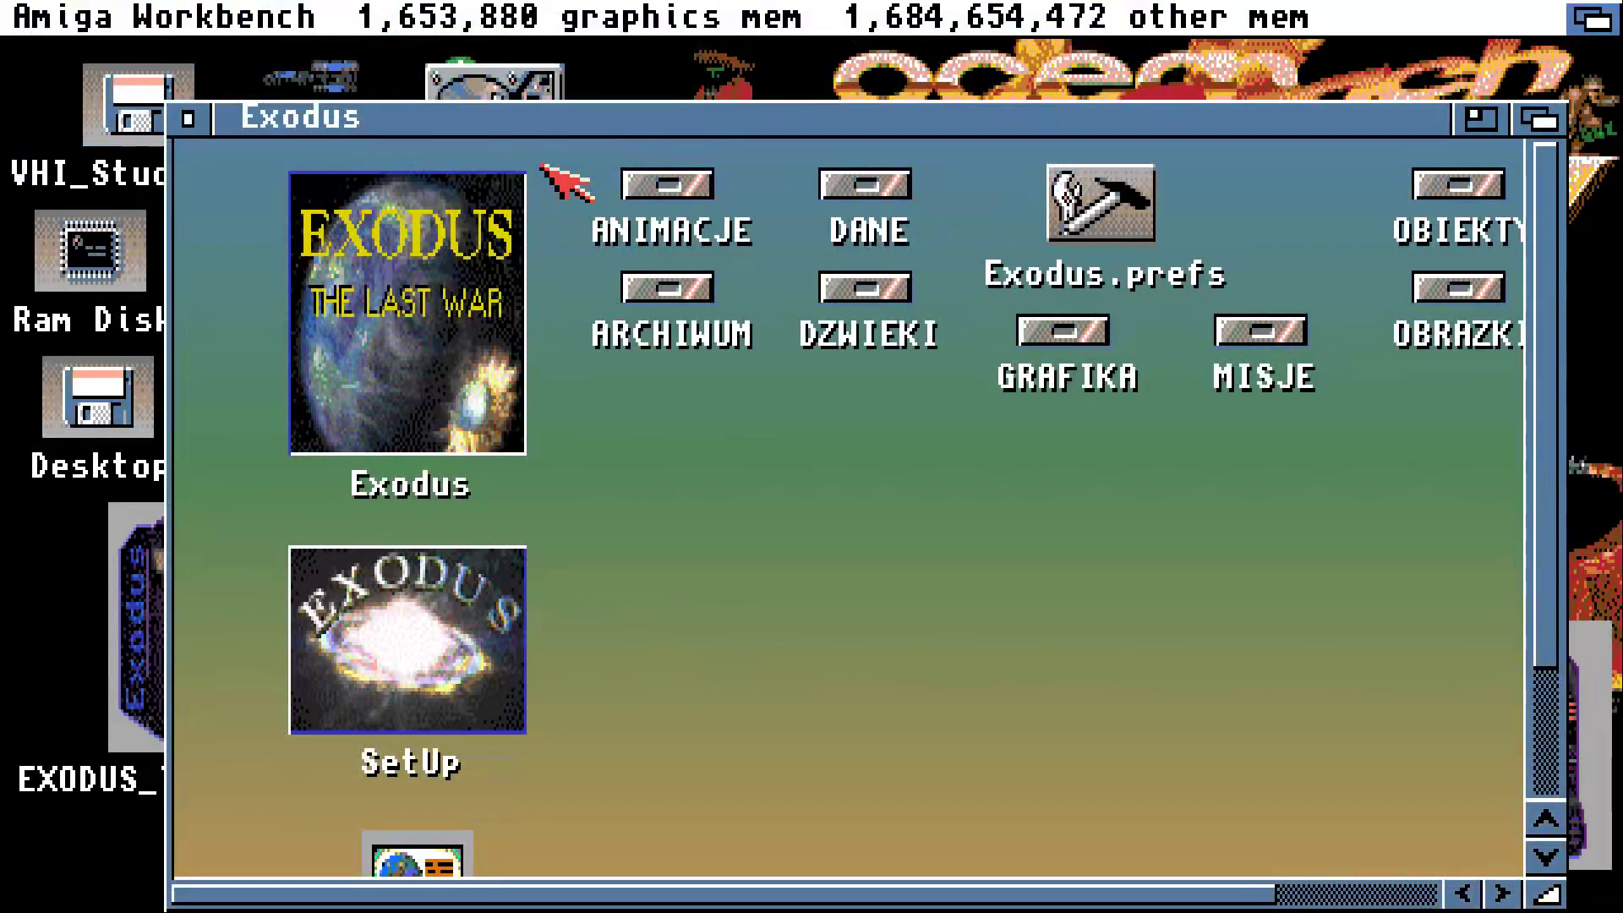
Retry launching Exodus, dismiss its error requester, and choose ahi.device from SYS:Devs as the Cdda device in the SetUp preferences
double_click(441, 280)
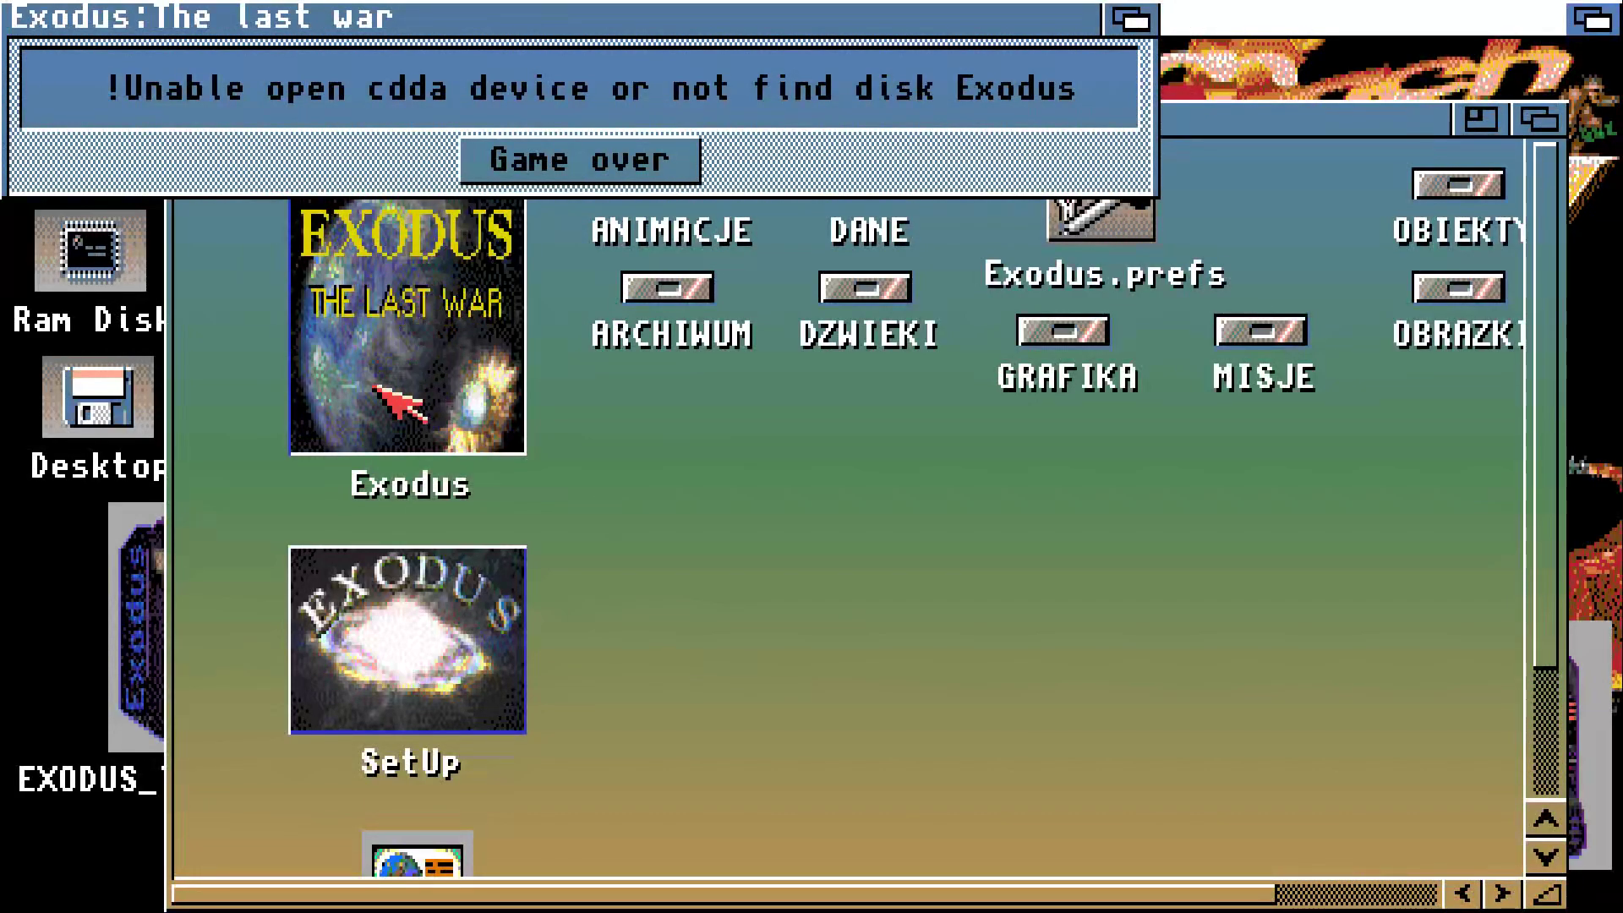
left_click(673, 162)
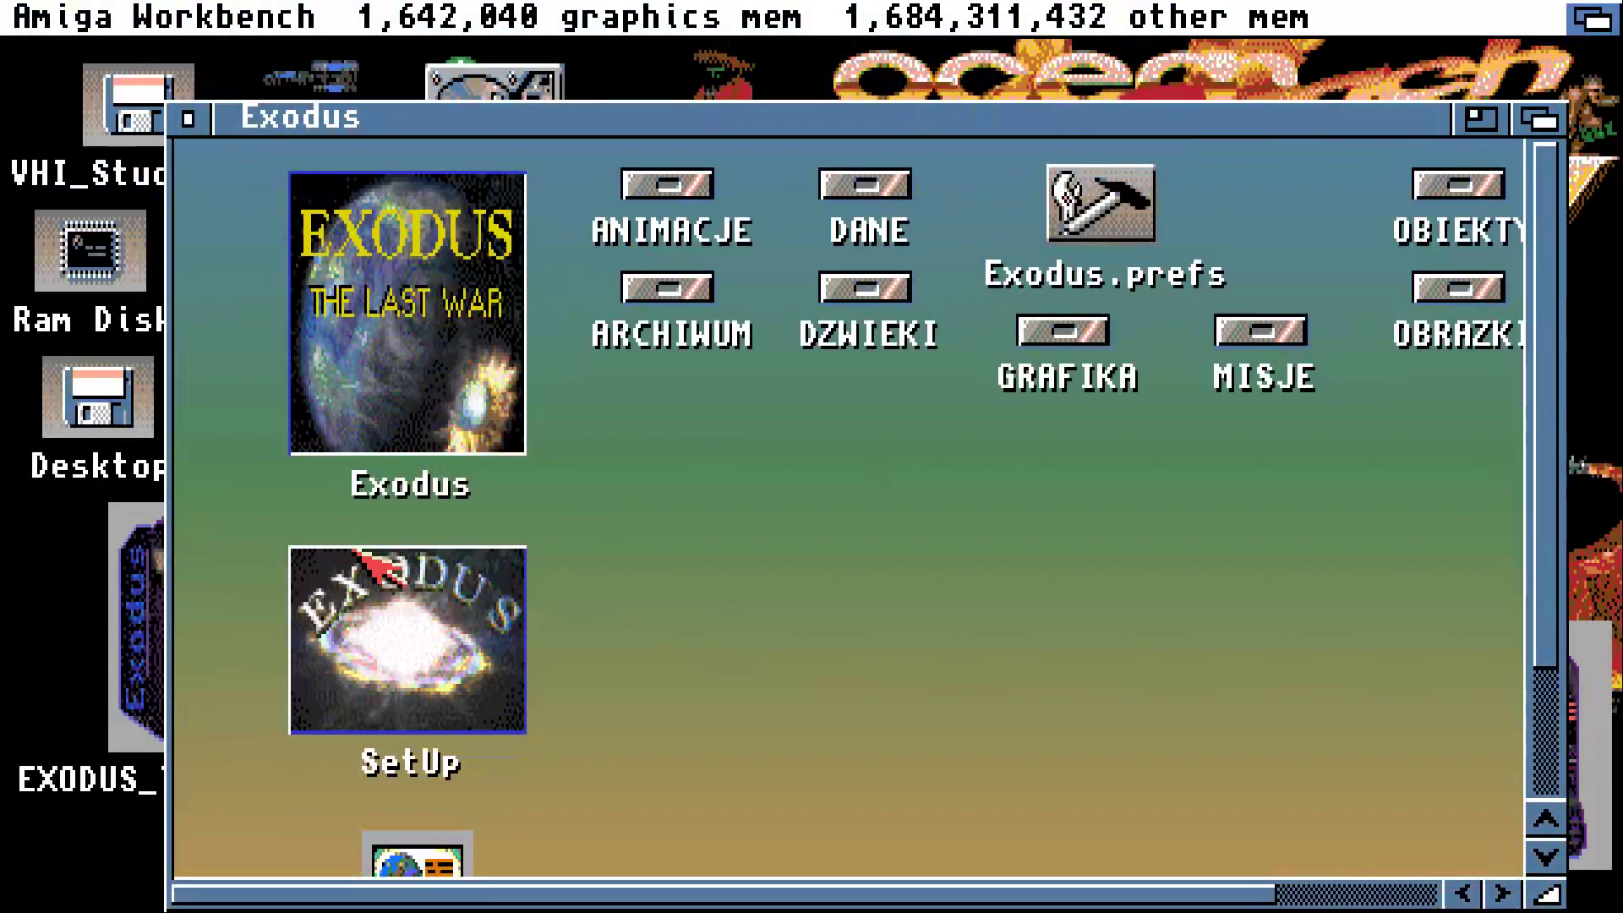
double_click(390, 581)
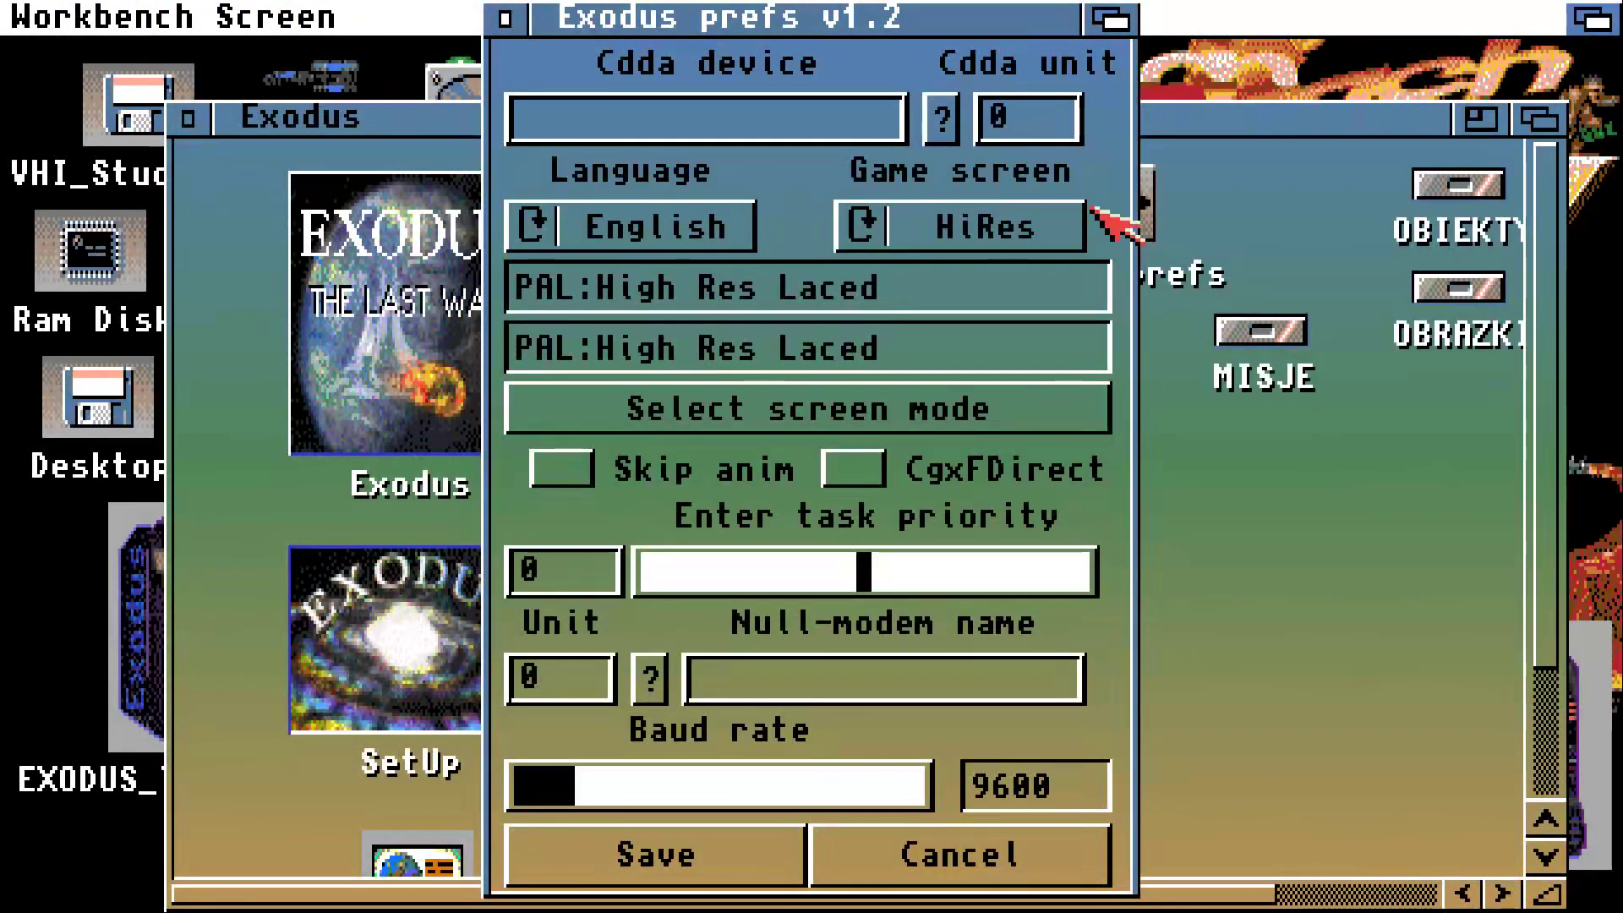
left_click(940, 119)
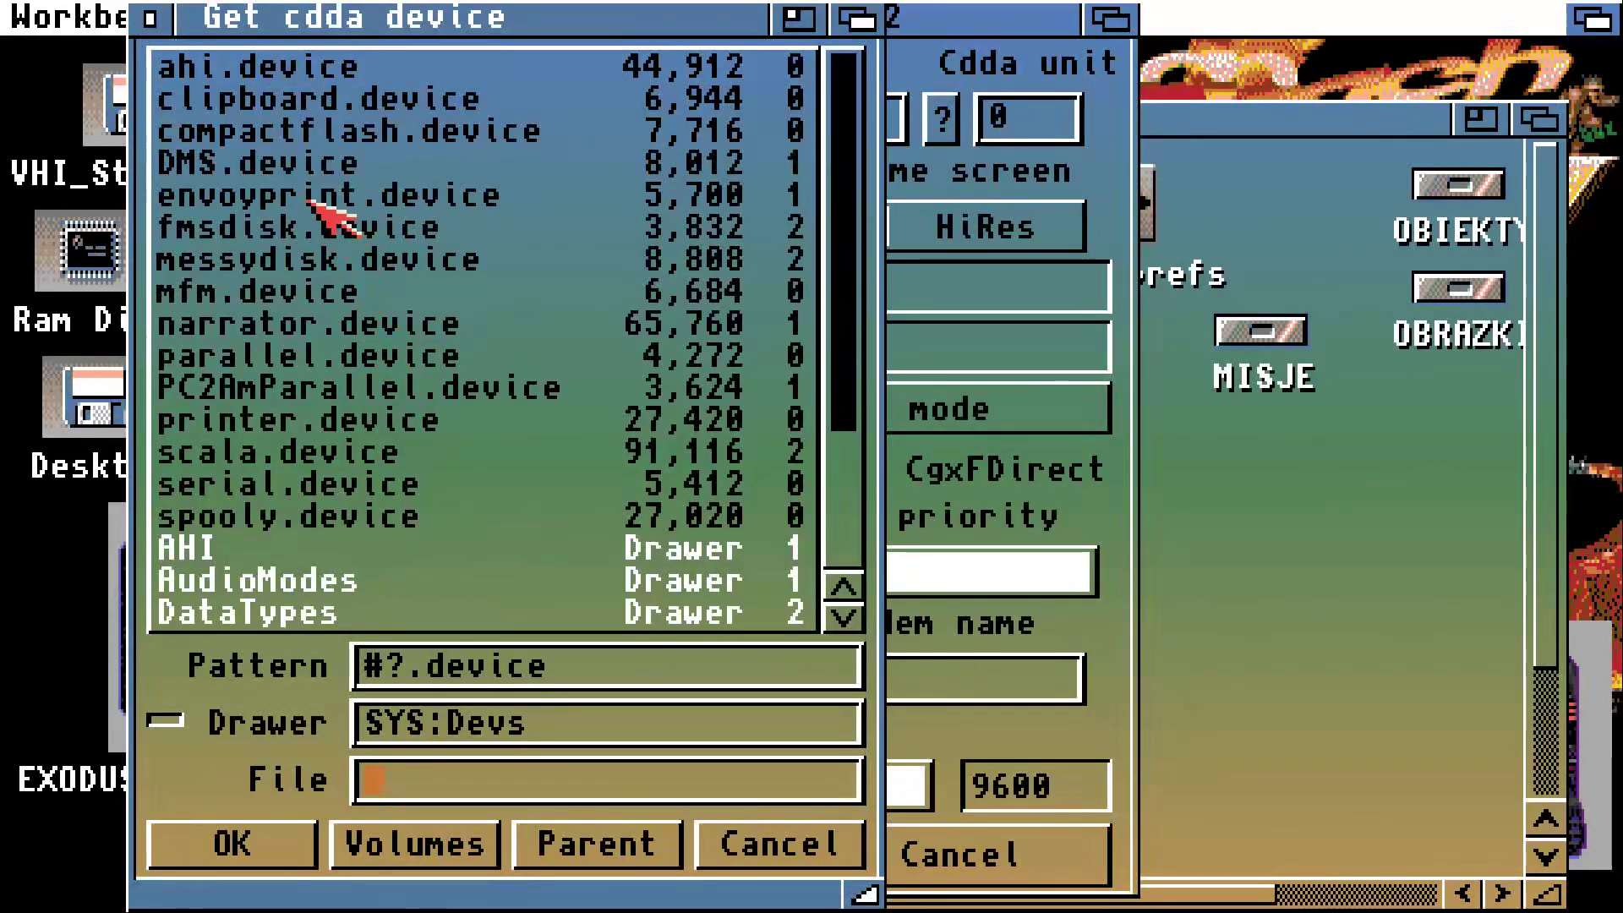
left_click(300, 67)
left_click(230, 844)
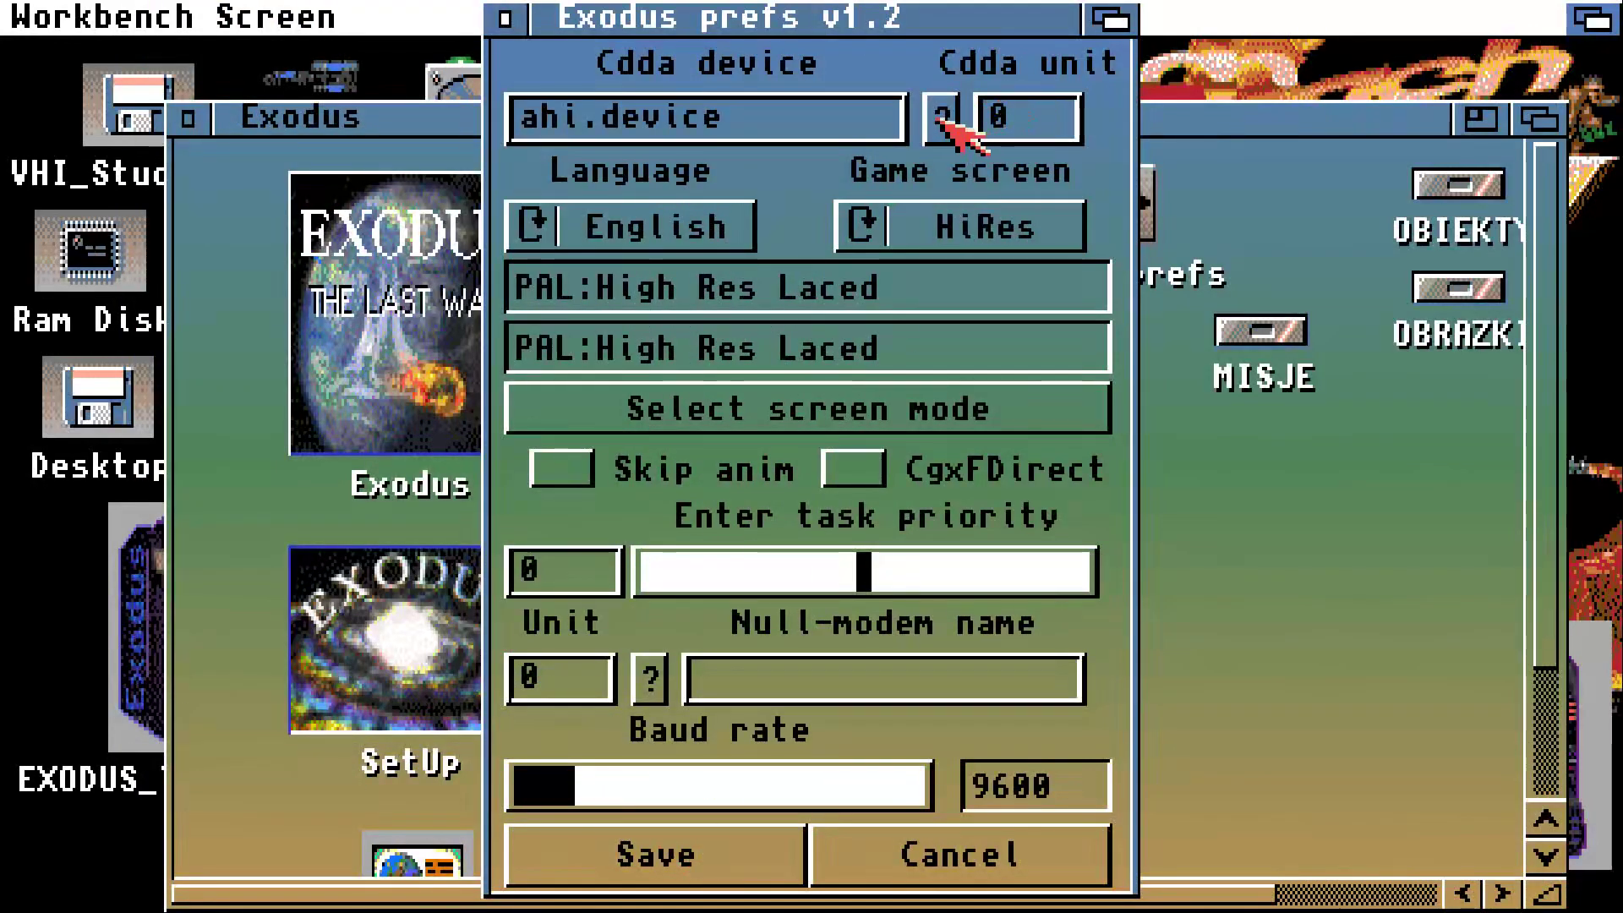
left_click(887, 855)
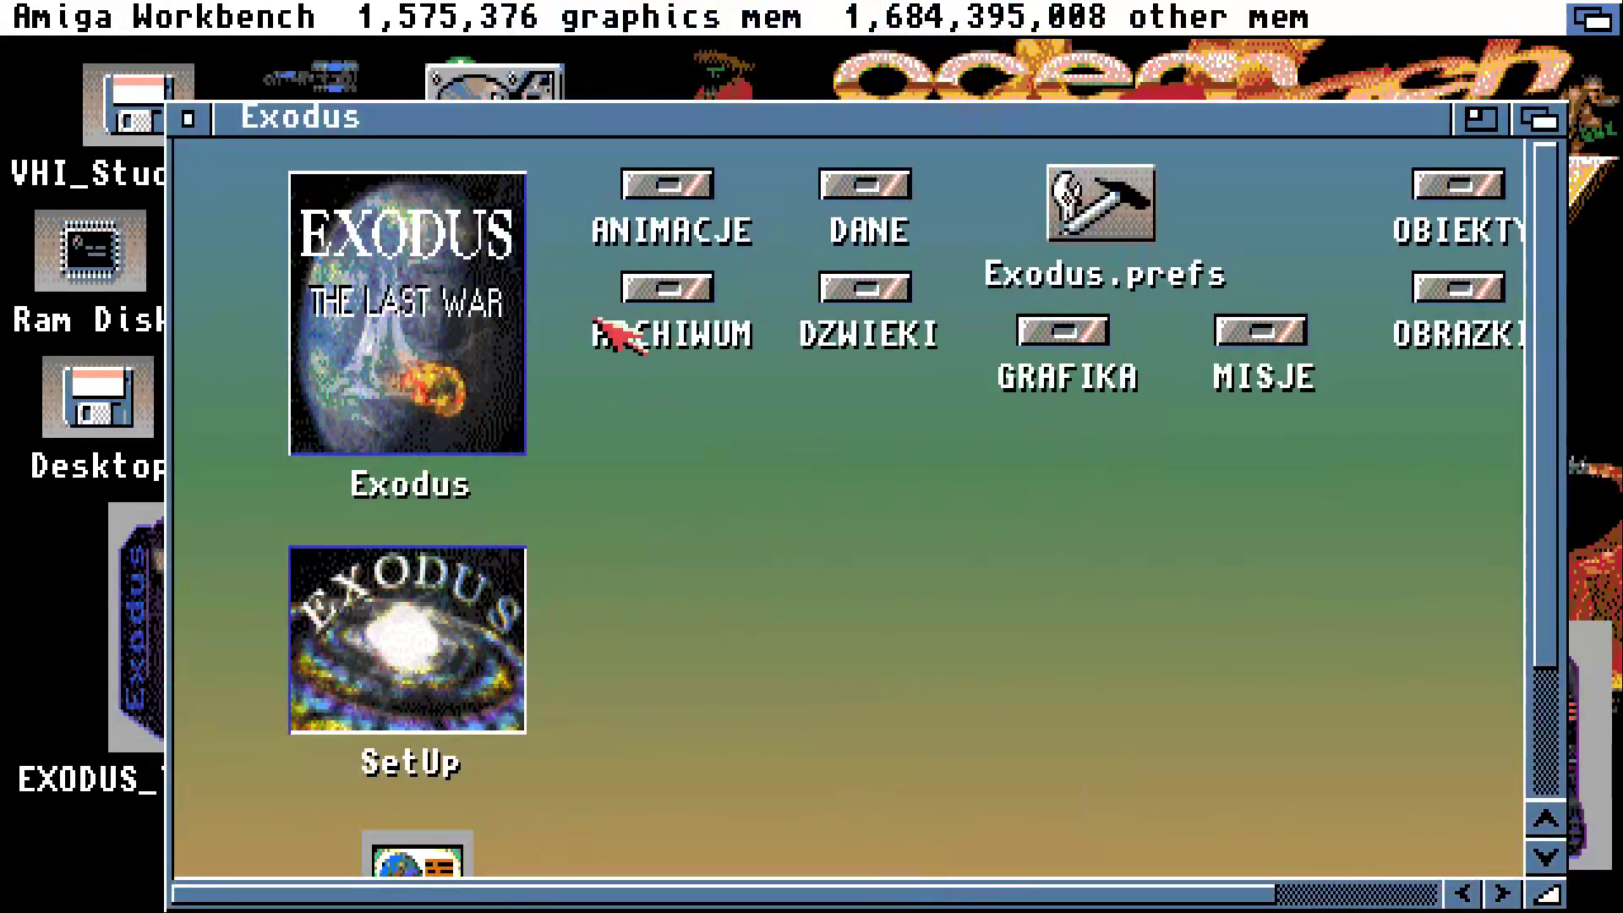
Reopen and close the SetUp preferences, try to launch Exodus again, and dismiss the recoverable alert and error requester
double_click(423, 613)
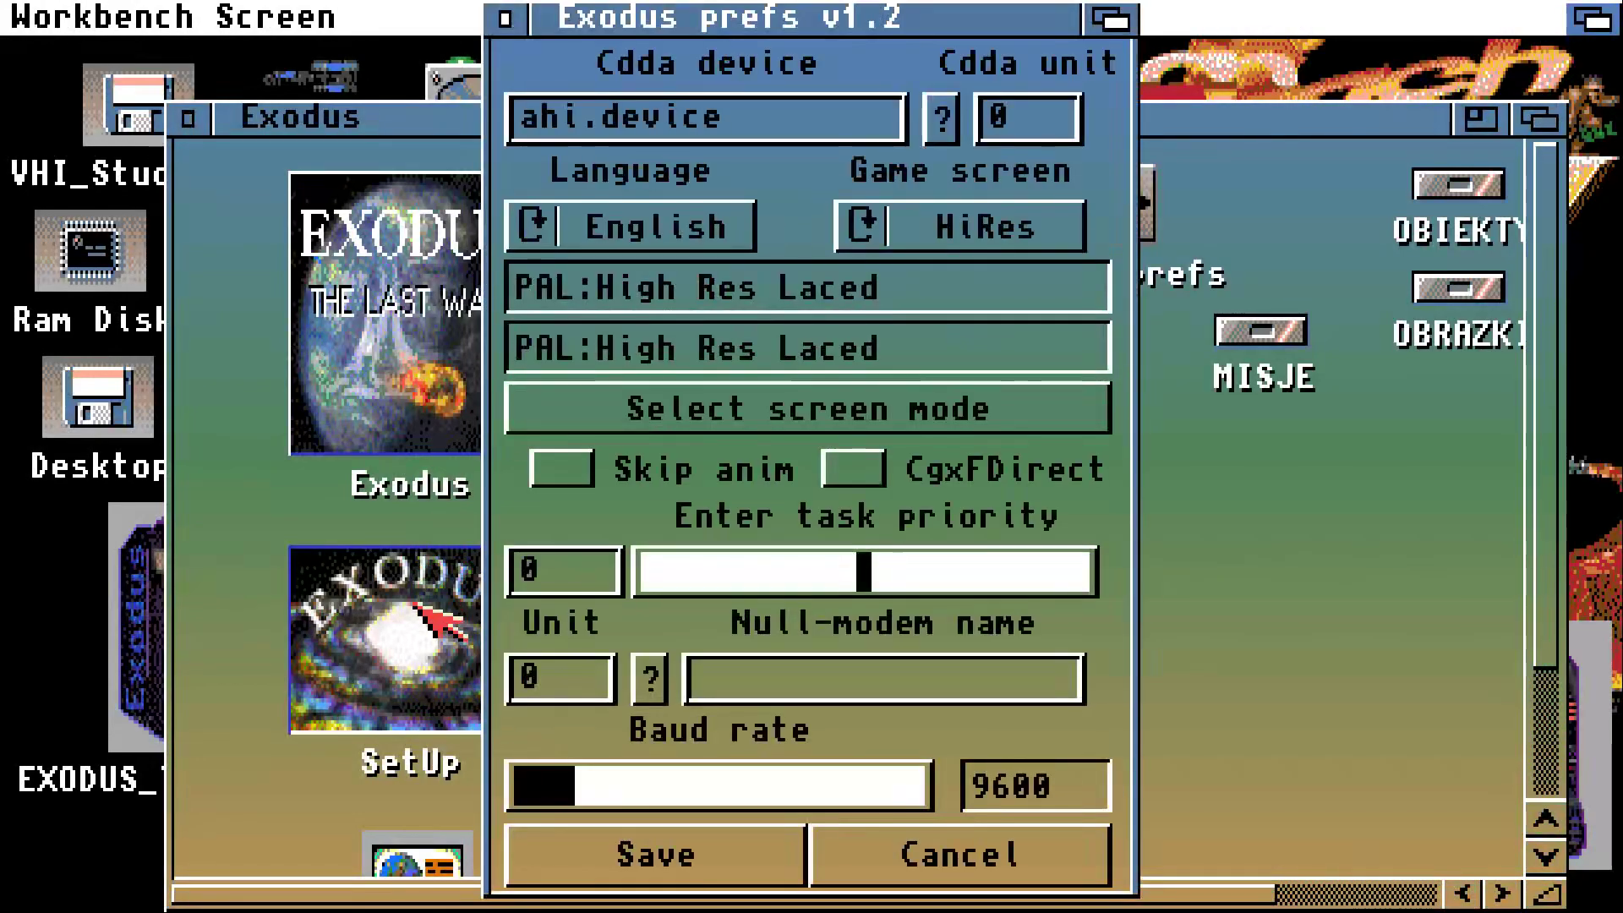
left_click(919, 875)
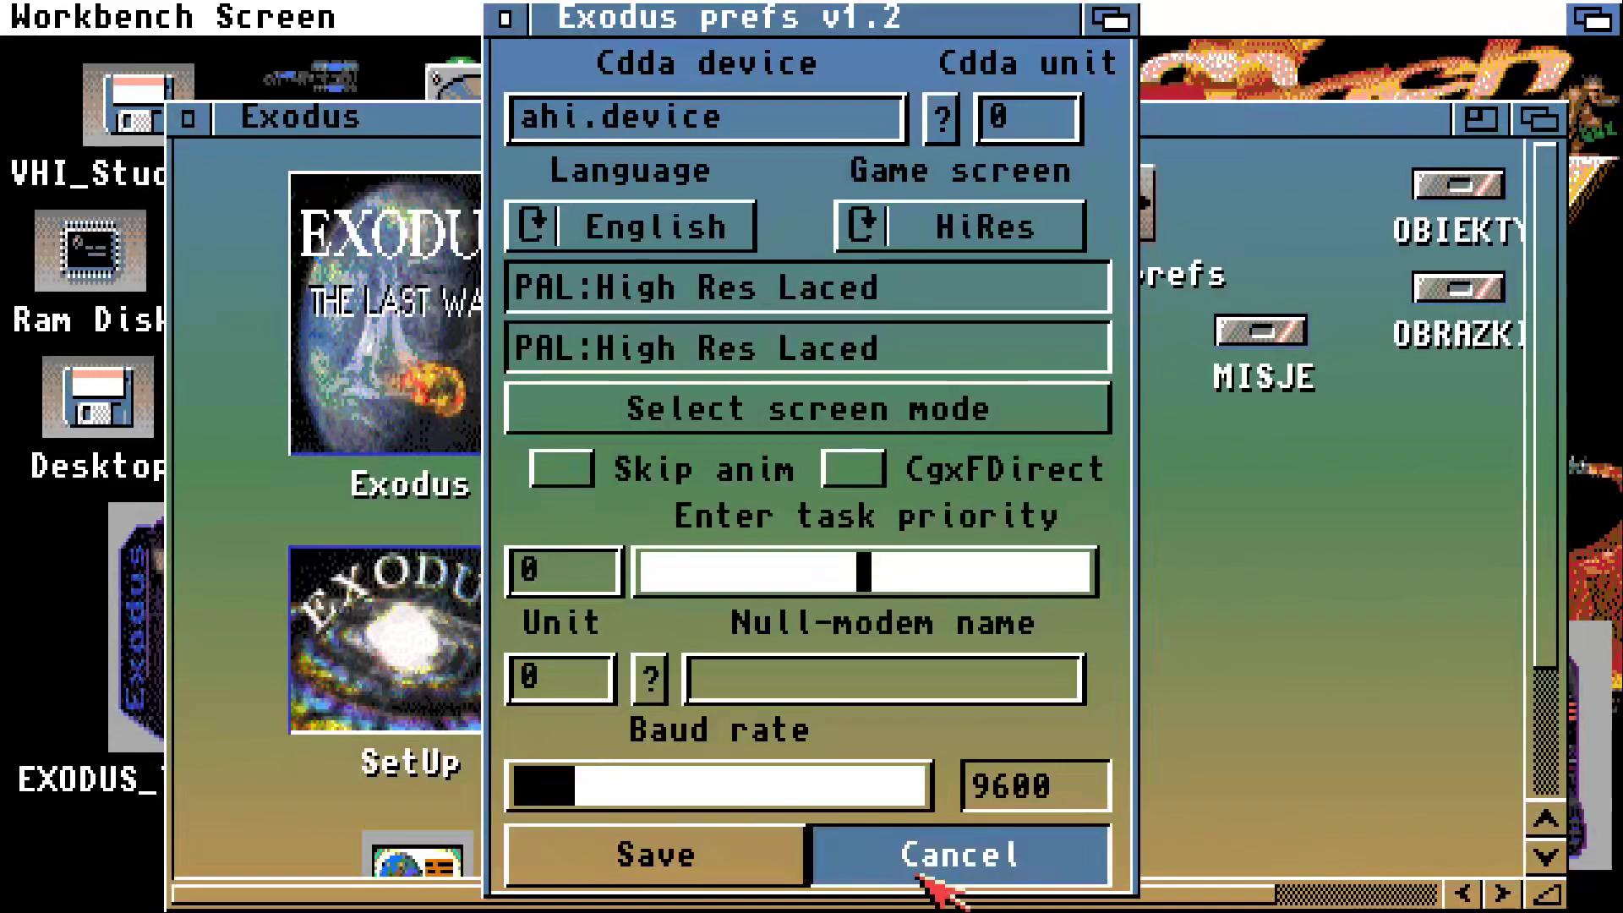
double_click(439, 452)
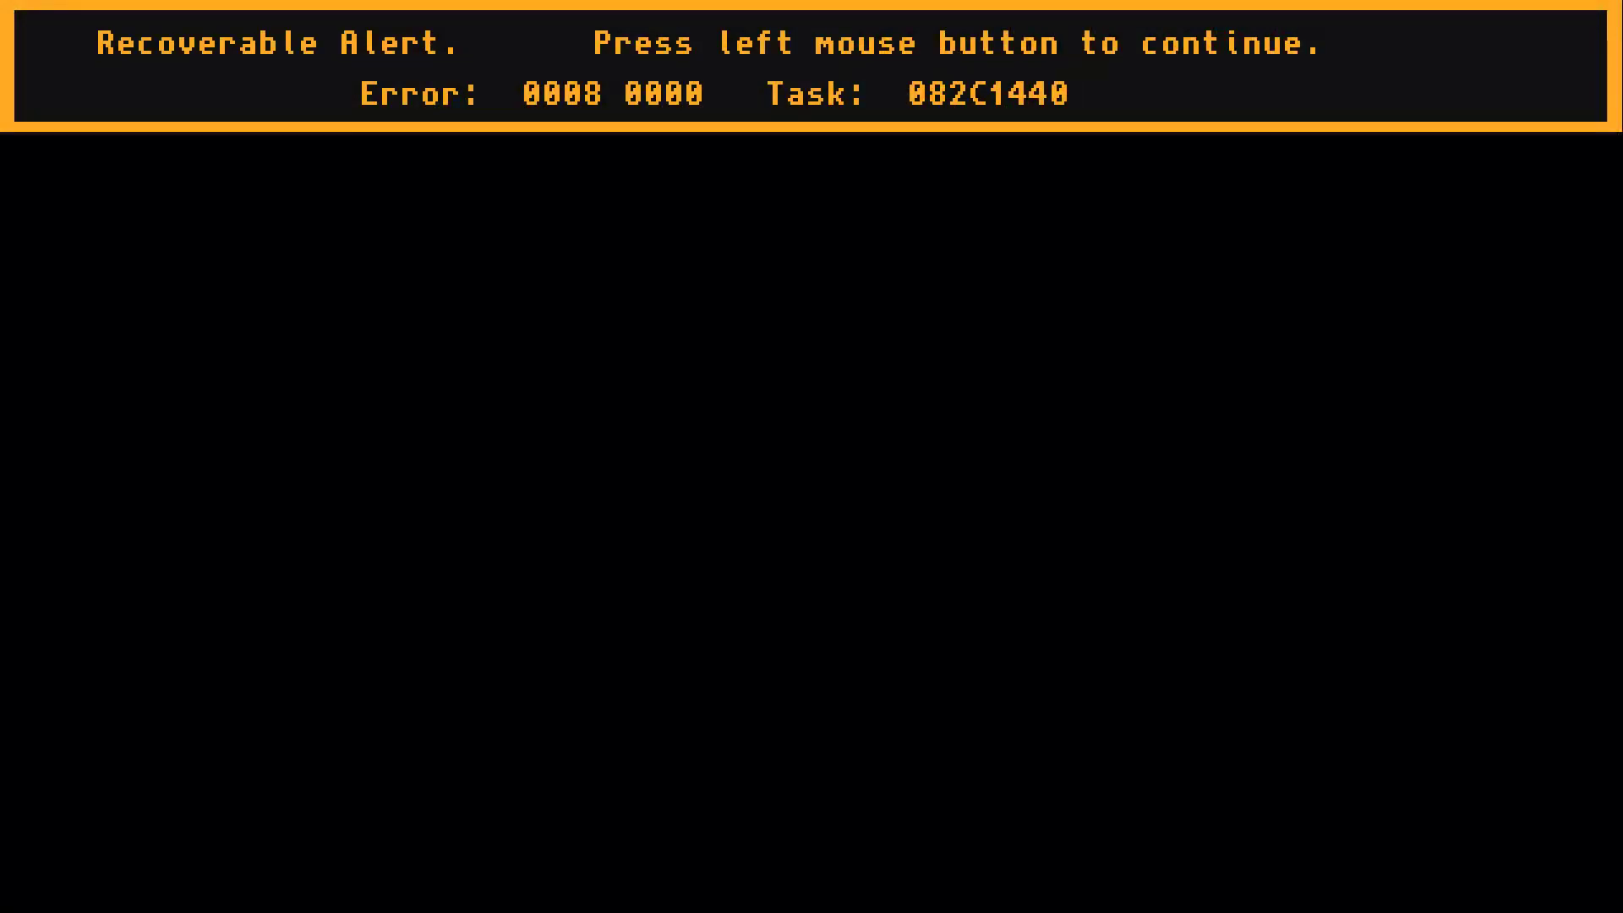
left_click(397, 355)
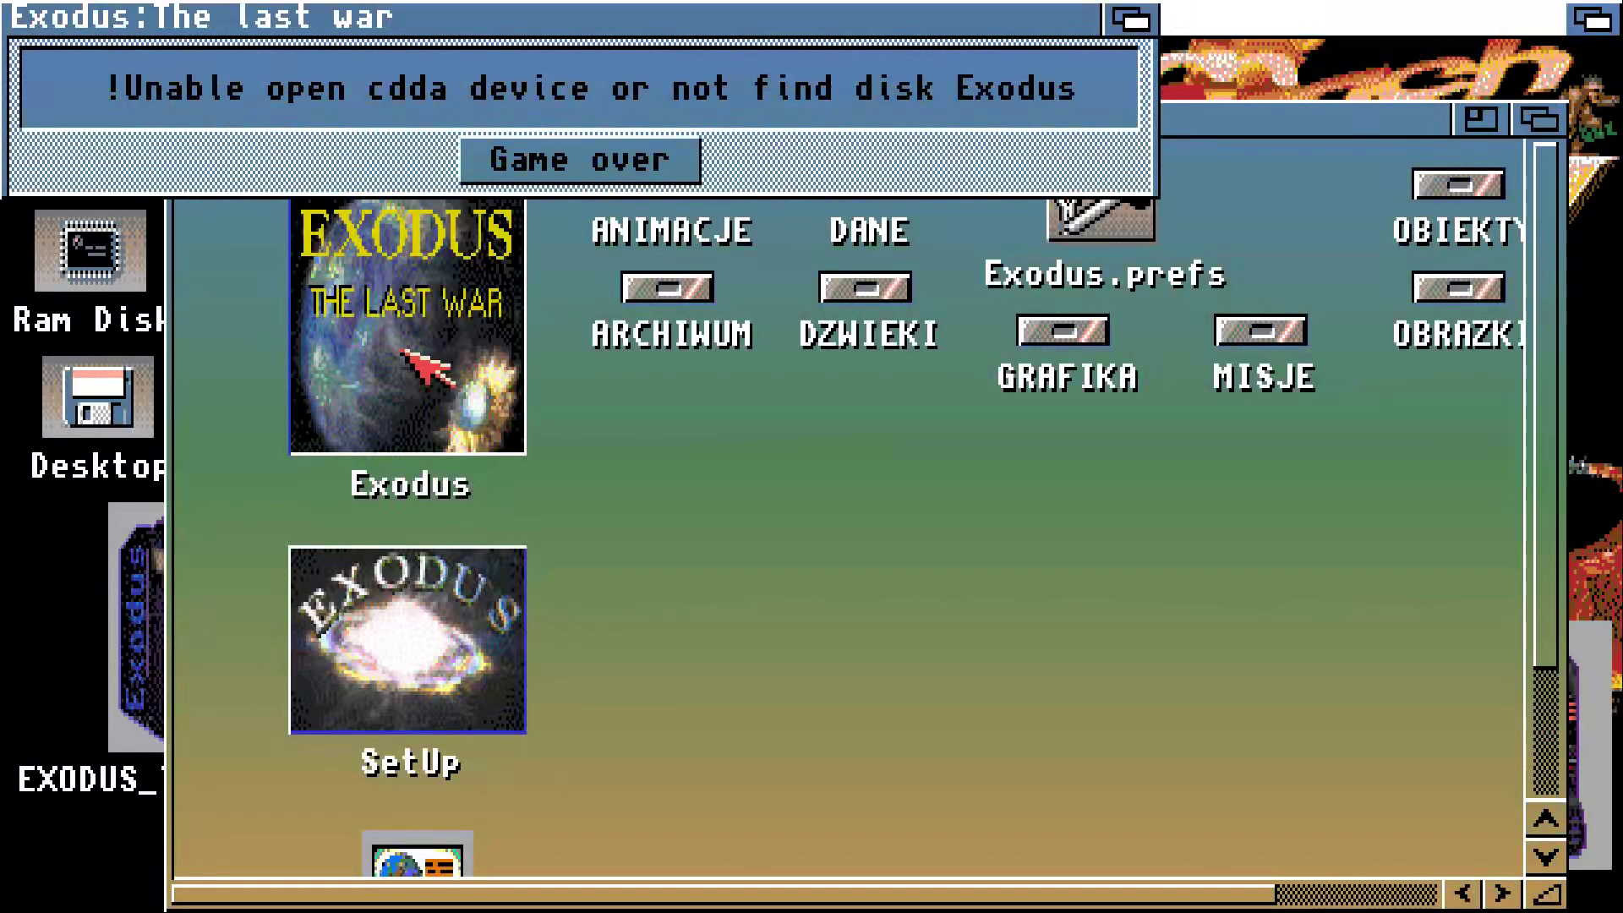
left_click(612, 169)
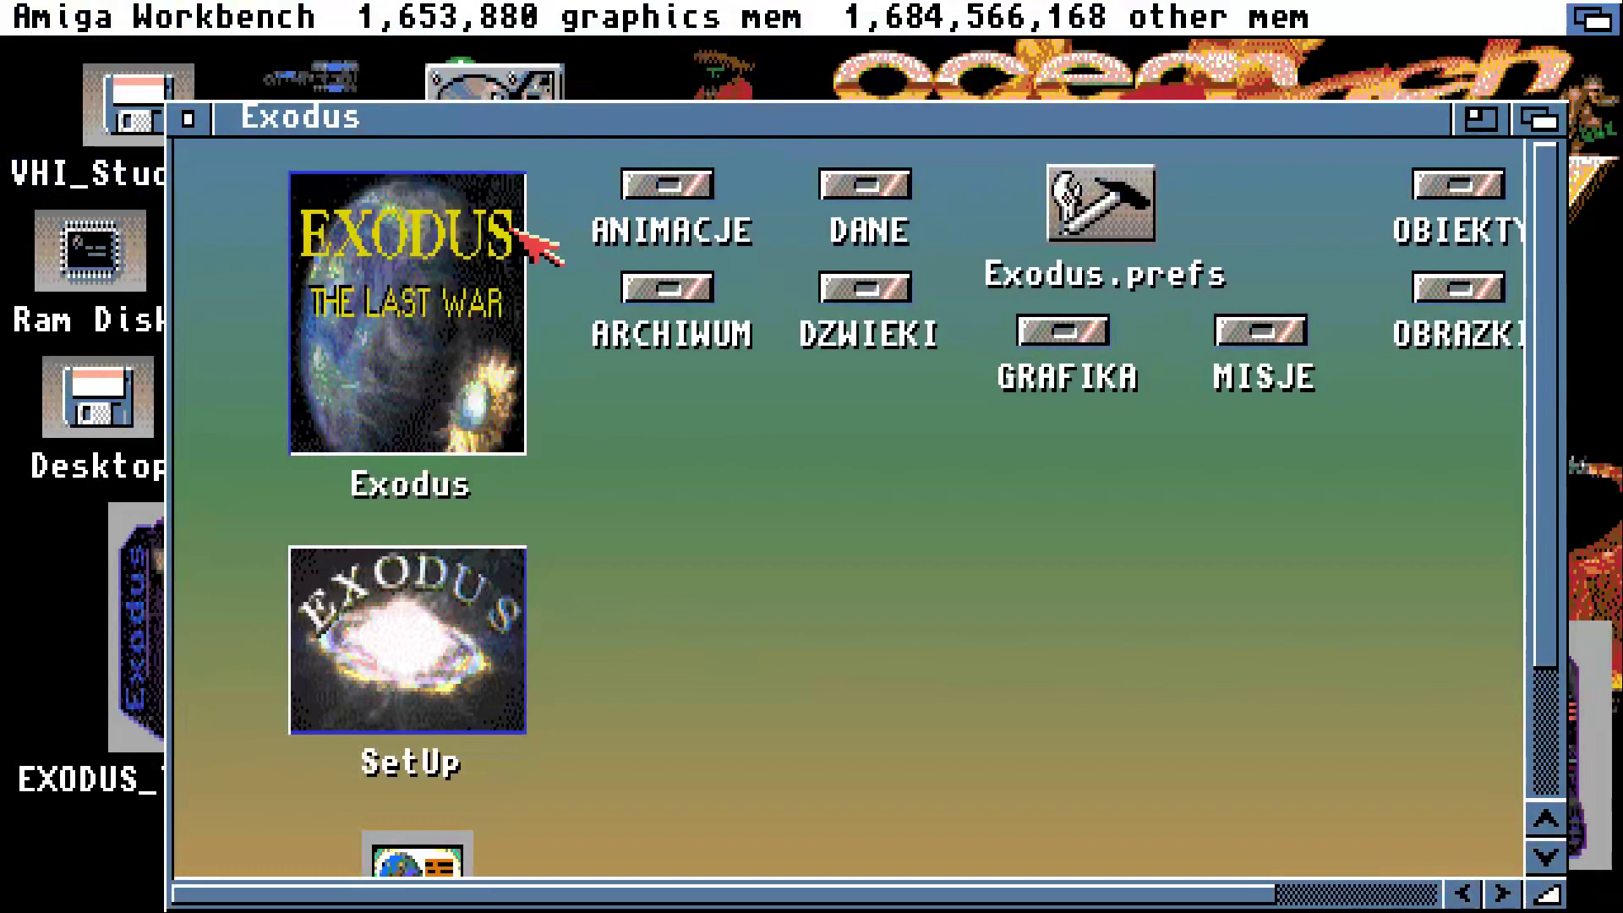
Examine the device files and drawers in SYS:Devs, including AudioModes, for a suitable Cdda device and cancel the selection
double_click(358, 594)
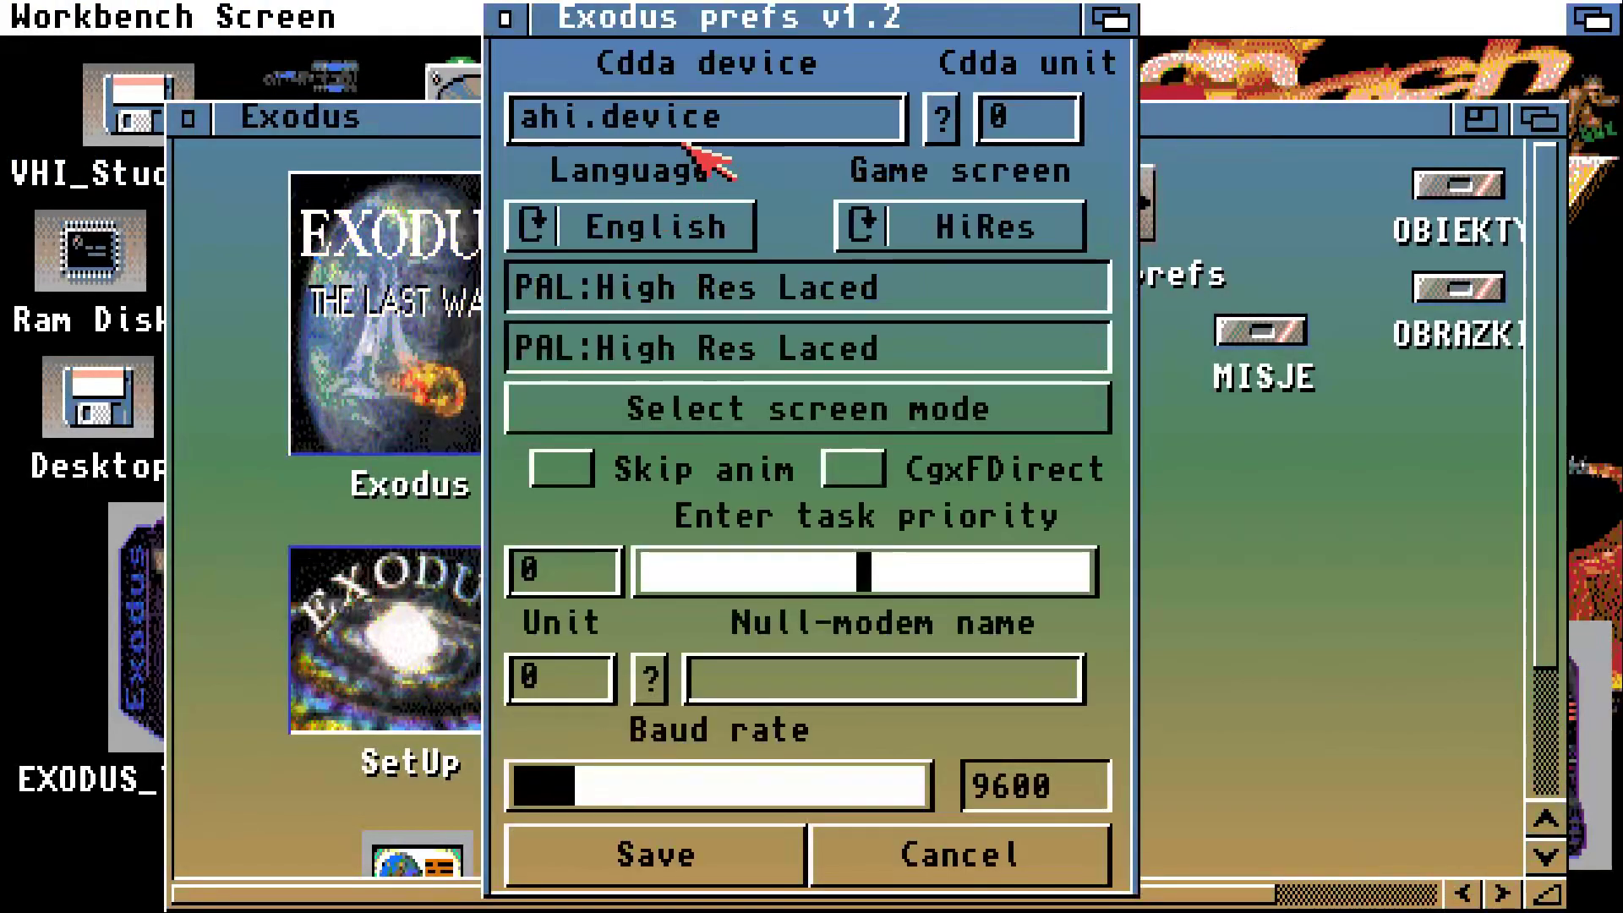
left_click(943, 118)
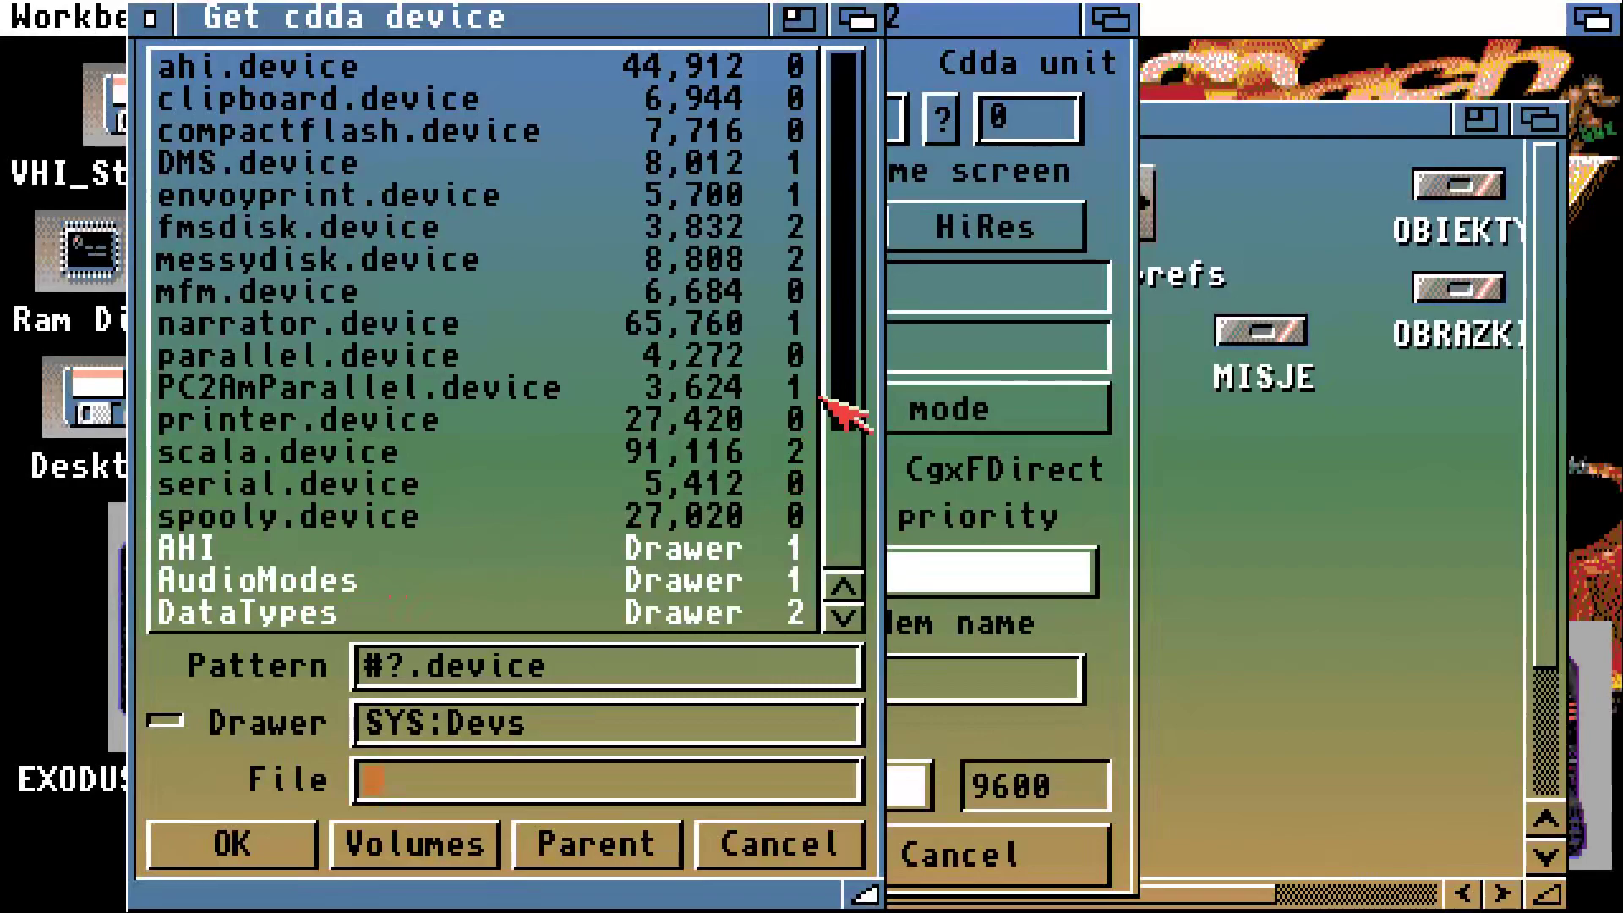
left_click_drag(845, 372, 879, 554)
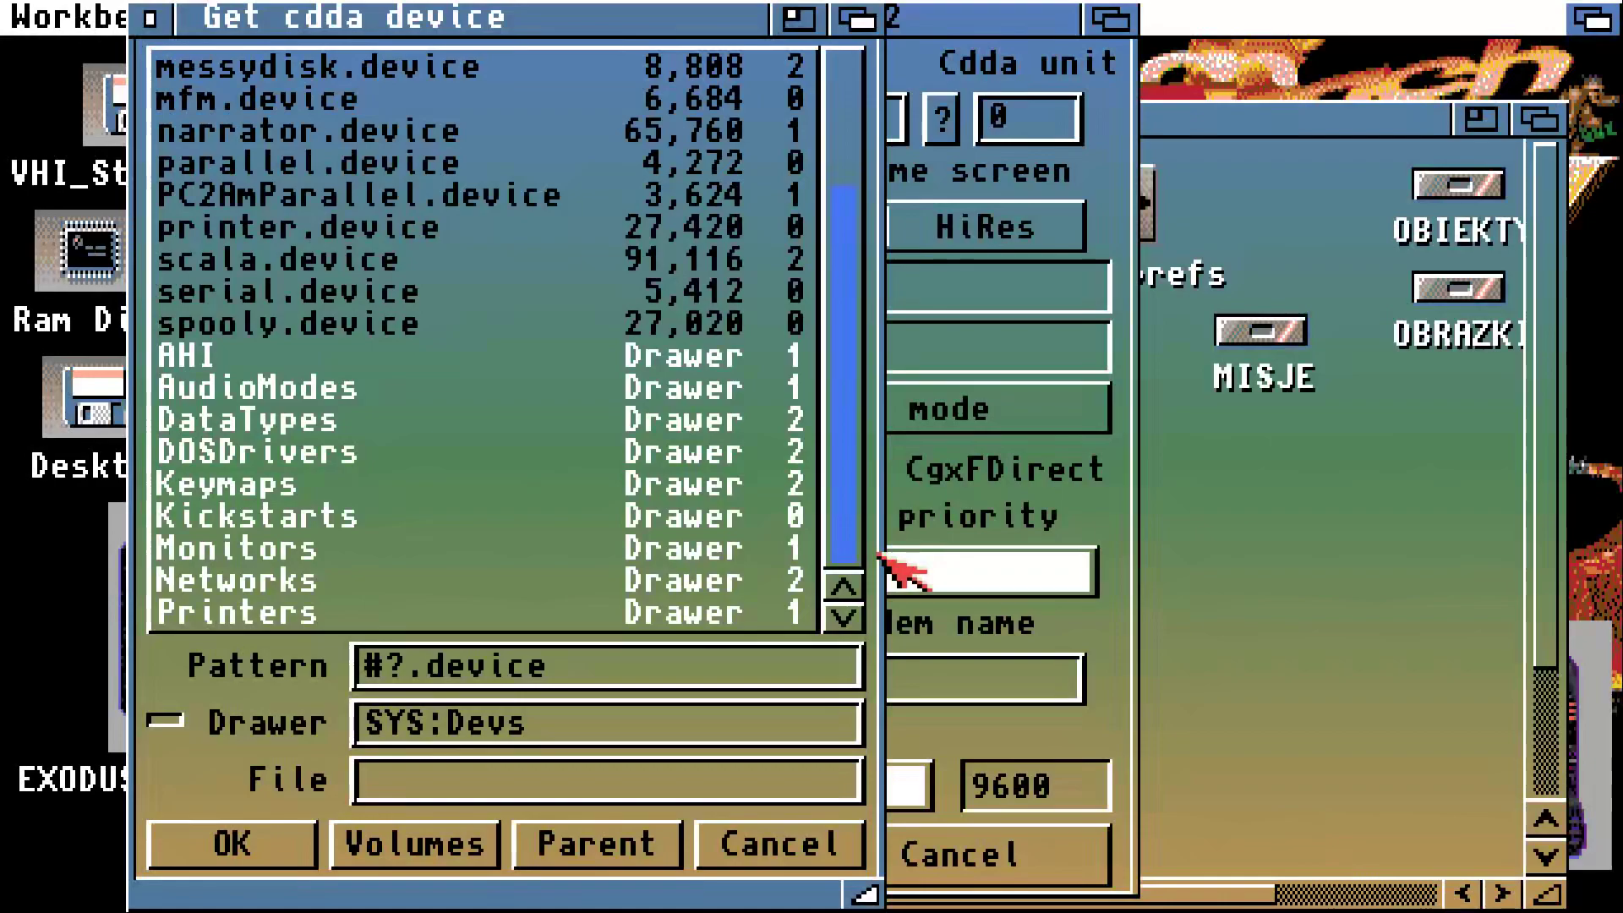
left_click_drag(879, 555, 427, 453)
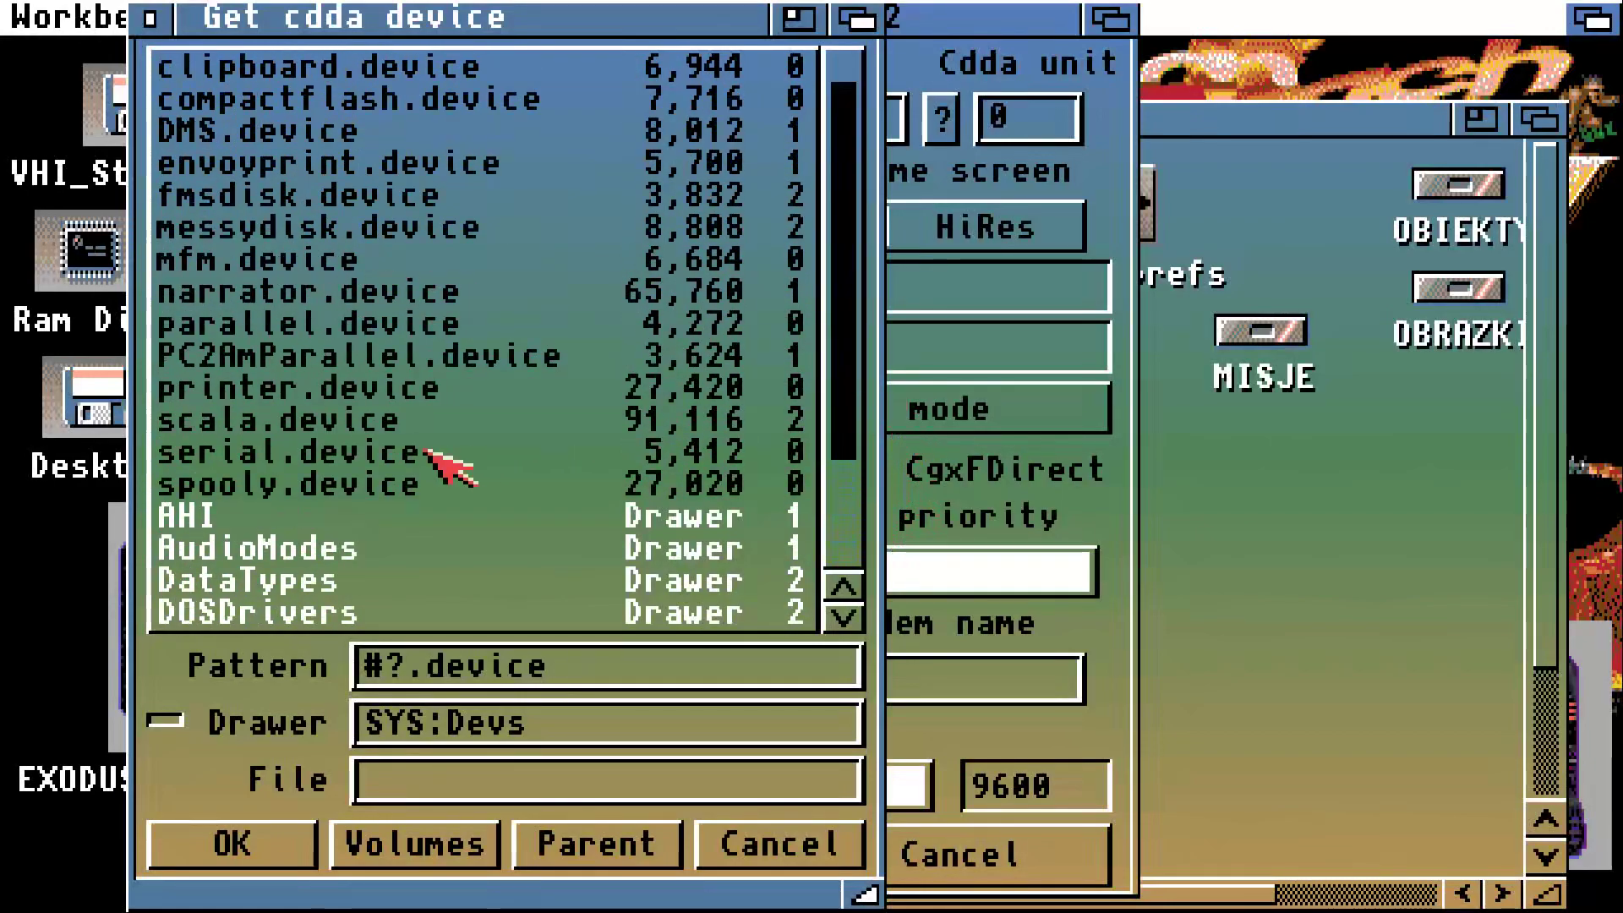
left_click(237, 548)
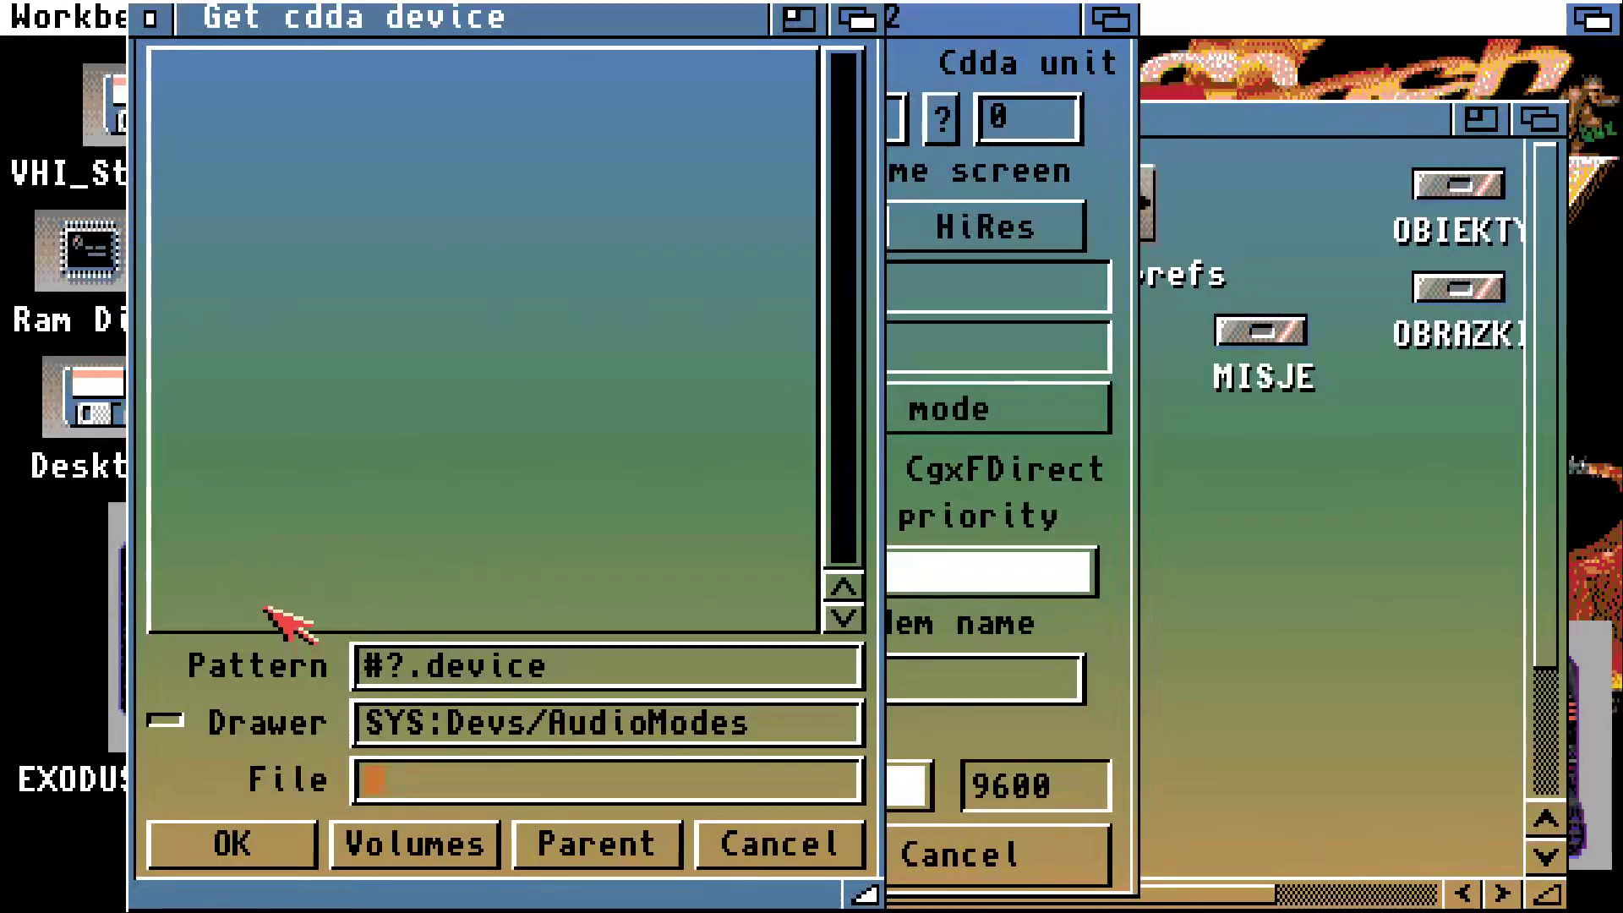
left_click(596, 845)
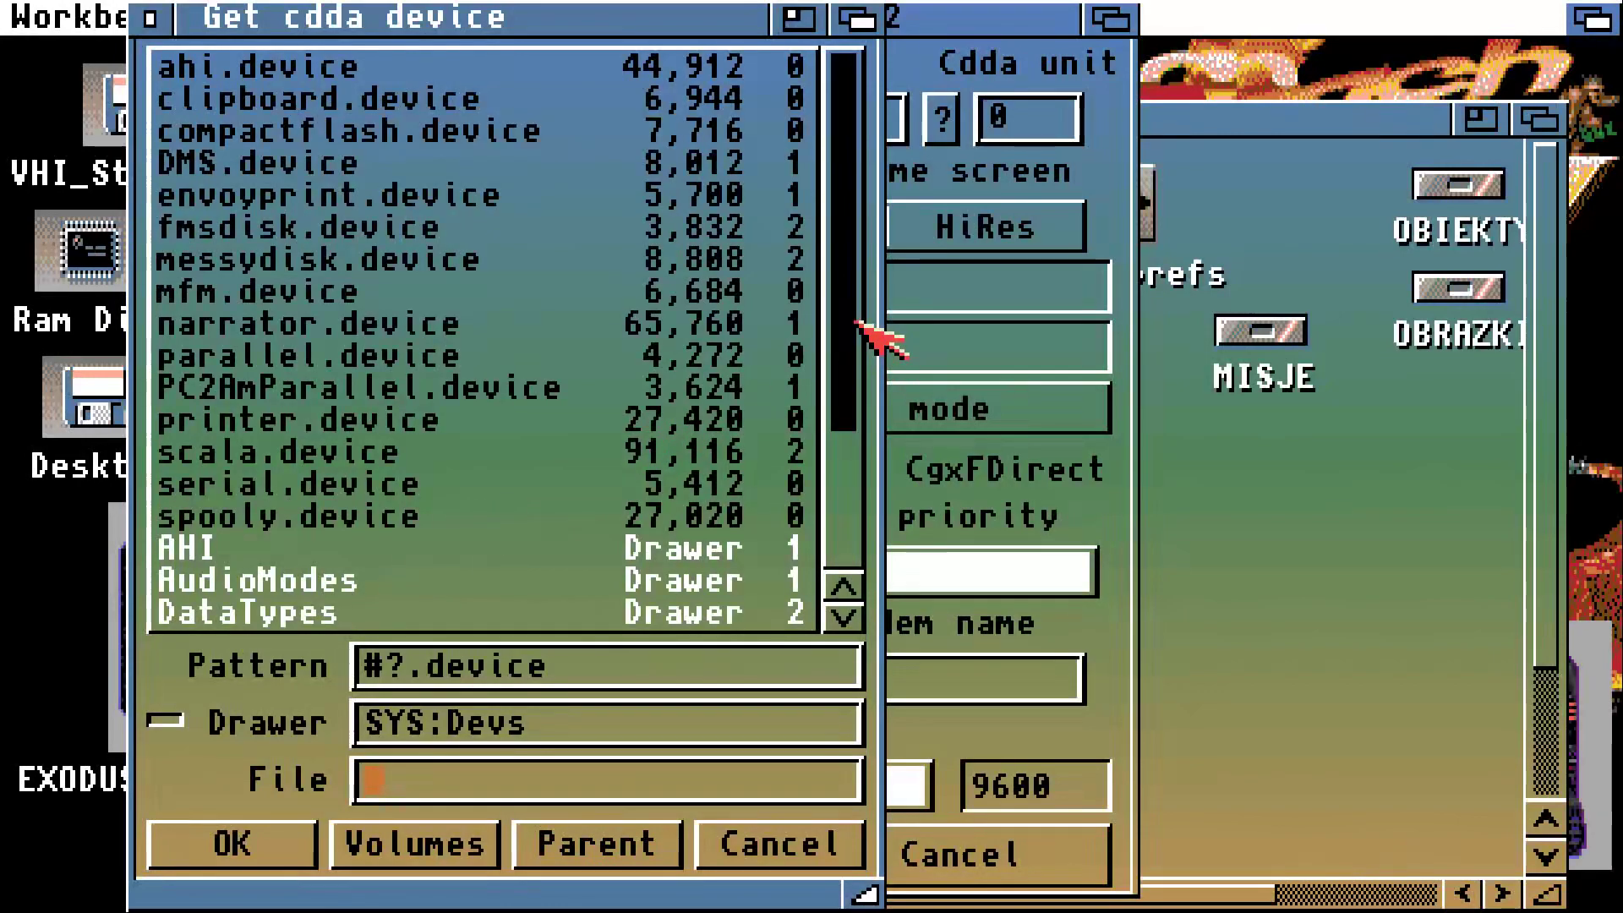
left_click_drag(852, 318, 893, 460)
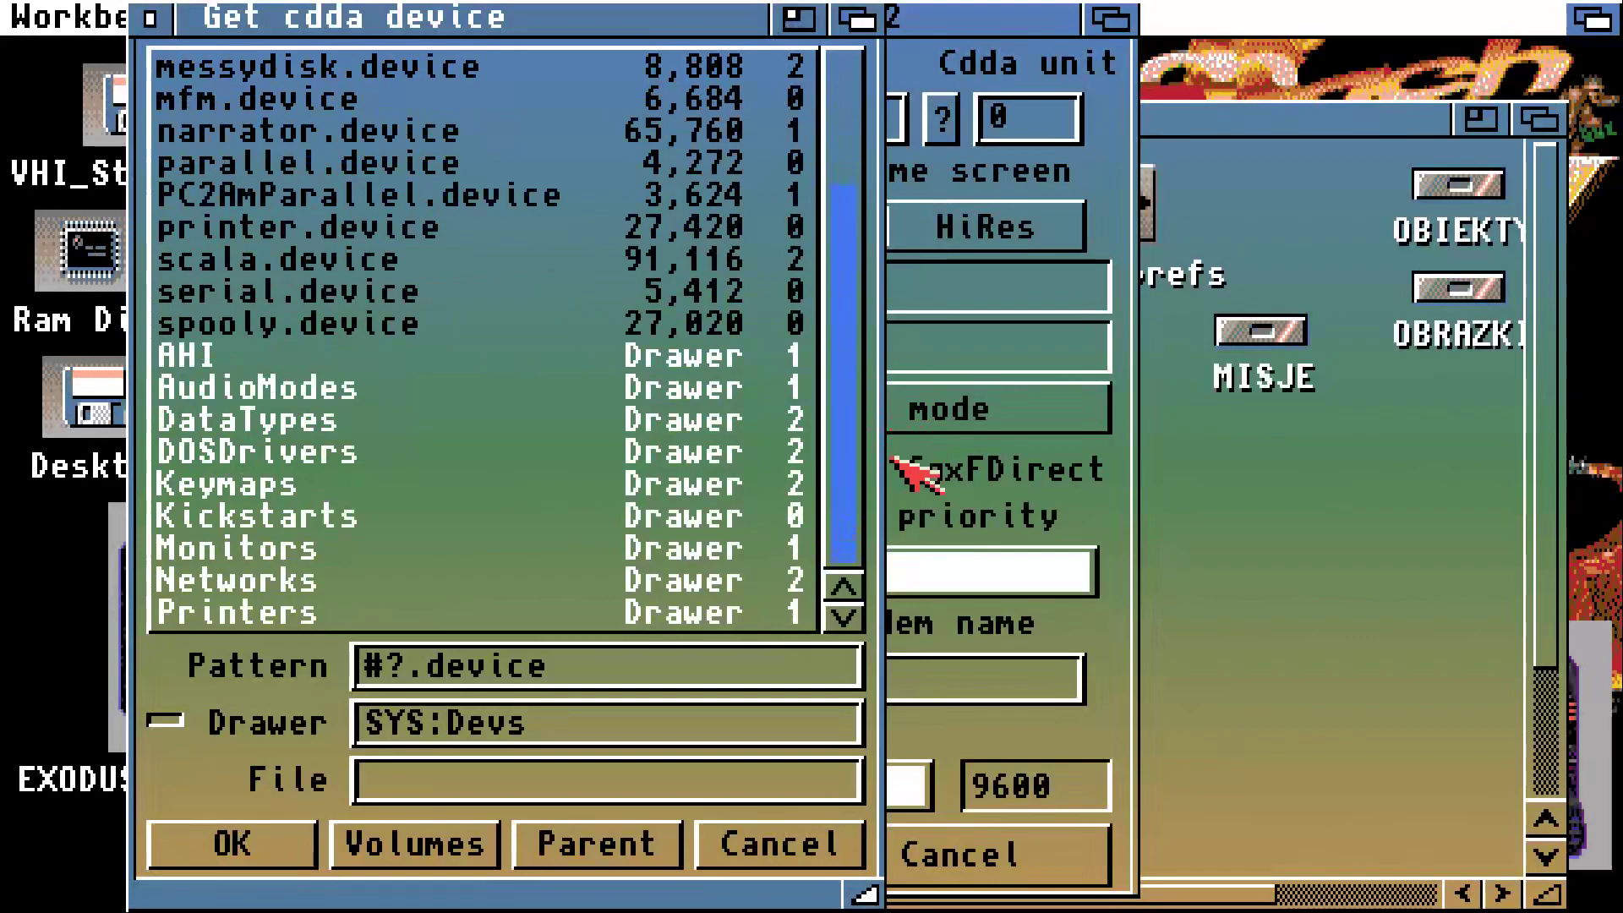
left_click_drag(913, 474, 922, 262)
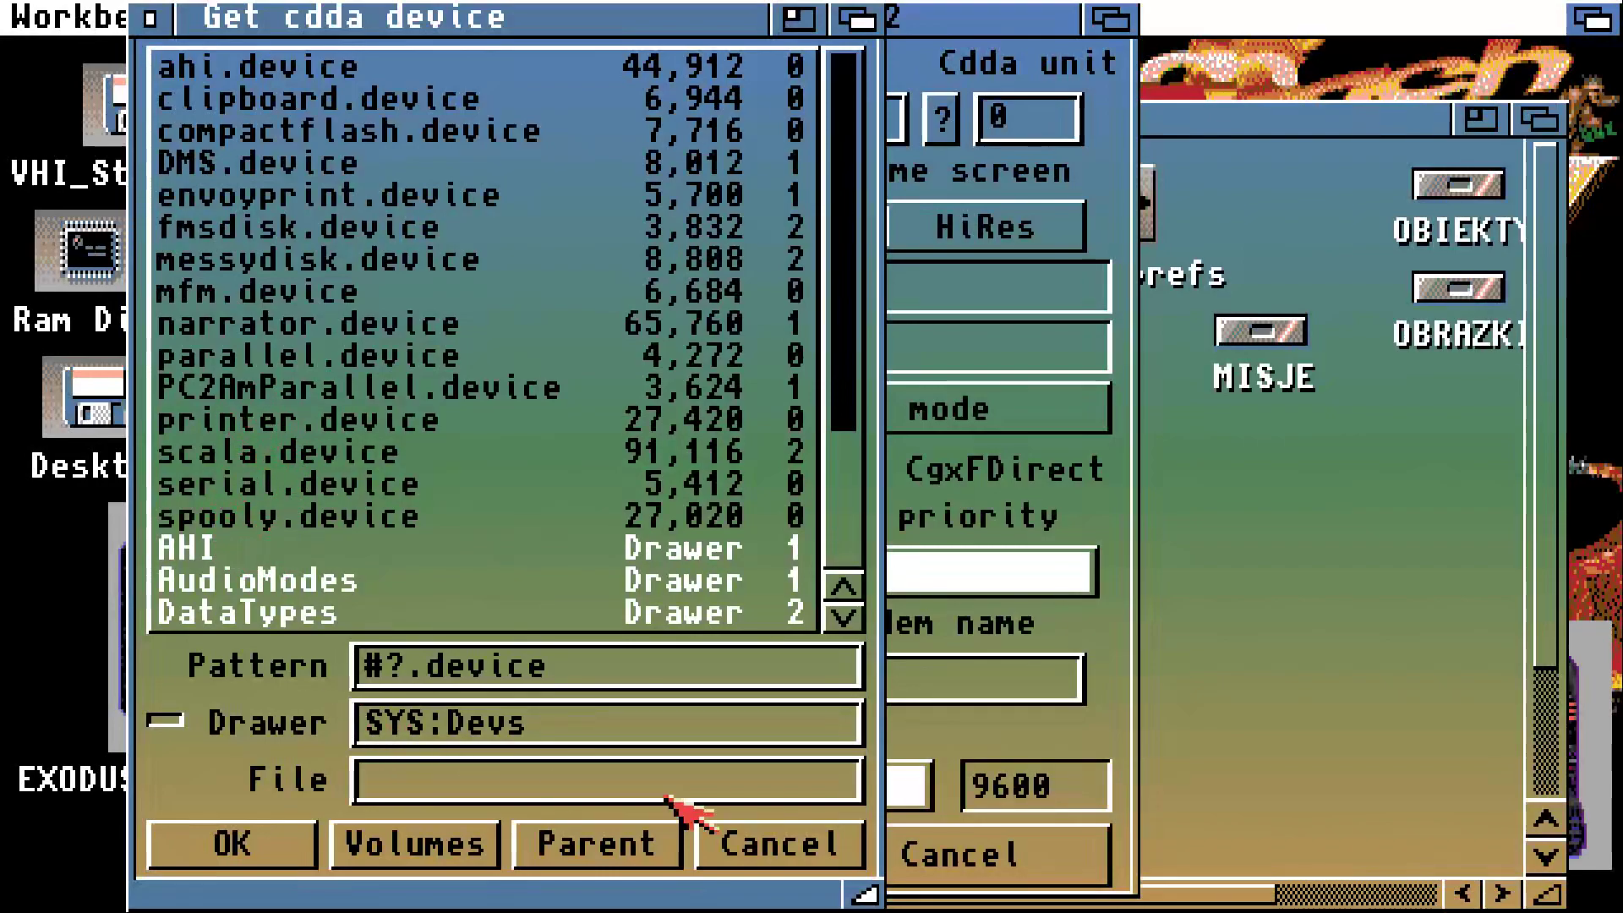
left_click(824, 853)
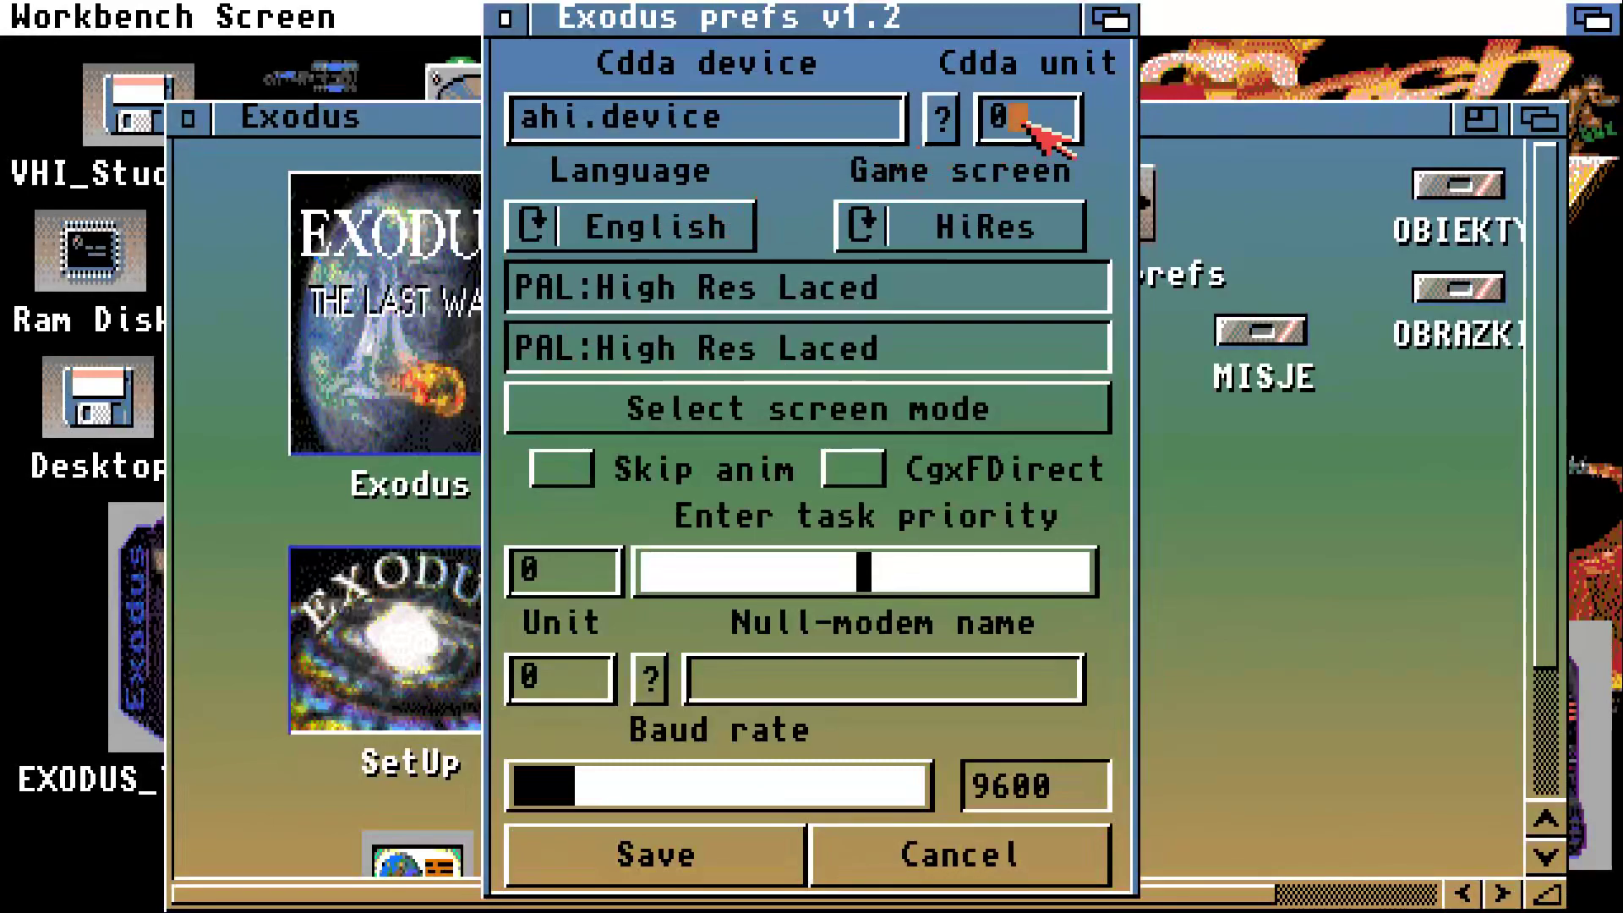
Select ahi.device as the Cdda device again, set the Cdda unit to 1 and close the preferences
left_click(941, 119)
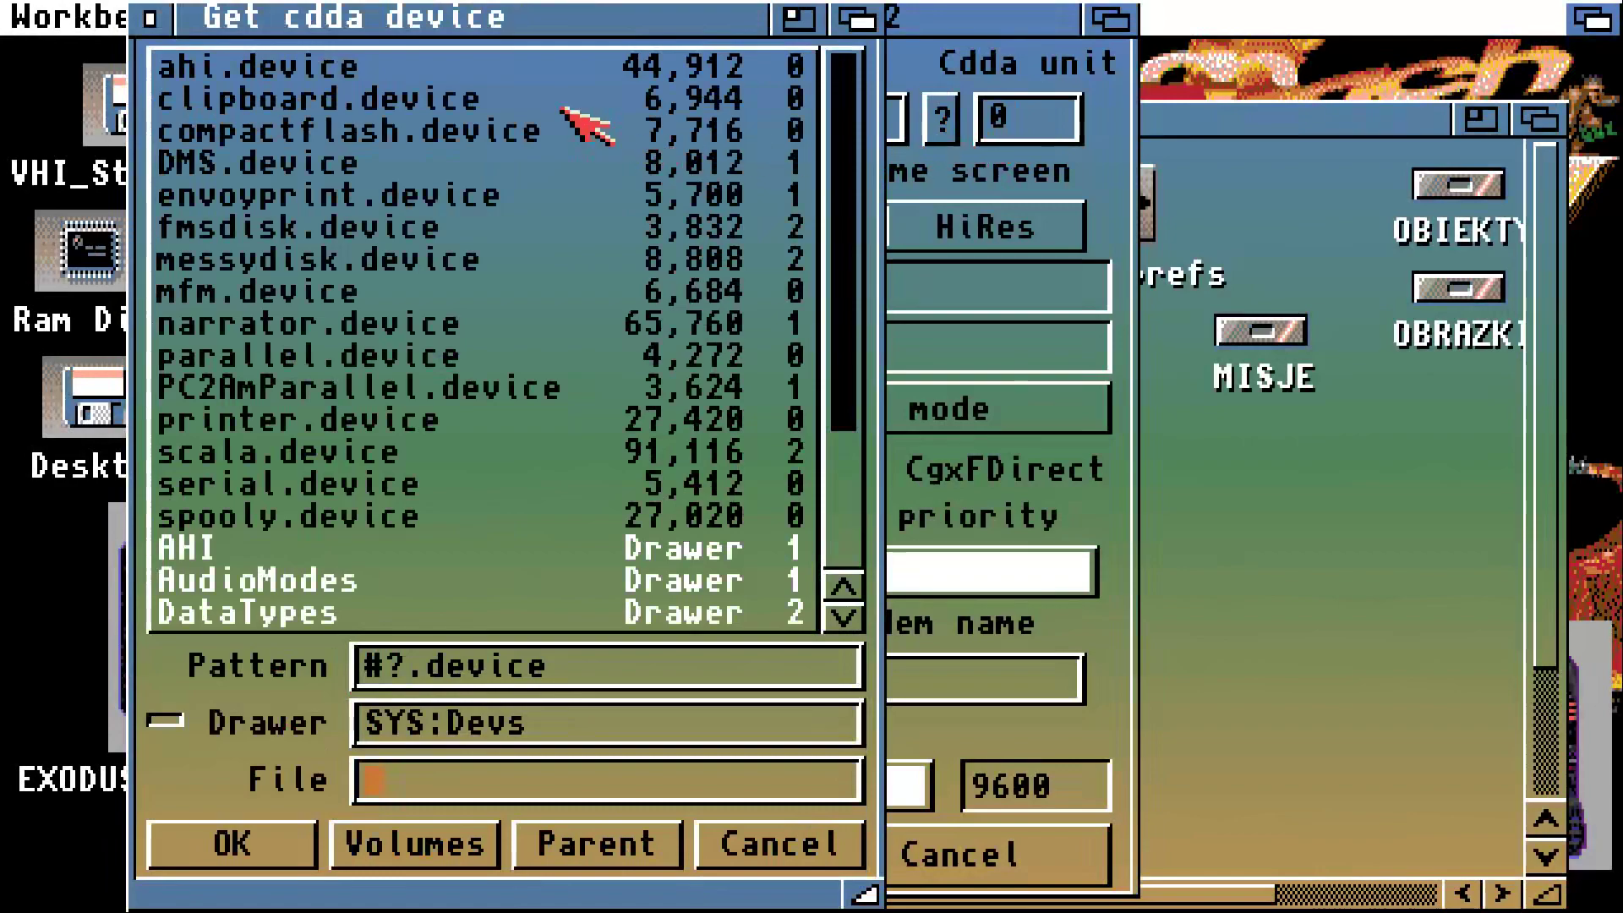
double_click(308, 69)
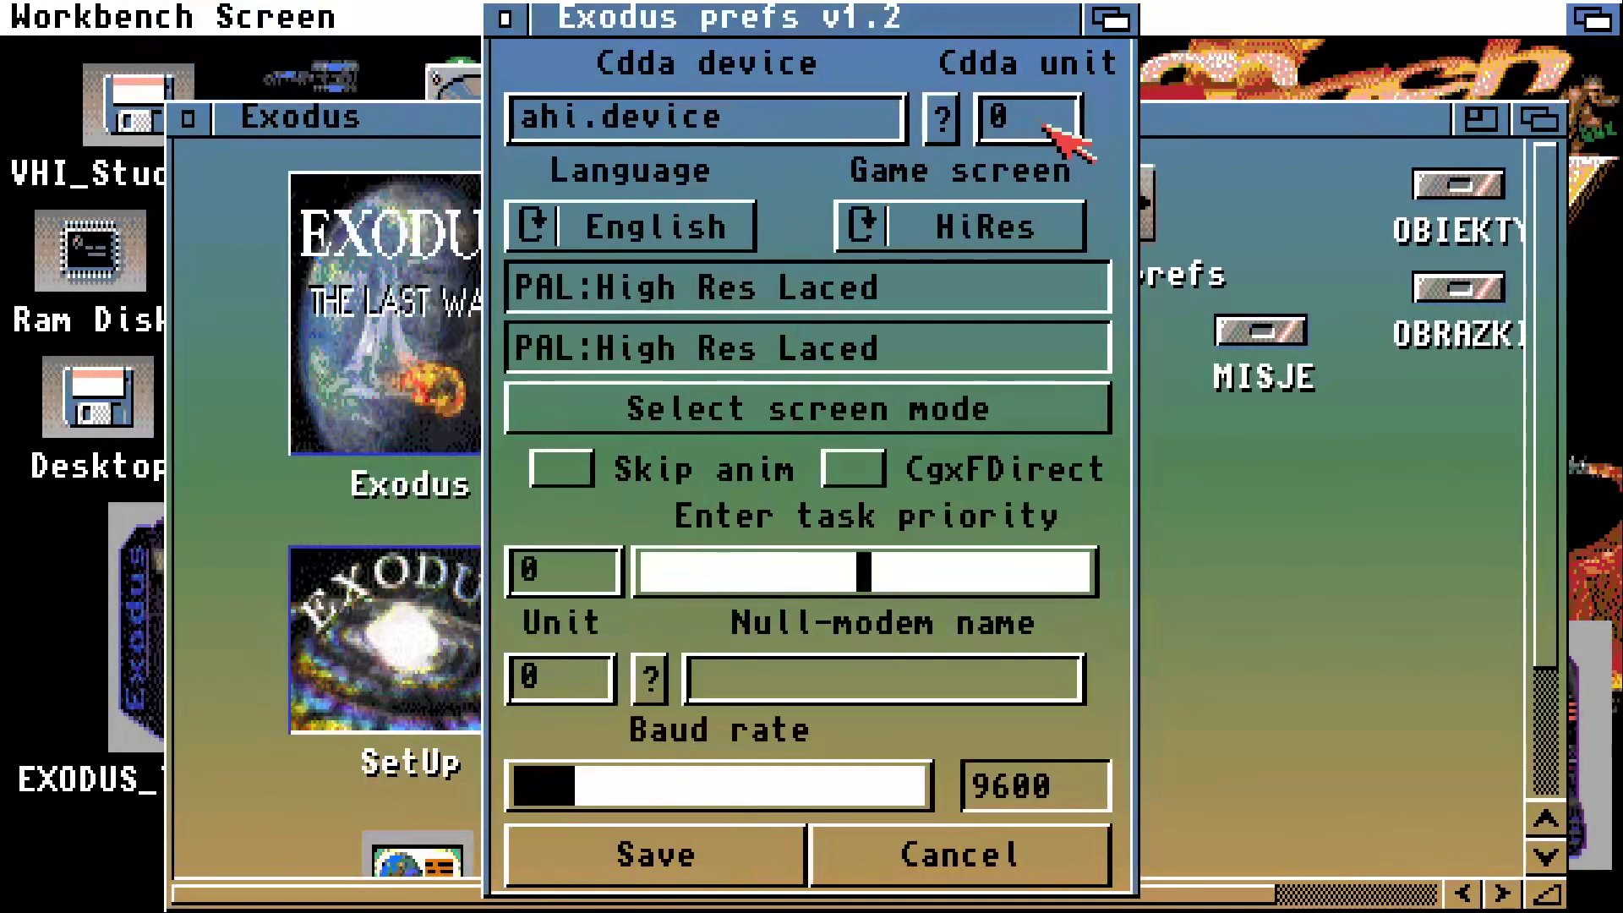
key("BackSpace")
type("1")
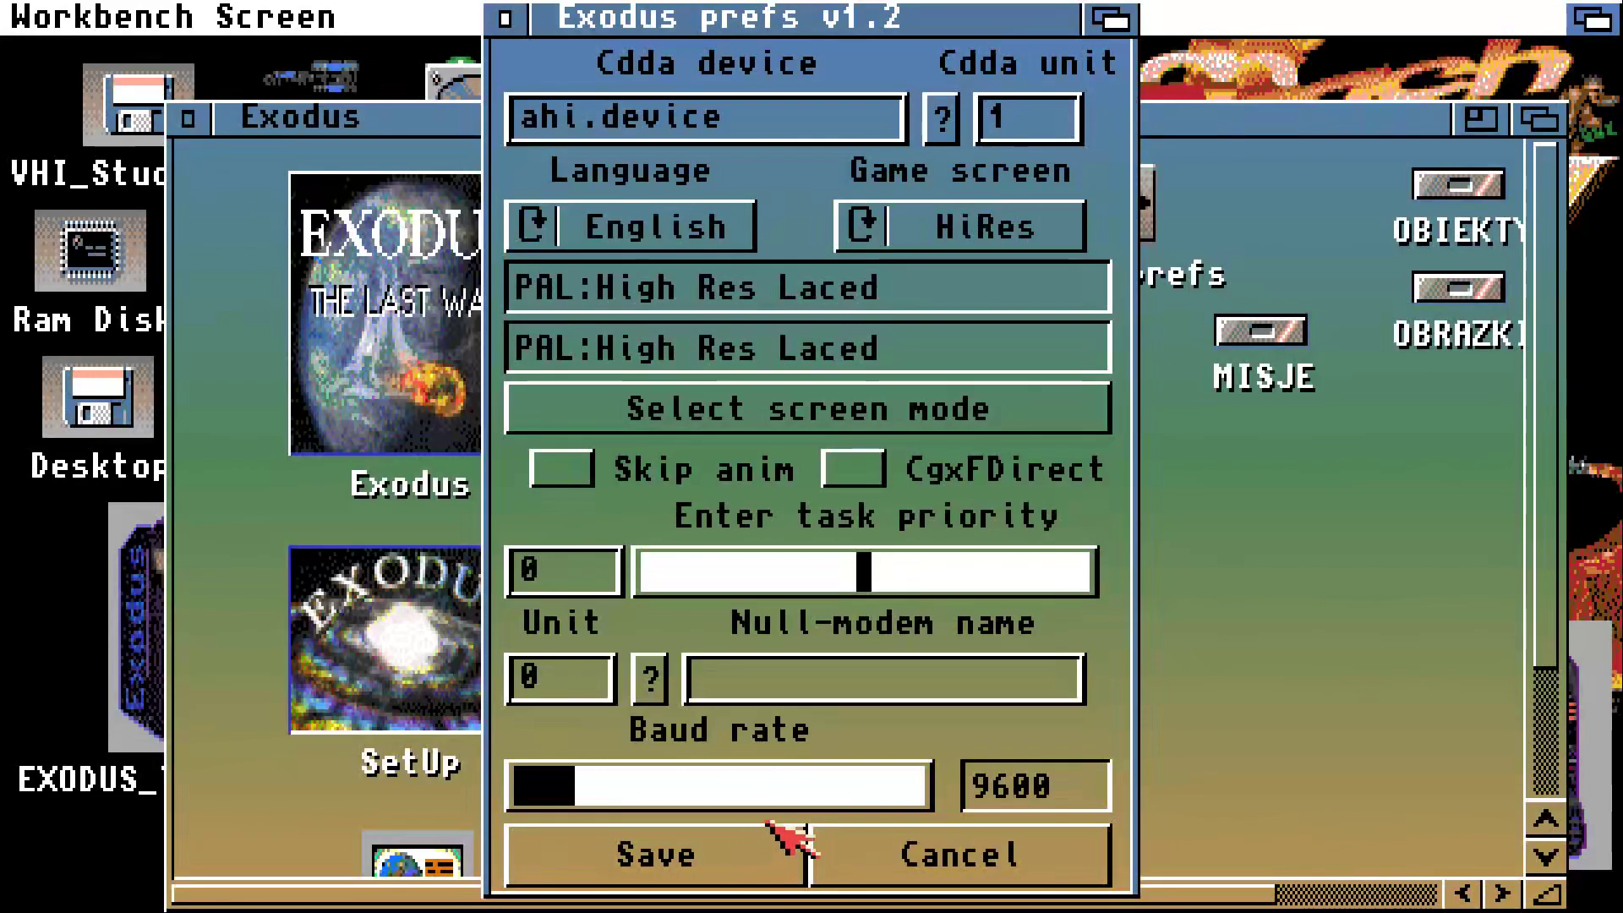
left_click(924, 841)
Try to launch Exodus again and cancel the startup requests for volume HO!1 and the Accounts Manager tool
double_click(456, 410)
left_click(428, 390)
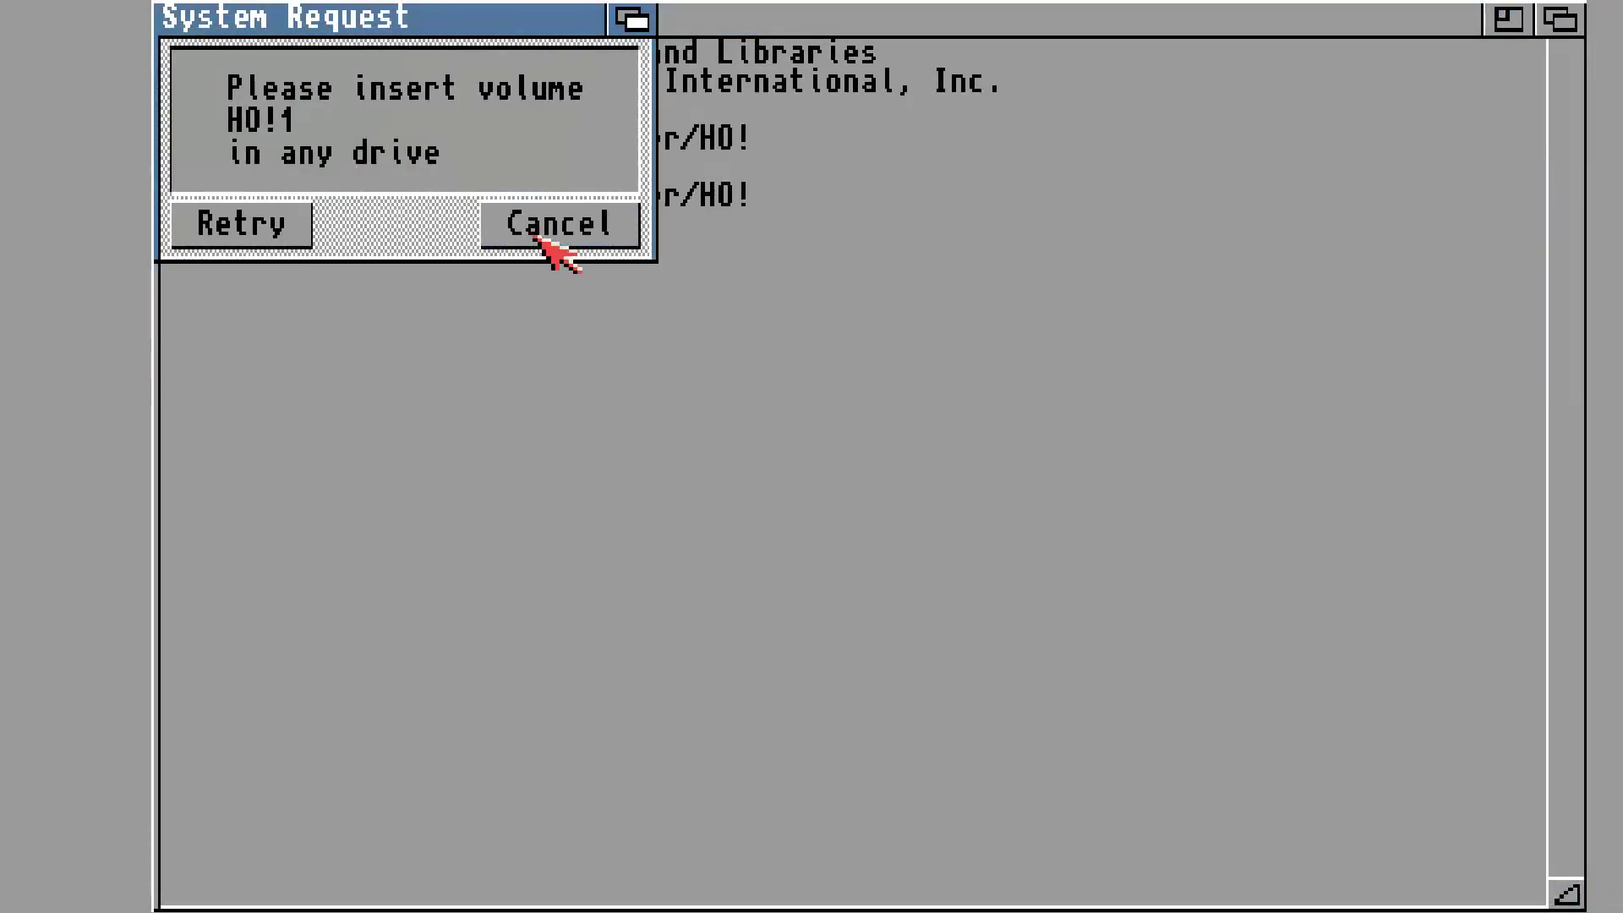
left_click(546, 235)
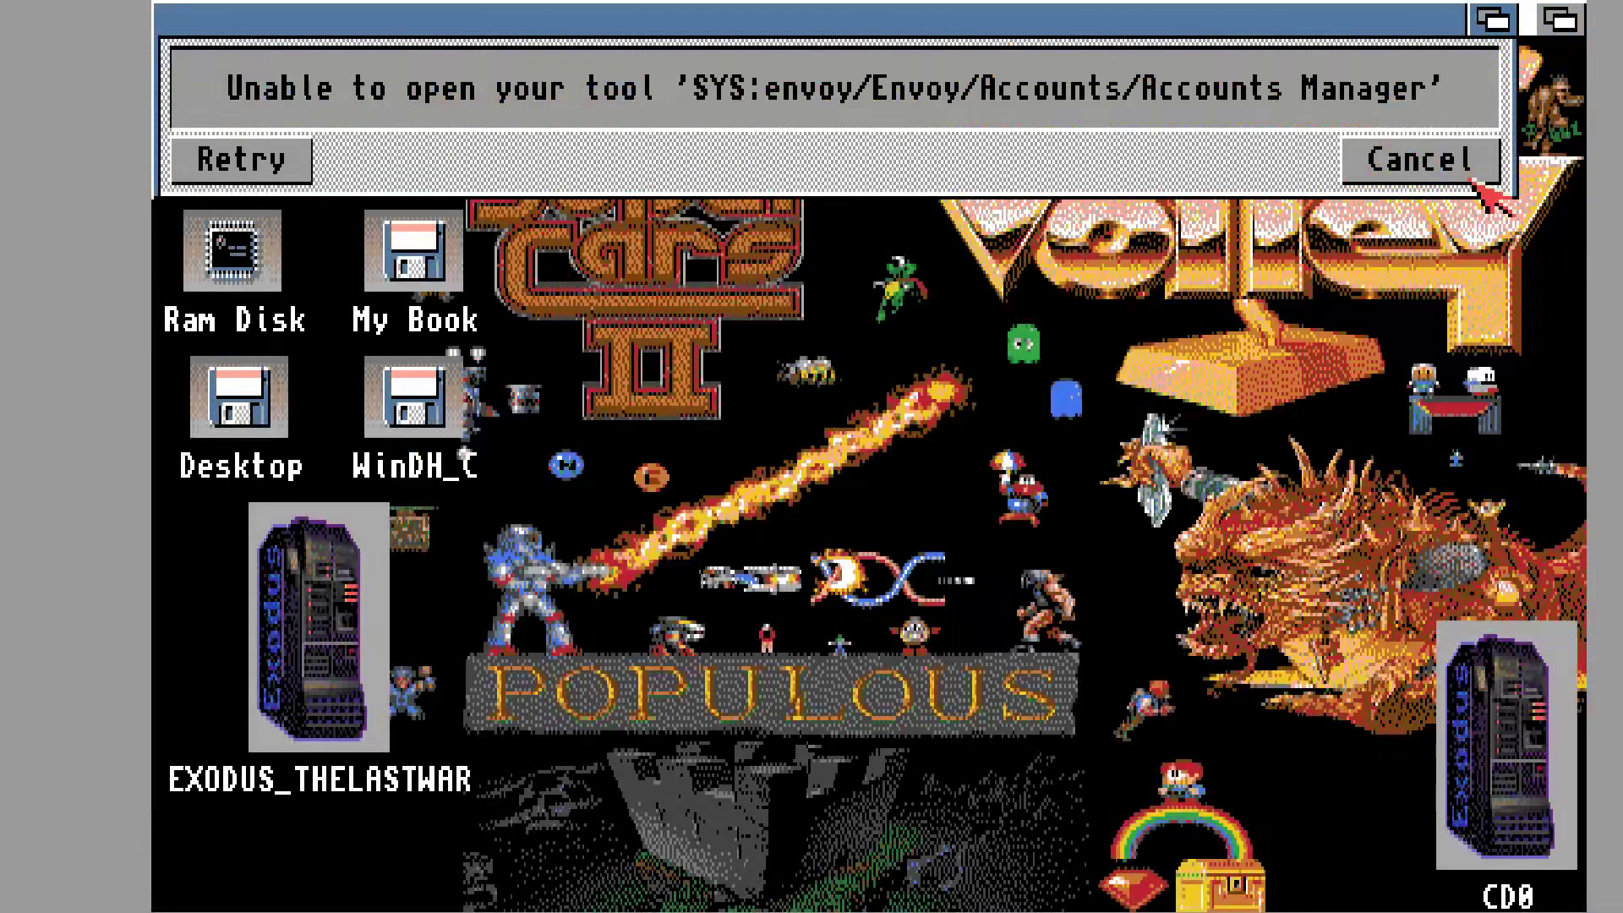
left_click(1483, 167)
Open CD0 and the System drive, find the exodus drawer and open the Exodus drawer inside it
double_click(1538, 756)
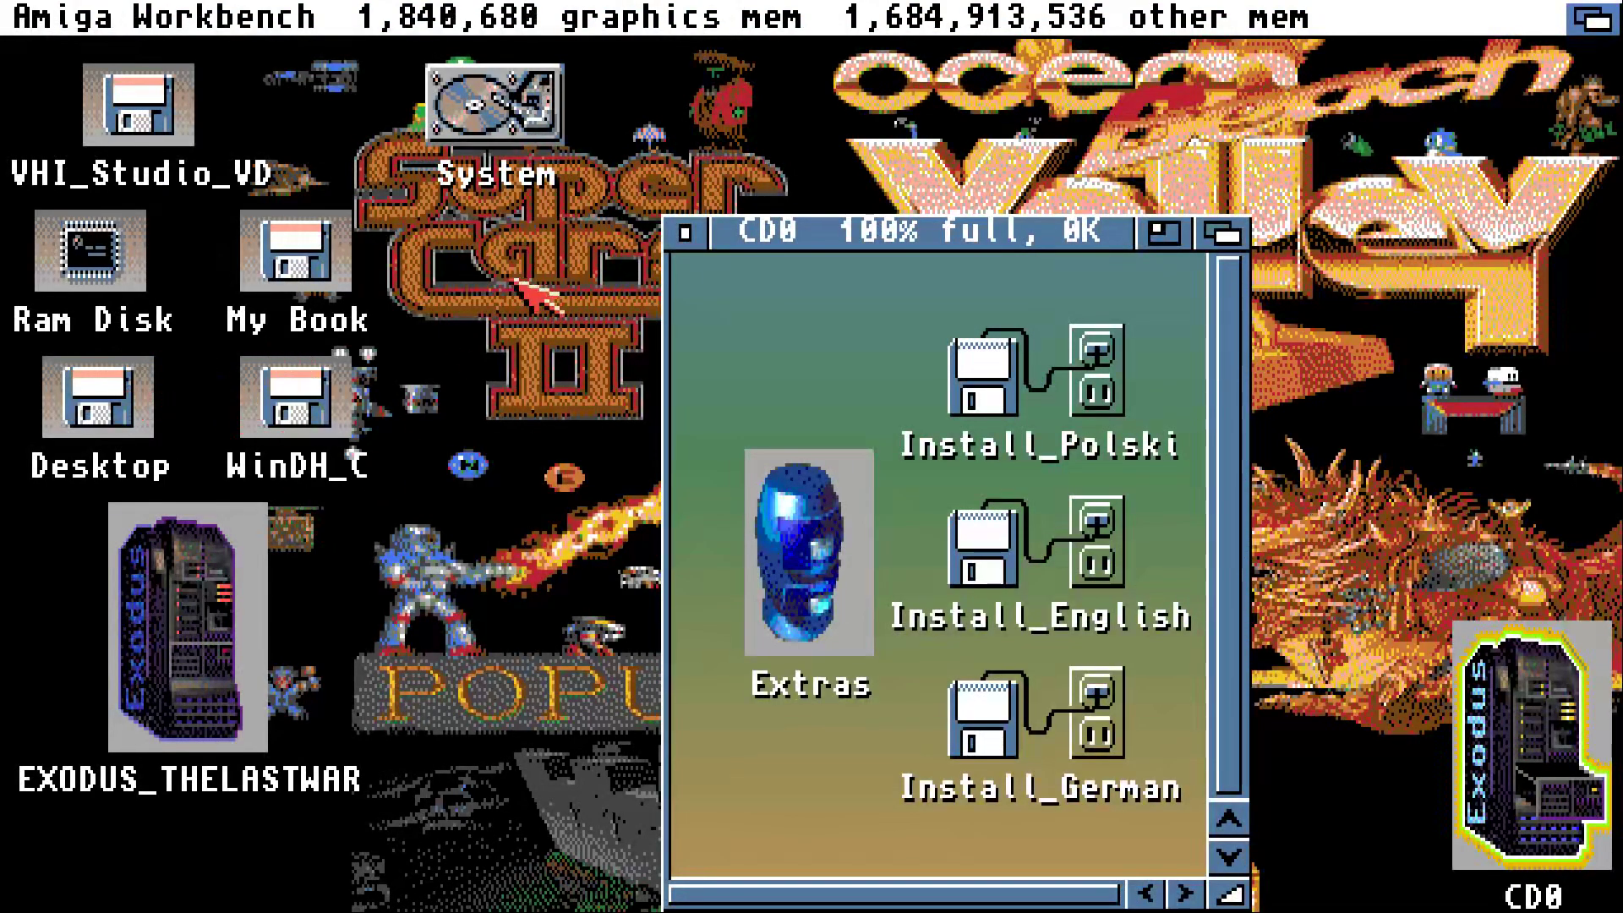
left_click(563, 119)
double_click(560, 119)
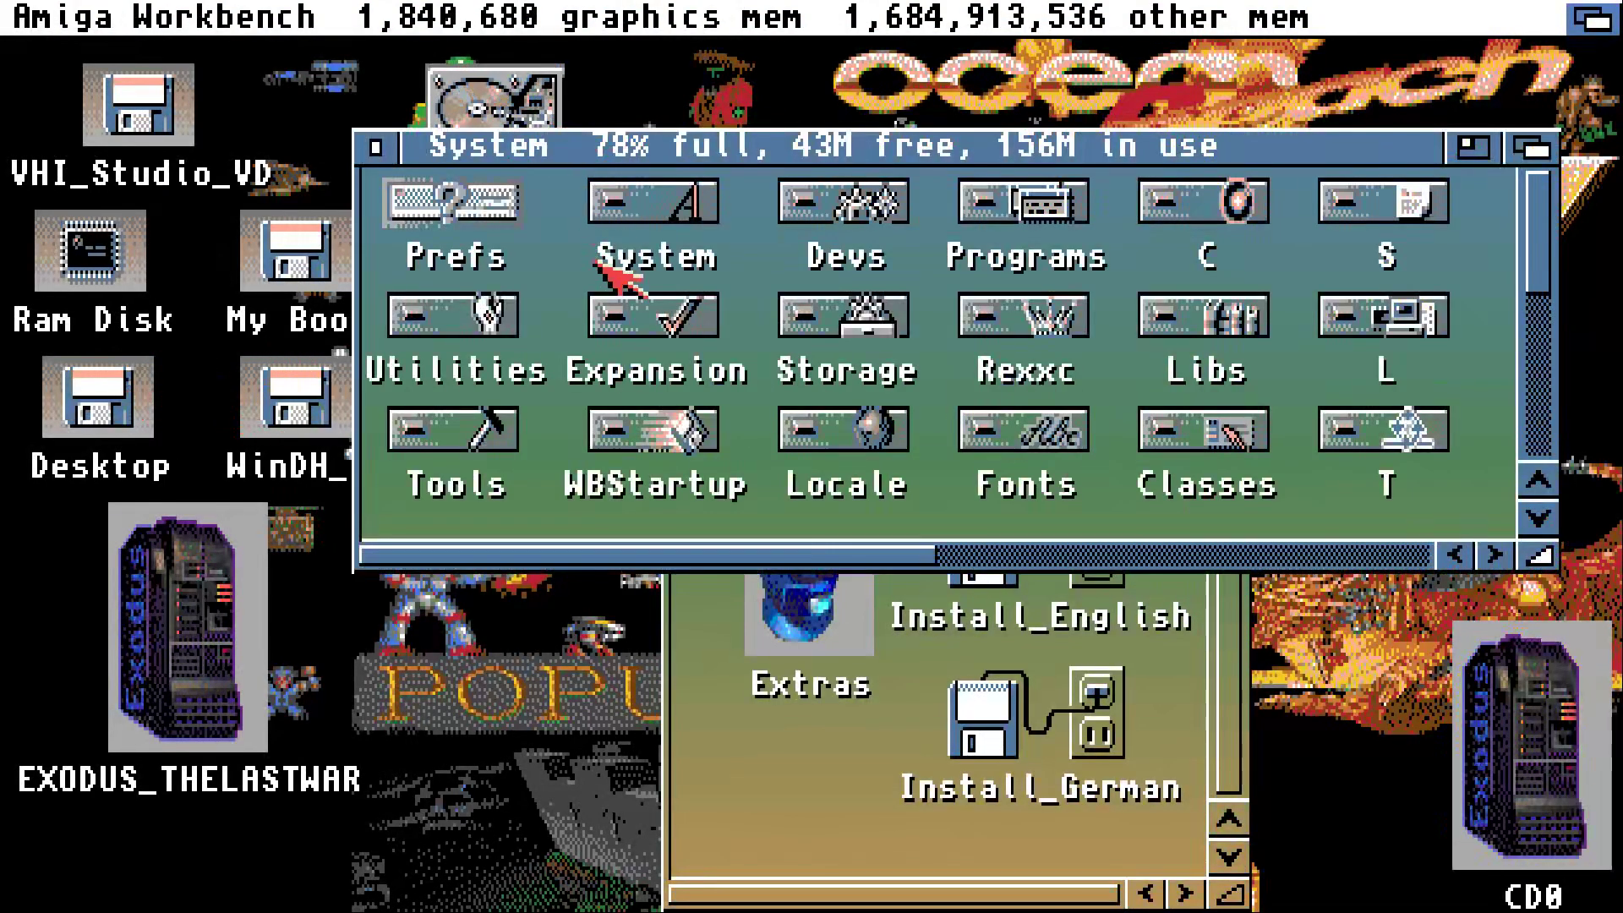
left_click(1405, 553)
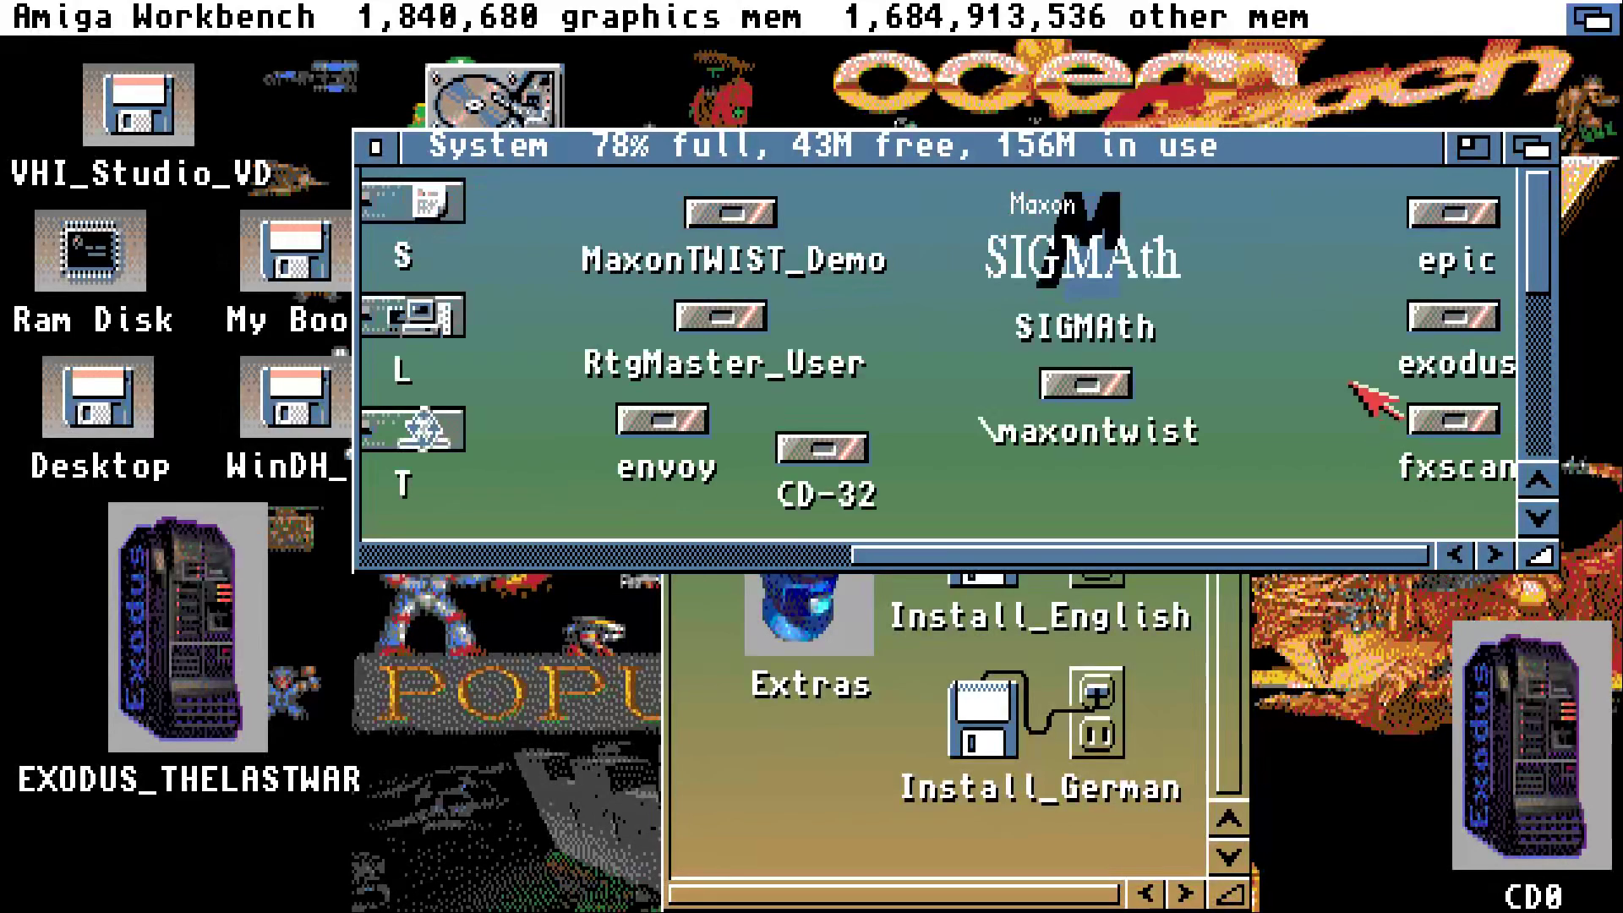
double_click(1454, 318)
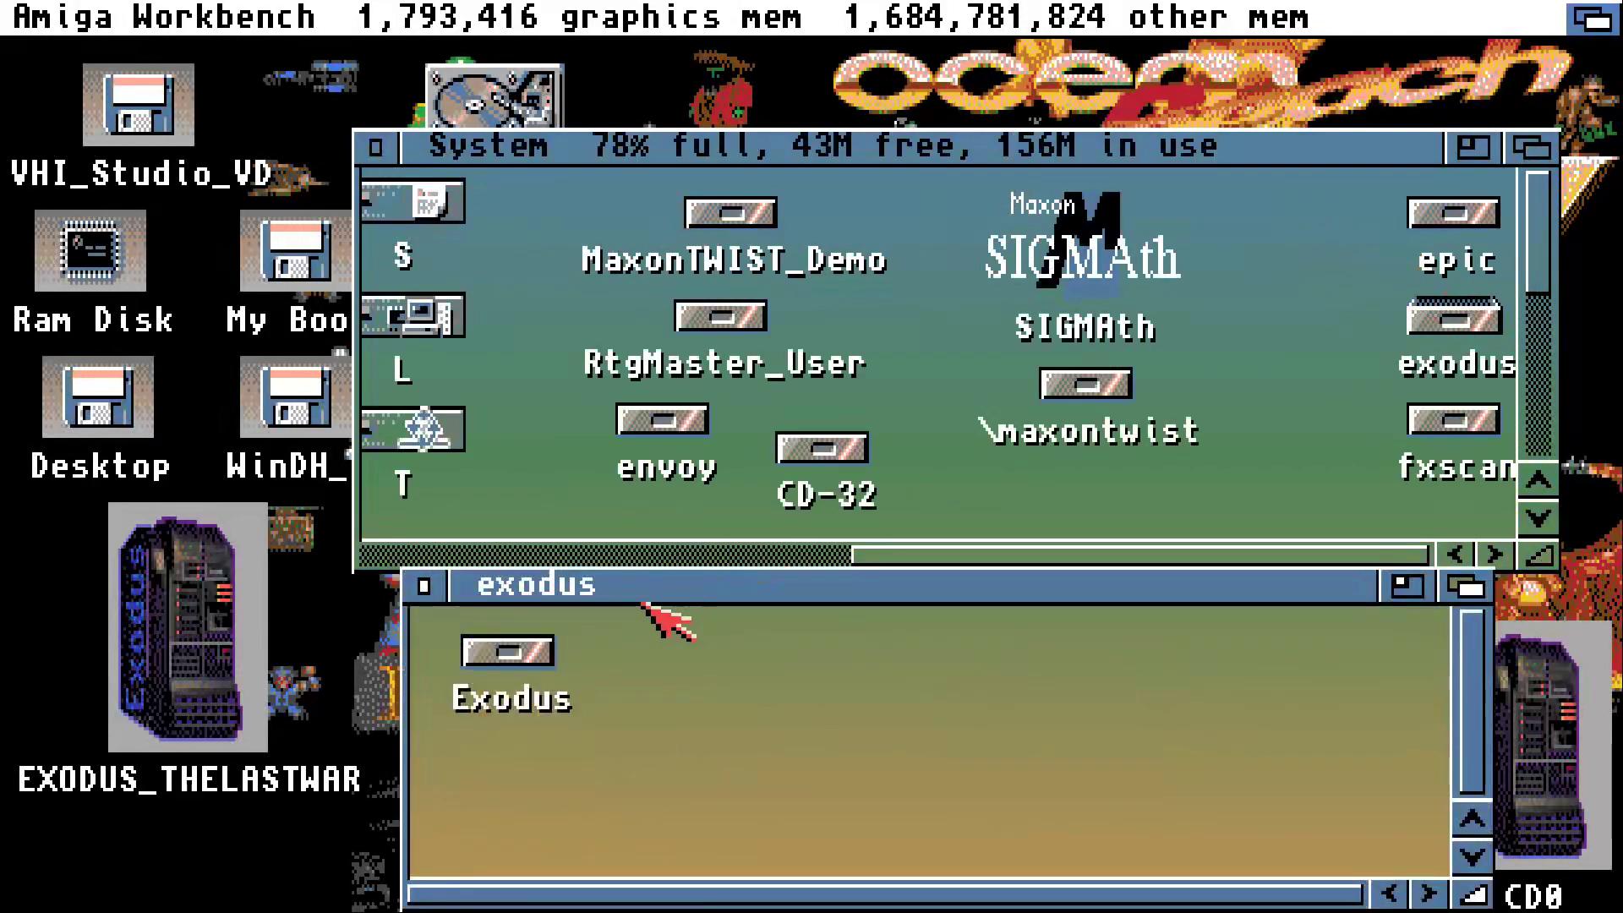
double_click(484, 665)
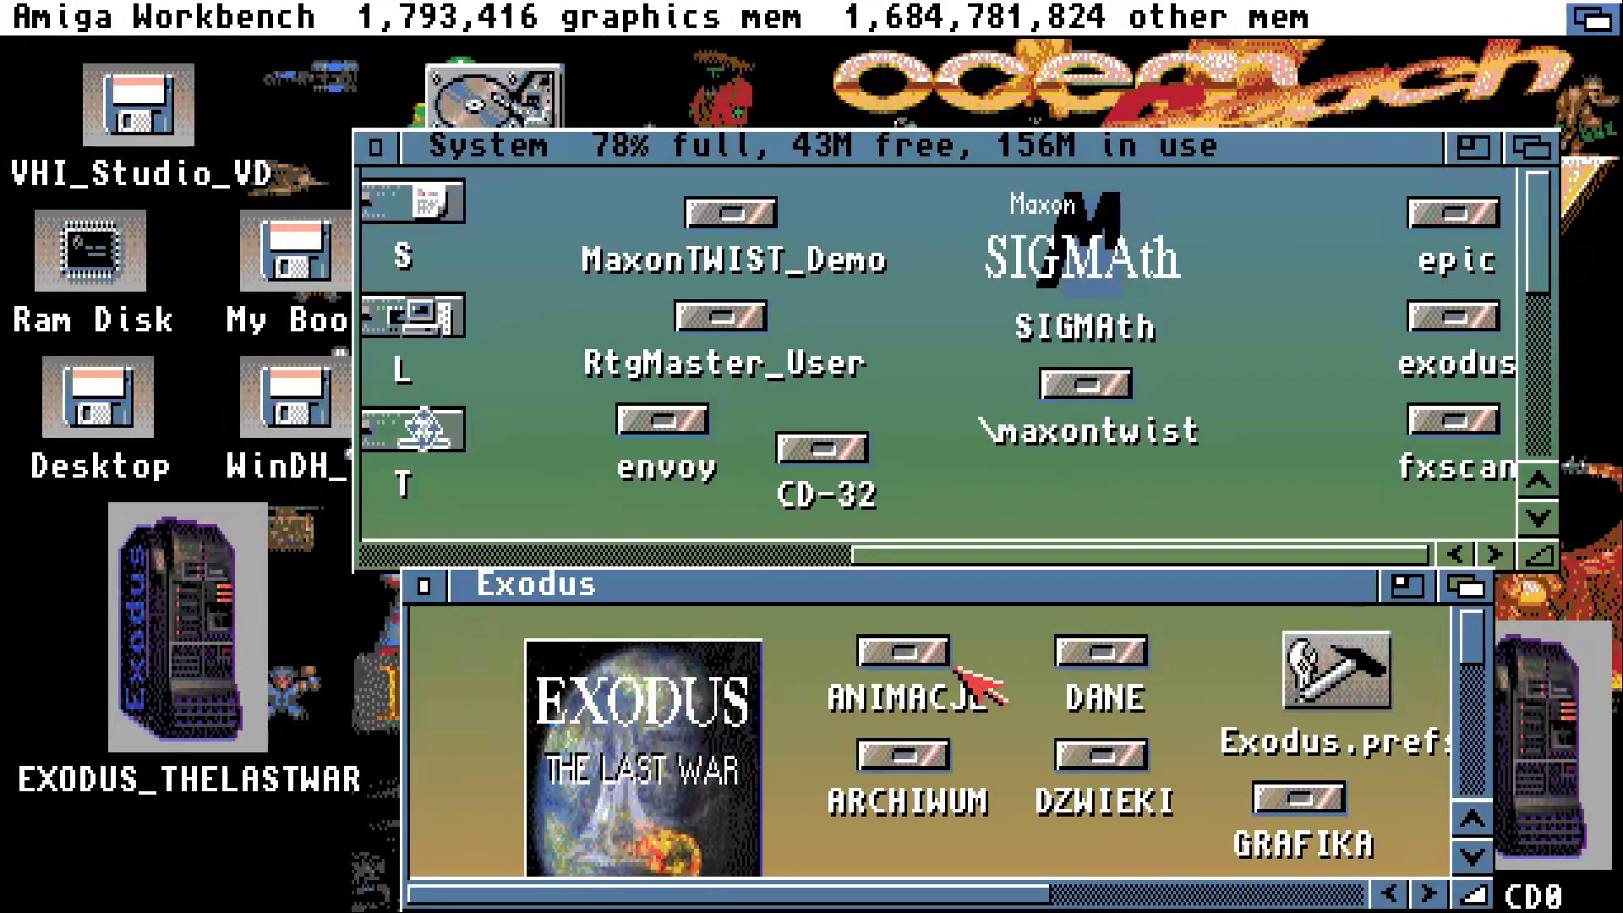
Move the Exodus drawer window near the desktop's upper edge and enlarge it to show the Exodus and SetUp icons
left_click_drag(979, 590, 781, 103)
left_click_drag(1273, 405, 1392, 775)
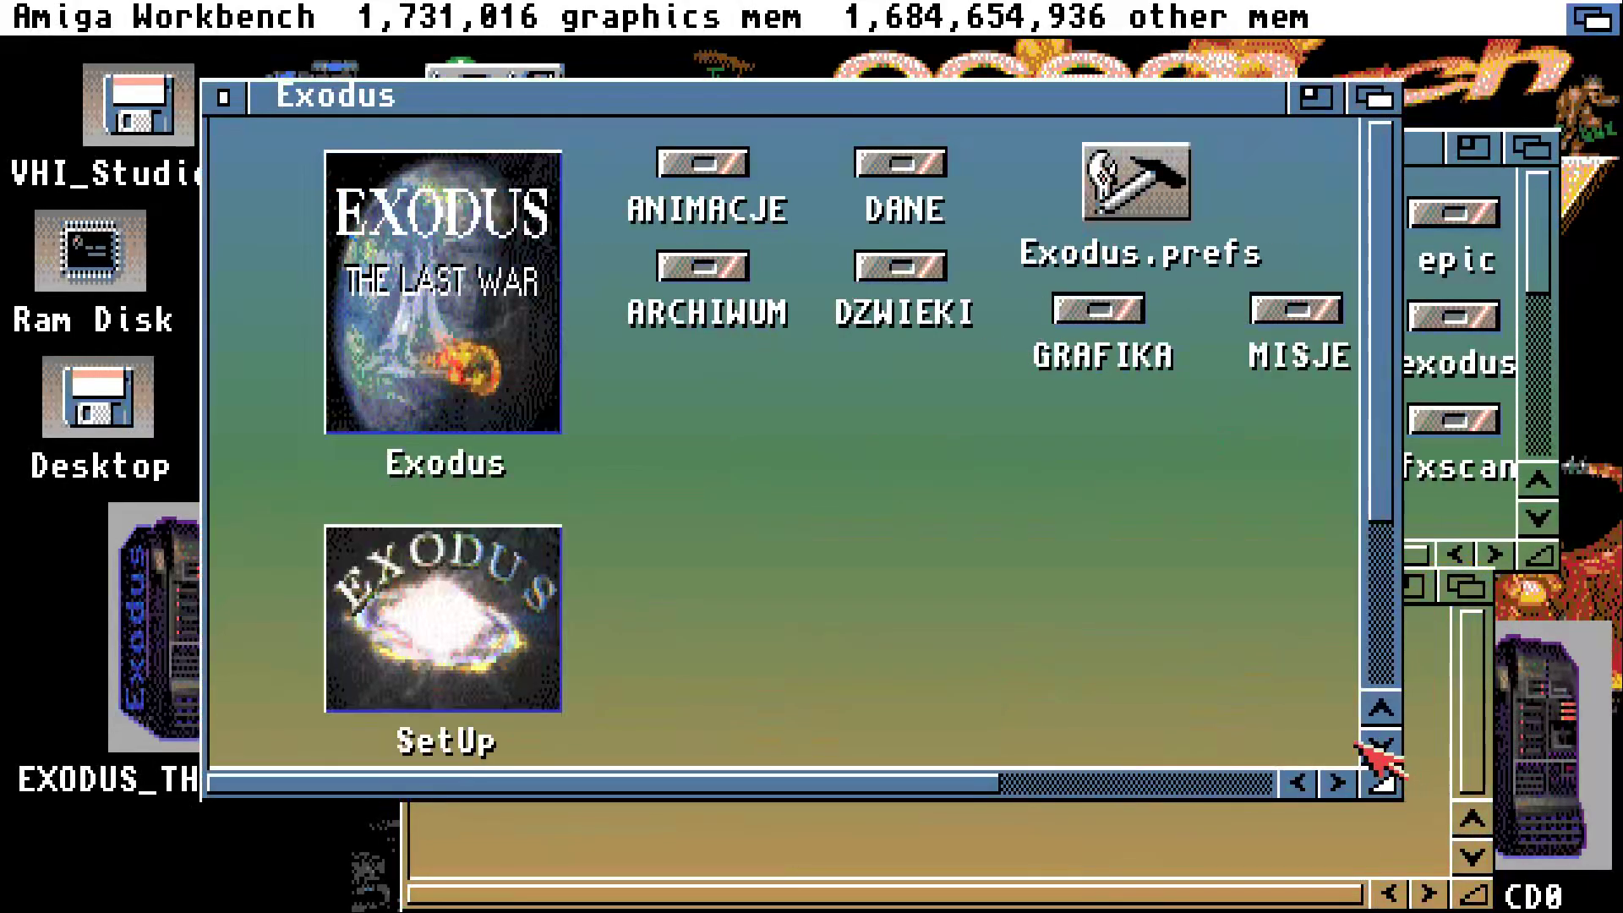
left_click(1154, 787)
left_click_drag(1152, 786, 3, 760)
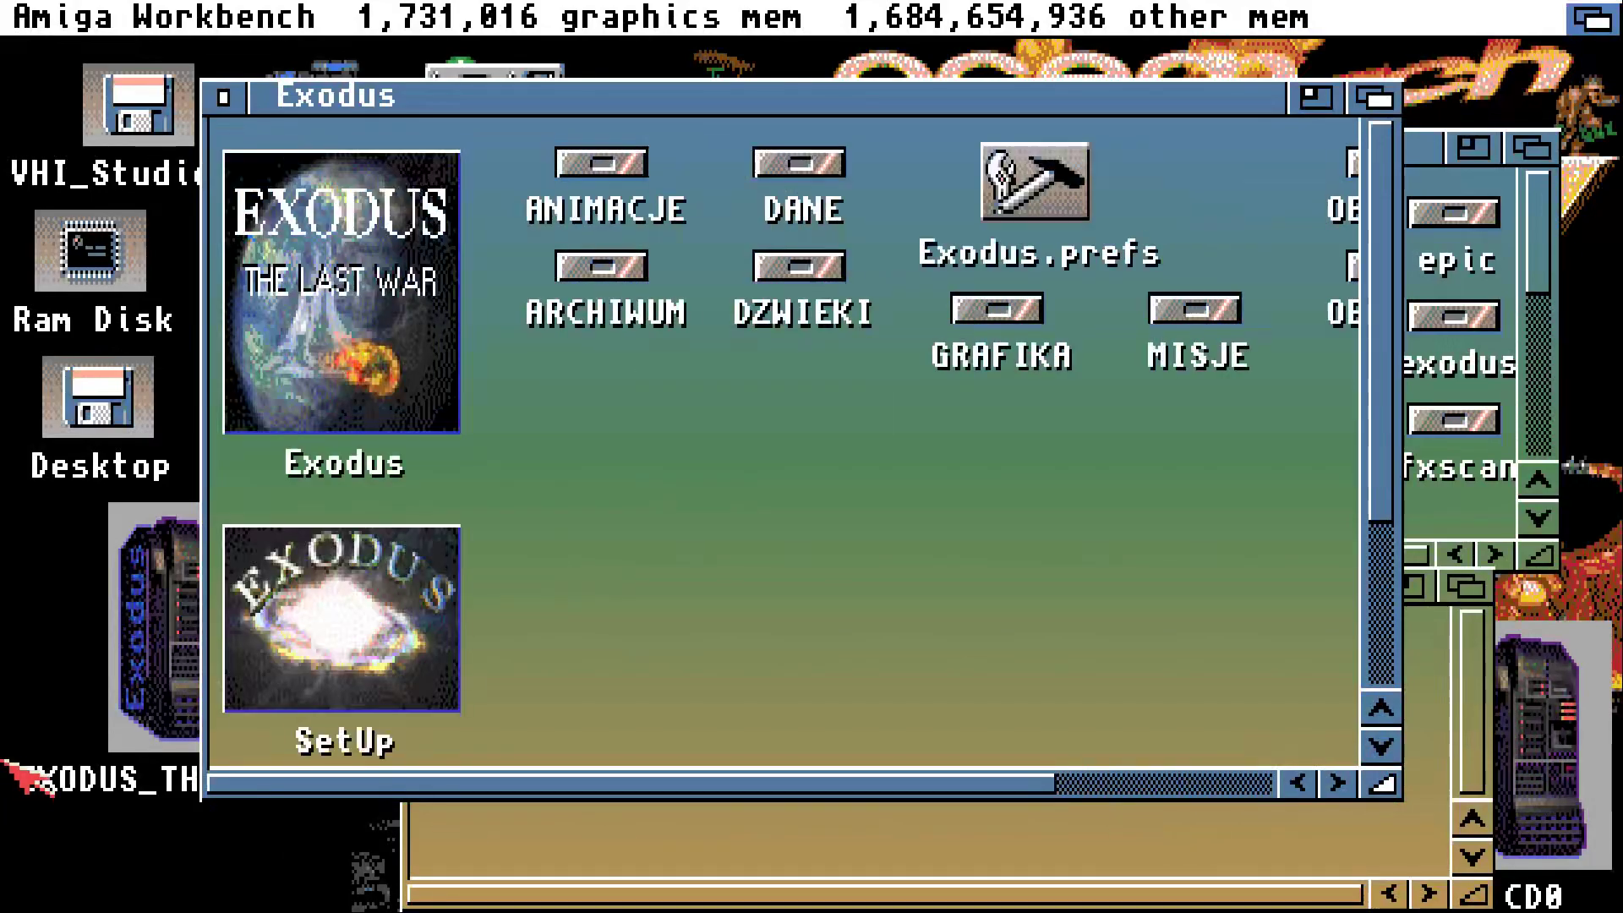
Open the game's SetUp preferences, set the game screen to LoRes and cycle the language options back to English
double_click(372, 568)
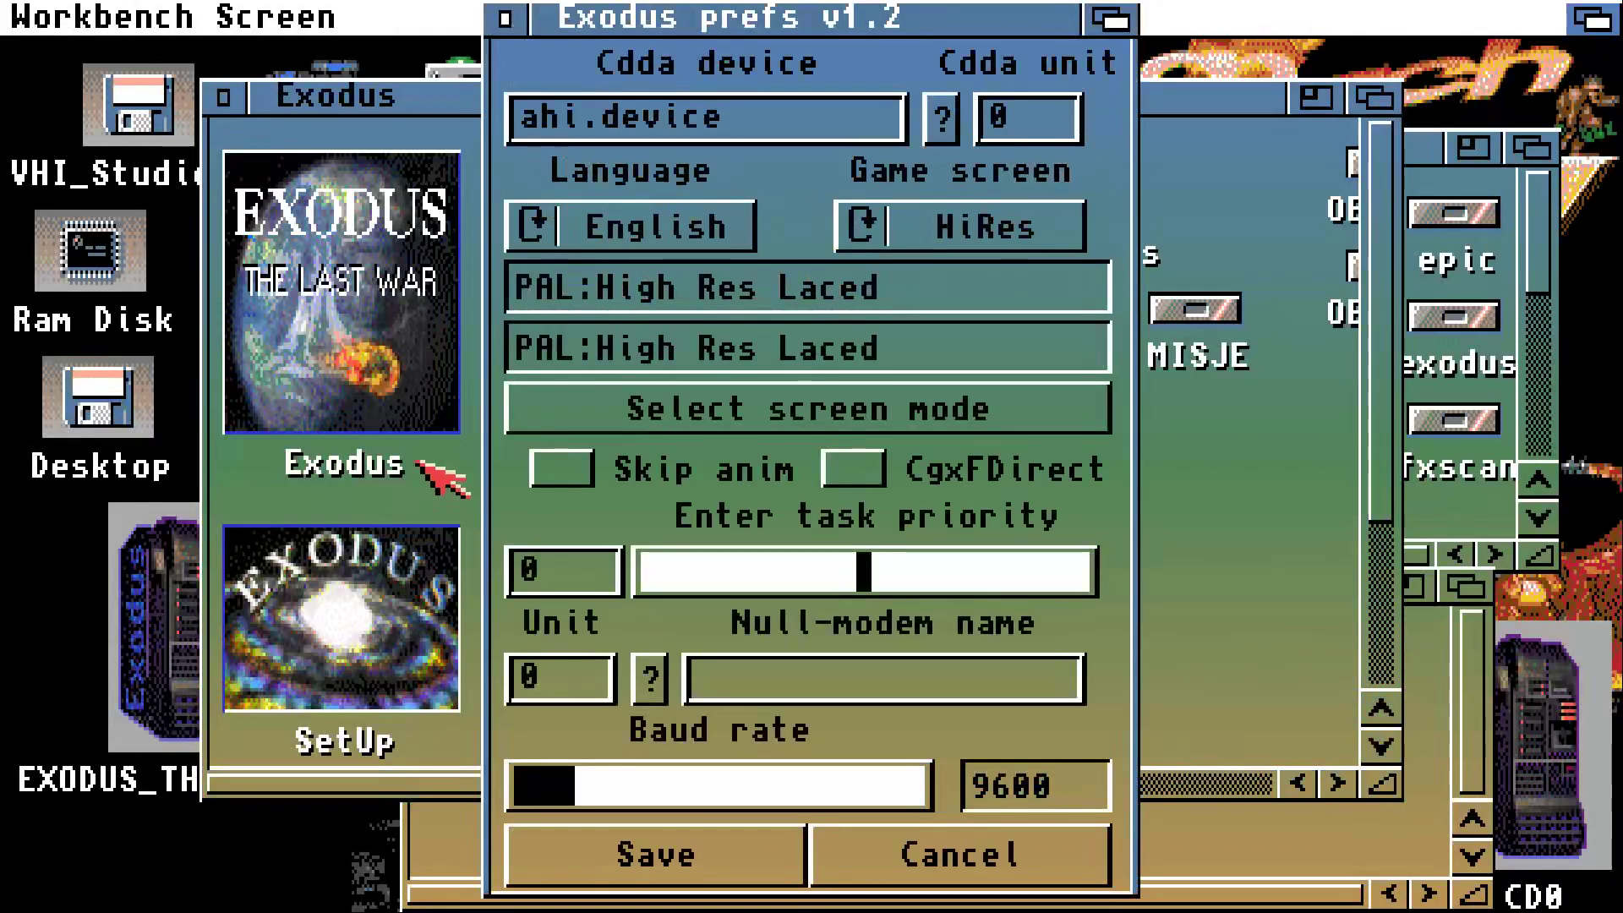
left_click(869, 243)
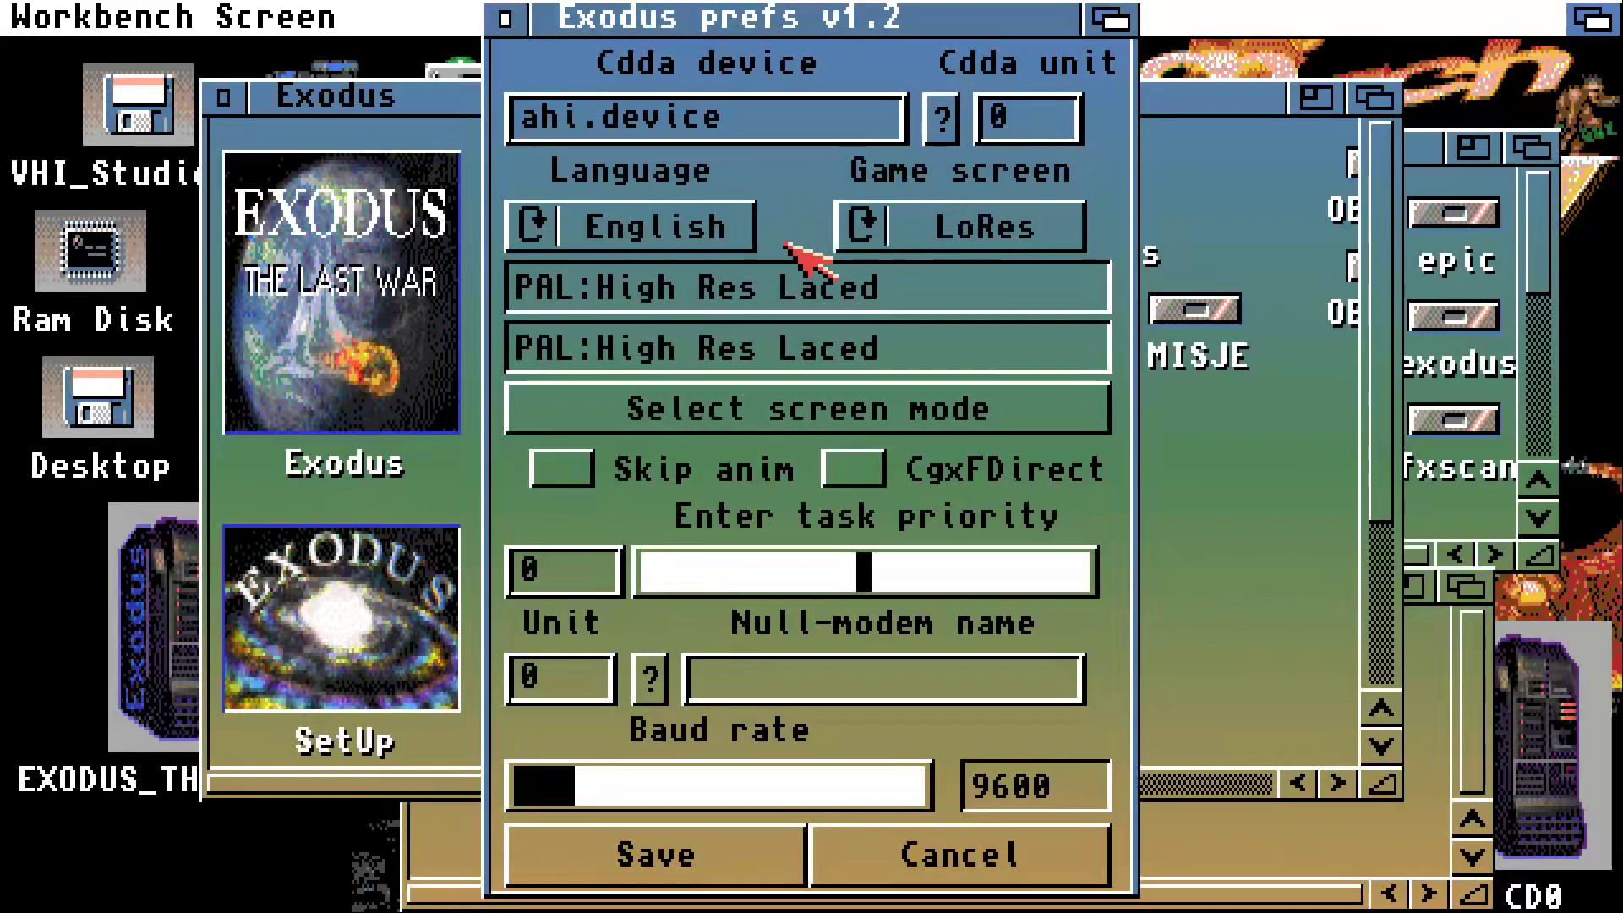
left_click(737, 247)
left_click(737, 247)
left_click(737, 247)
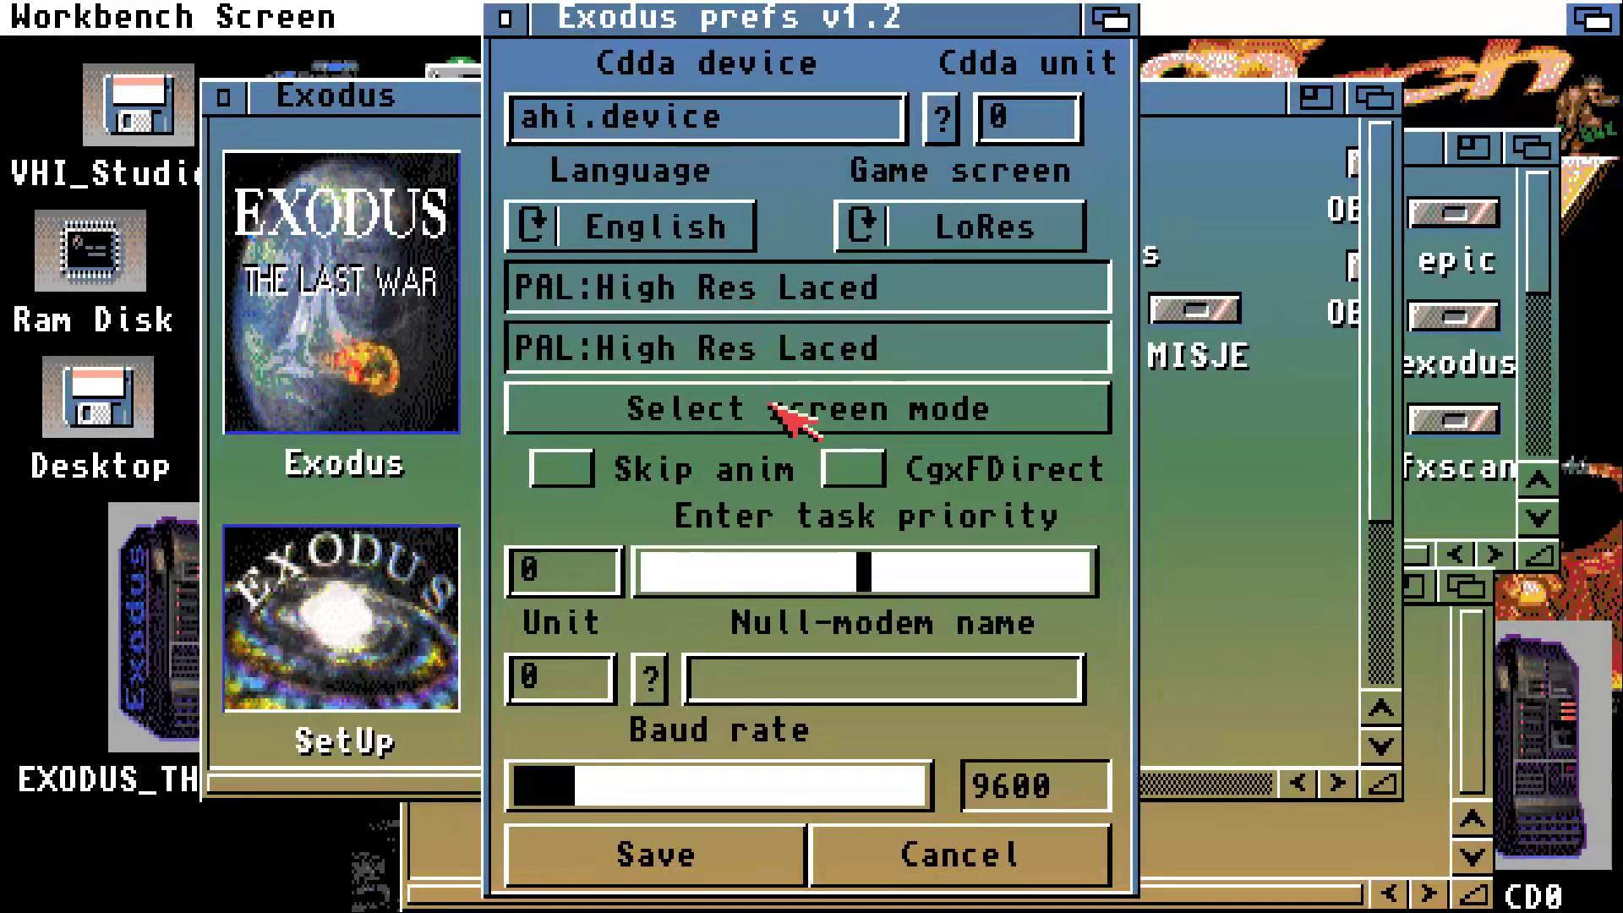
Set the game screen to HiRes, and open the CD audio device chooser and cancel it without picking a device
left_click(871, 227)
left_click(879, 231)
left_click(862, 221)
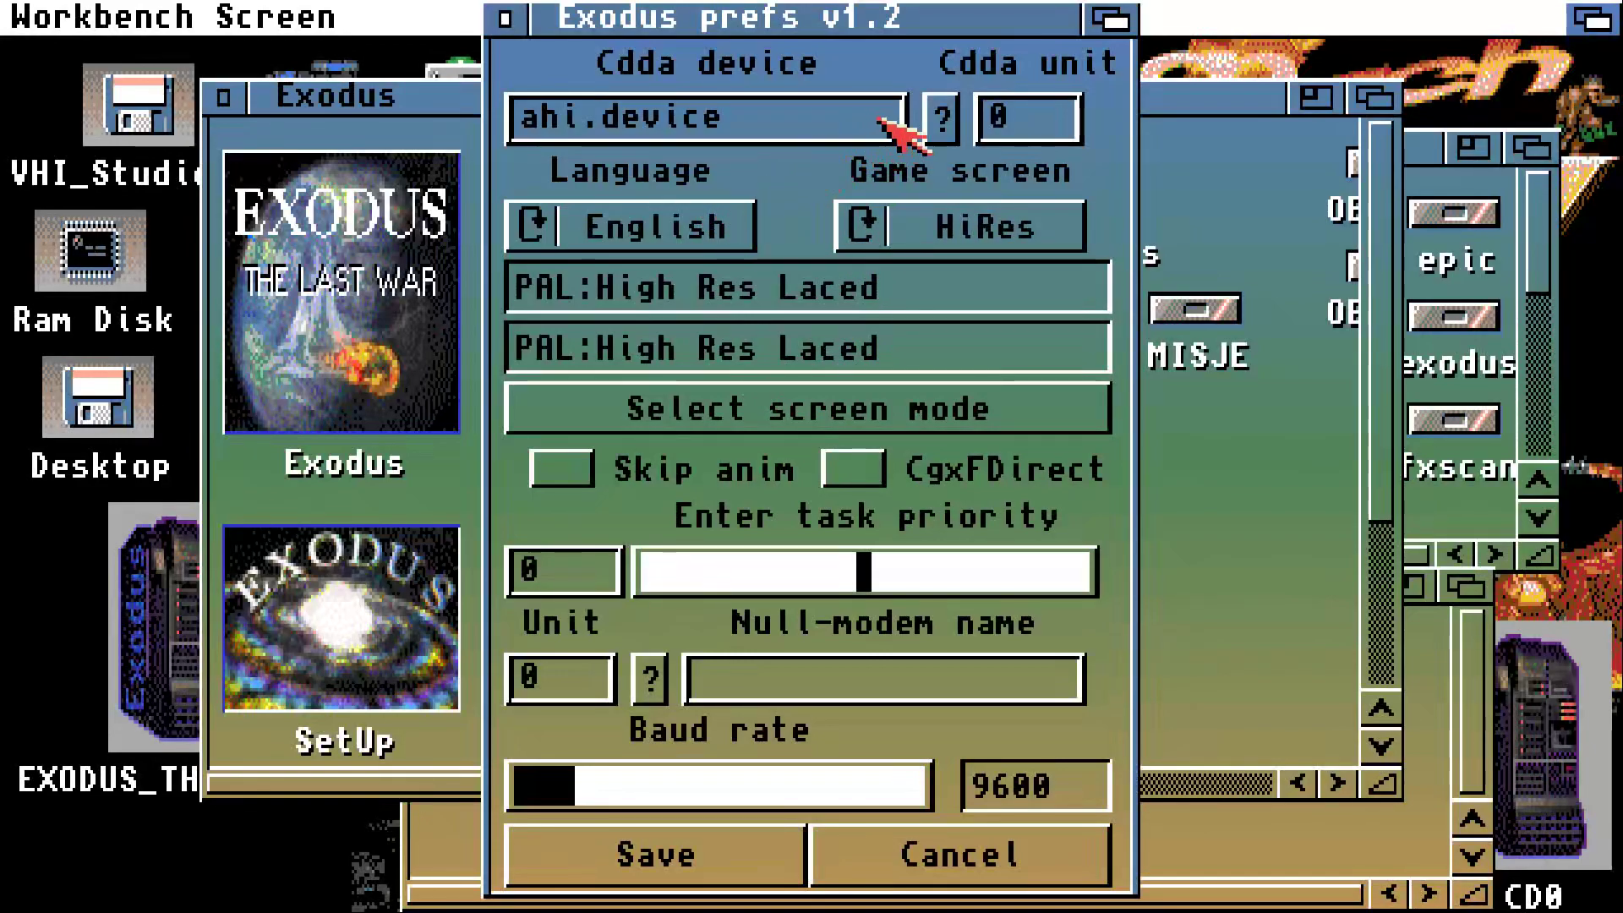
left_click(940, 120)
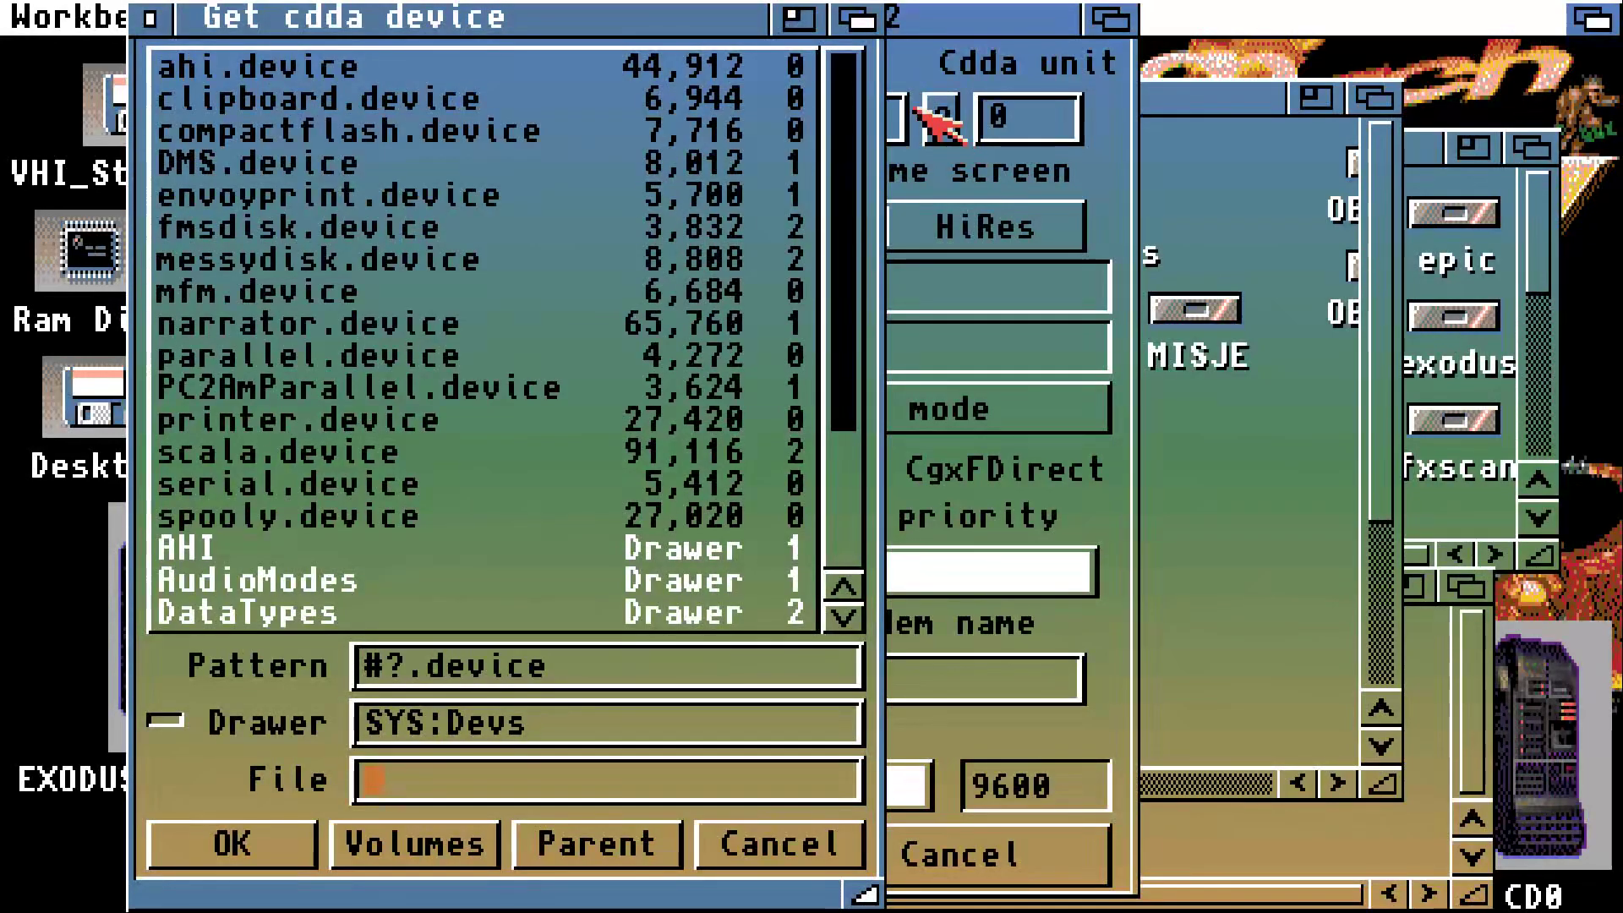
left_click(783, 832)
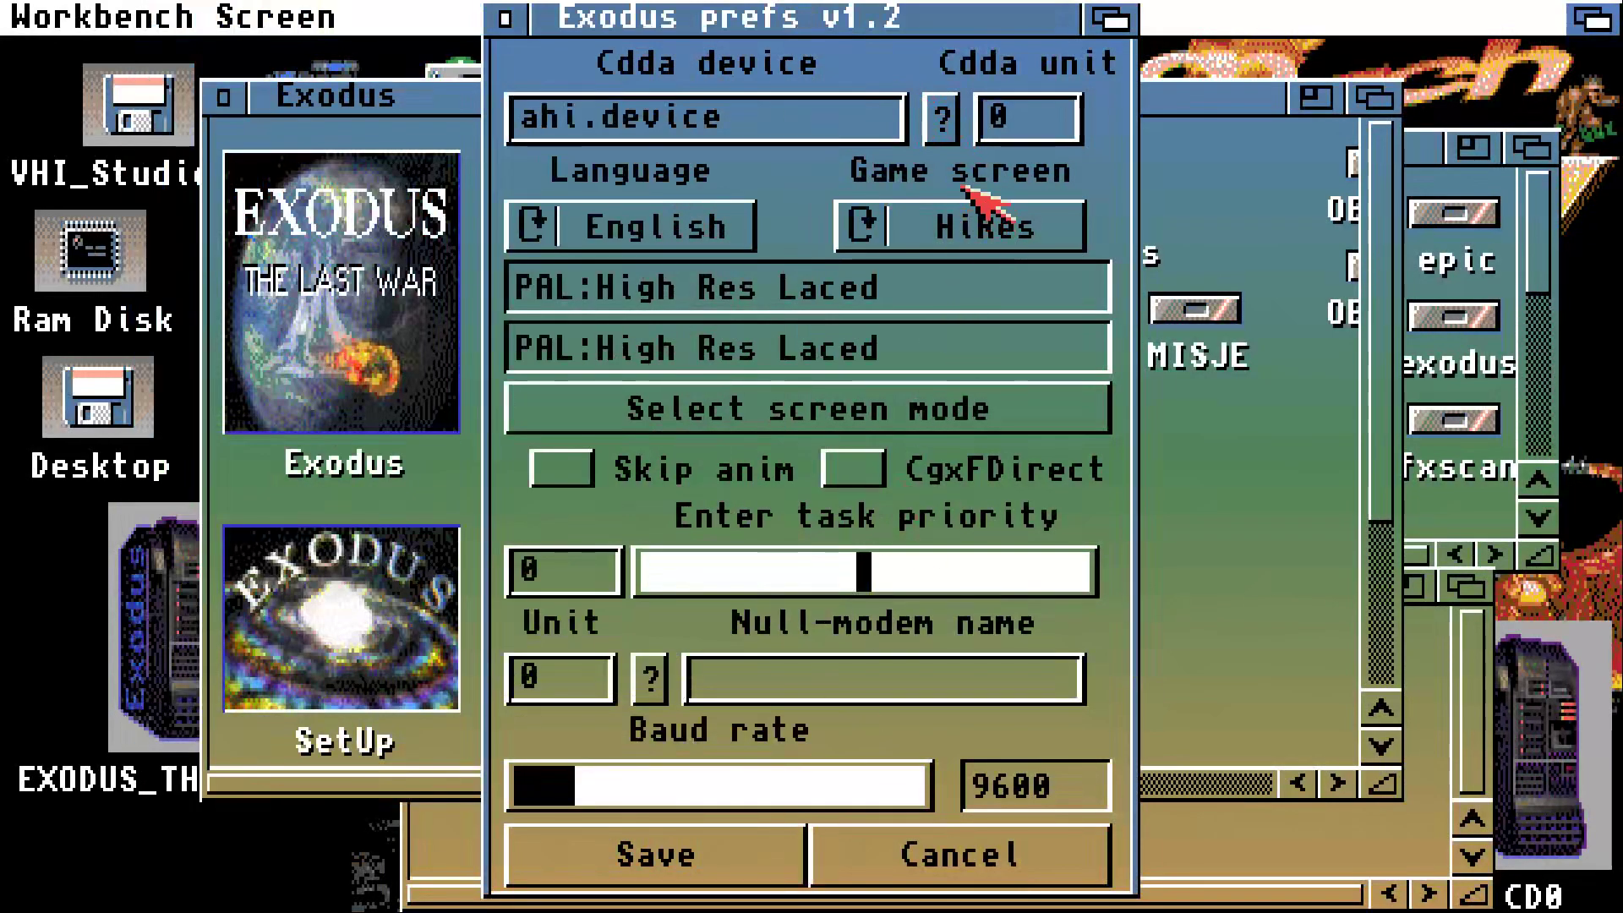
Look through the AHI, DataTypes and DOSDrivers drawers in SYS:Devs for a CD audio device and choose ahi.device
left_click(942, 119)
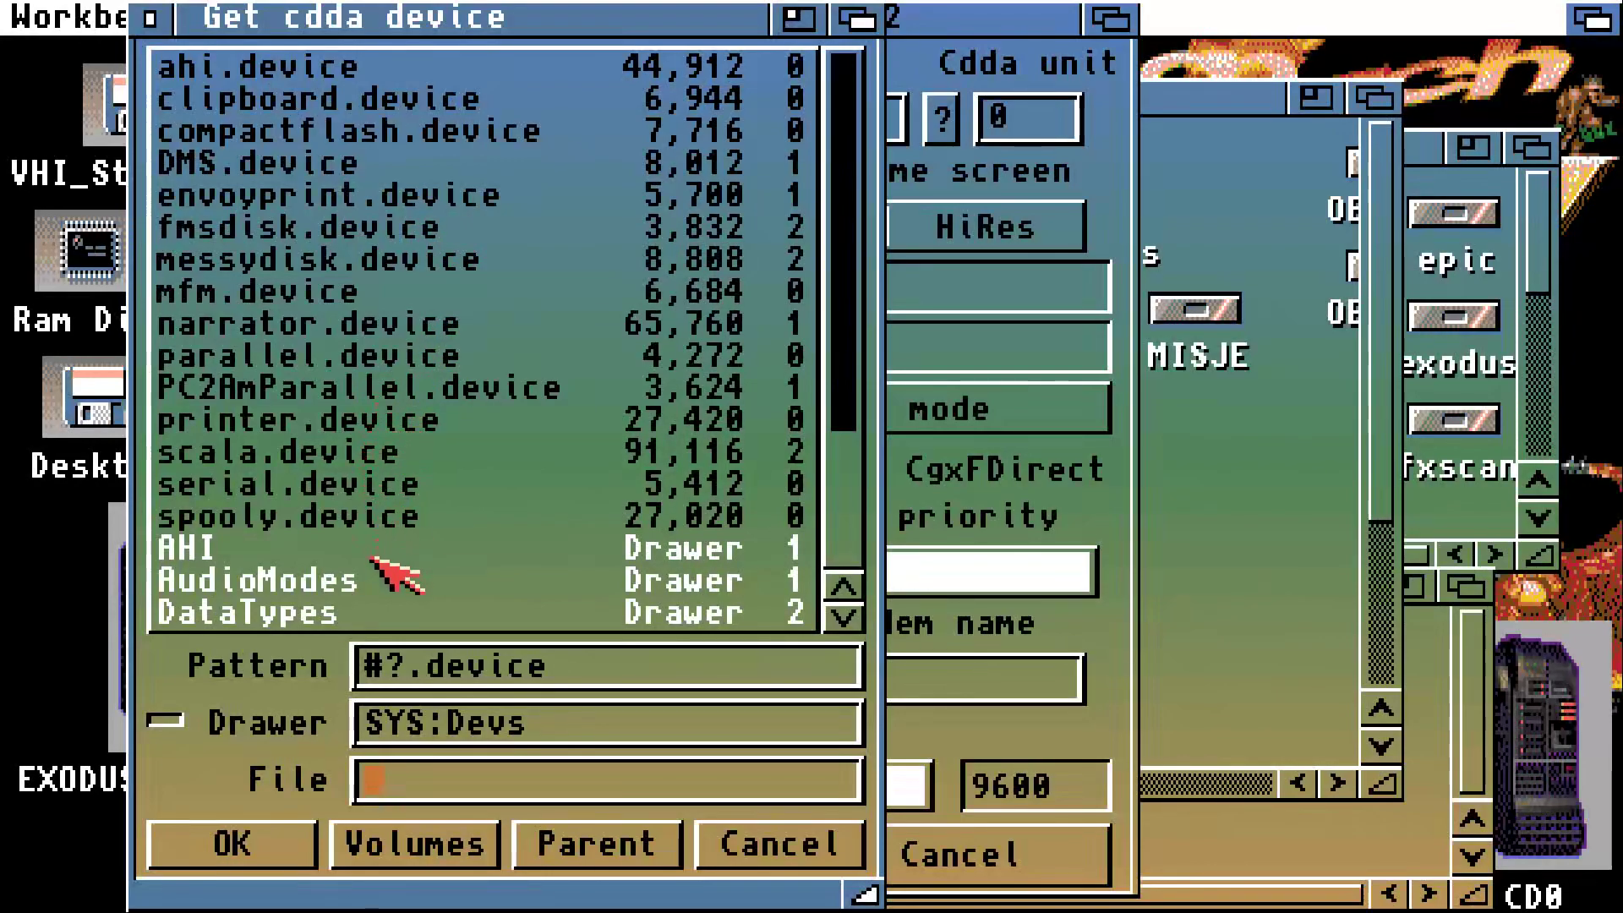
left_click(203, 550)
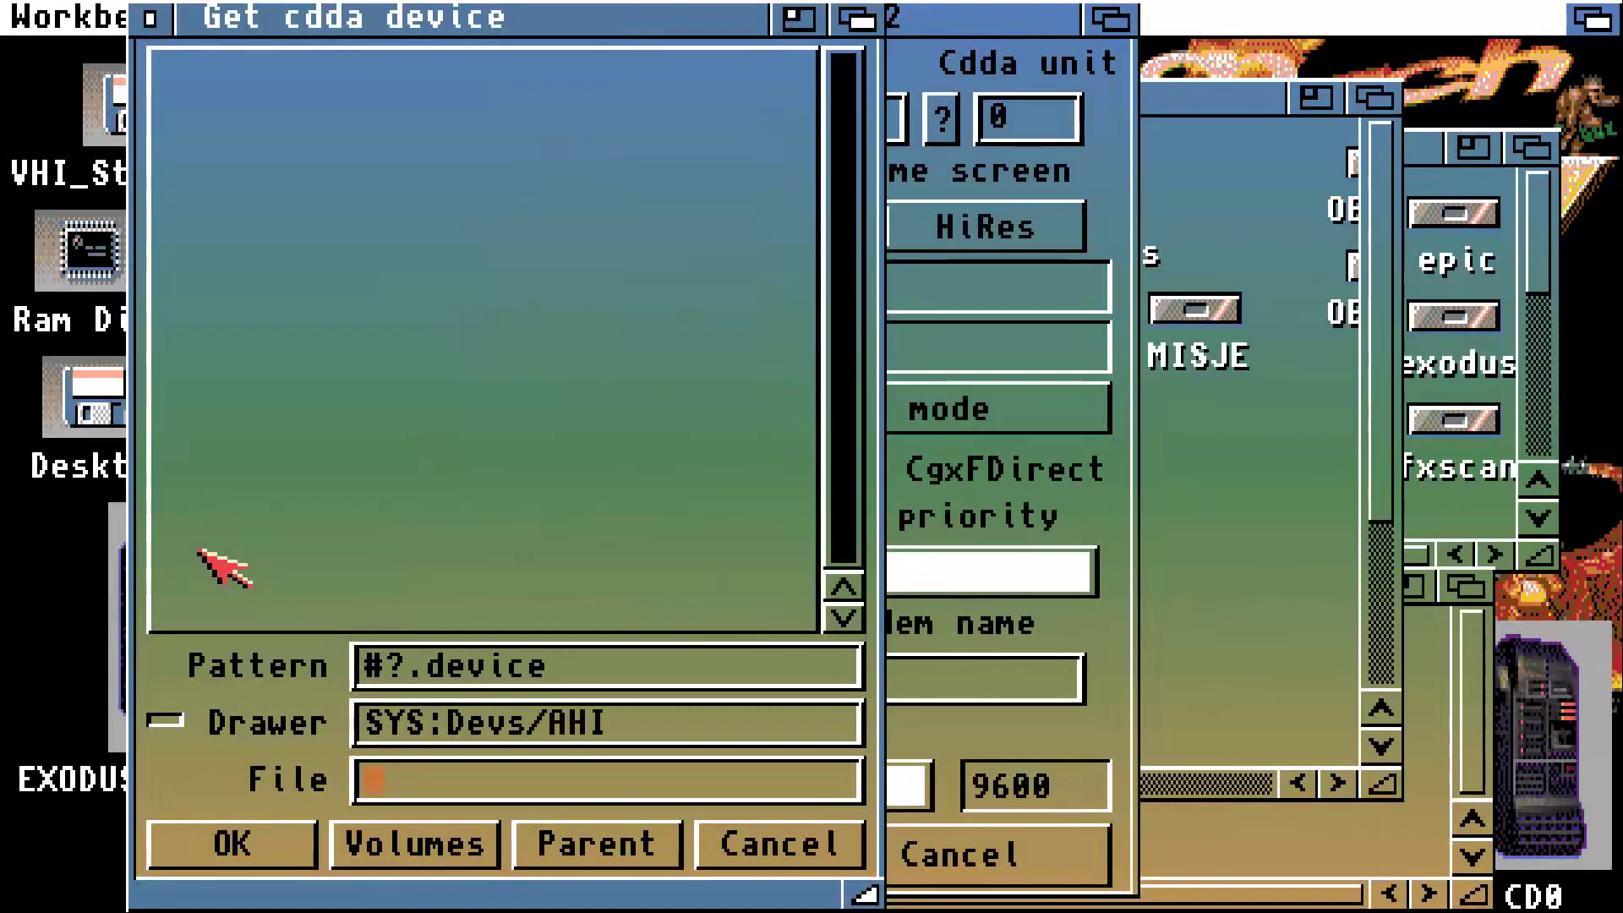
left_click(563, 842)
scroll(541, 548, "down", 1)
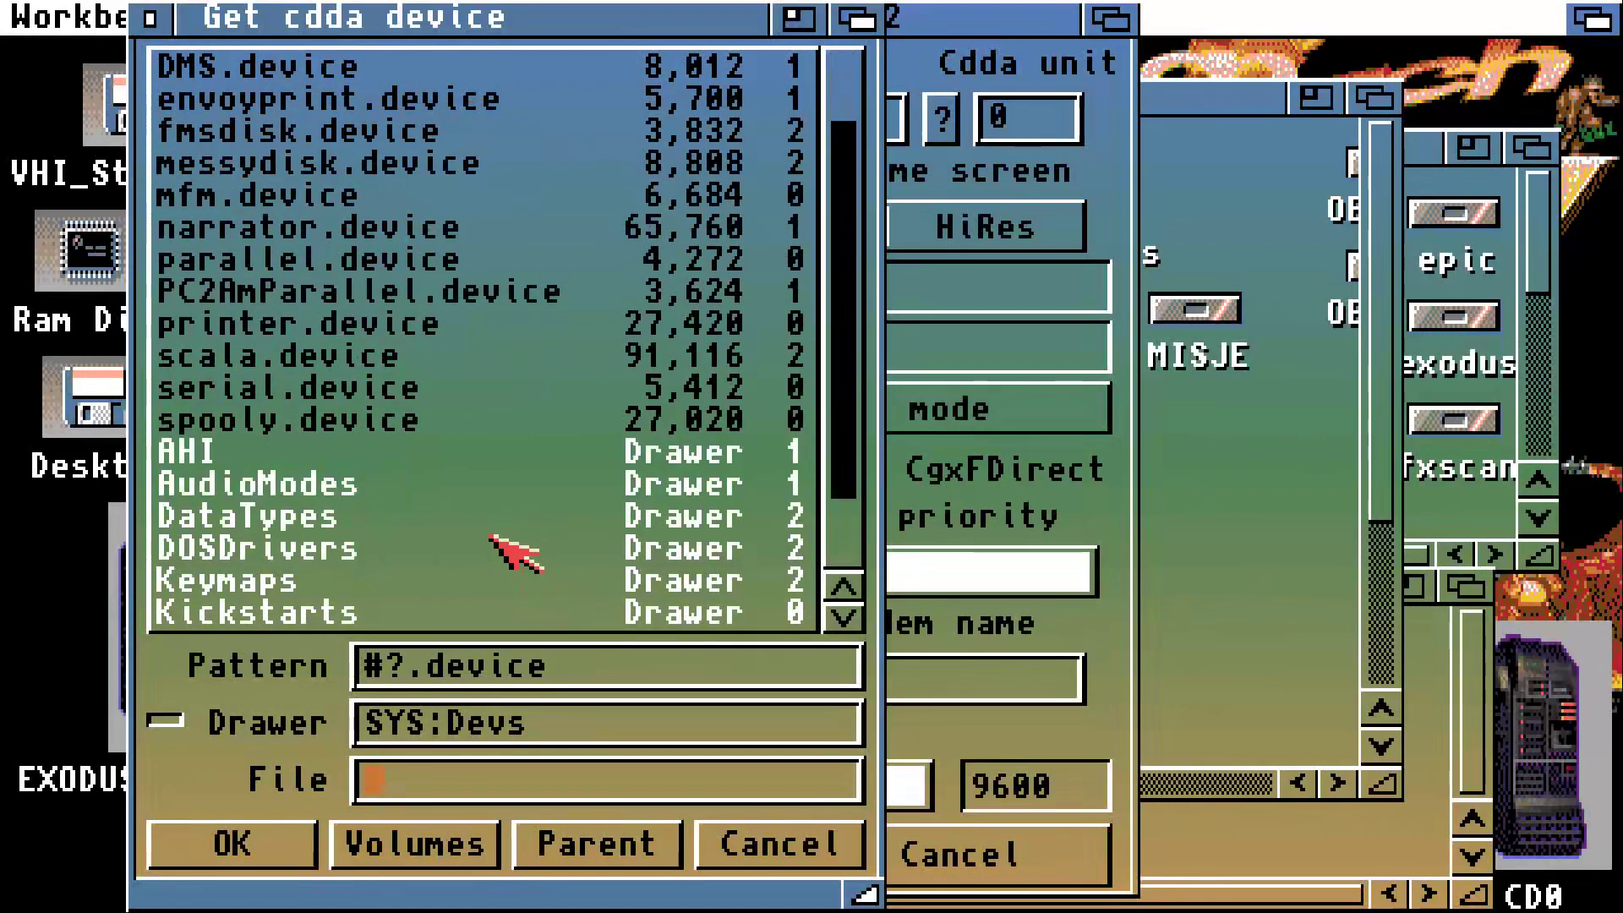
scroll(516, 551, "down", 1)
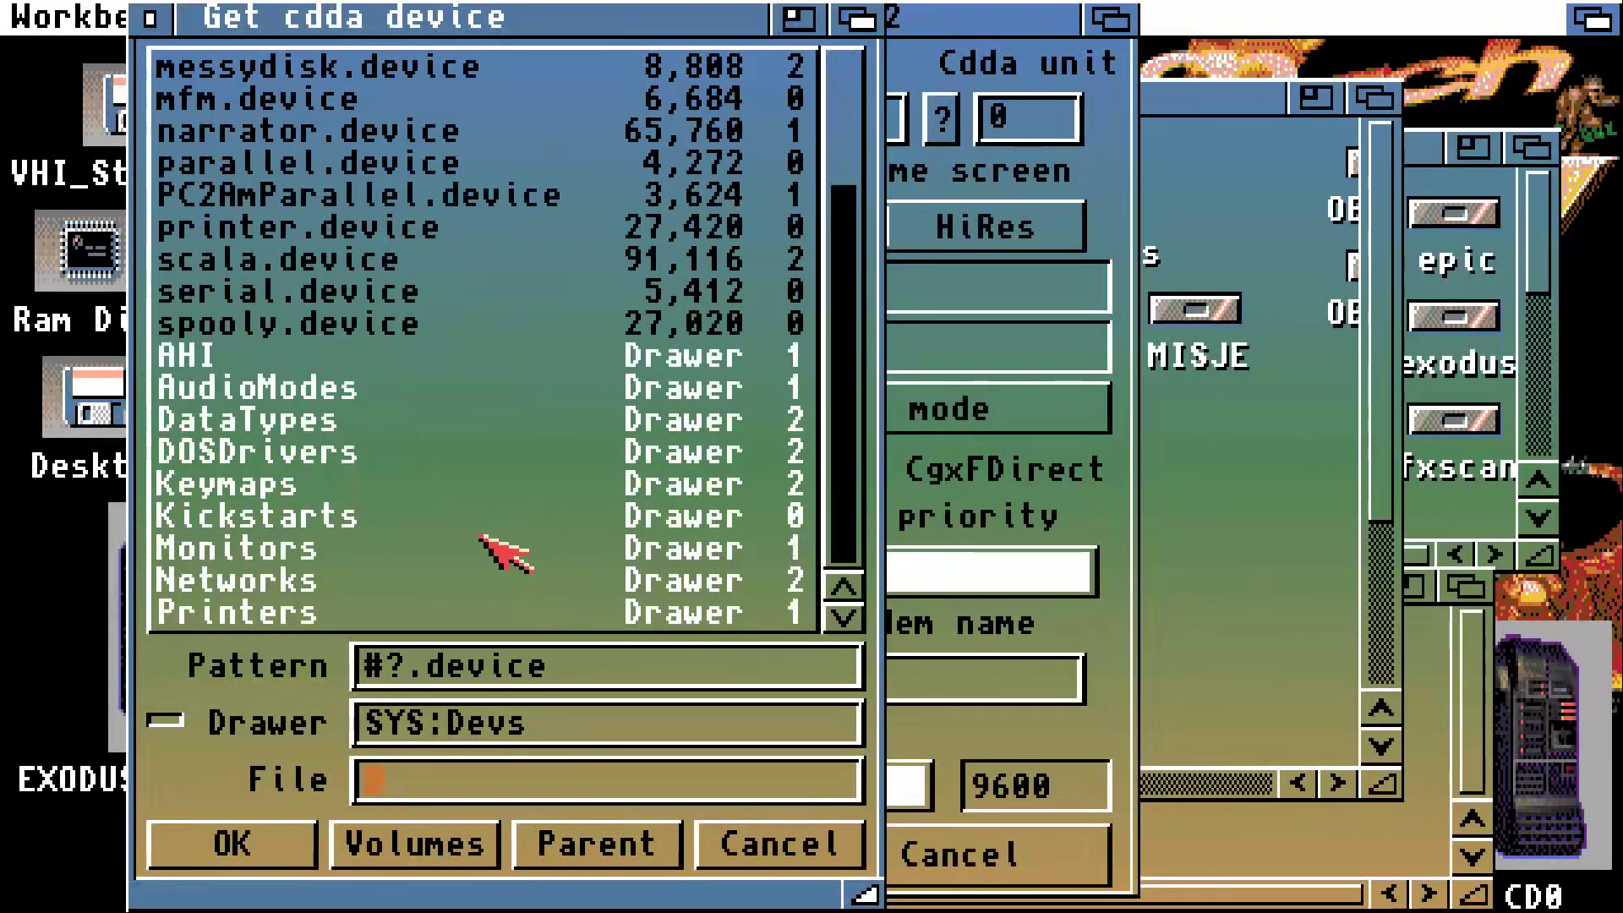
left_click(243, 414)
left_click(540, 839)
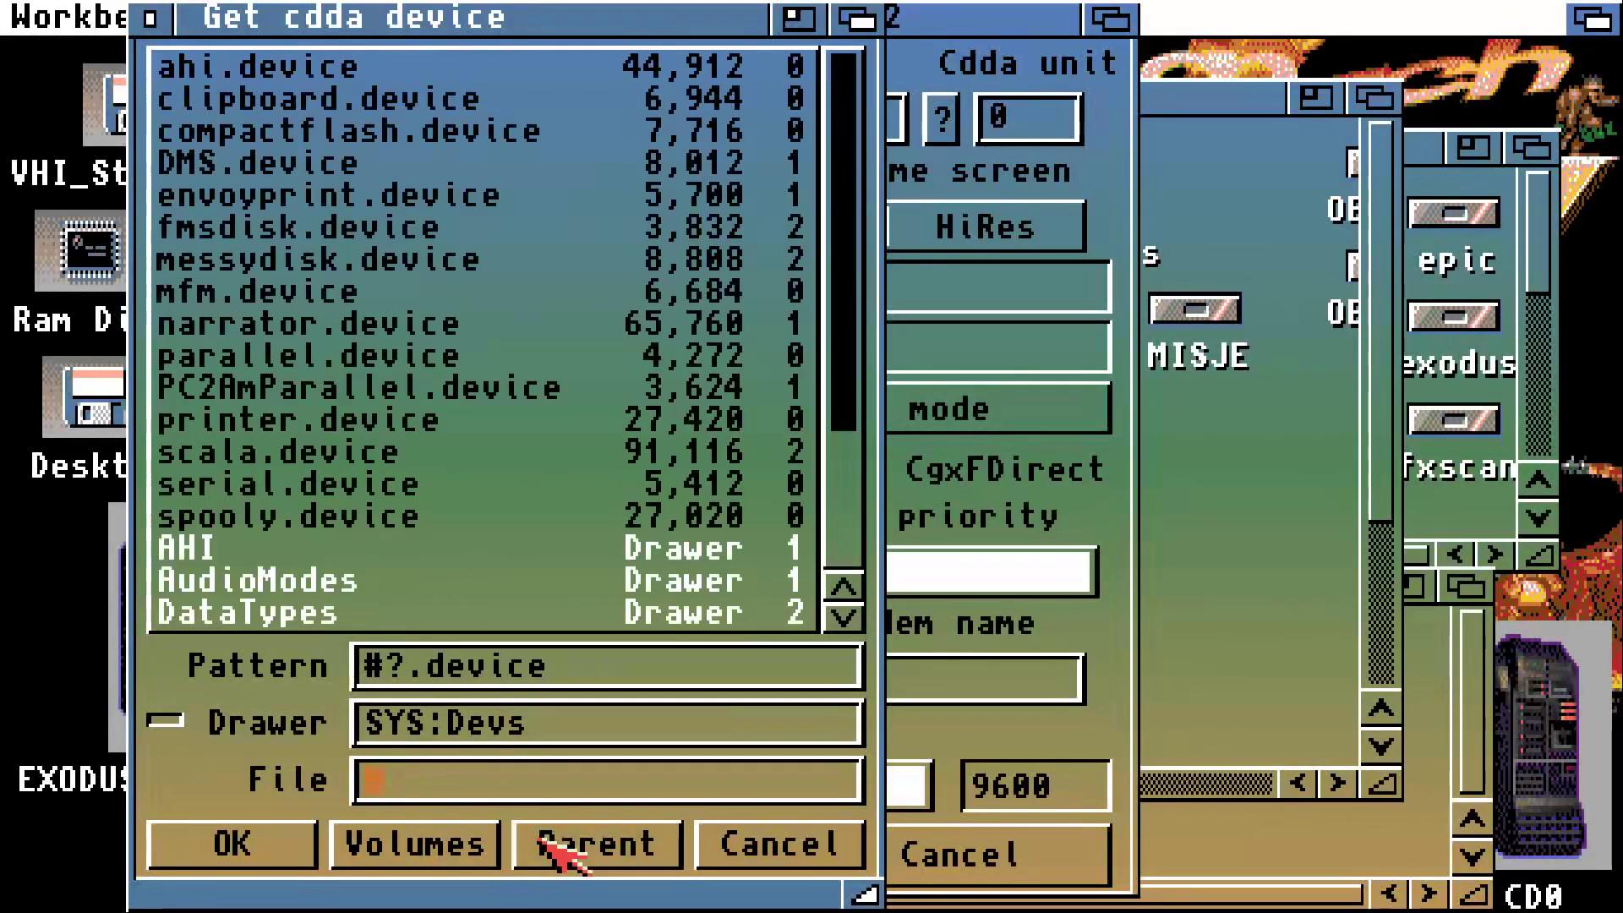
scroll(318, 569, "down", 2)
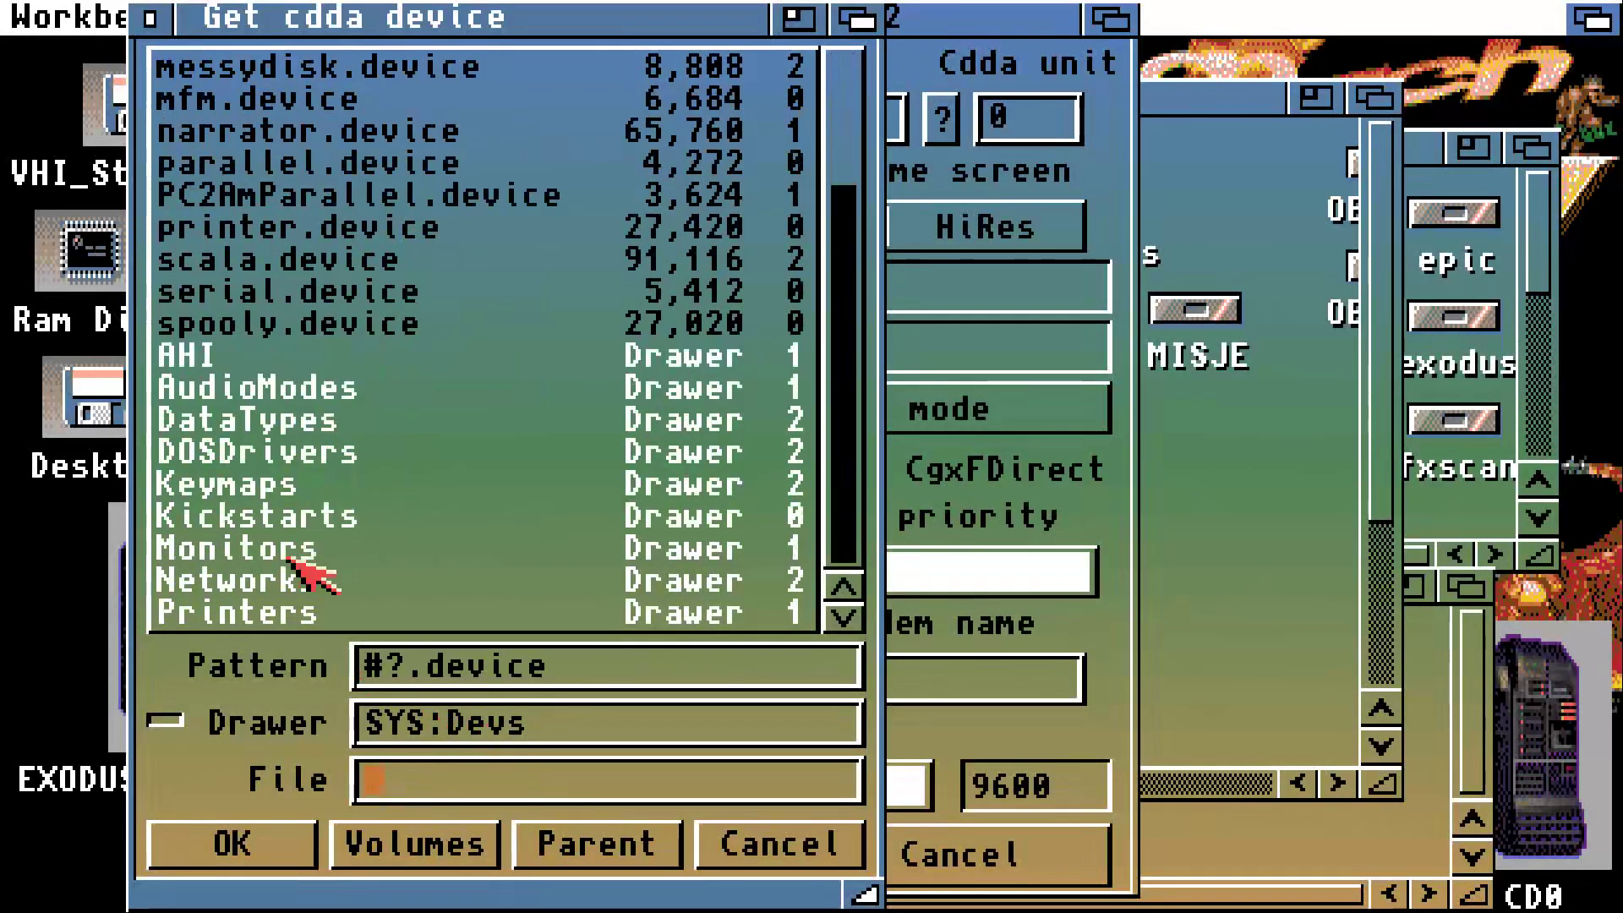
left_click(258, 456)
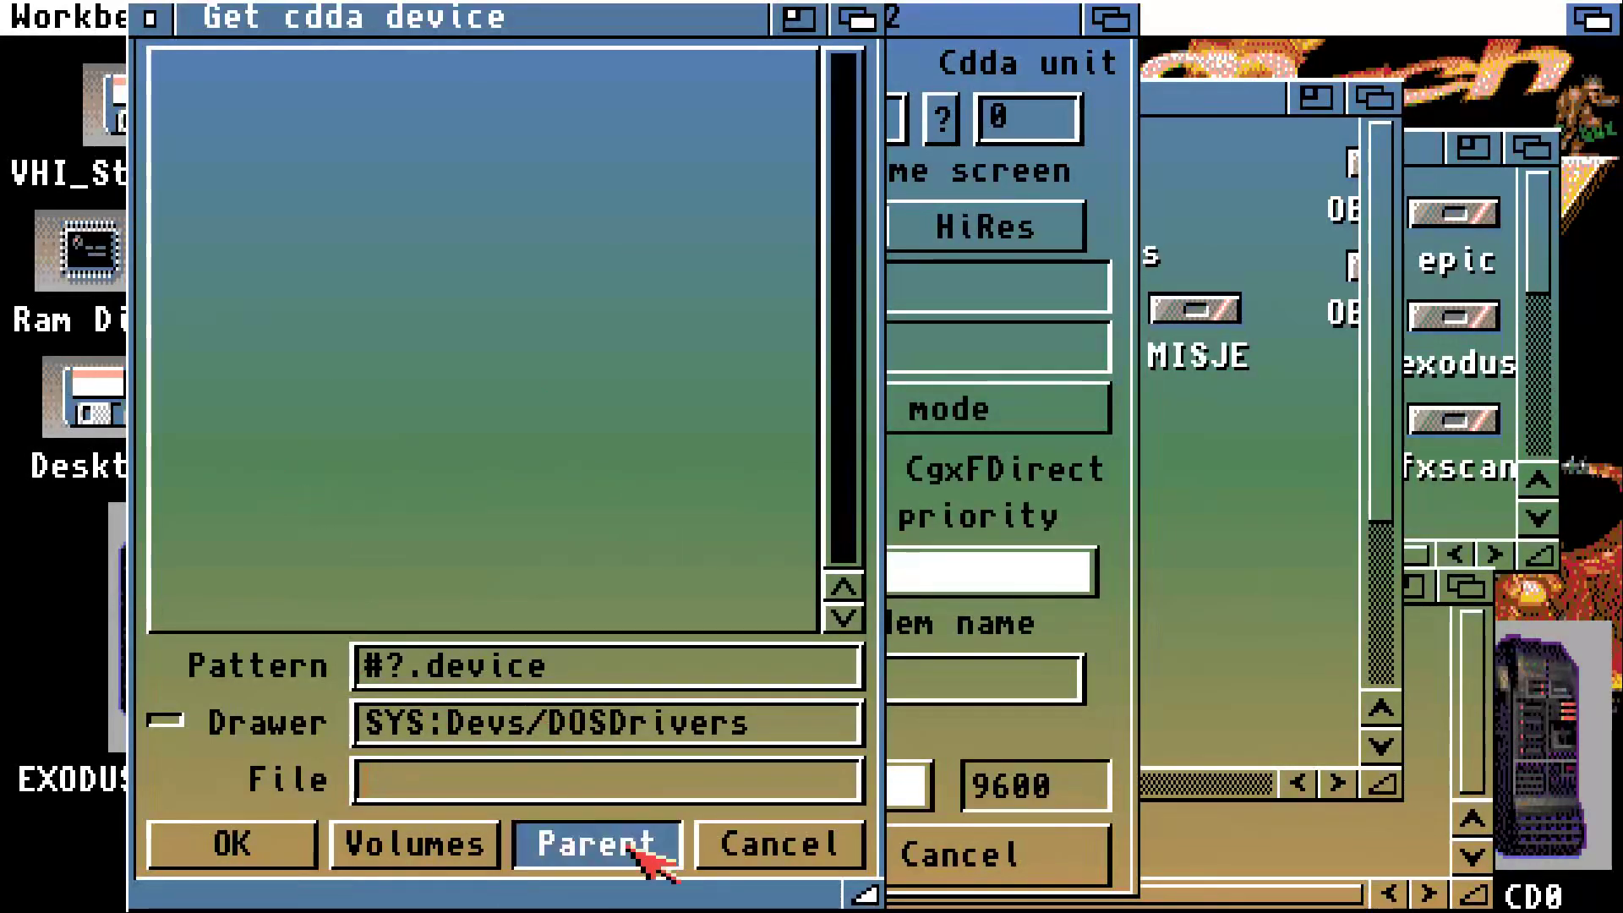
left_click(636, 849)
scroll(380, 541, "down", 2)
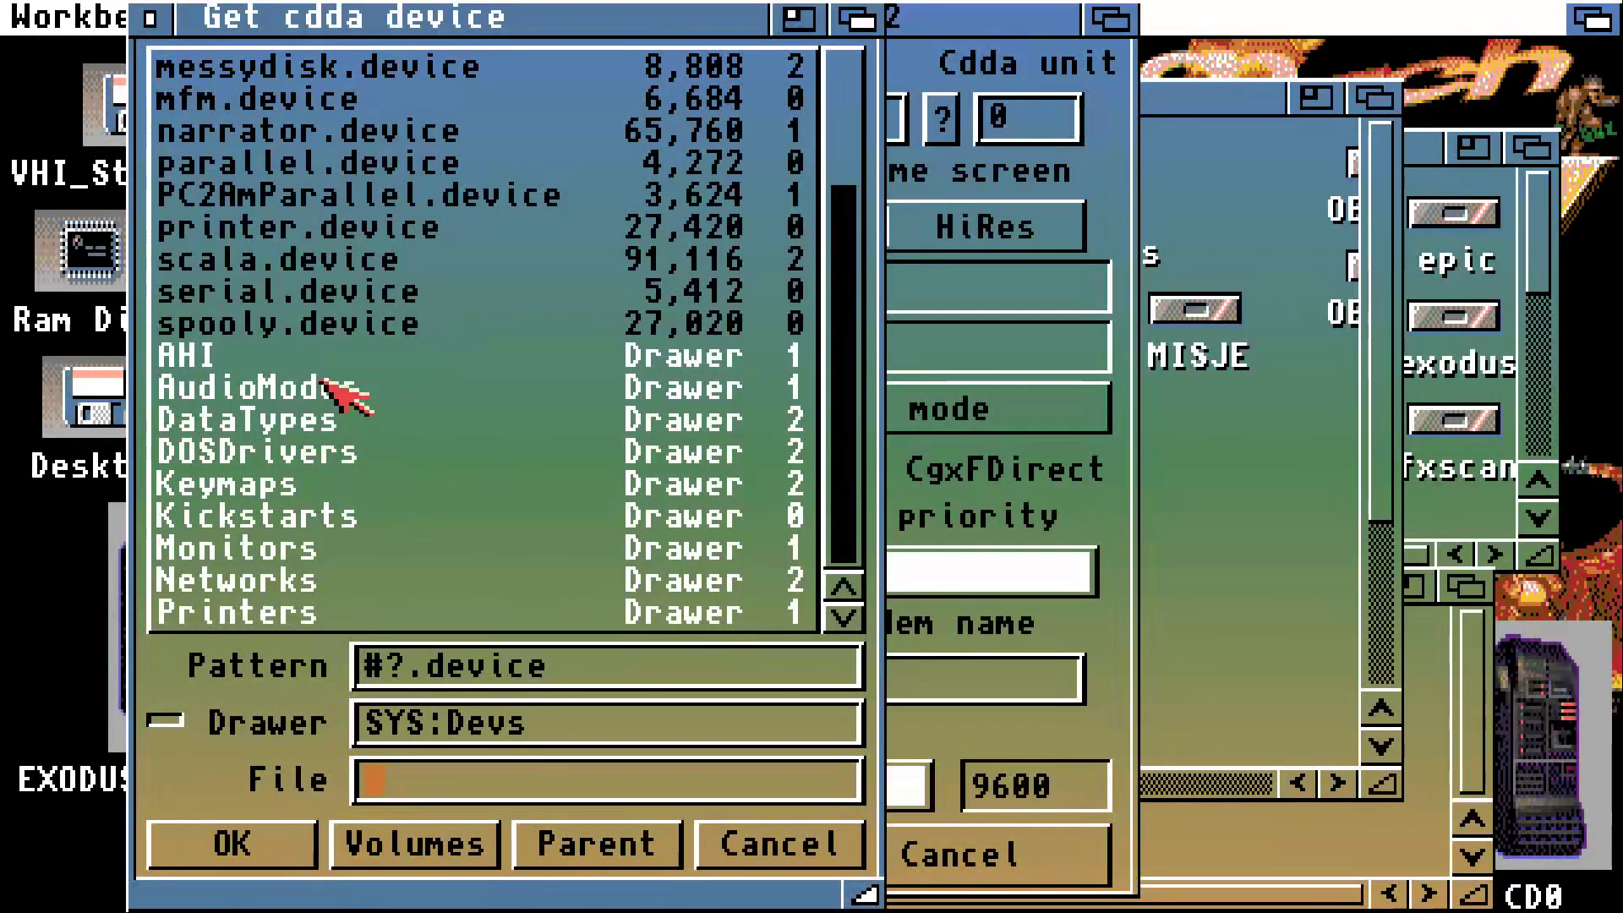
scroll(330, 389, "up", 2)
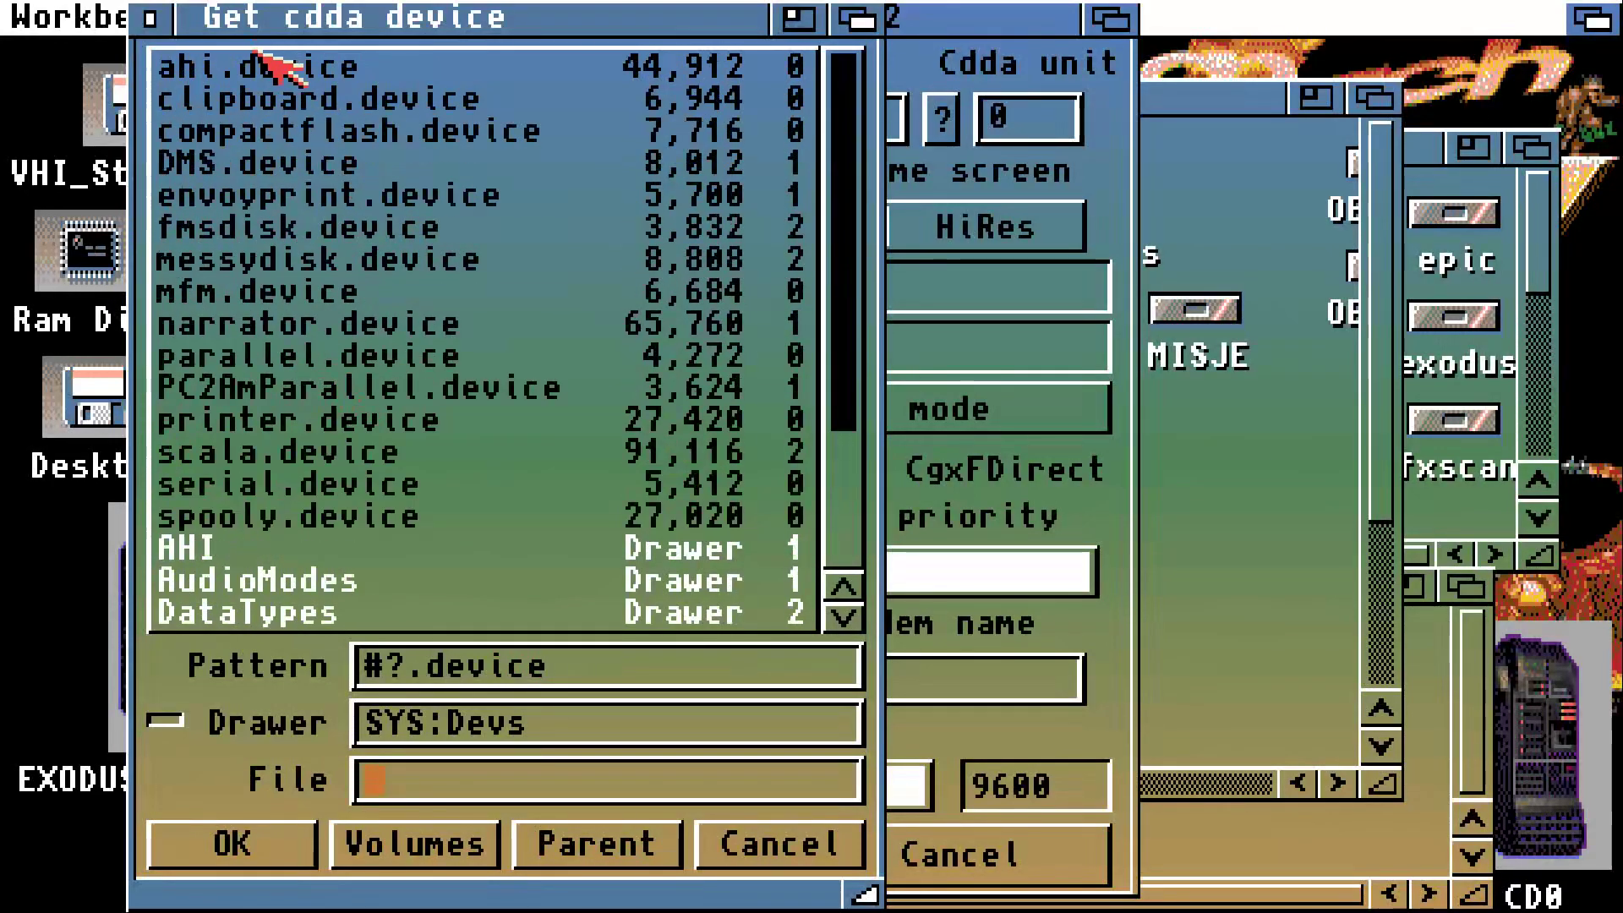
double_click(264, 66)
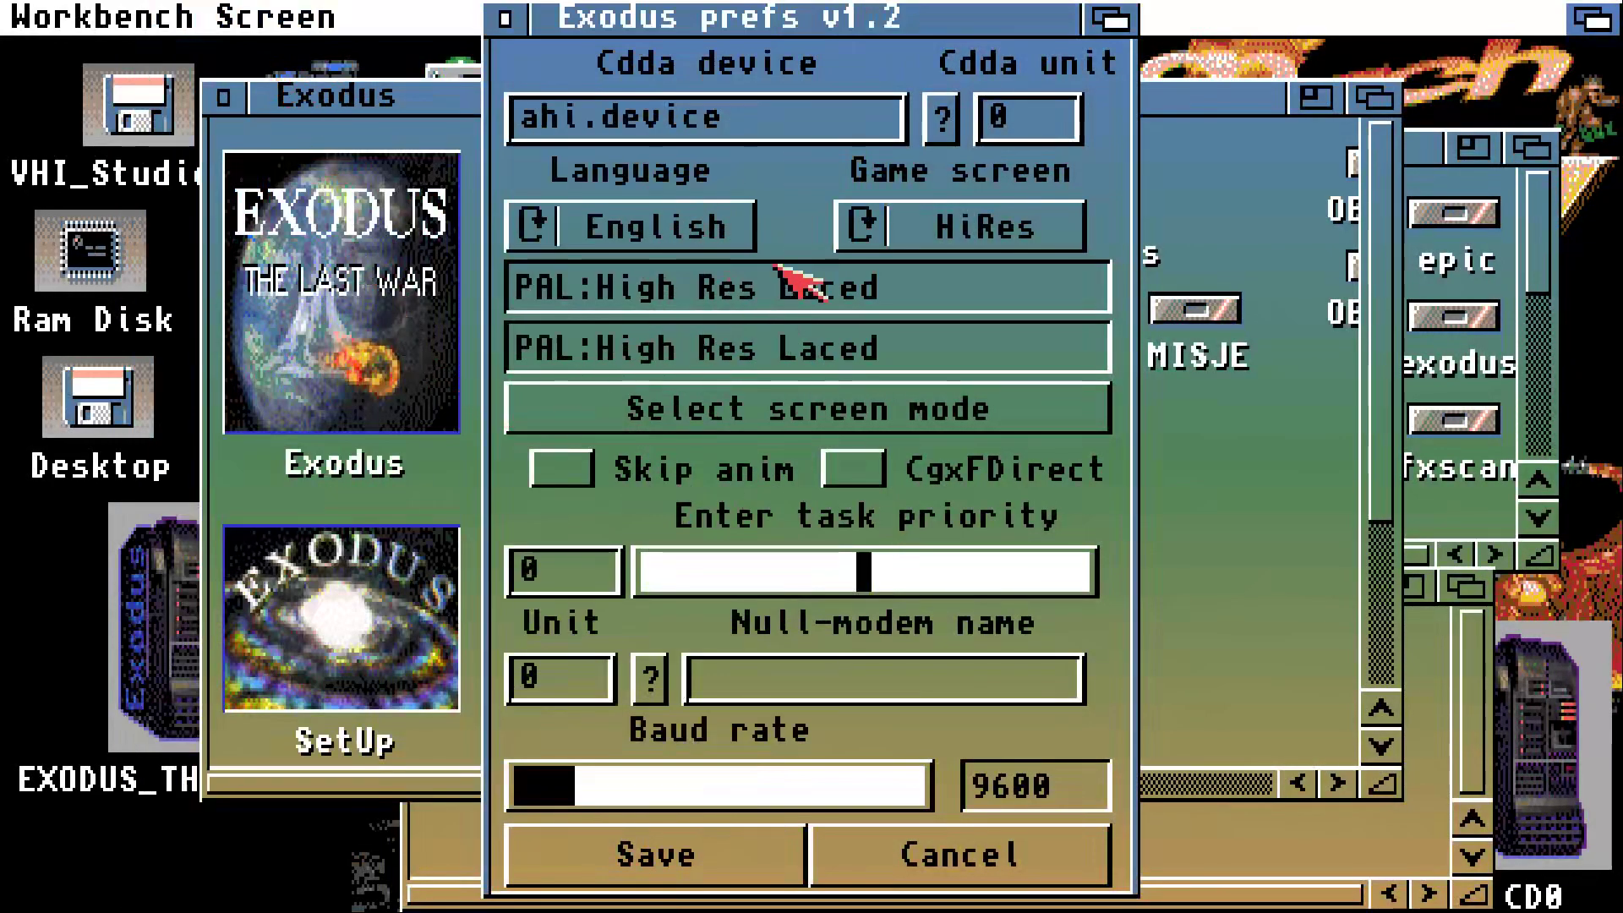
Check the CD audio device list again, choose clipboard.device and cancel the Exodus preferences without saving
left_click(940, 123)
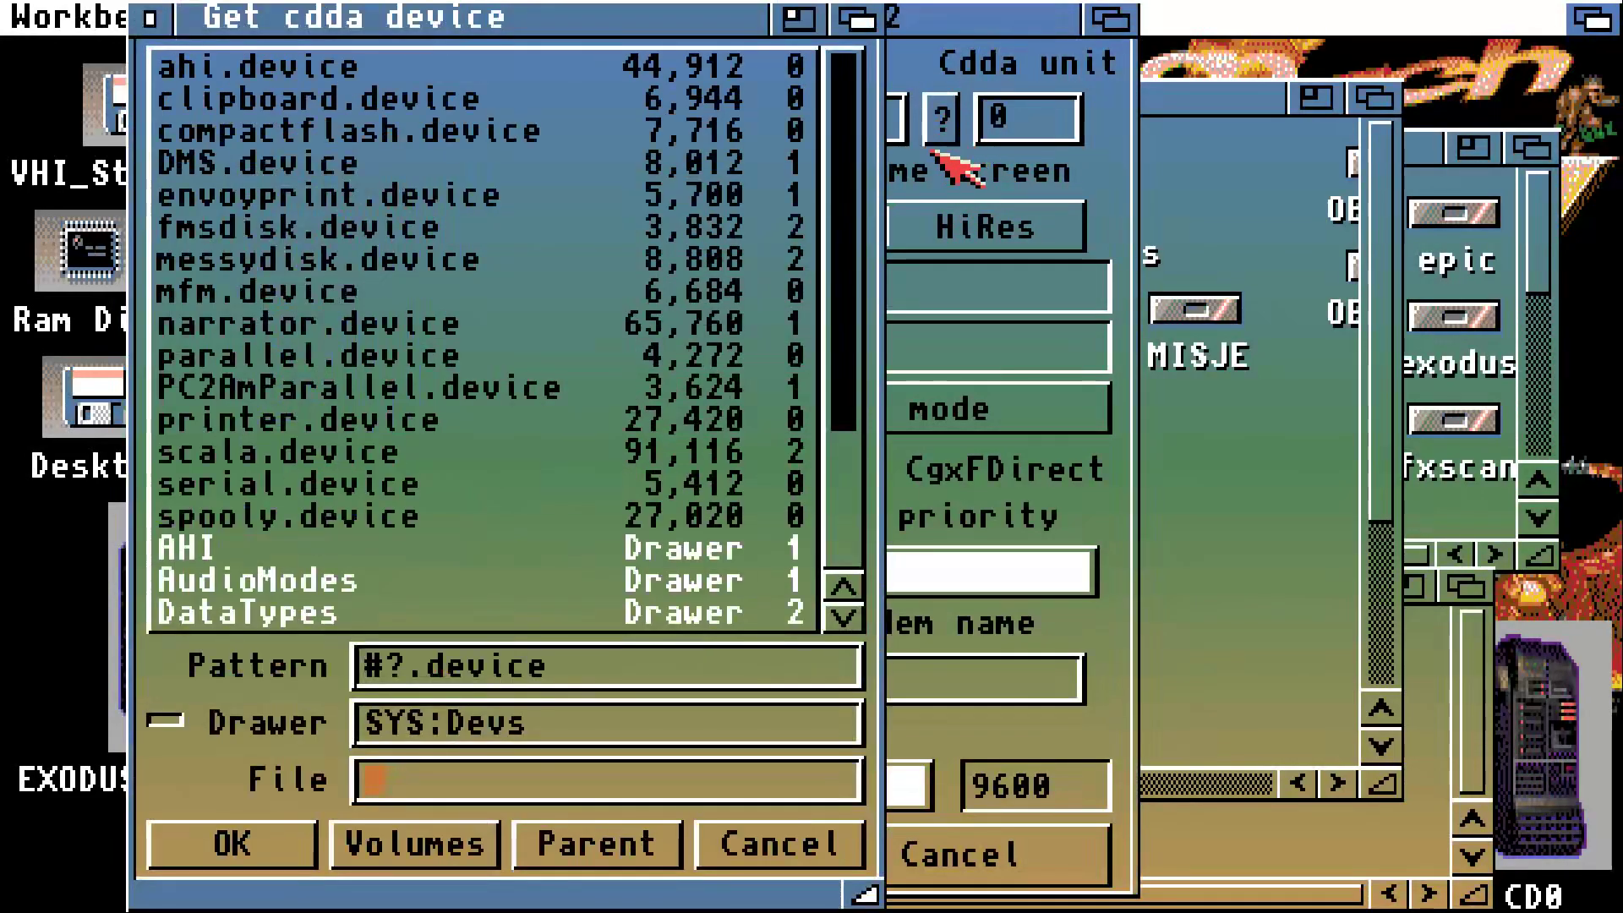
left_click_drag(848, 252, 835, 486)
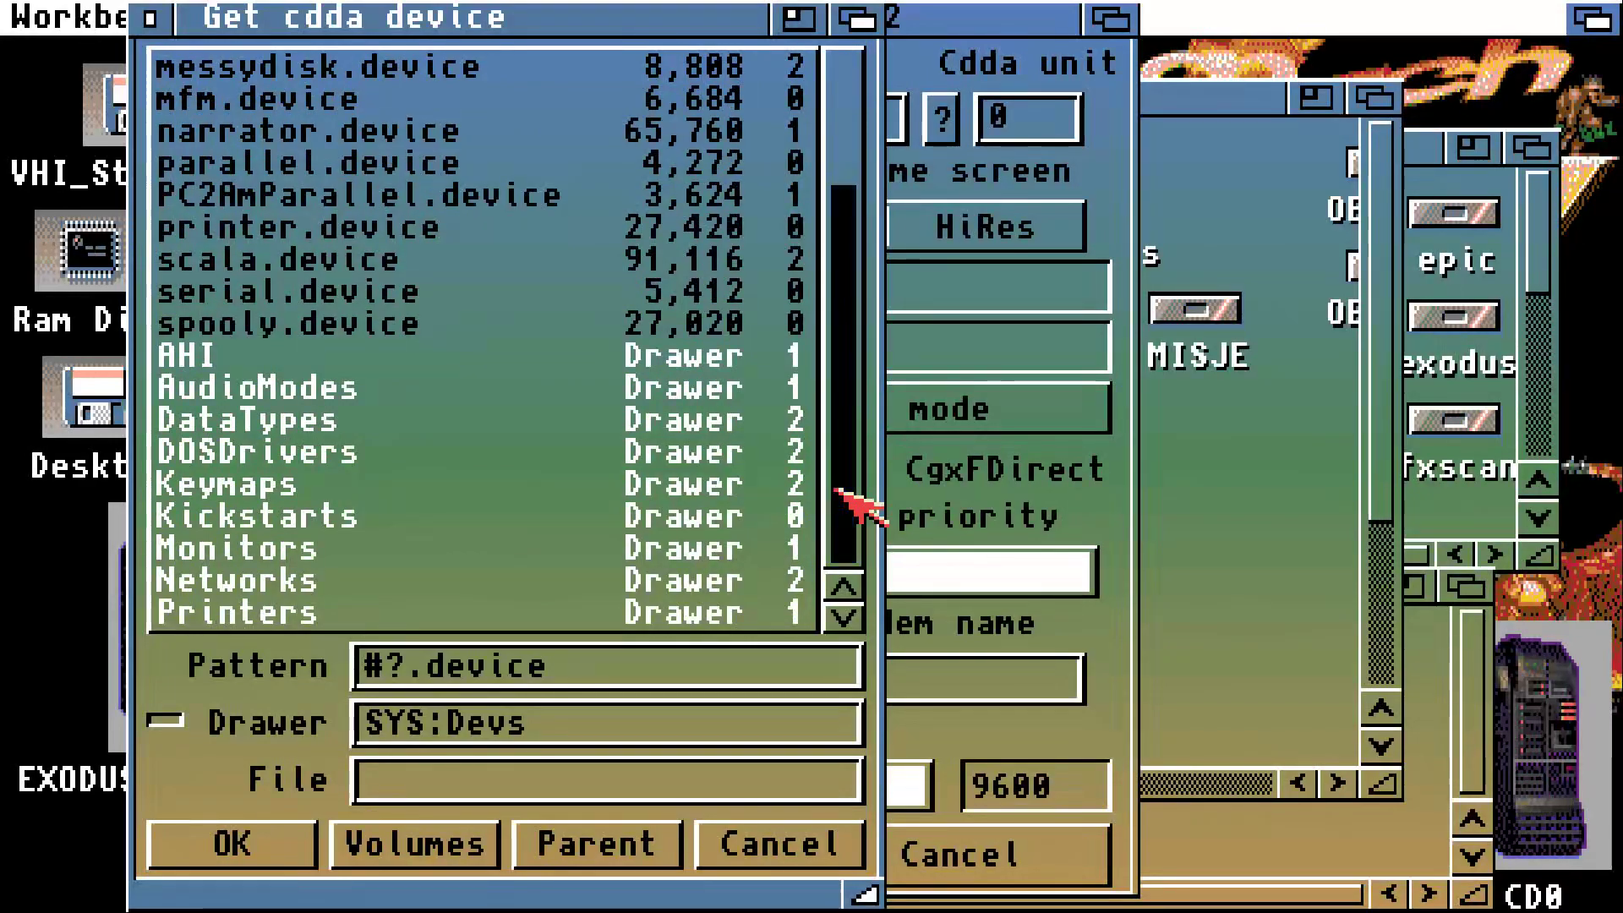
left_click(765, 845)
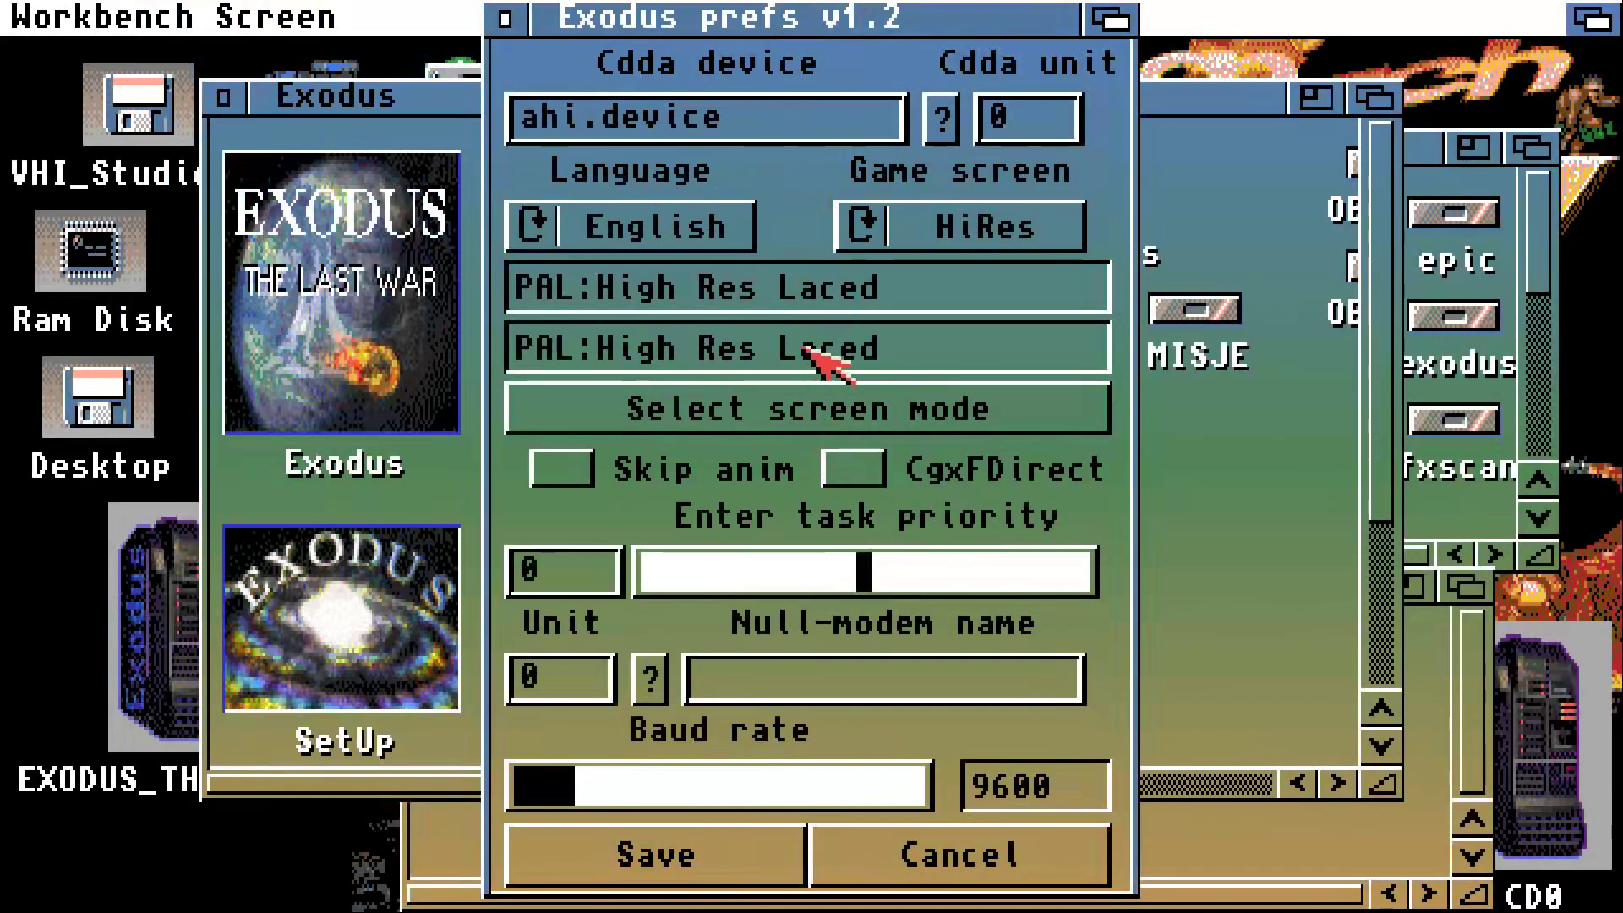
left_click(940, 120)
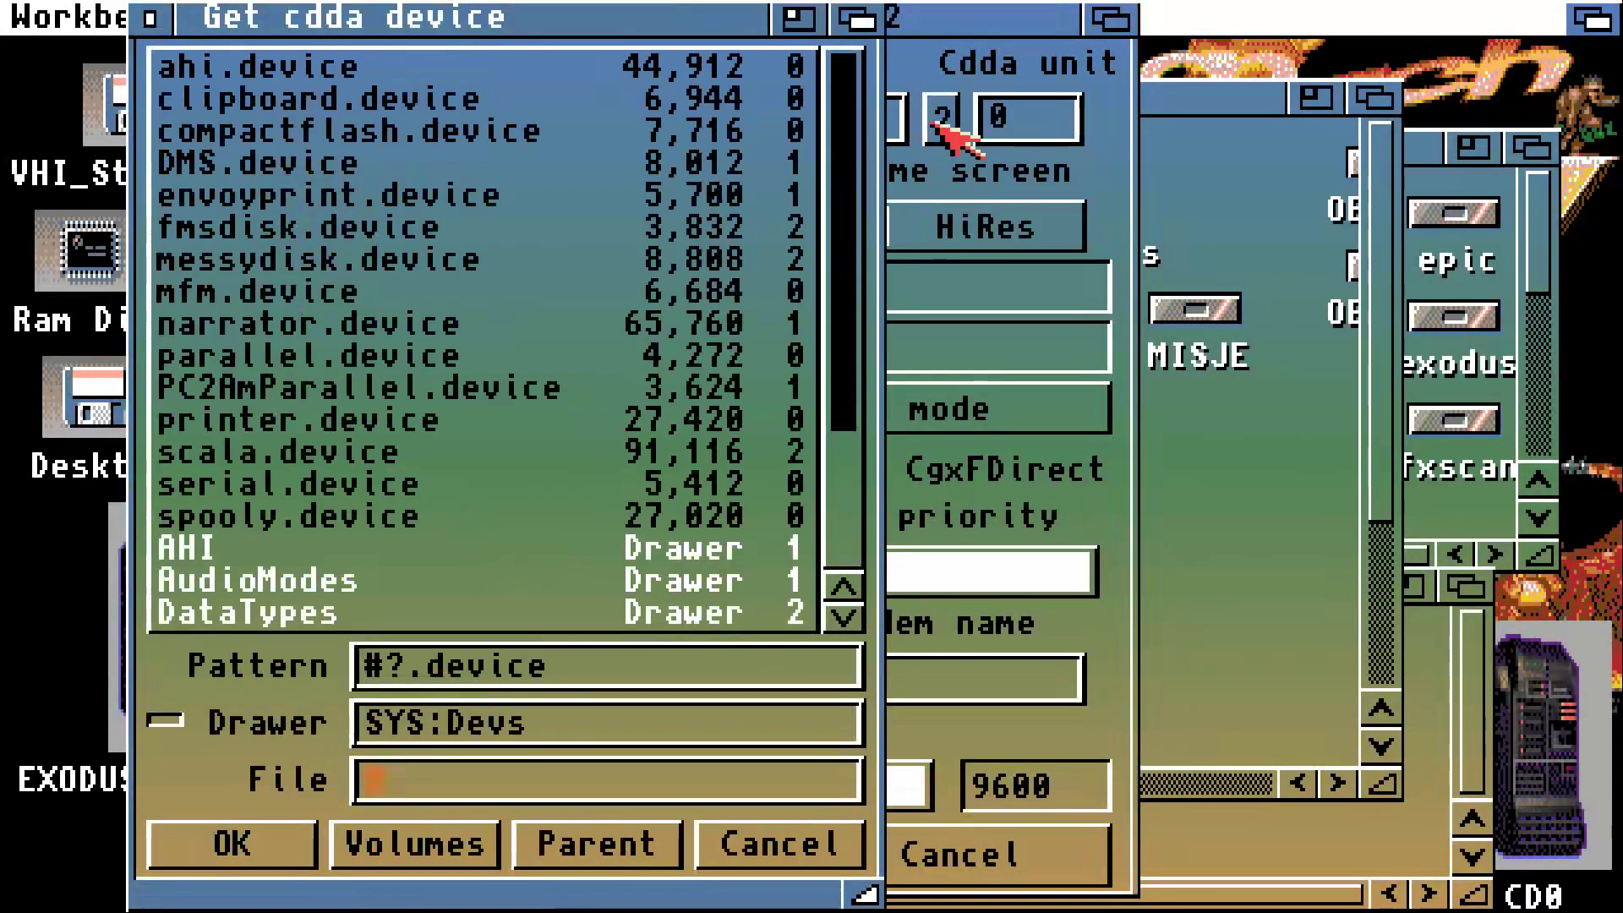
left_click(366, 102)
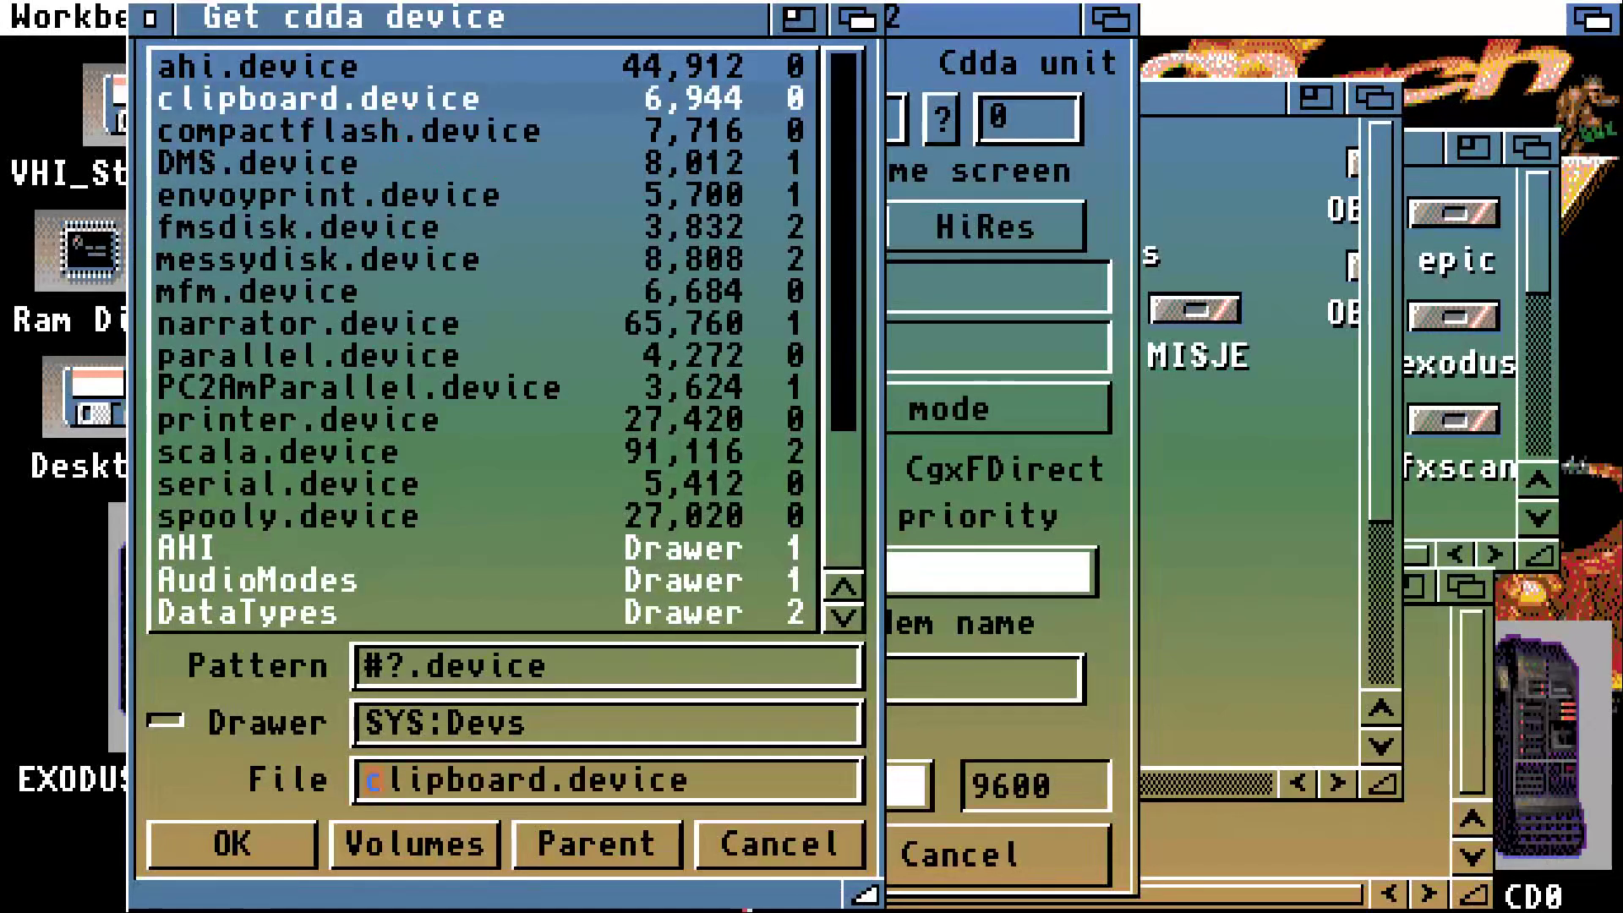
left_click(283, 845)
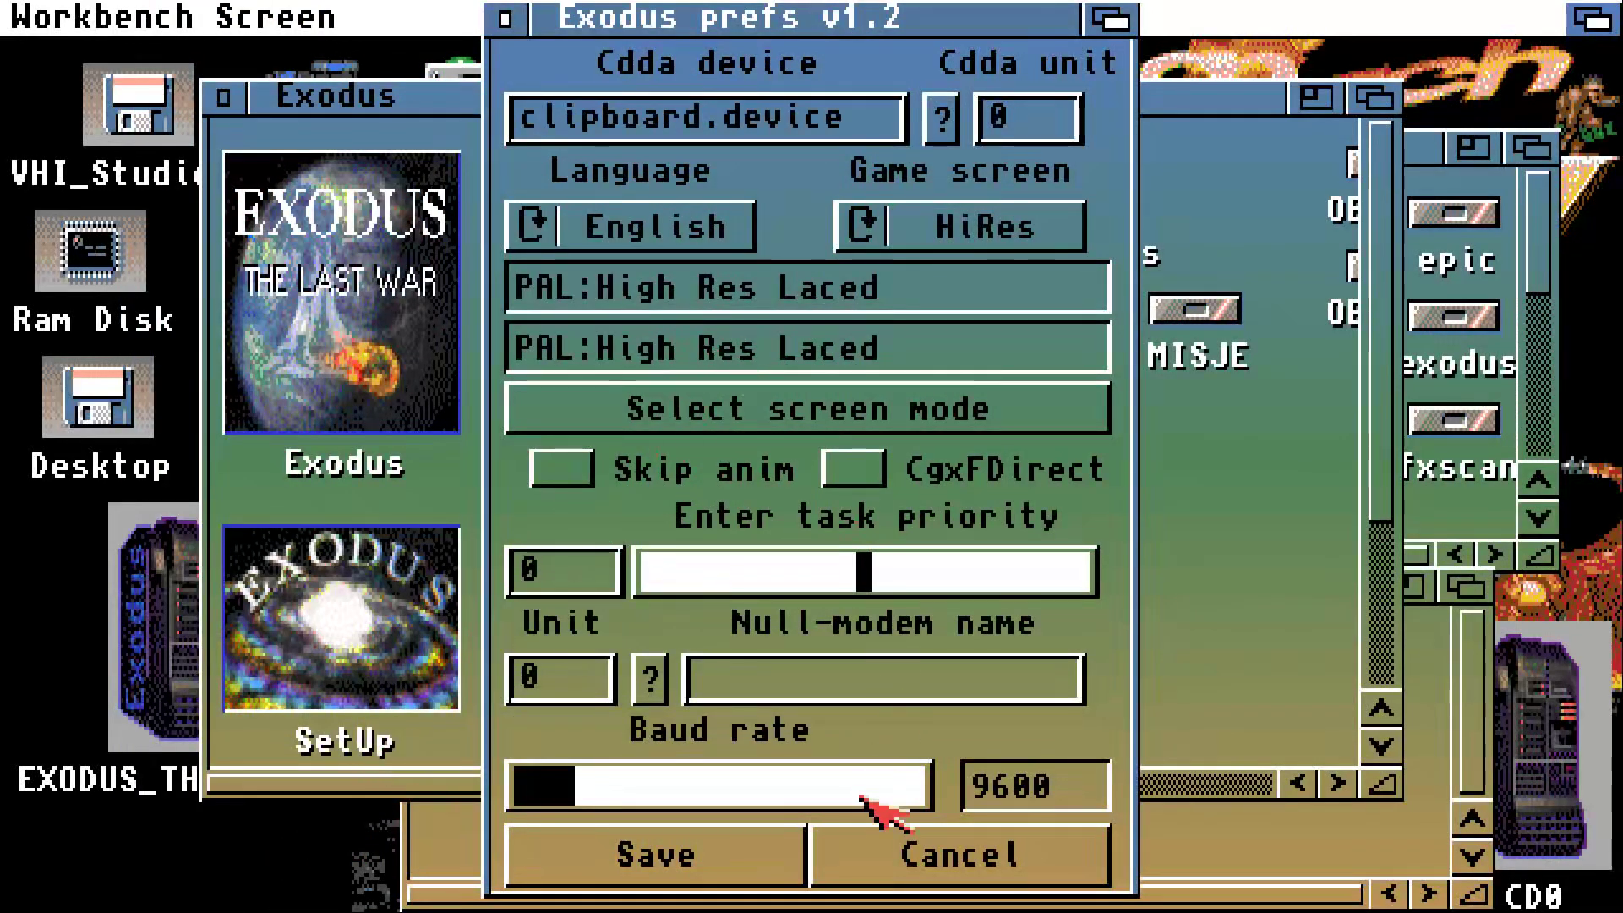
left_click(845, 864)
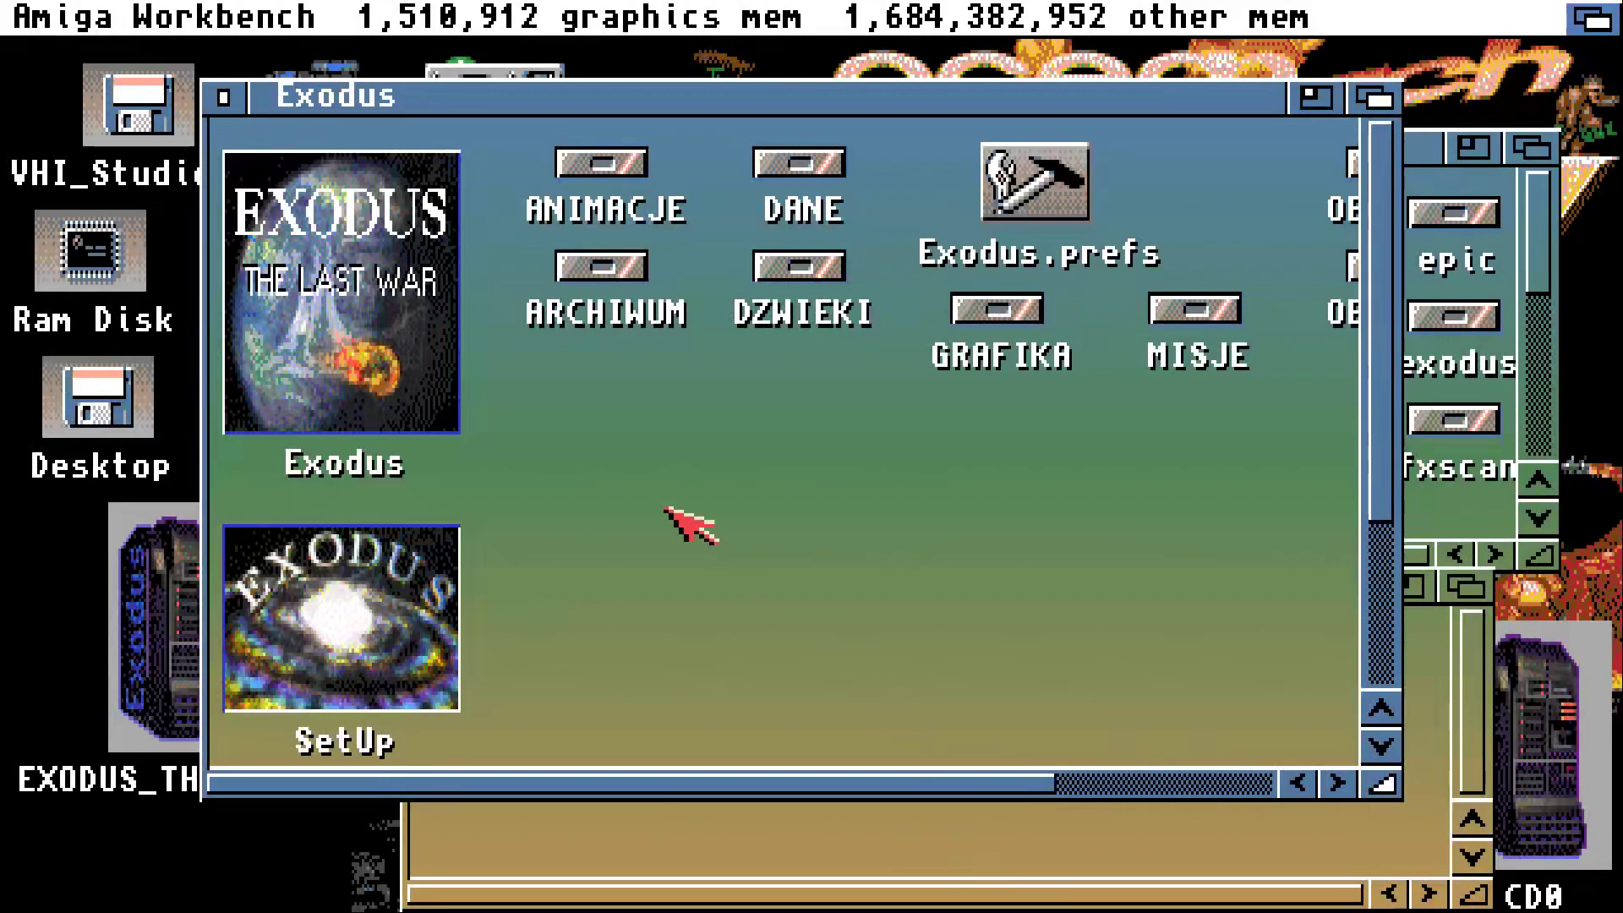
Try to launch Exodus, dismiss its startup request and close the Amiga session to return to the Windows desktop
double_click(441, 389)
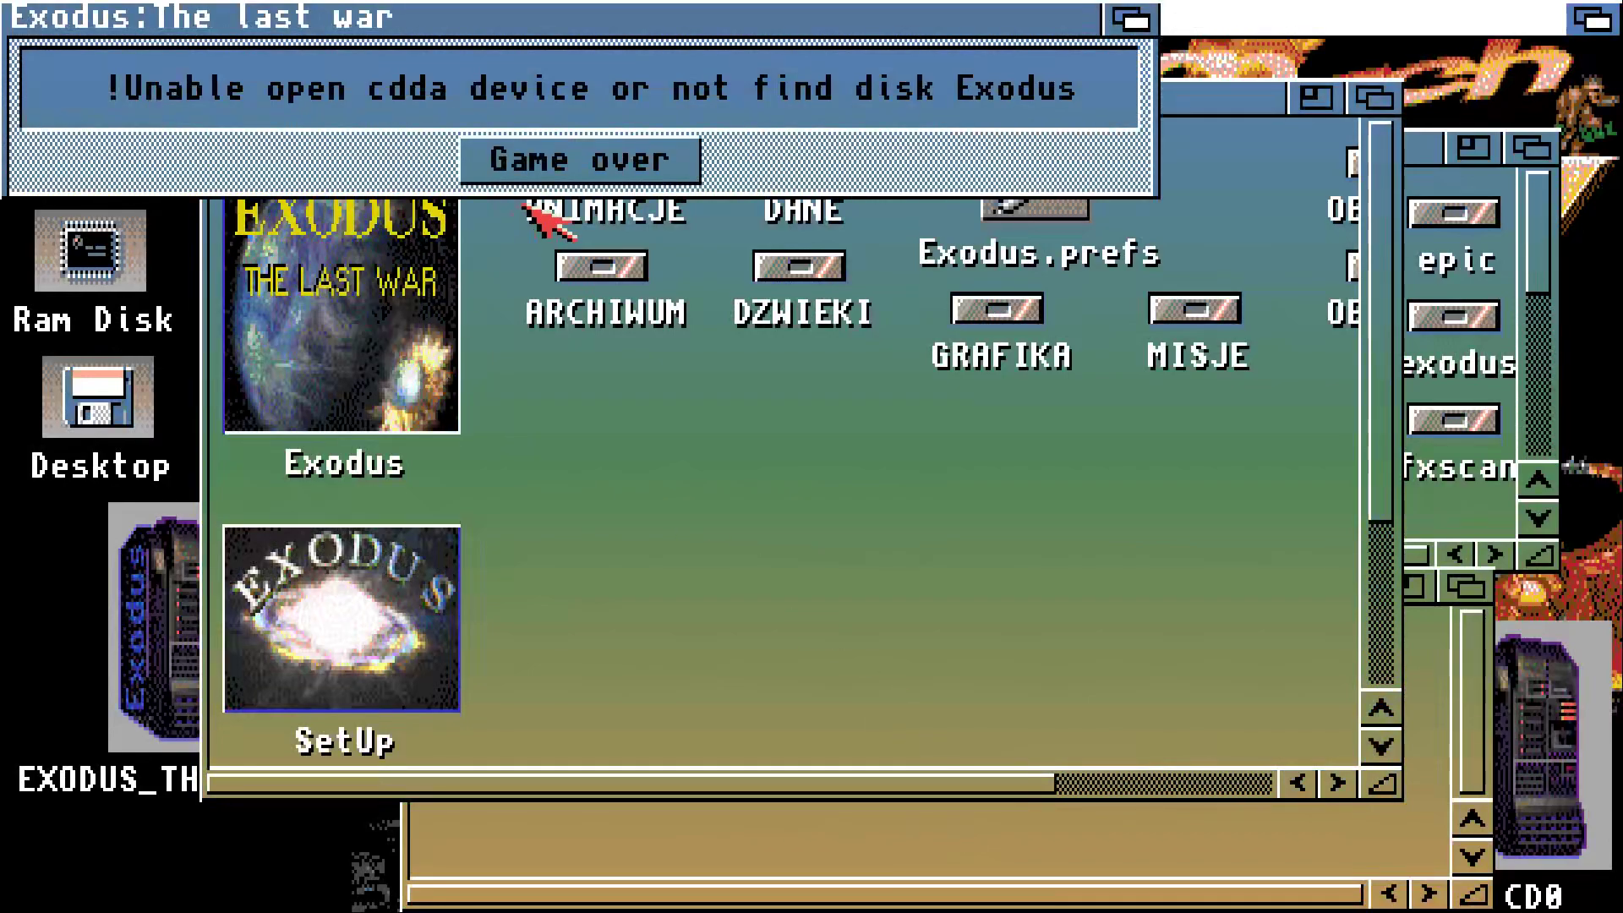
left_click(555, 162)
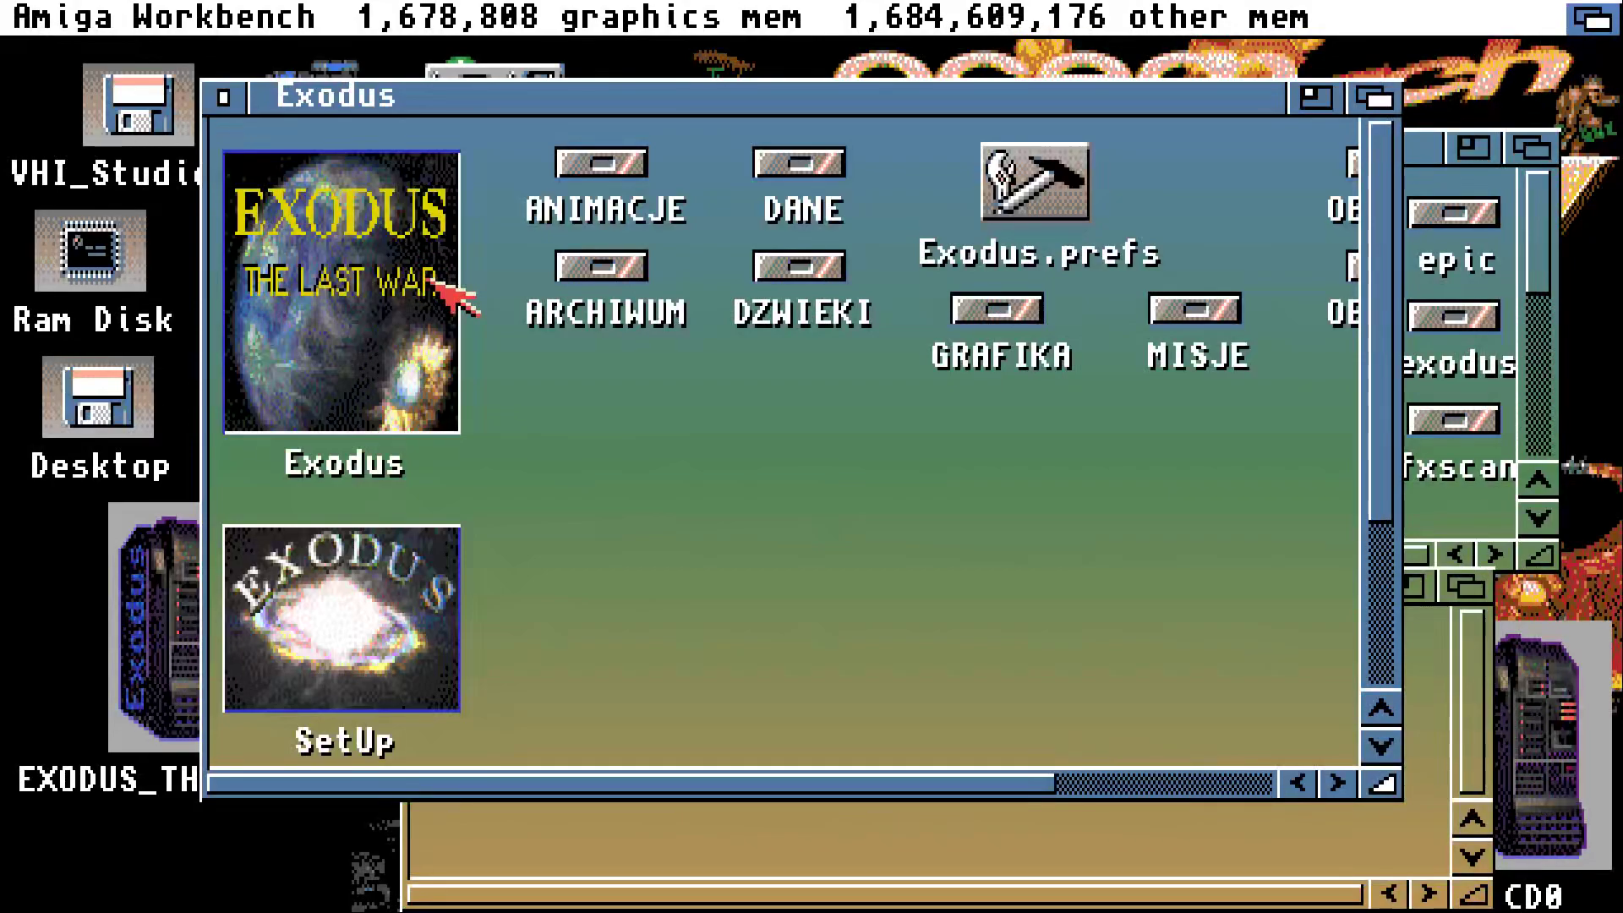
key("alt+F4")
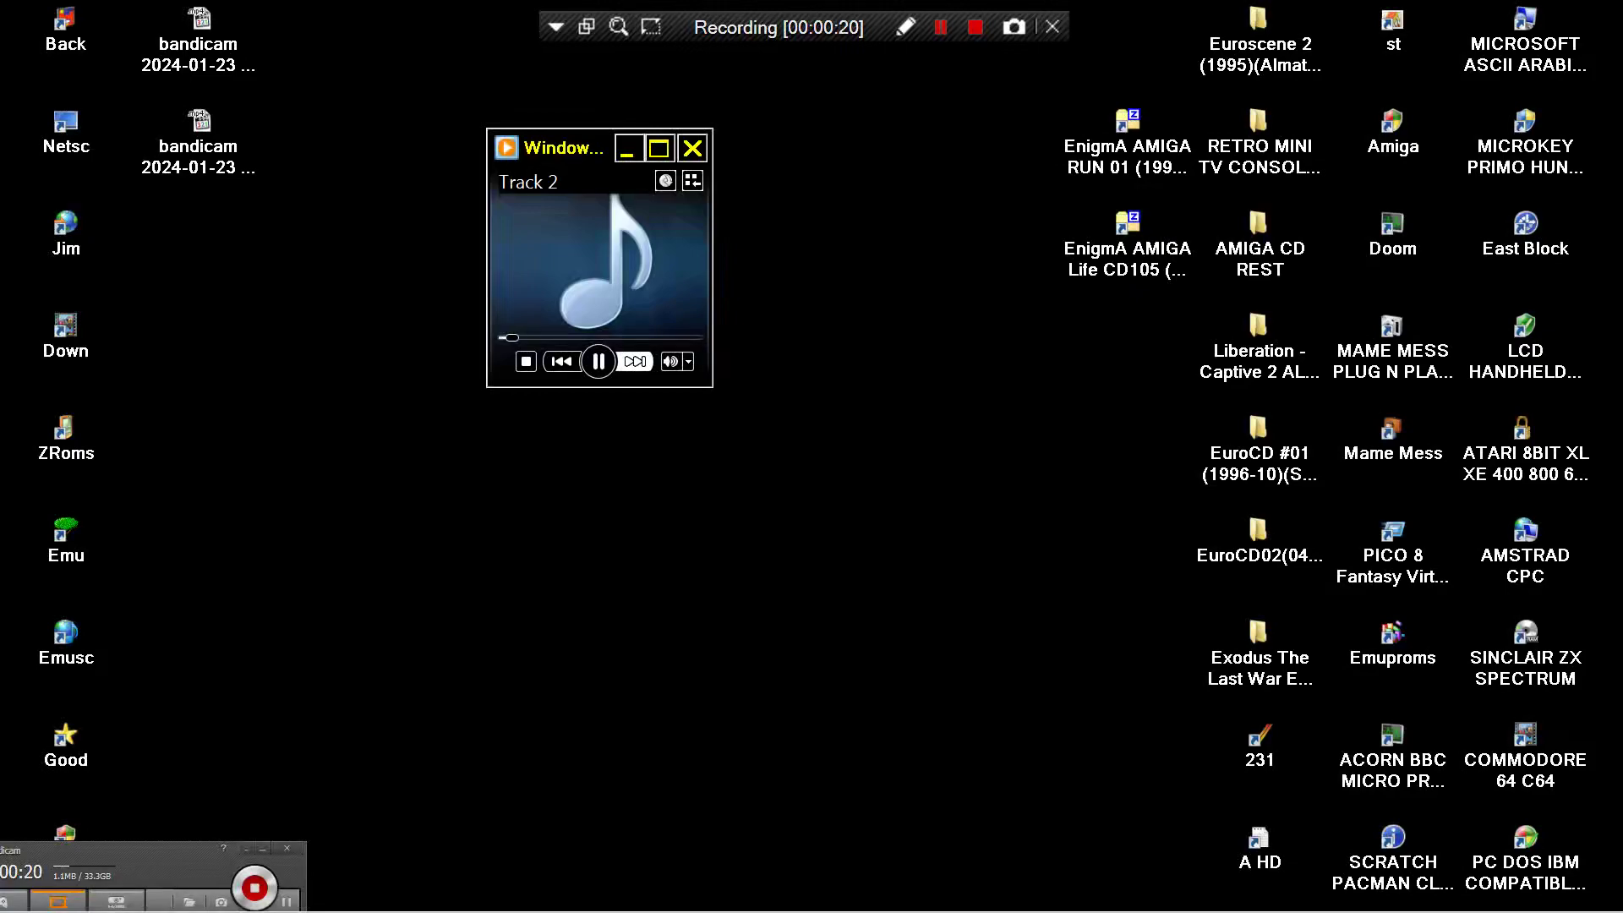
In Windows Media Player, jump to about the middle of Track 2, pause playback and resume it
left_click(600, 337)
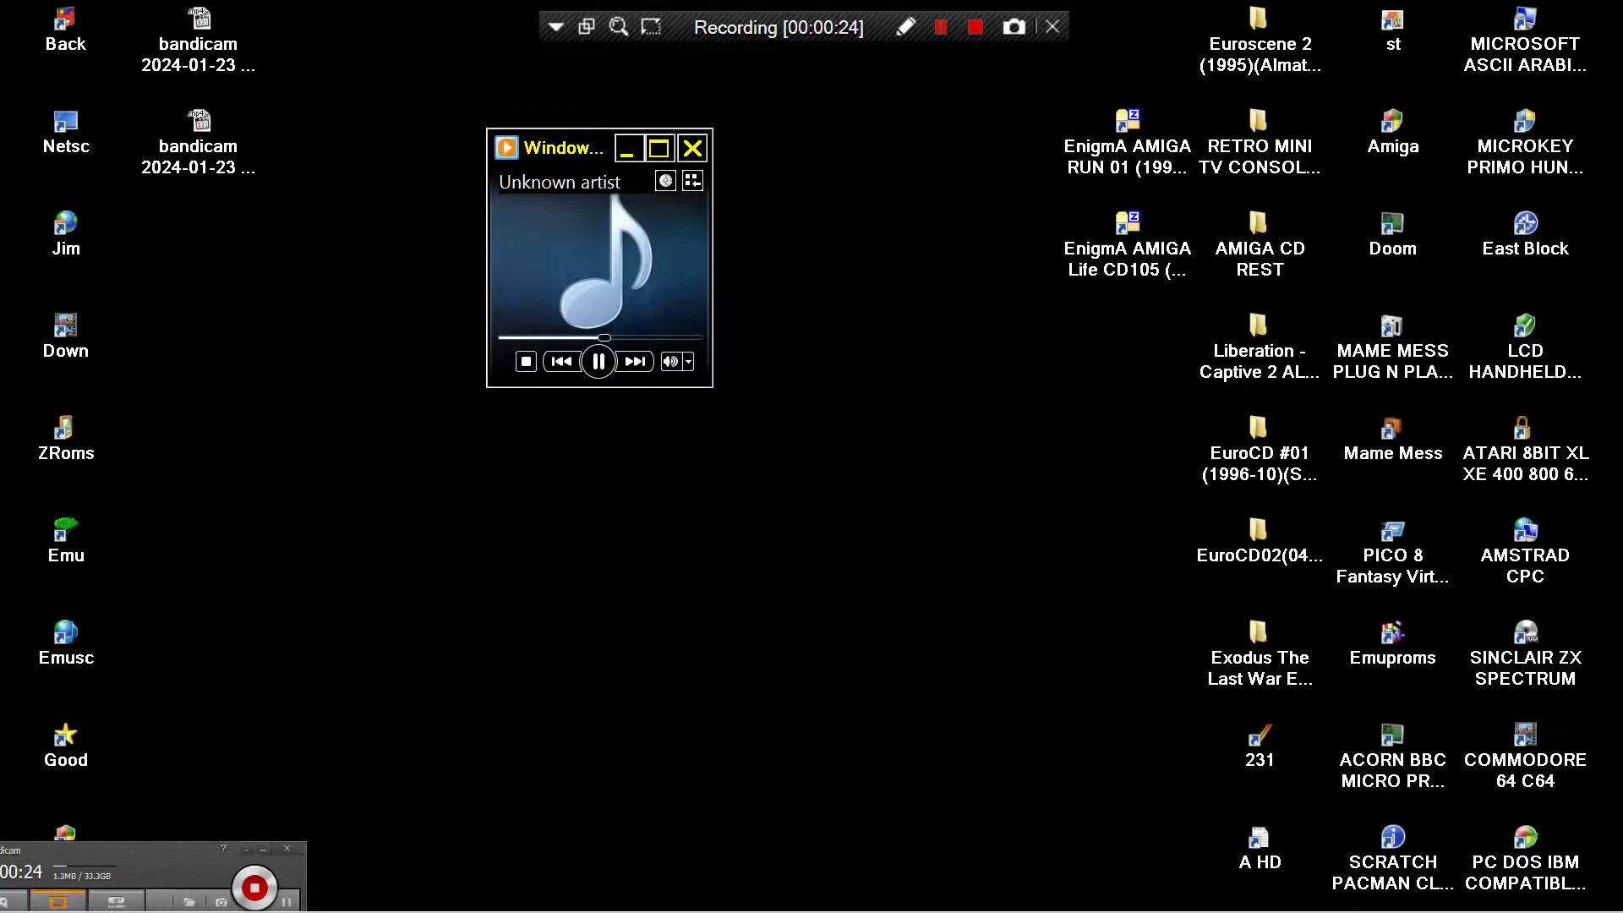
left_click(598, 361)
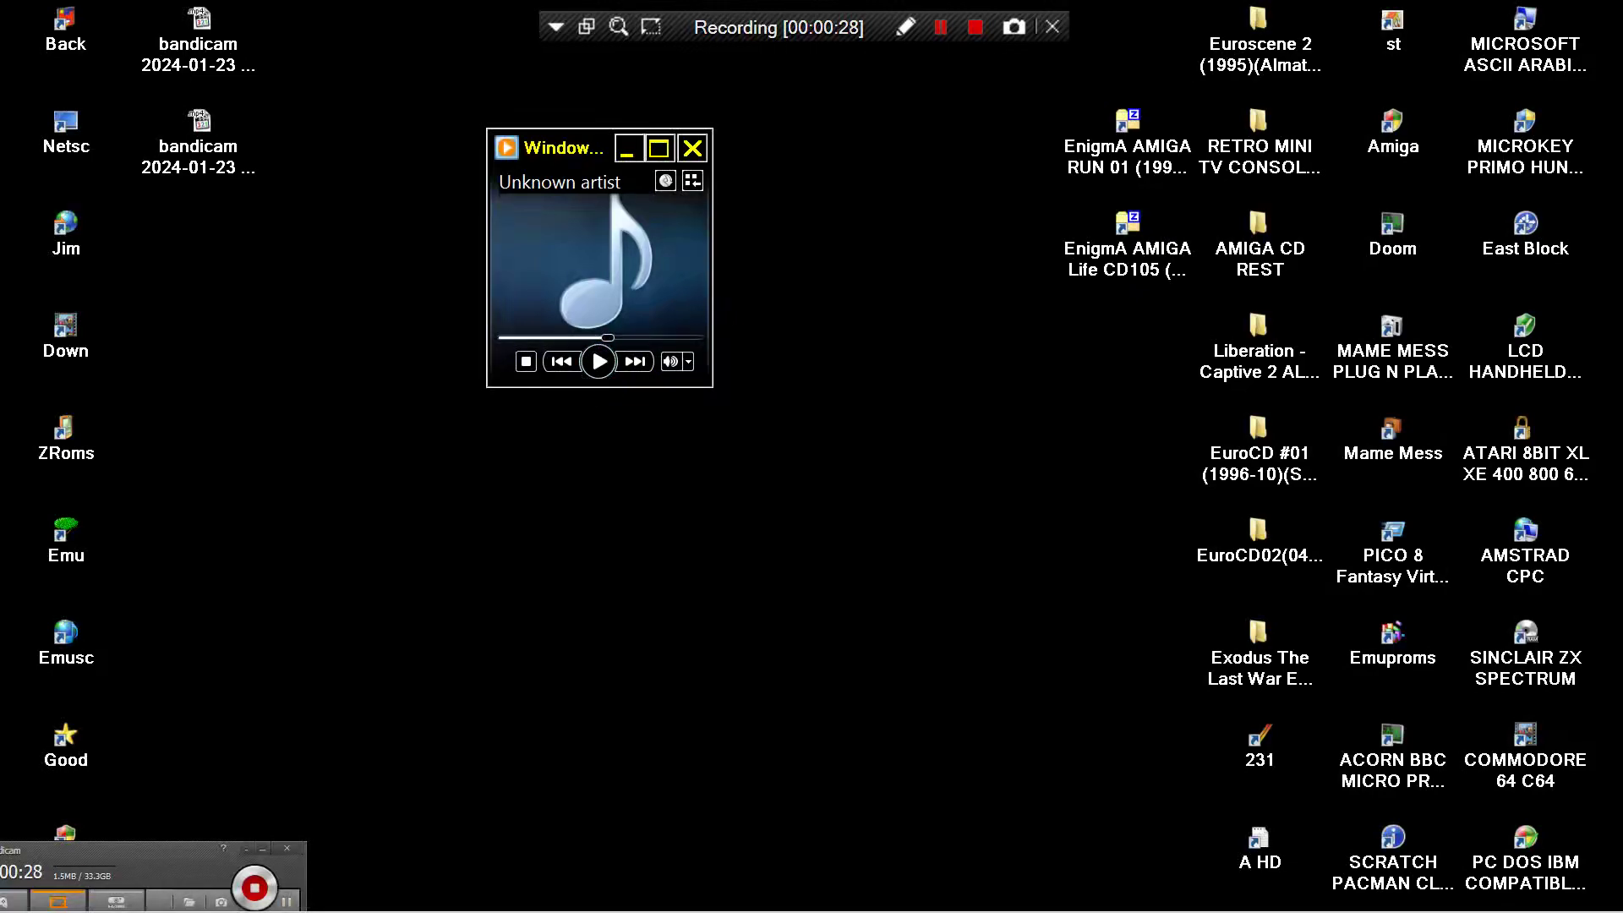
left_click(599, 361)
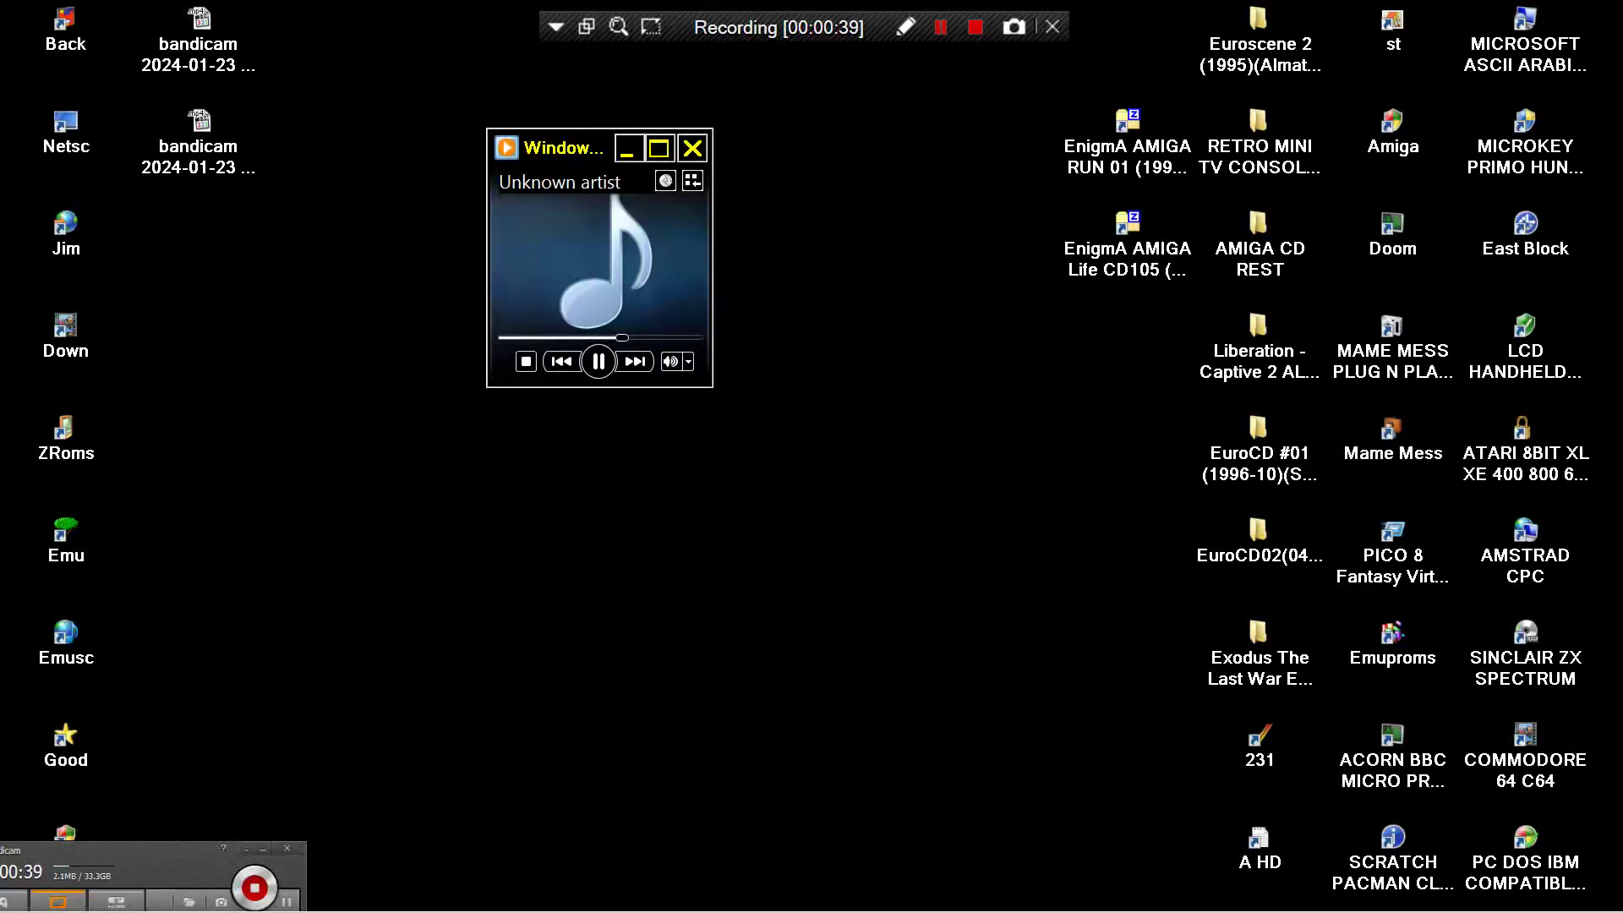
Skip ahead two tracks to Track 4, and enlarge the player window and move it towards the desktop's centre
left_click(636, 362)
left_click(635, 361)
left_click_drag(712, 386, 1489, 754)
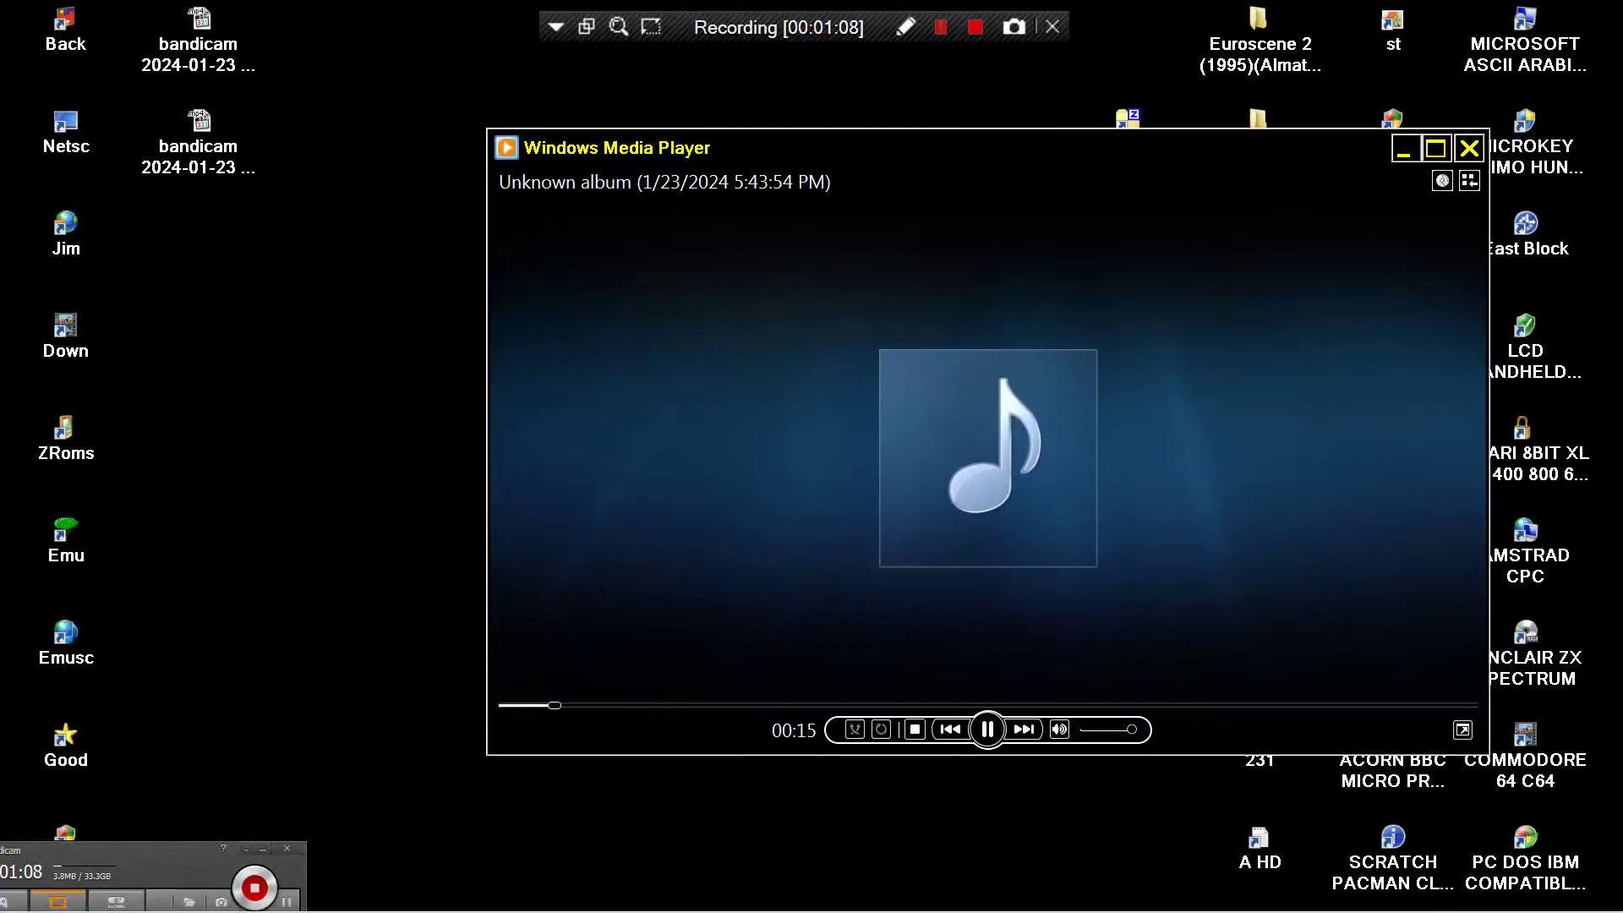
left_click_drag(987, 147, 758, 144)
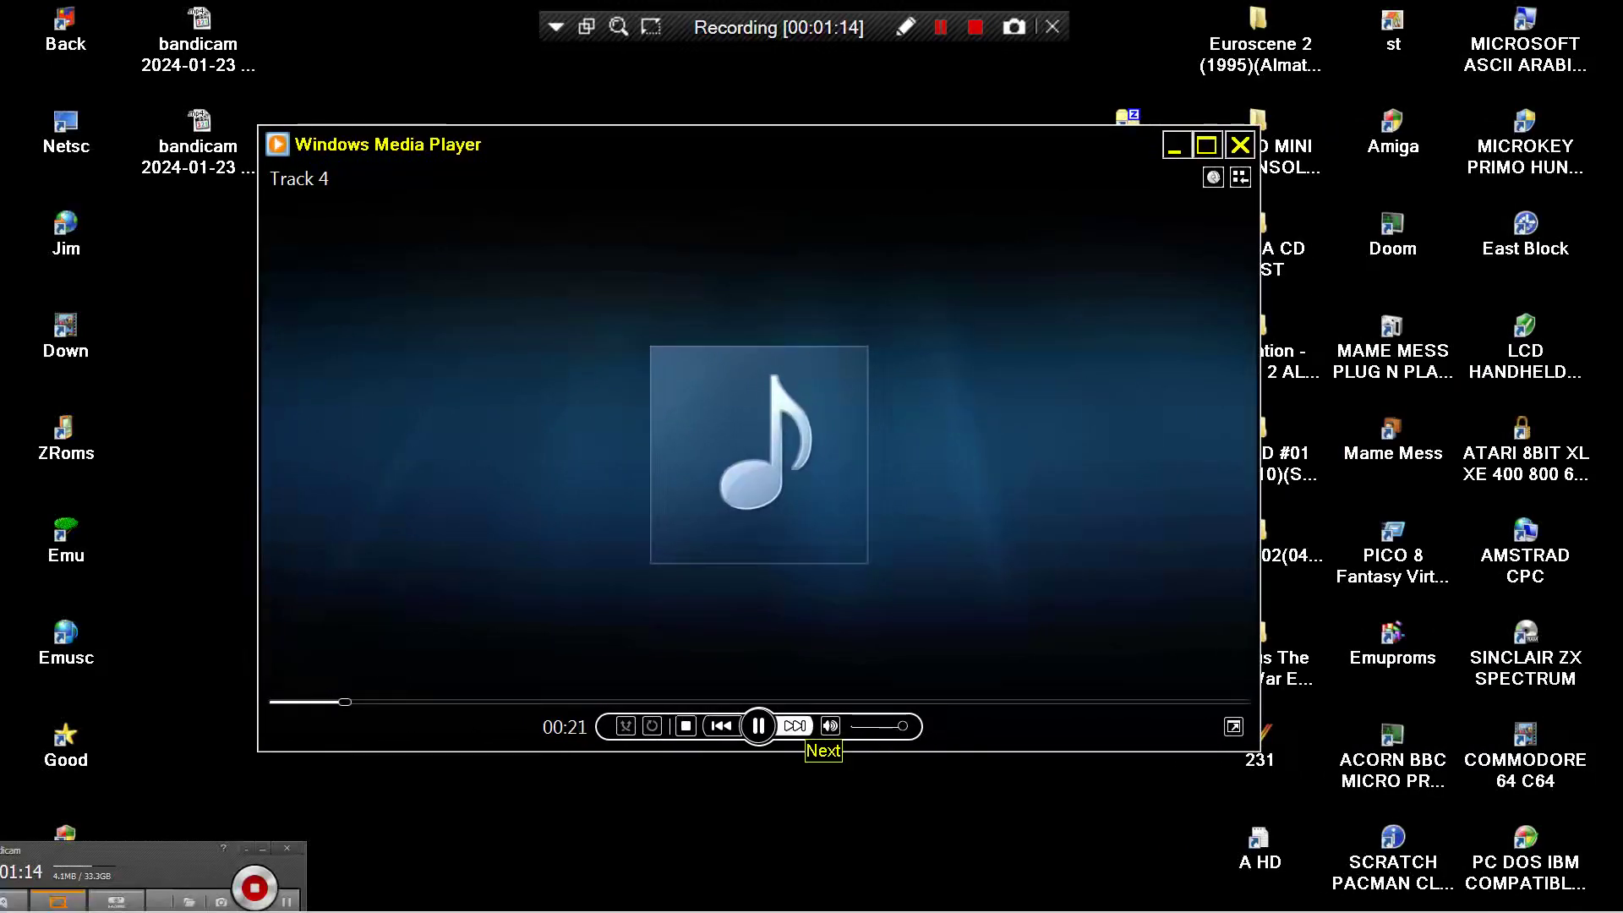
Advance to Track 6, return to Track 5 and seek forward in it to about 5:00
left_click(795, 726)
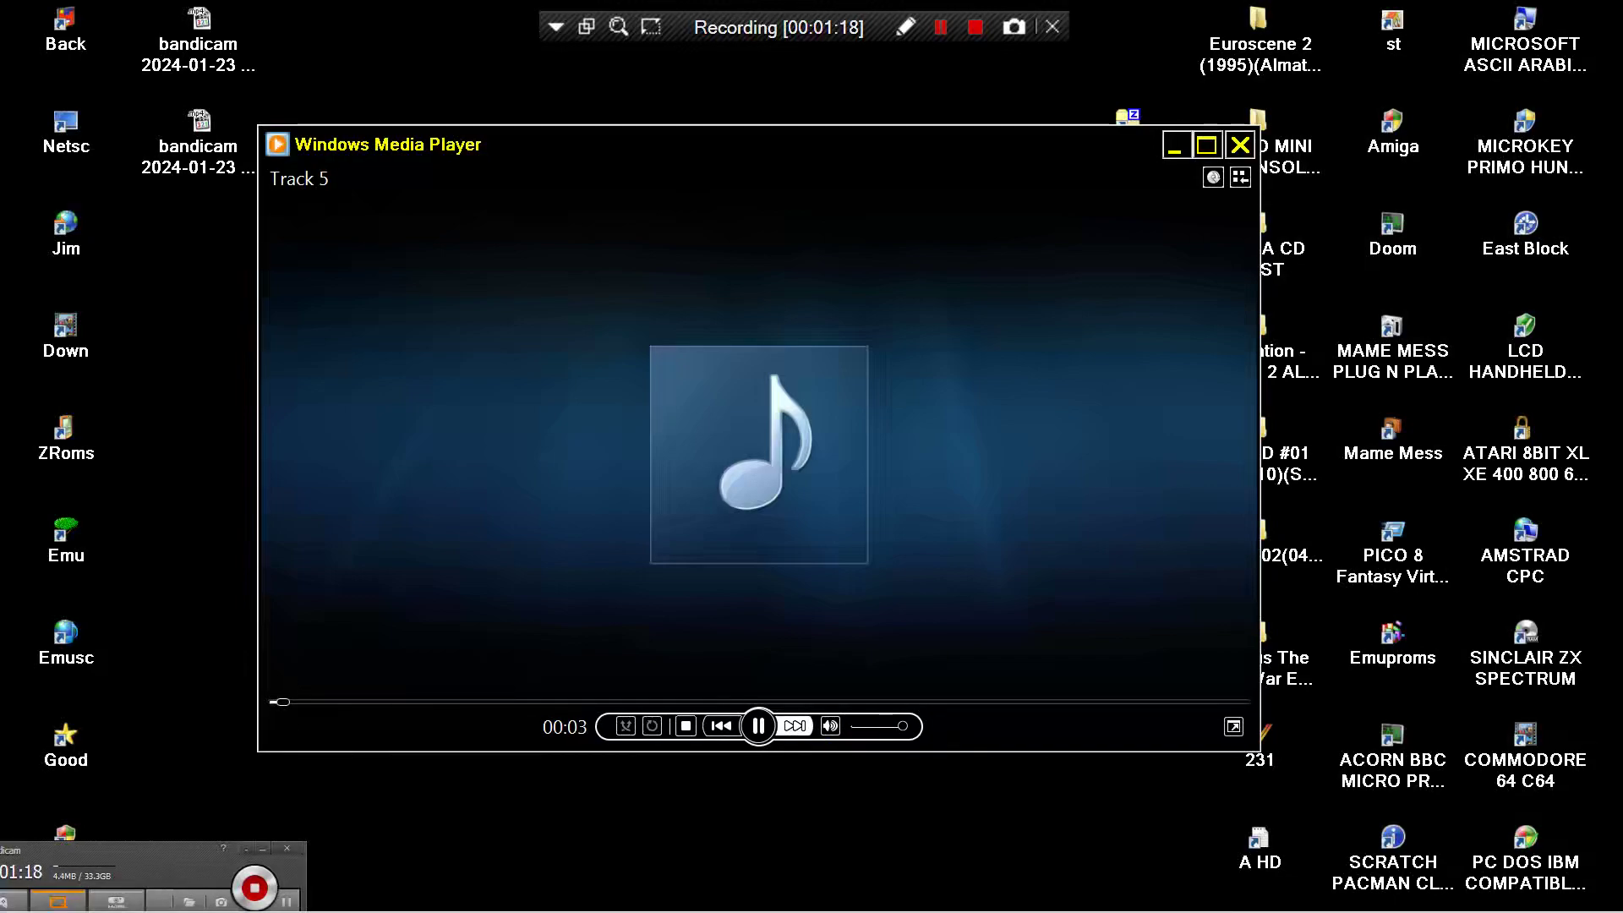
left_click(794, 726)
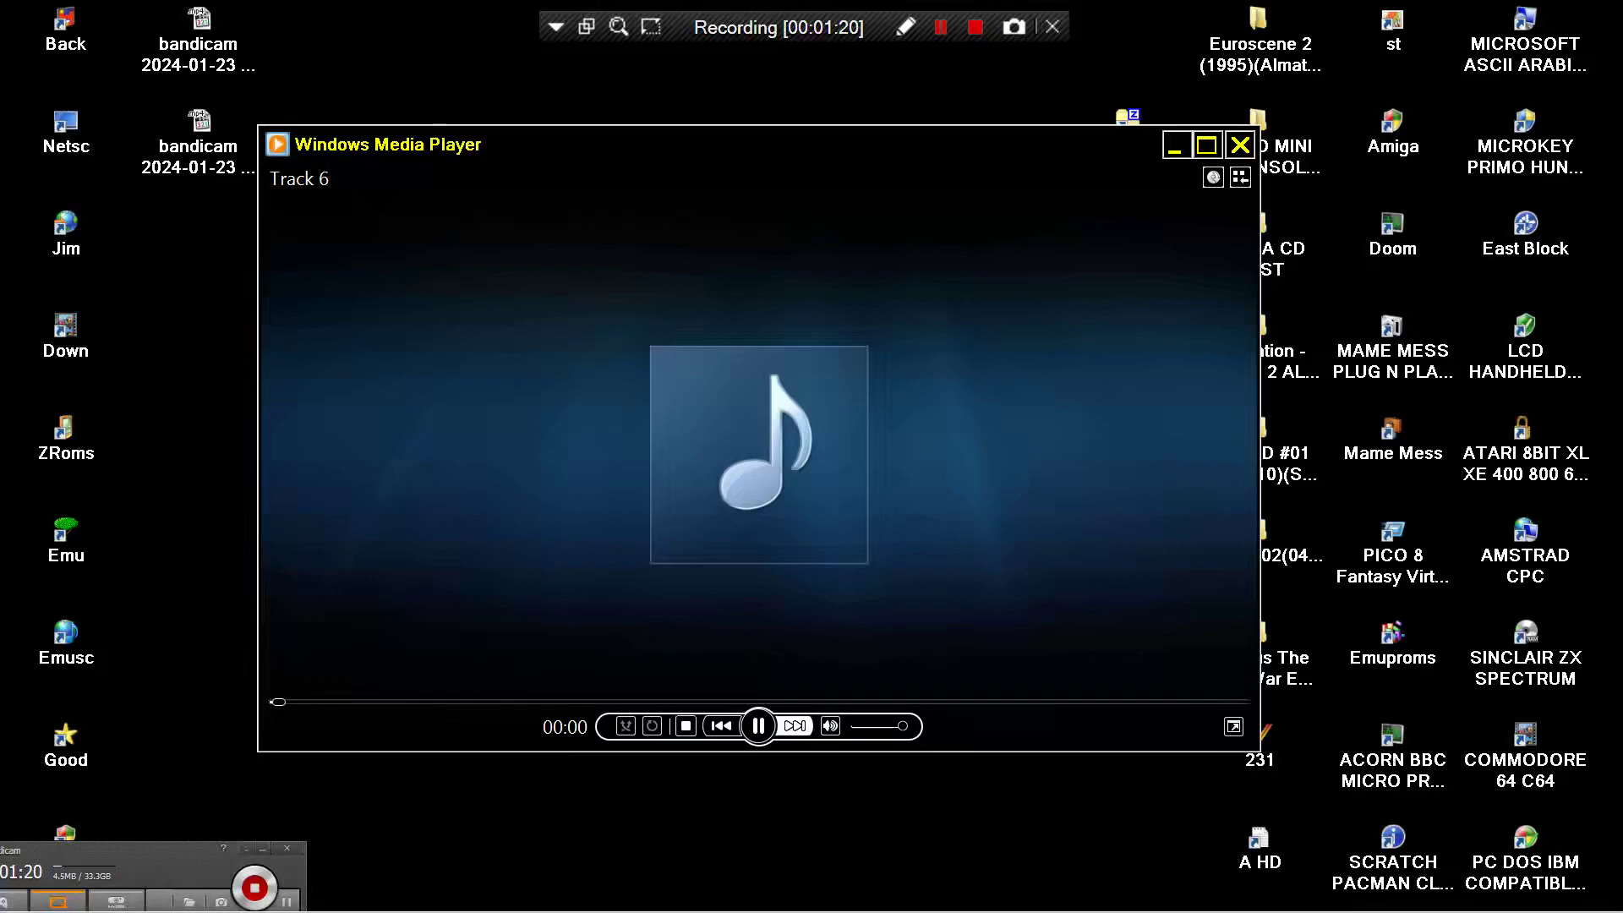
left_click(721, 726)
left_click(665, 702)
left_click(962, 701)
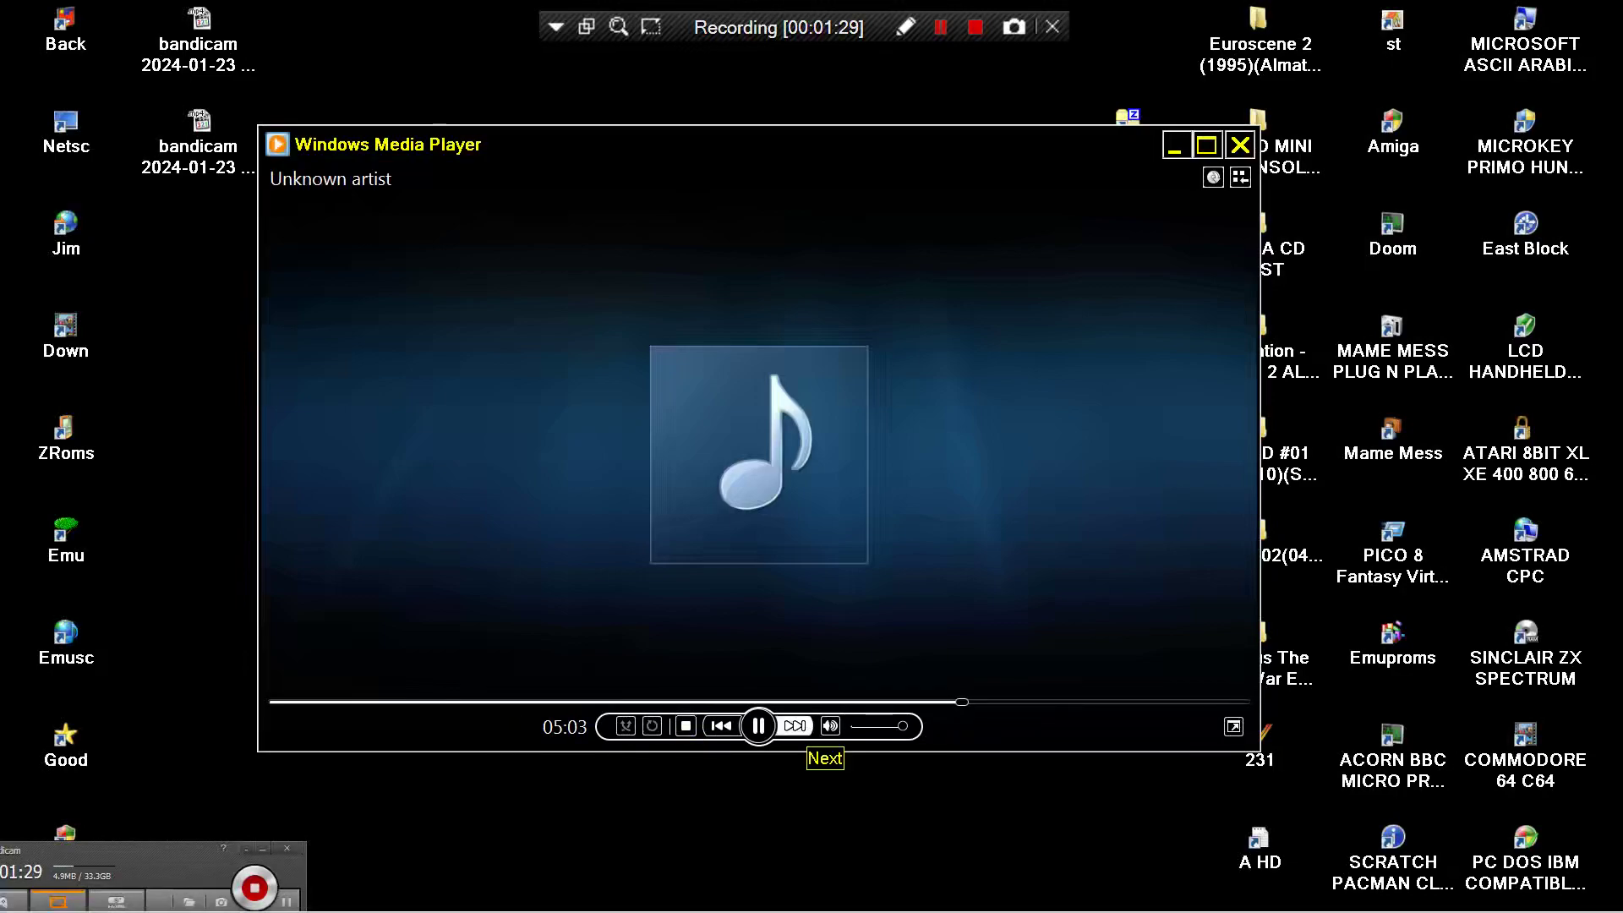
Skip to Track 6 and sample it by seeking forward twice, ending at about 3:20
left_click(795, 725)
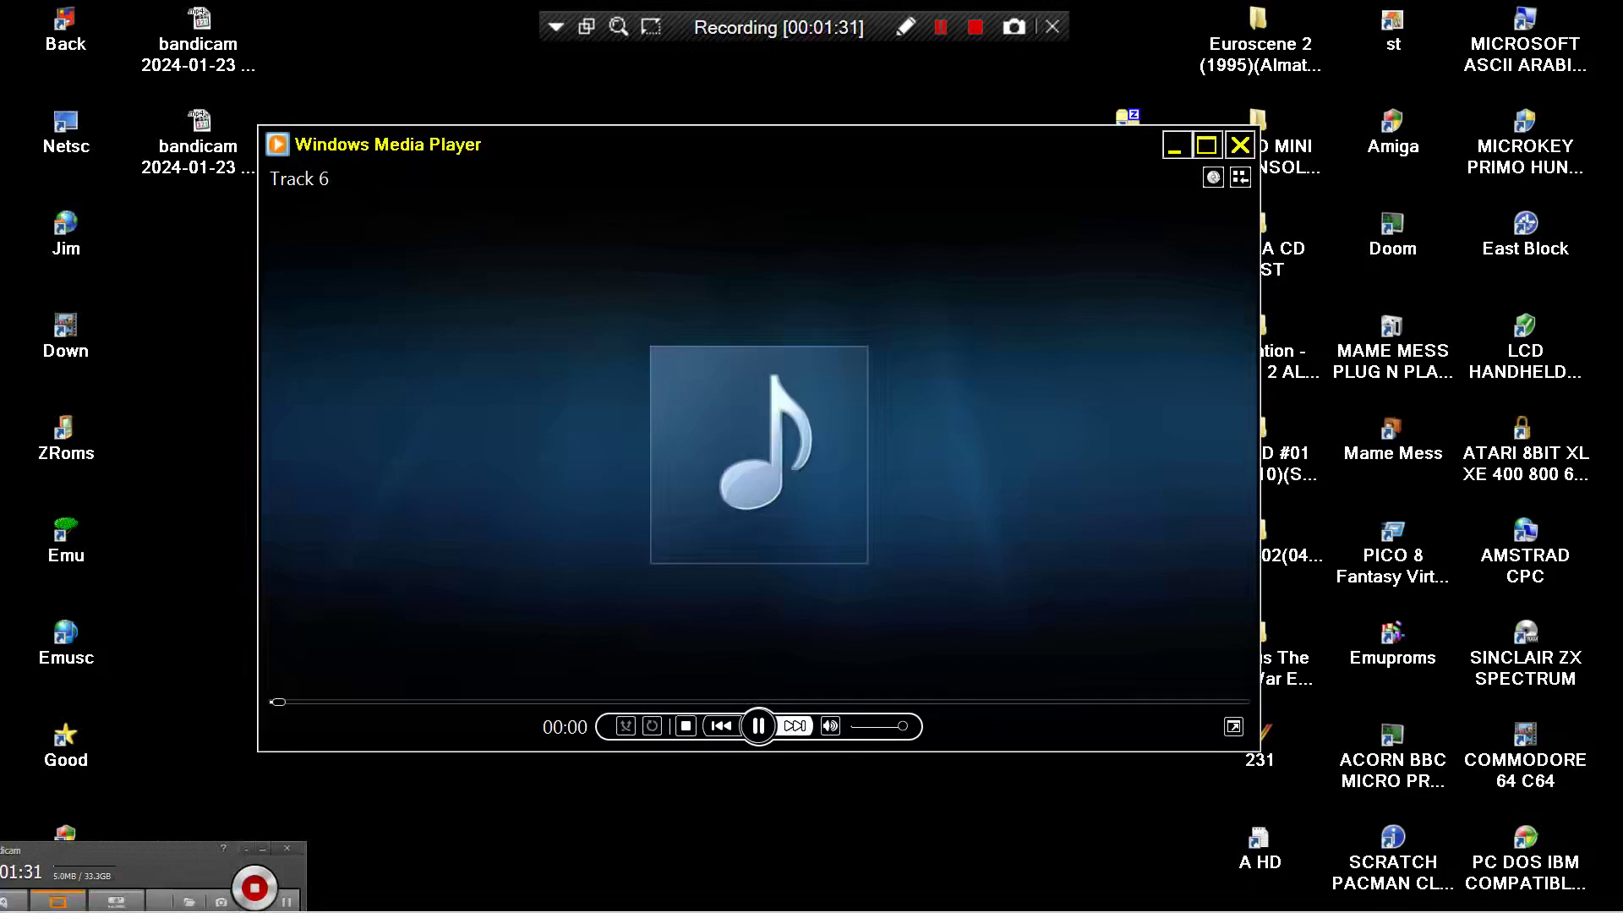
left_click(633, 702)
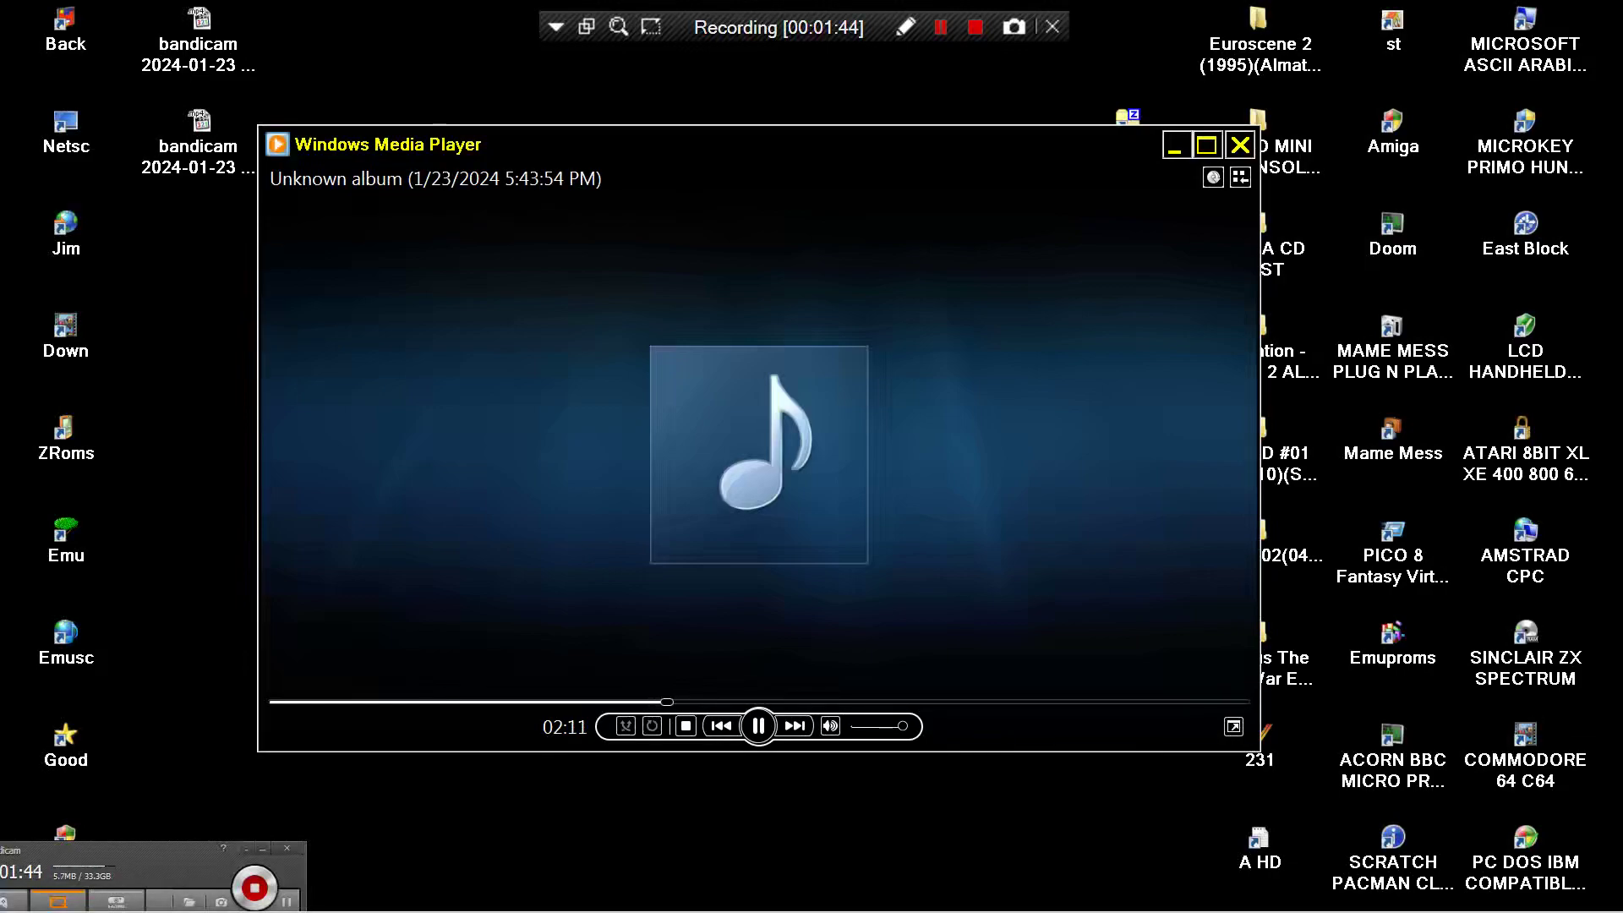
key("alt")
key("alt")
key("alt")
key("alt")
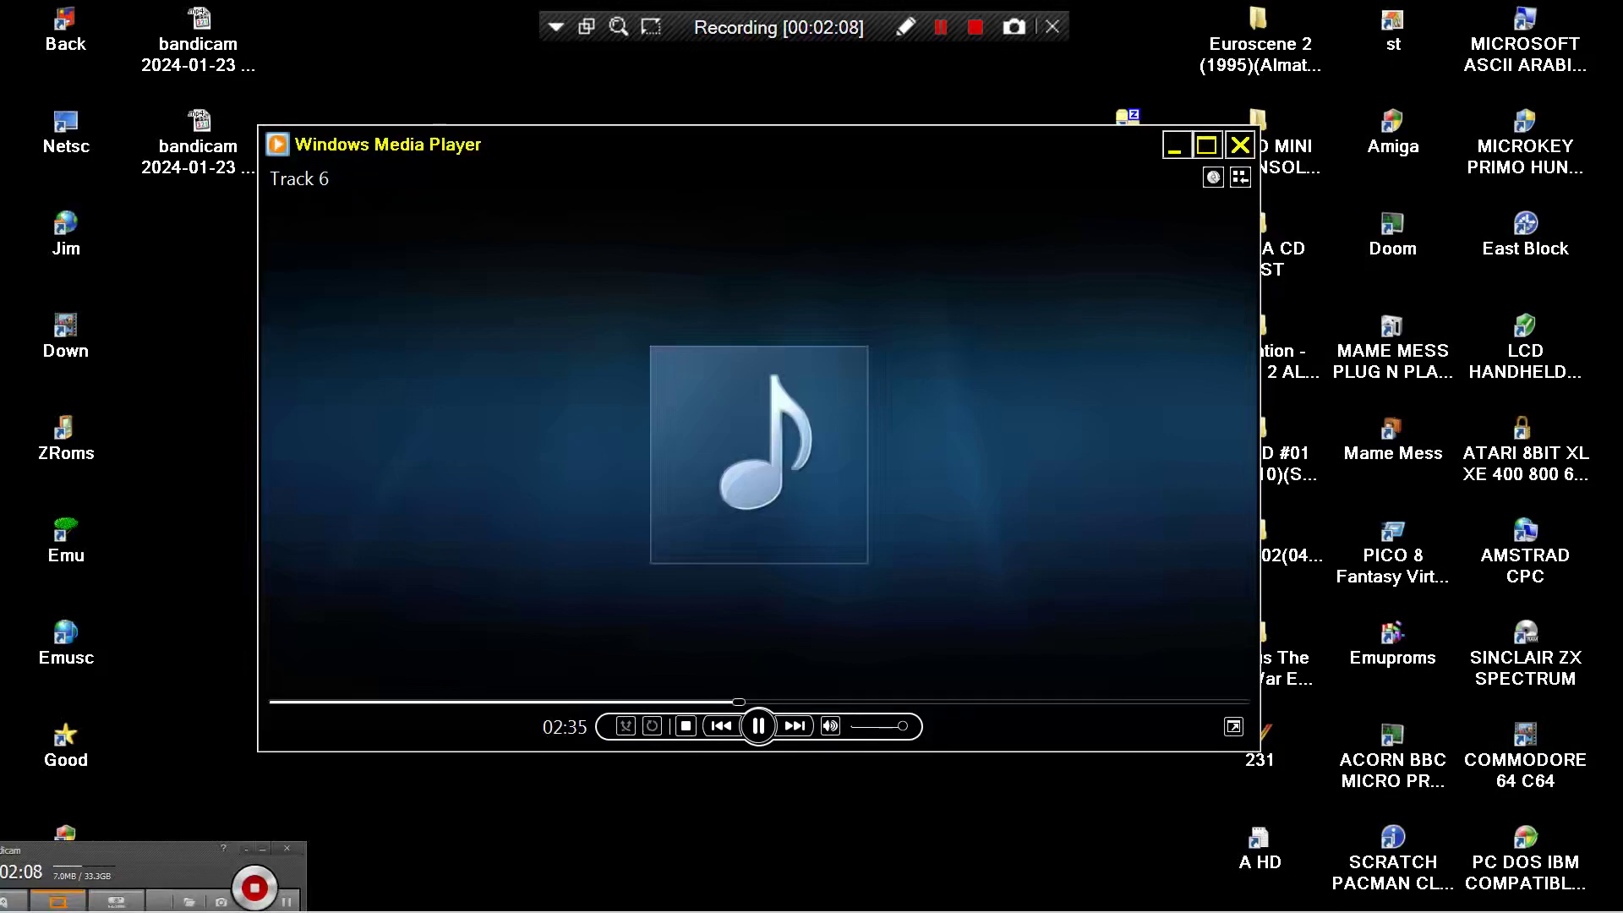
left_click(869, 701)
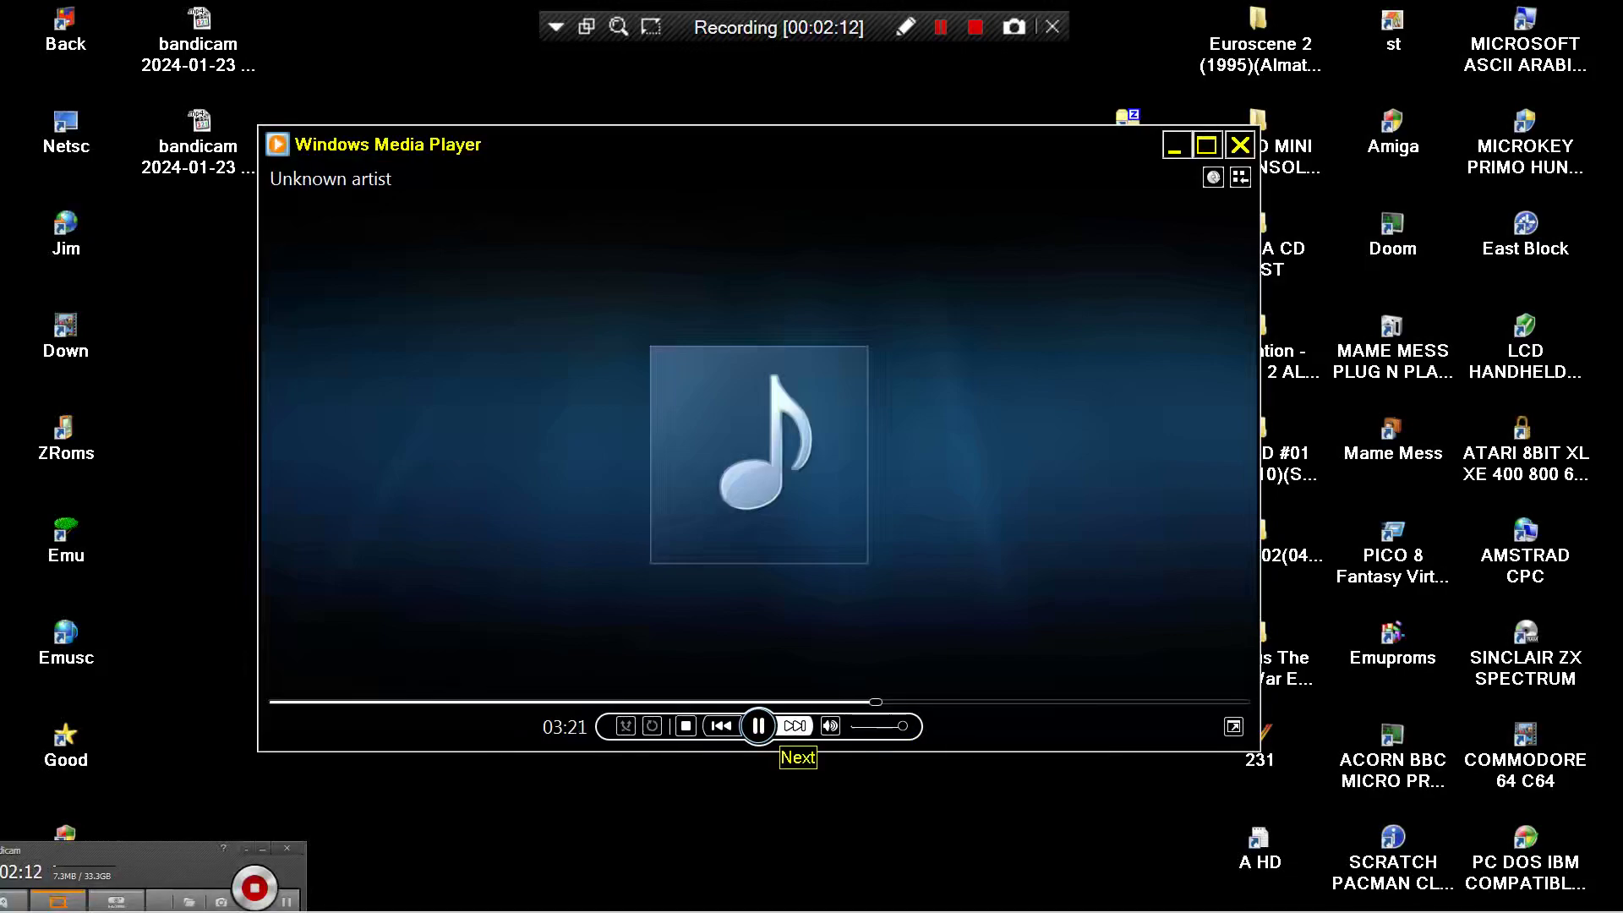
Skip to Track 7 and sample it by seeking forward three times, from about 0:16 to near its end
left_click(794, 725)
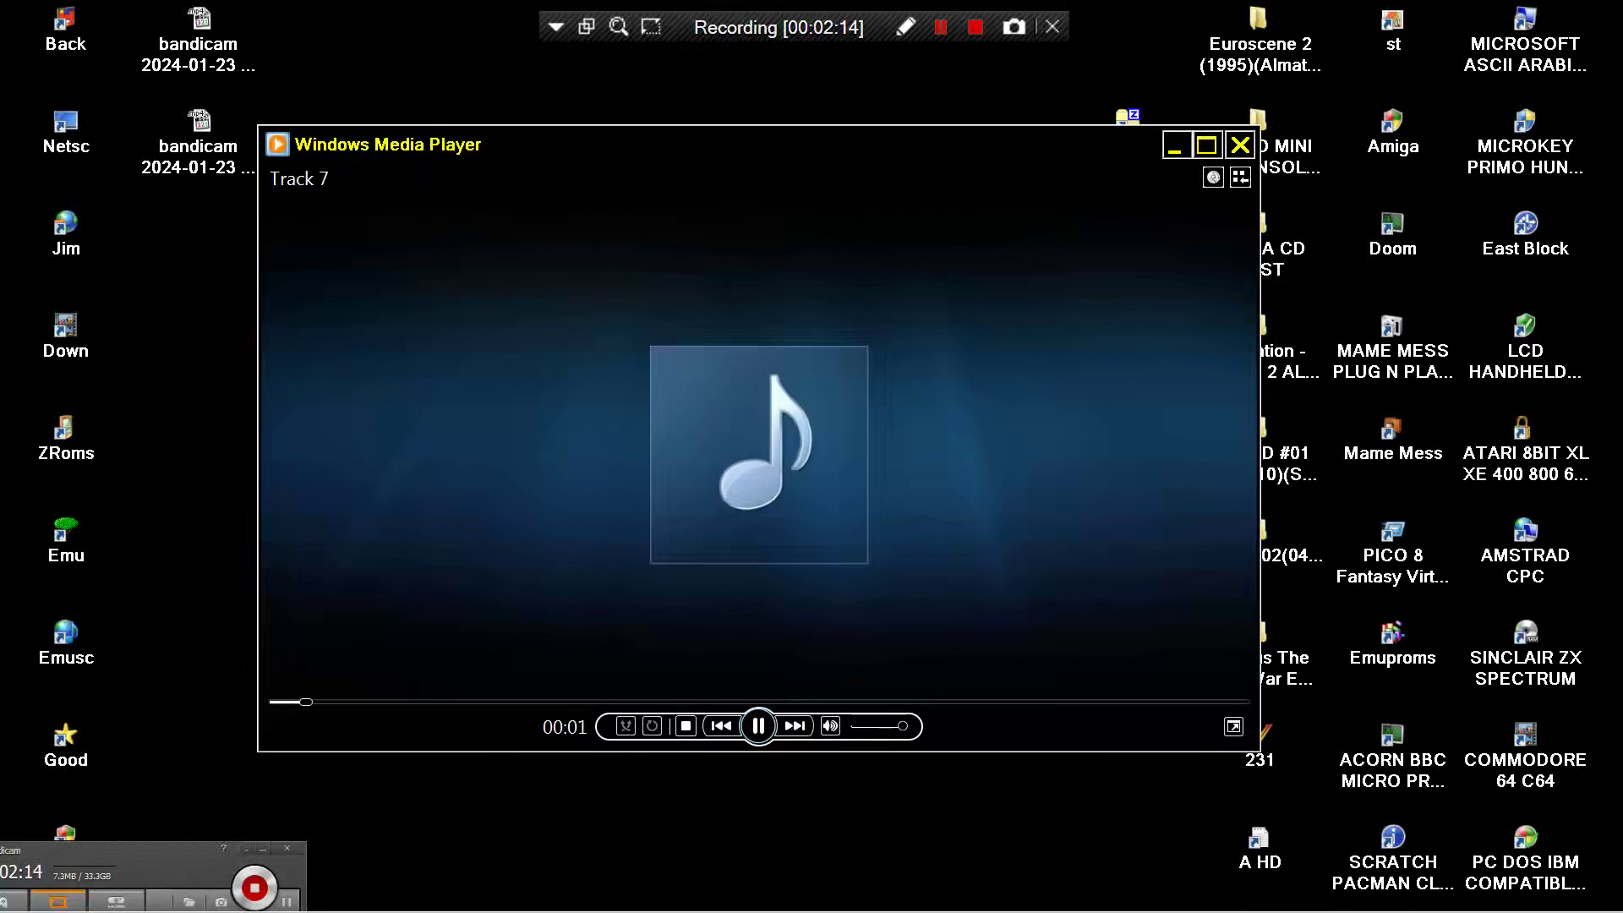
left_click(546, 702)
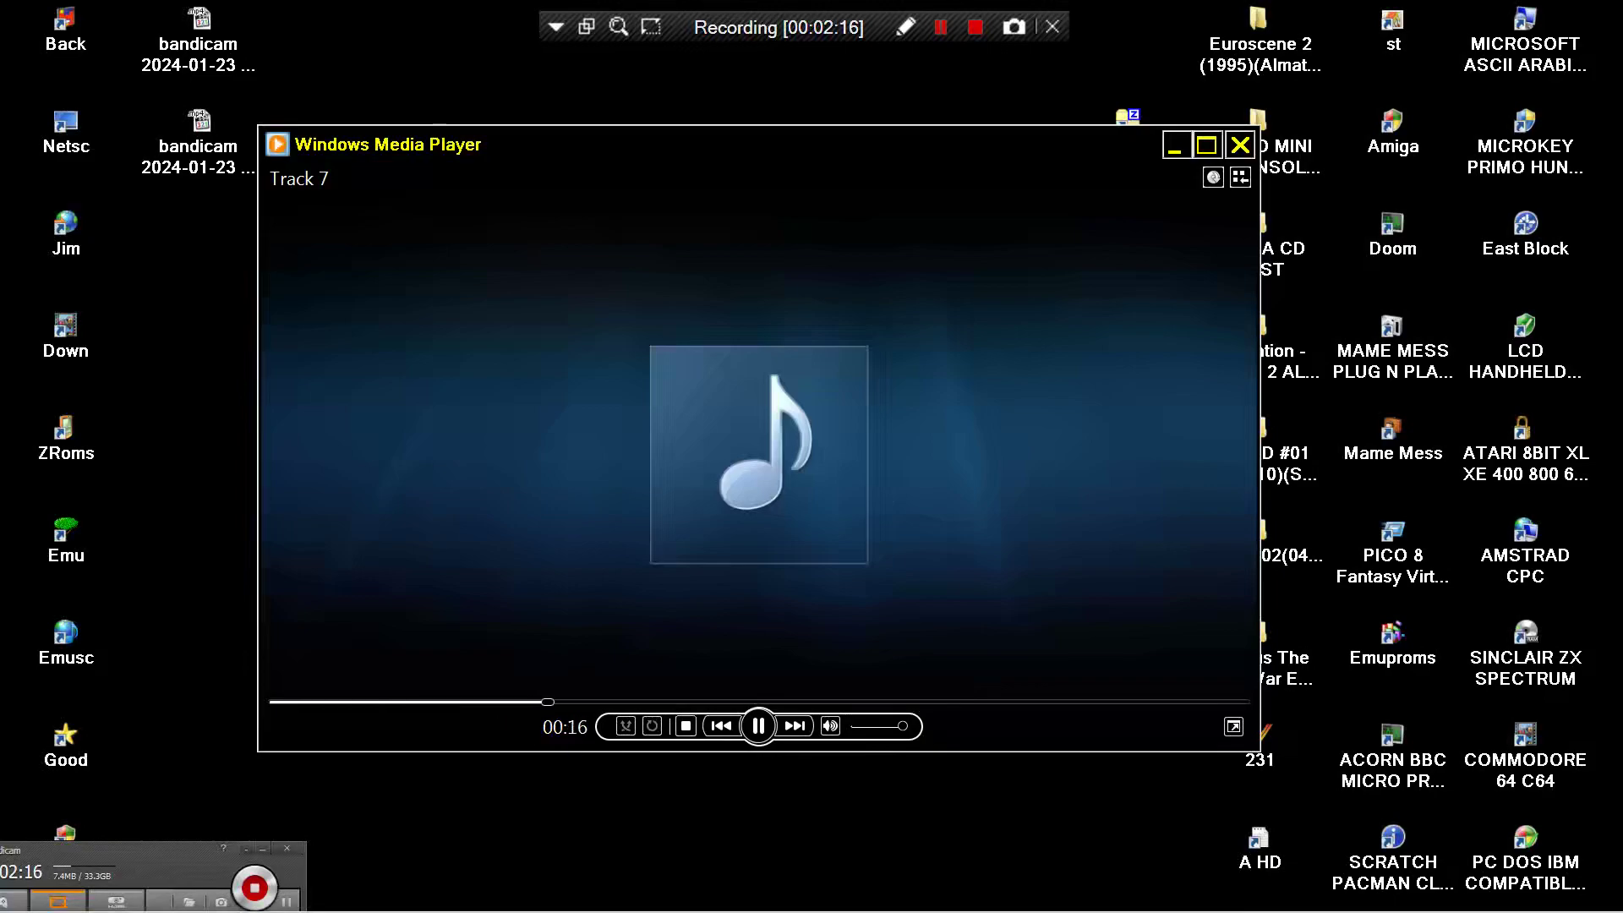
left_click(755, 702)
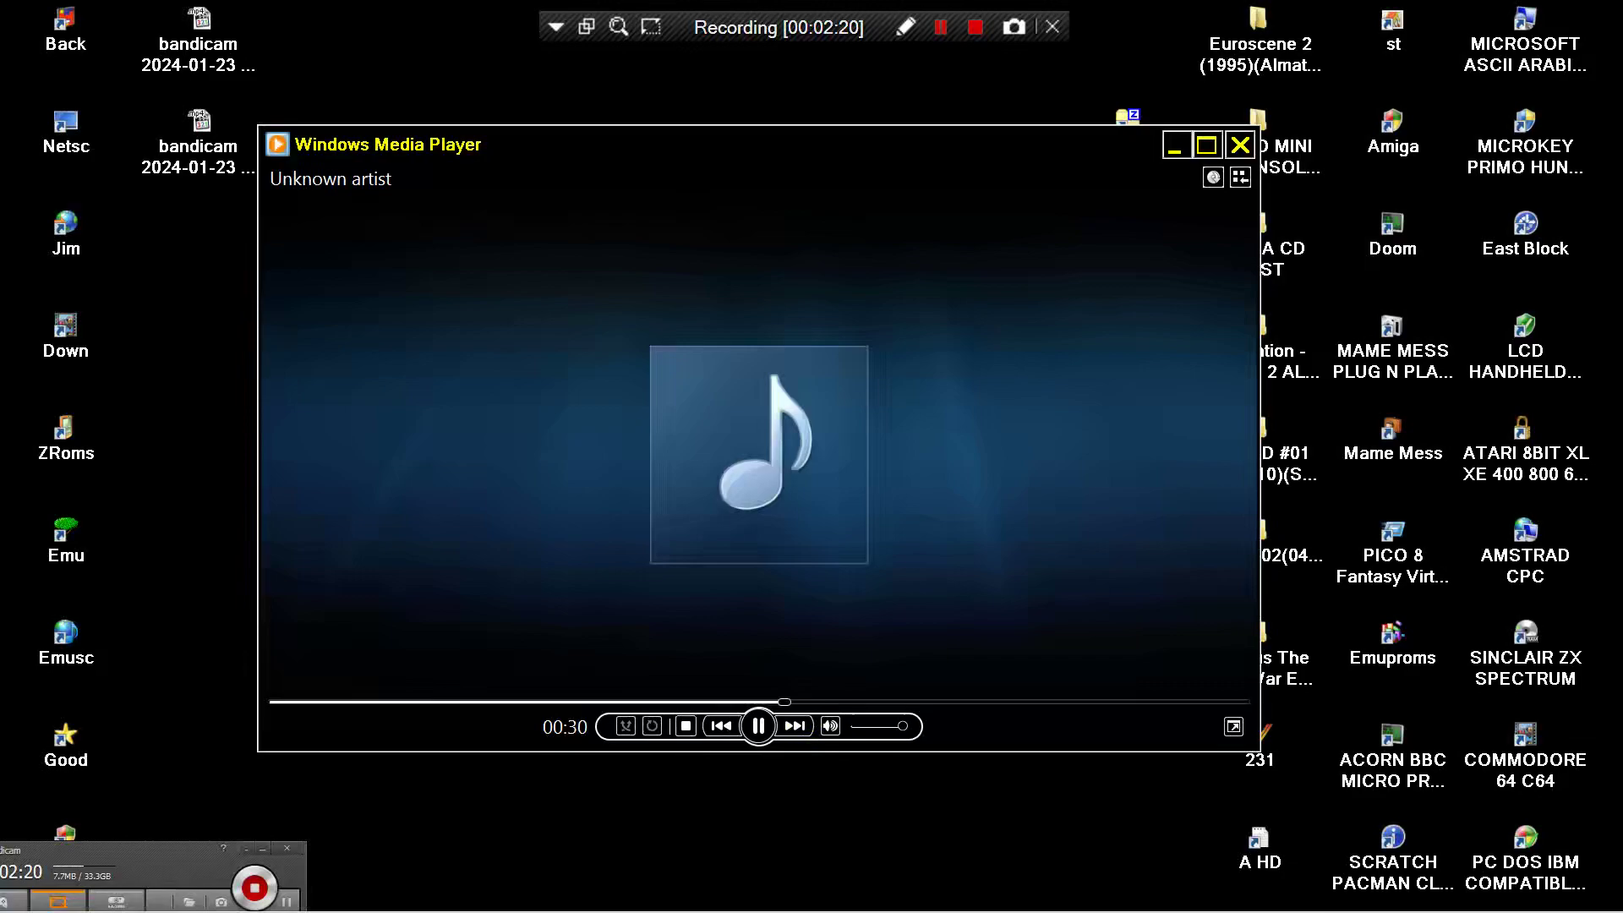
left_click(1068, 702)
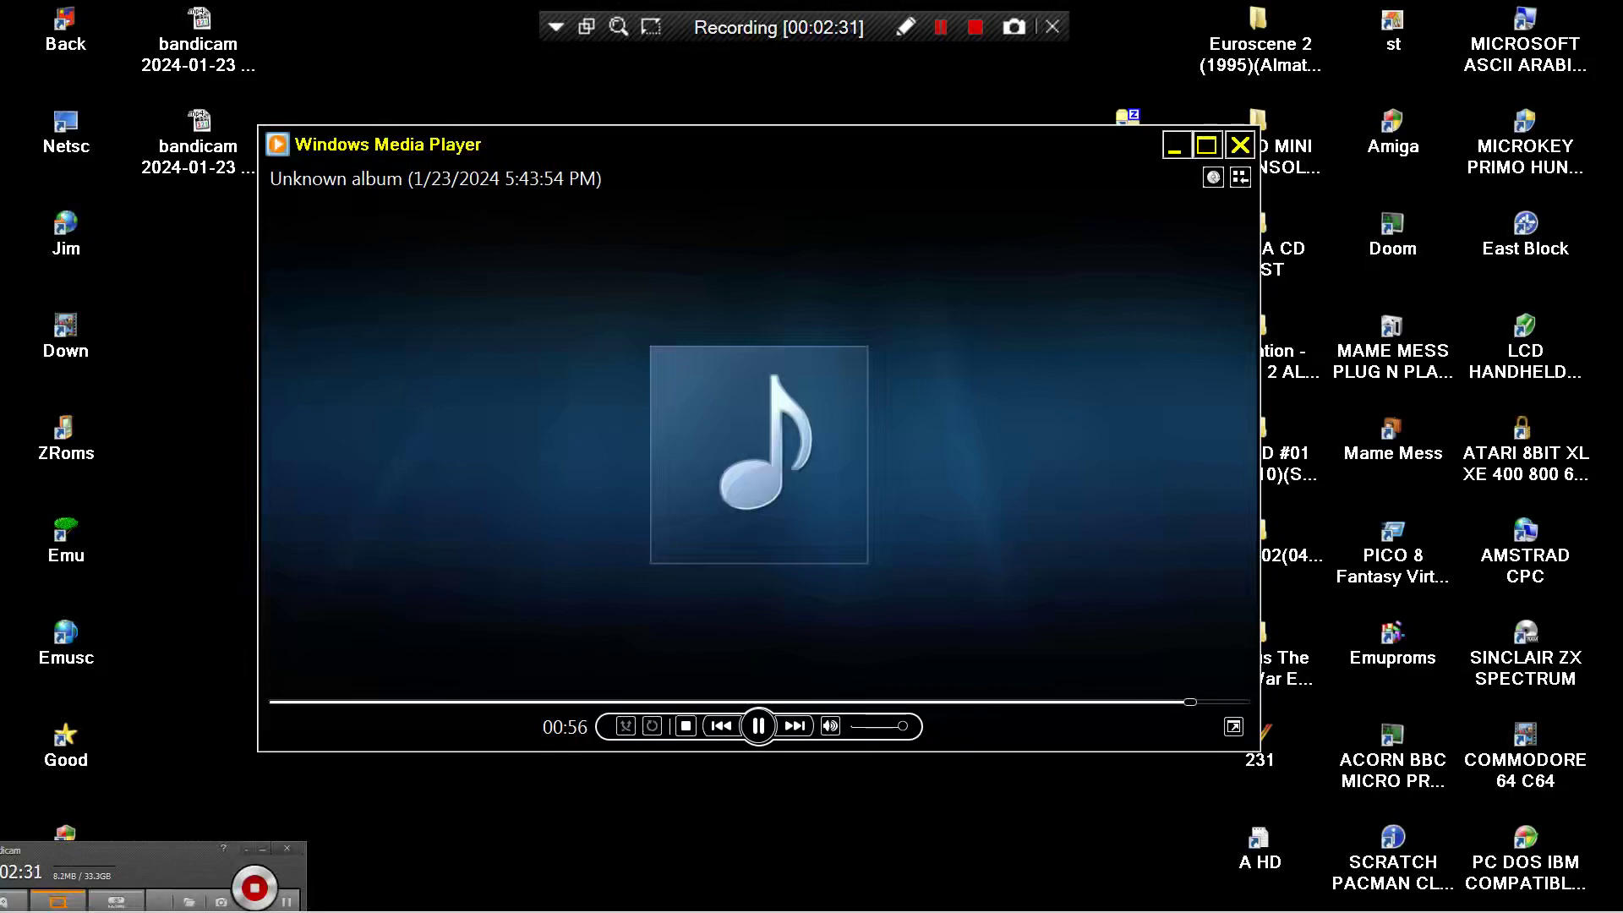
Advance through Track 8 to Track 9, and sample Track 9 by seeking to its middle, about 1:28 and near its end
left_click(795, 727)
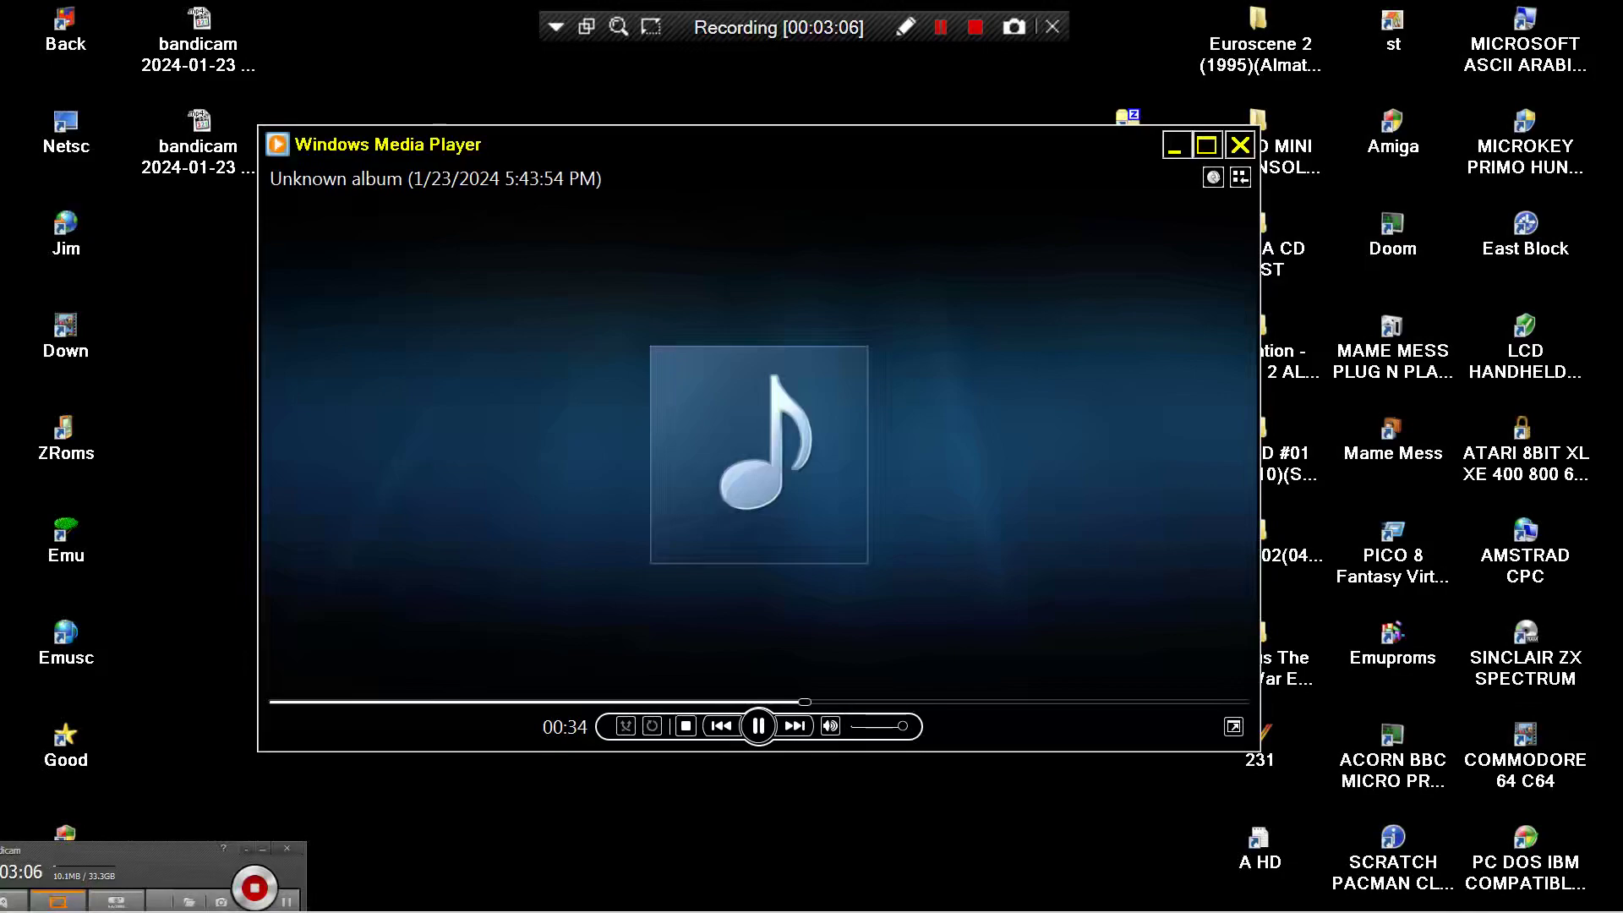
left_click(794, 725)
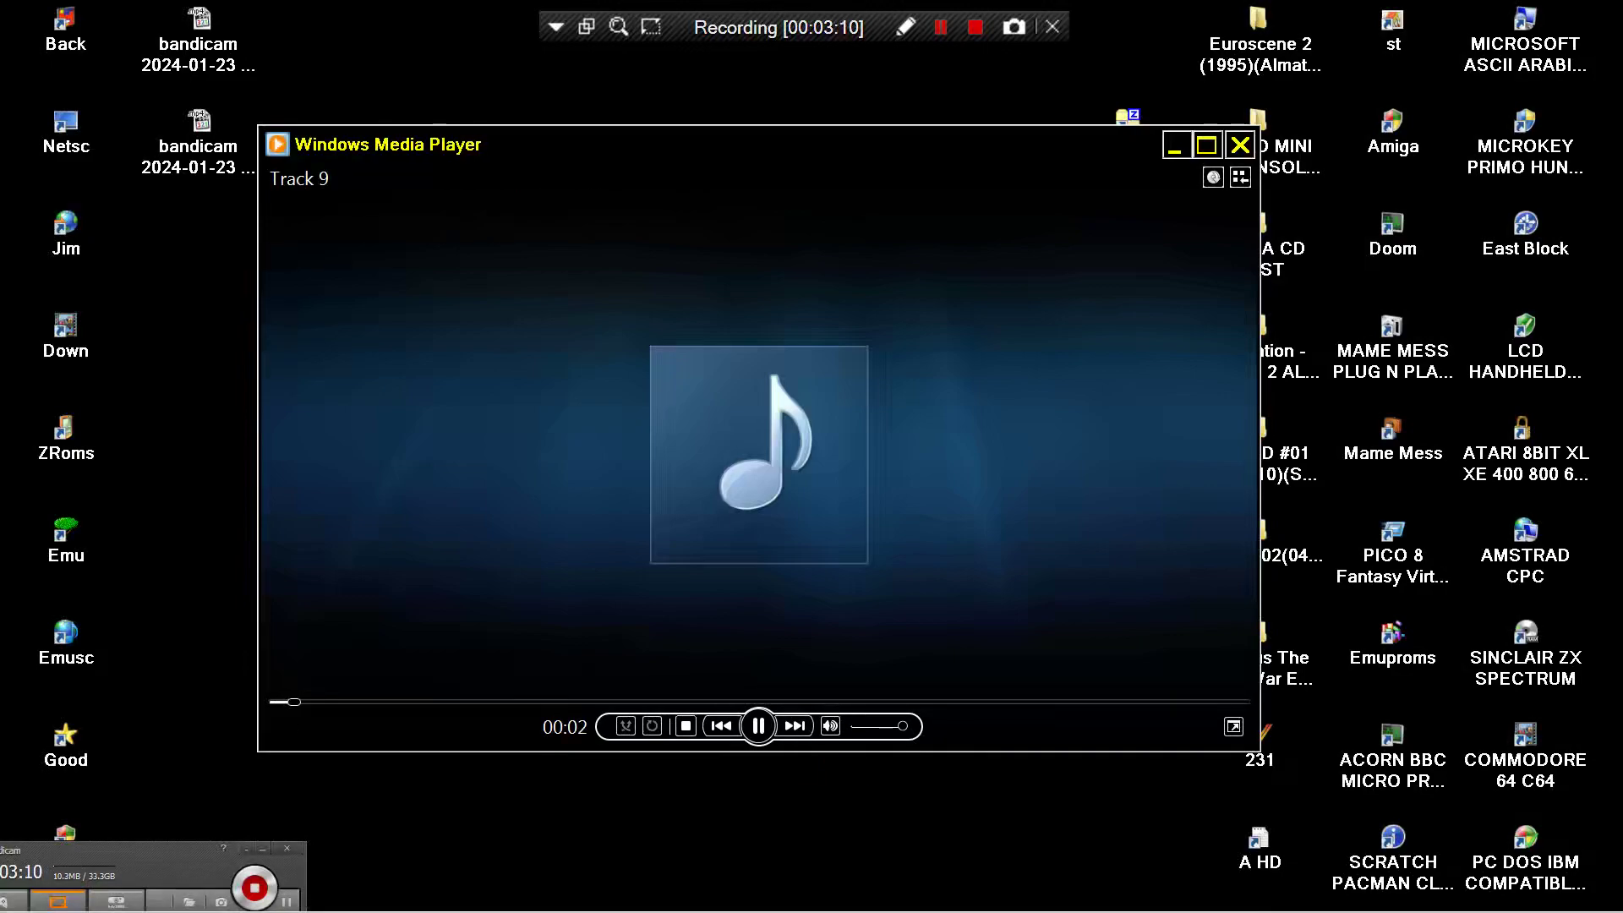
left_click(773, 702)
left_click(979, 702)
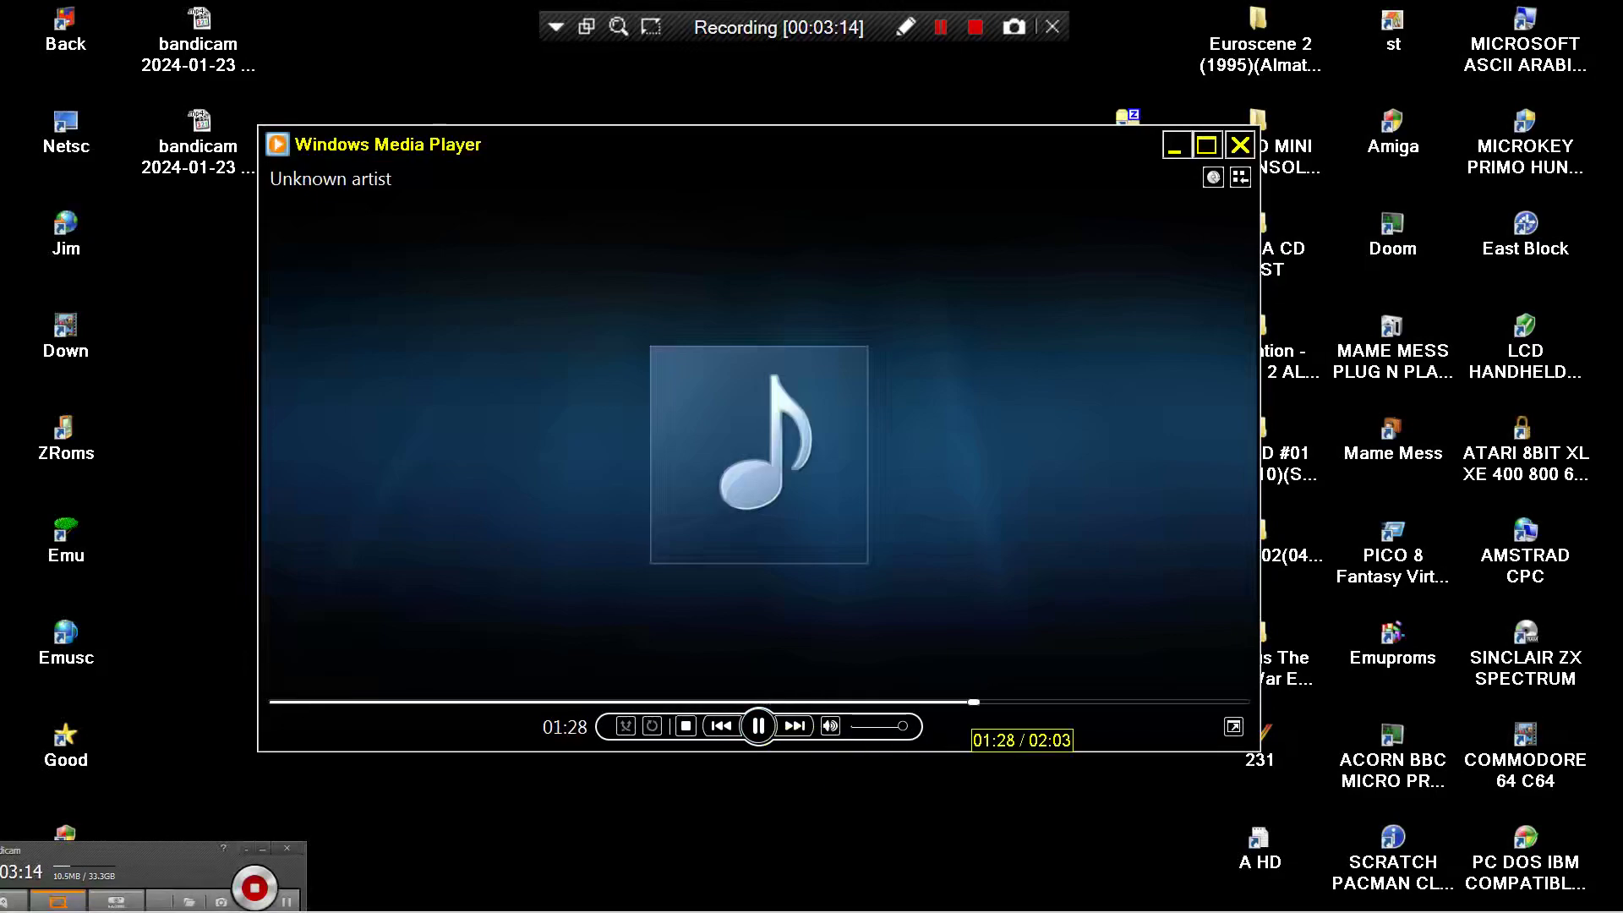
left_click(1132, 701)
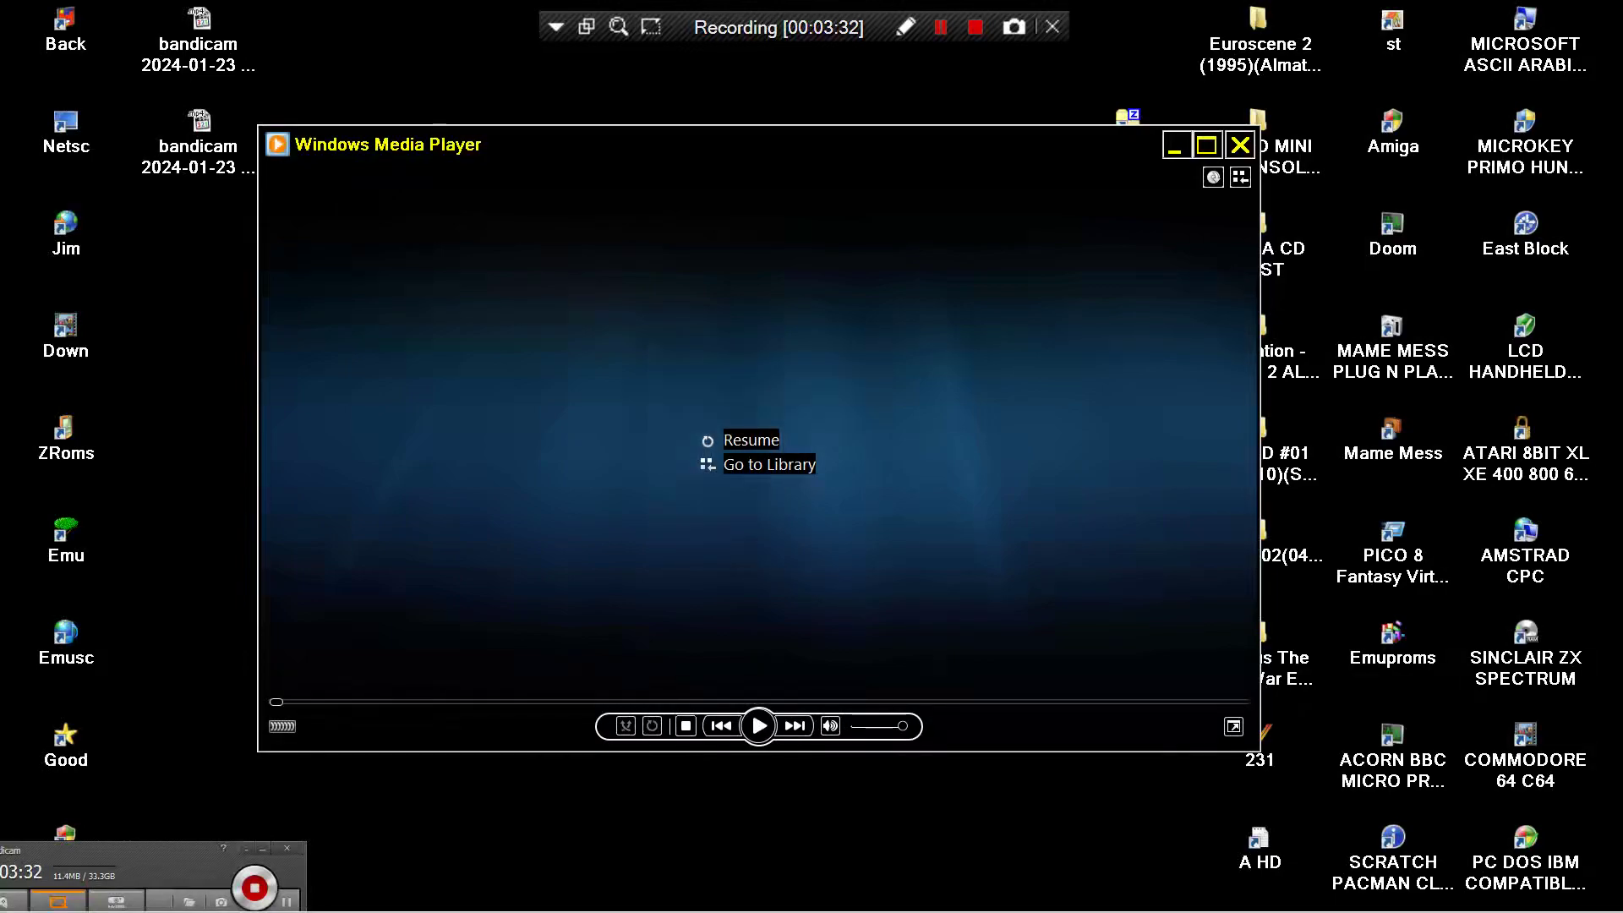
Go to the library's CD track list, view the properties of Track 1, and close the dialog and the player
left_click(769, 464)
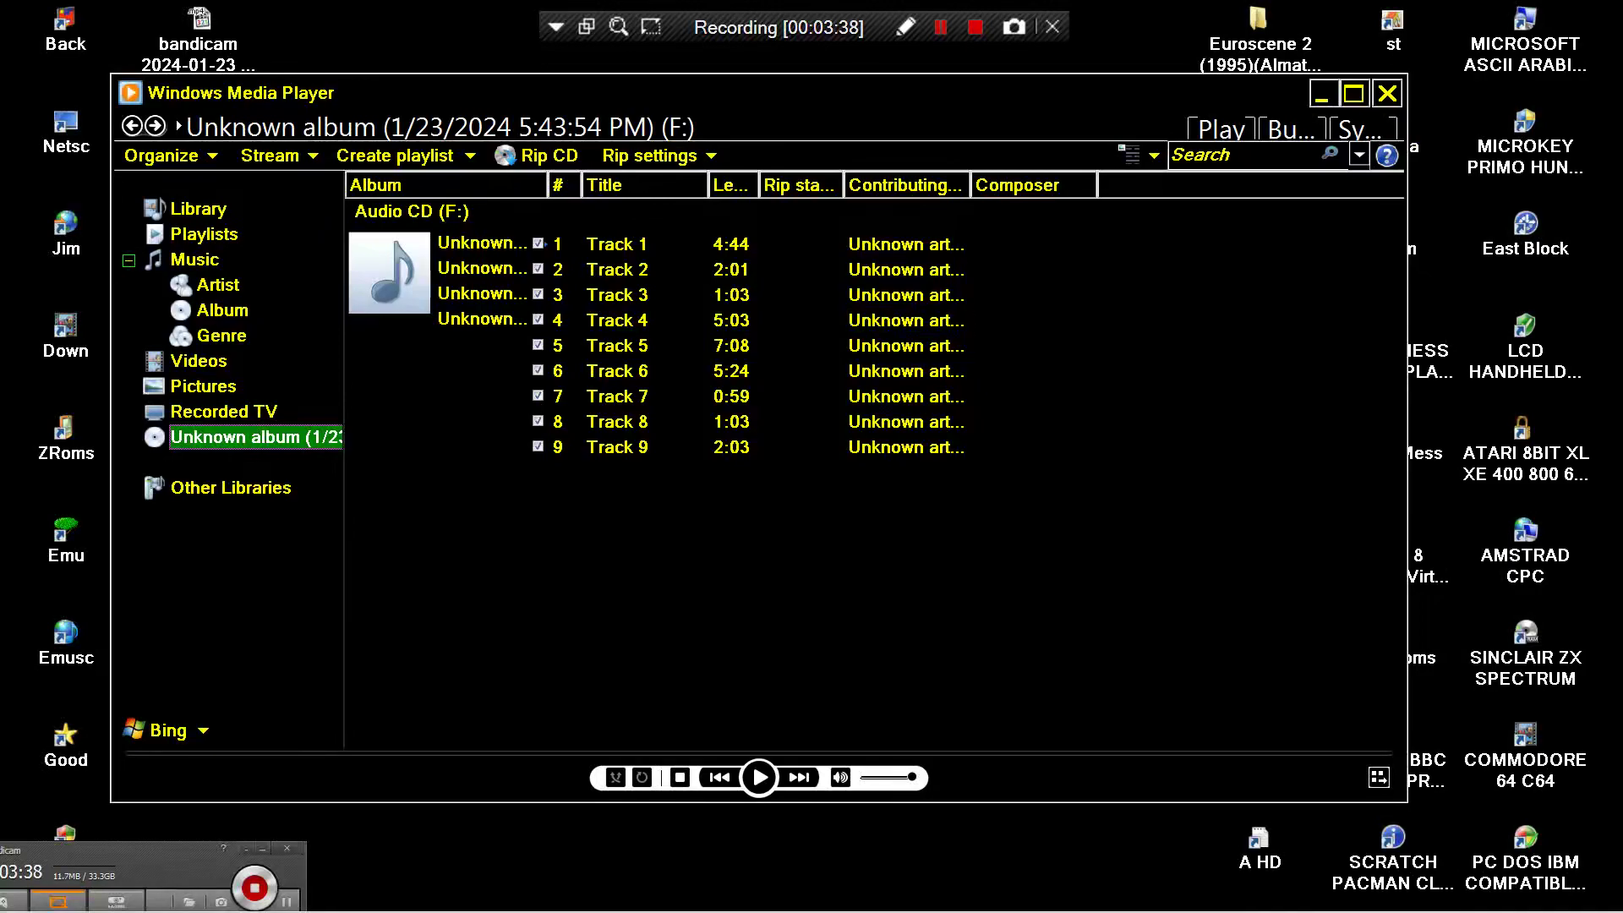
right_click(621, 255)
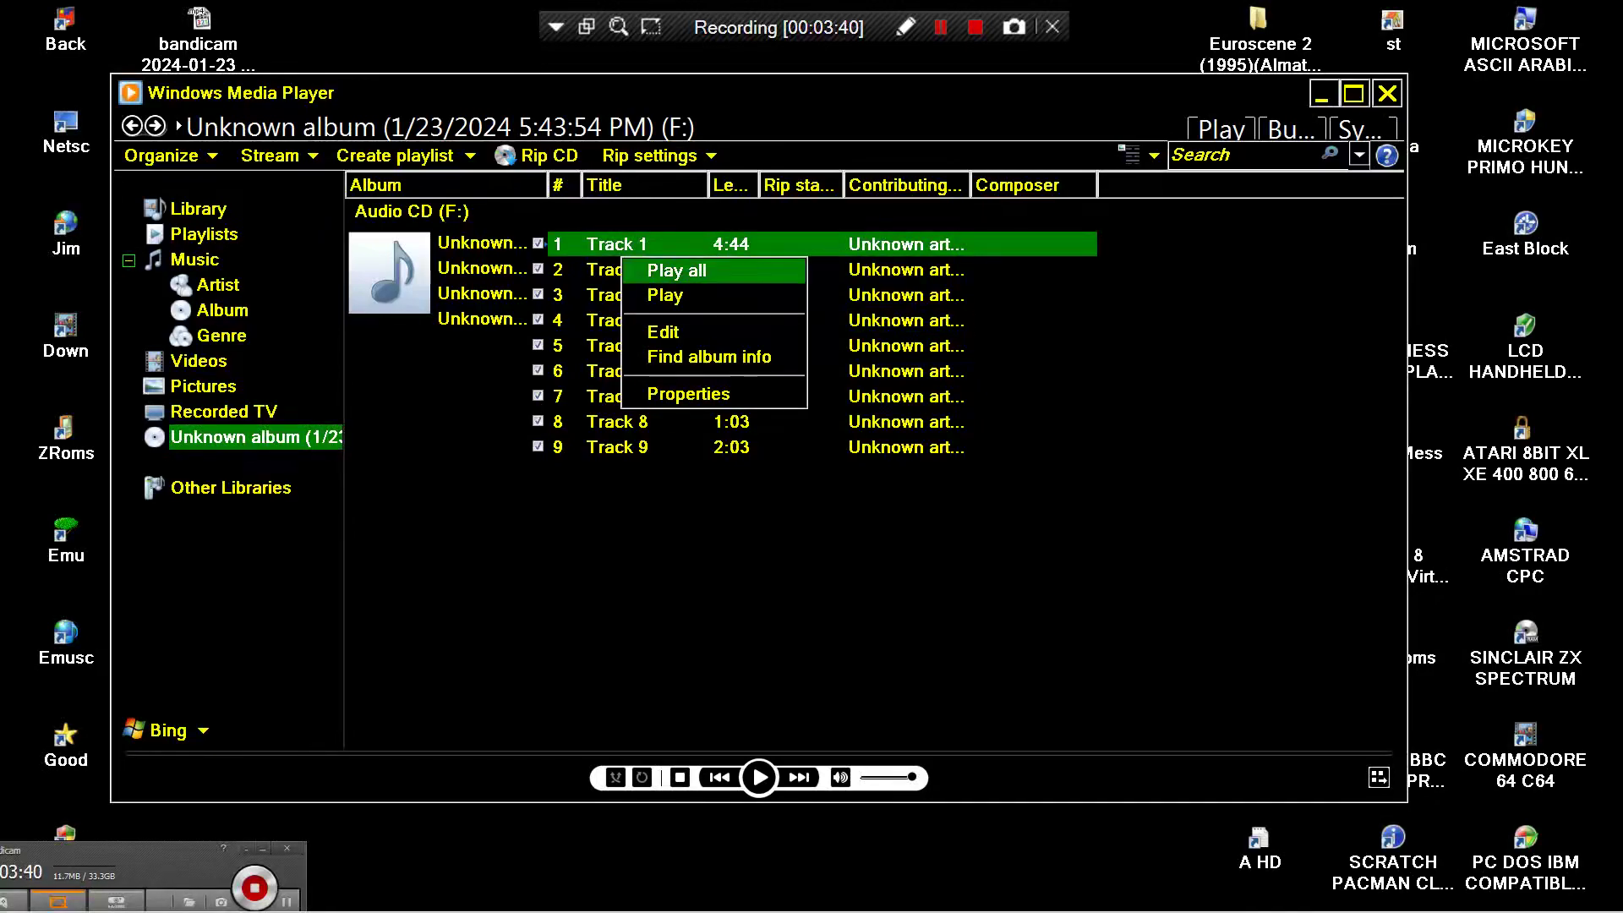
key("Down")
key("Down")
key("Return")
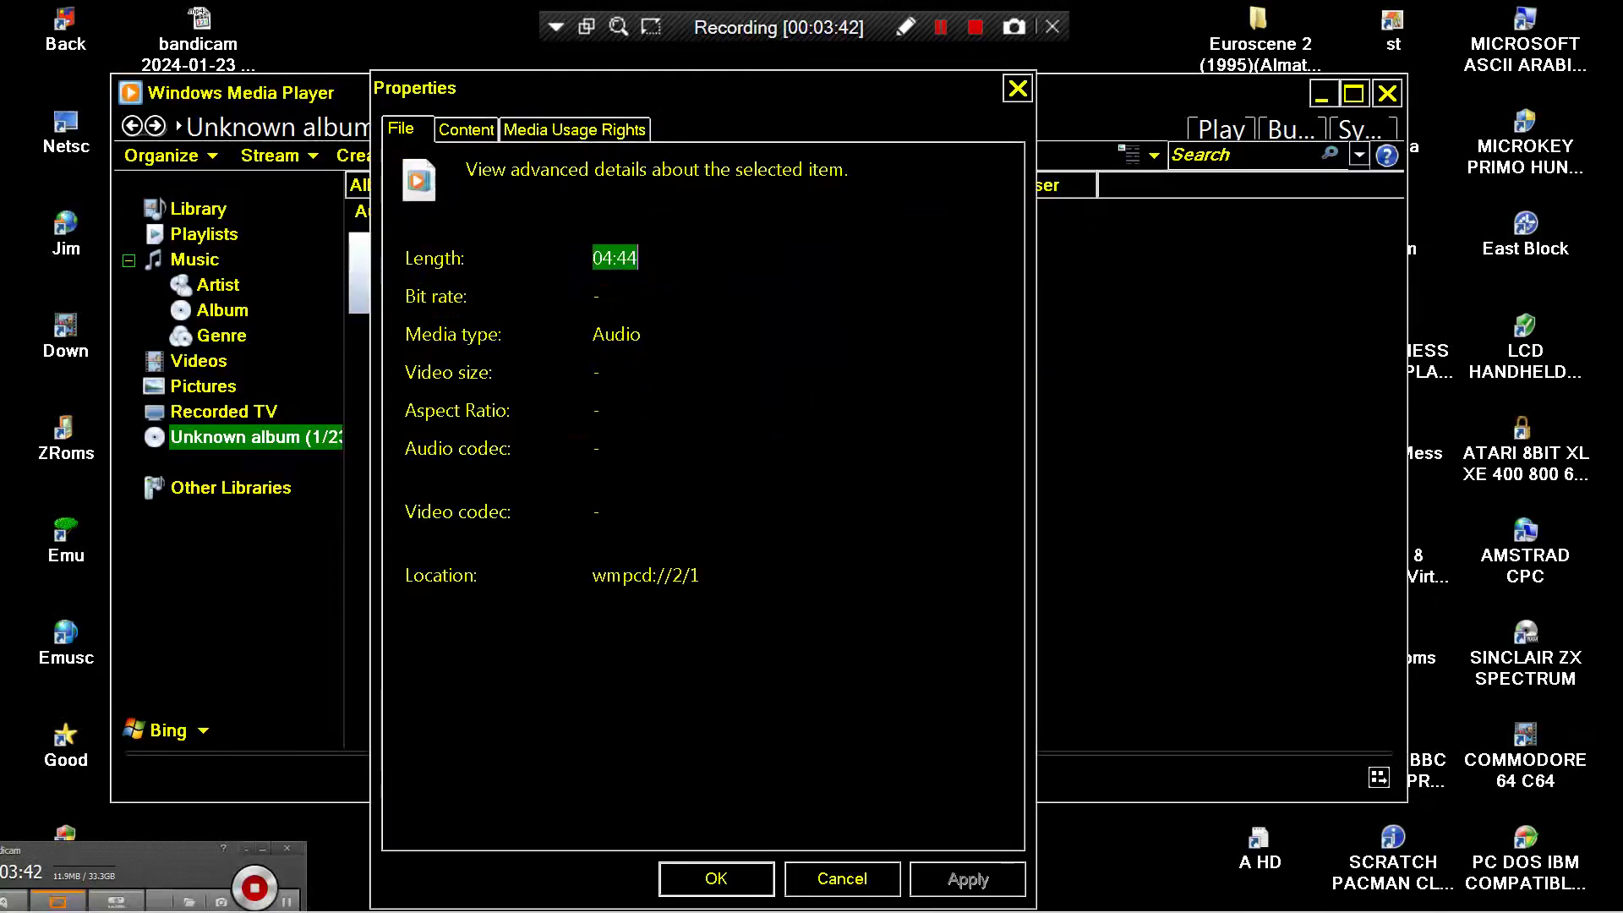
left_click(1017, 88)
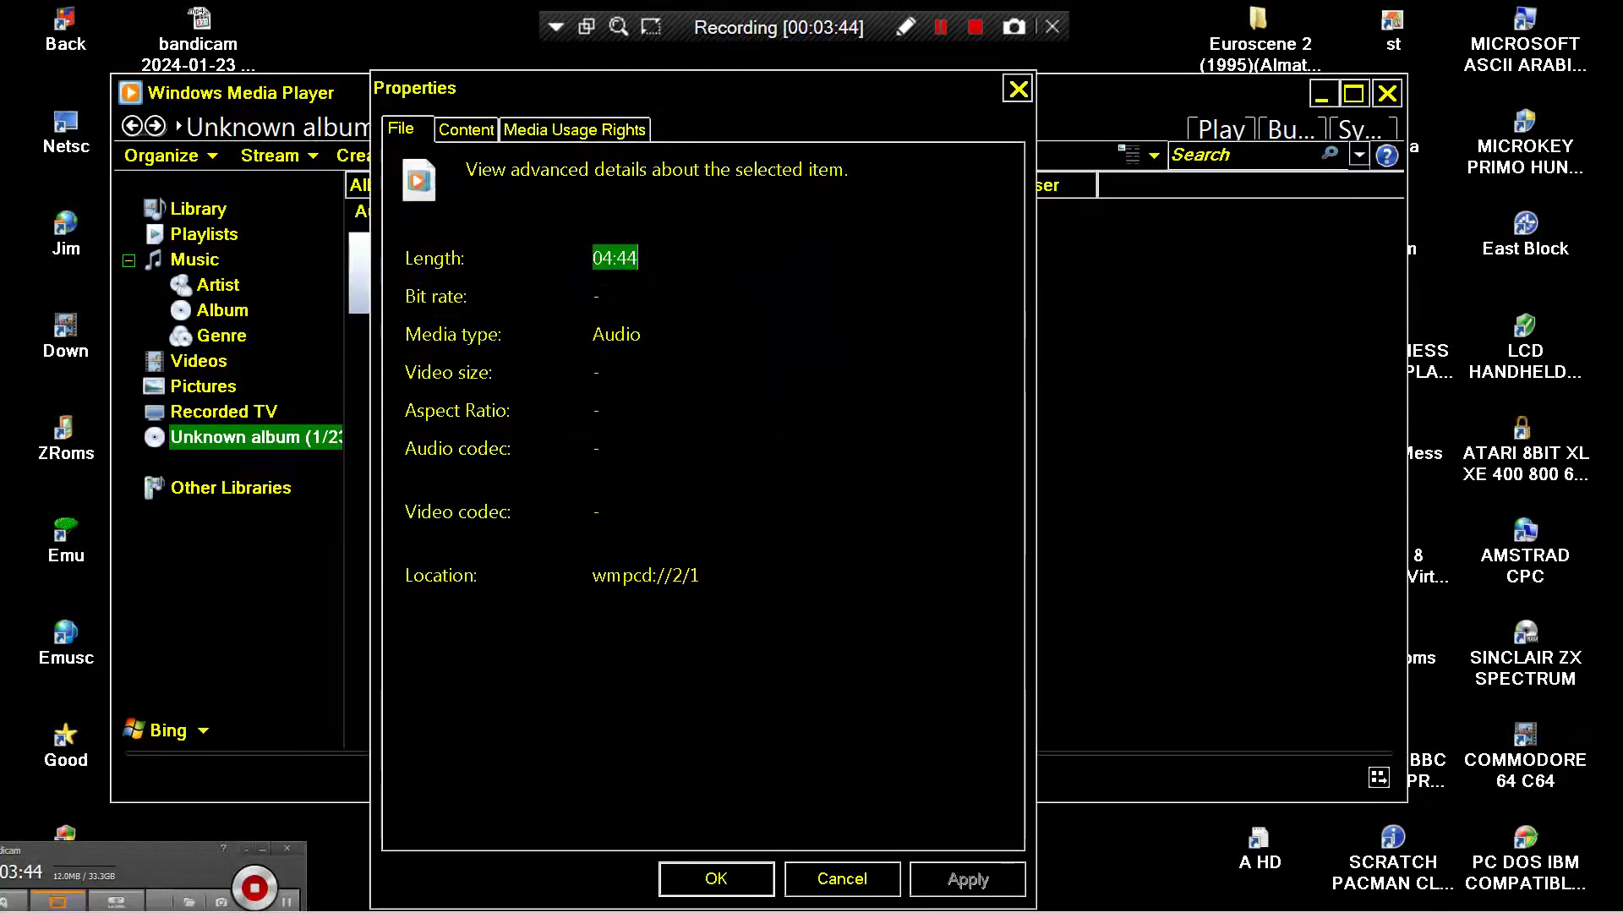
left_click(1387, 93)
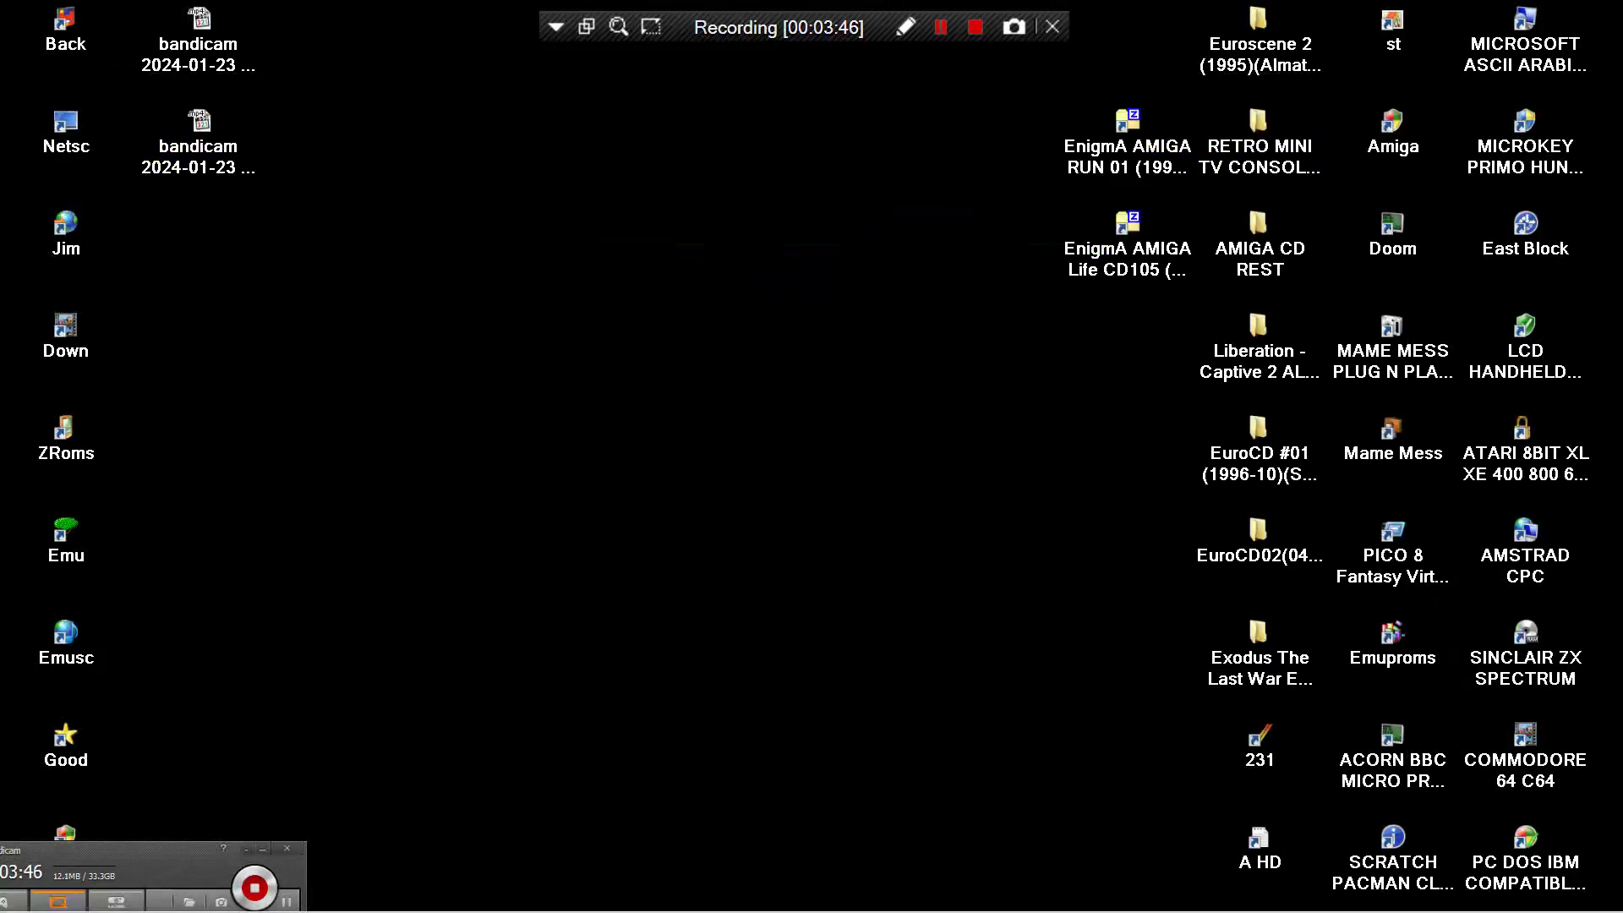